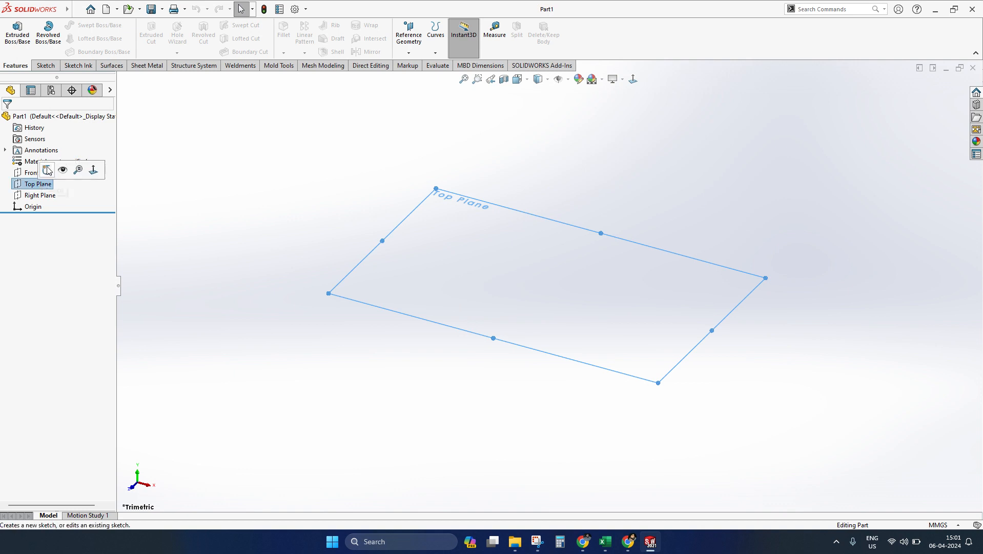
- Start a sketch on the Top Plane and draw a center rectangle about 182 by 122 mm centred on the origin
left_click(50, 171)
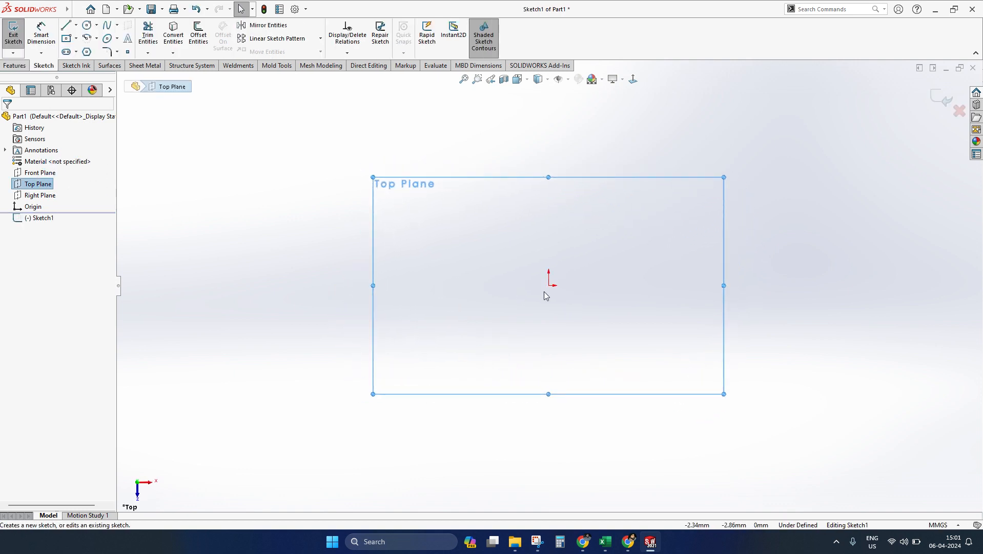
left_click(69, 40)
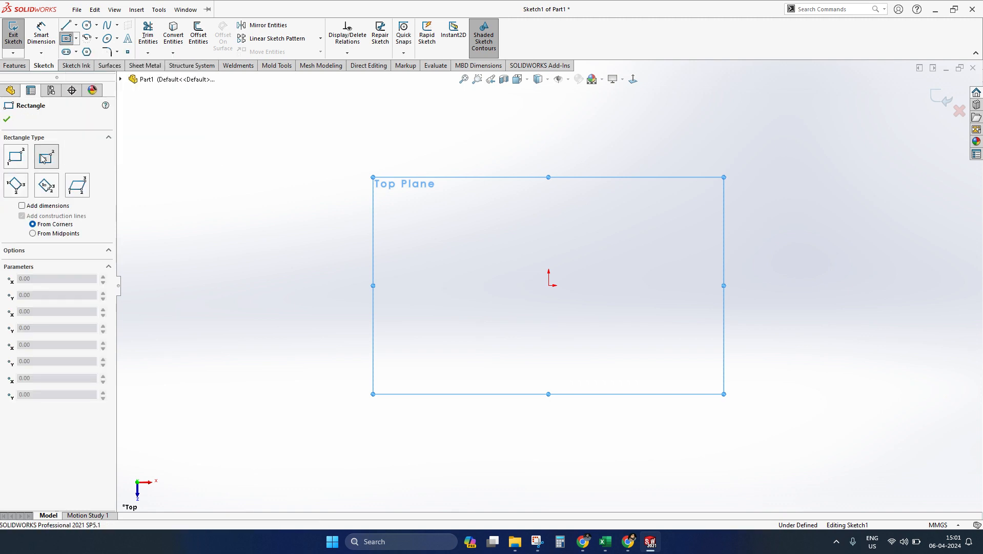
mouse_move(549, 285)
left_mouse_down()
mouse_move(738, 406)
mouse_move(728, 405)
left_mouse_up()
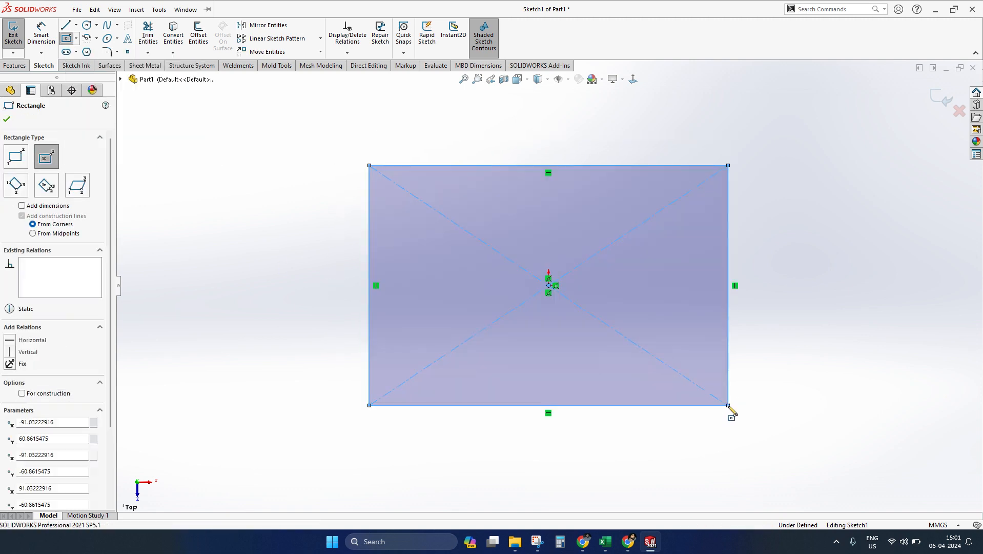
left_click(7, 120)
- Dimension the rectangle's height and width to 120 mm each and exit the sketch
left_click(41, 34)
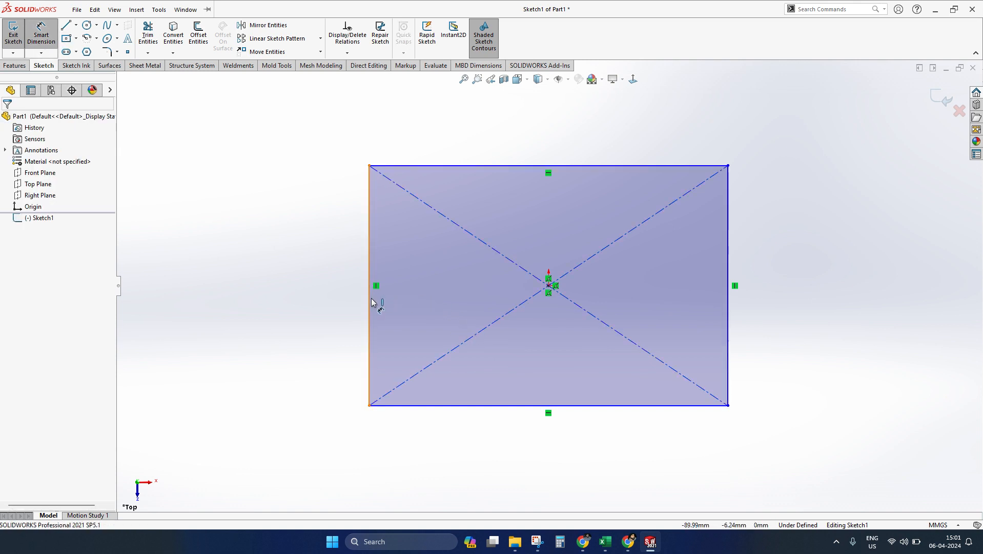
left_click(371, 301)
left_click(311, 285)
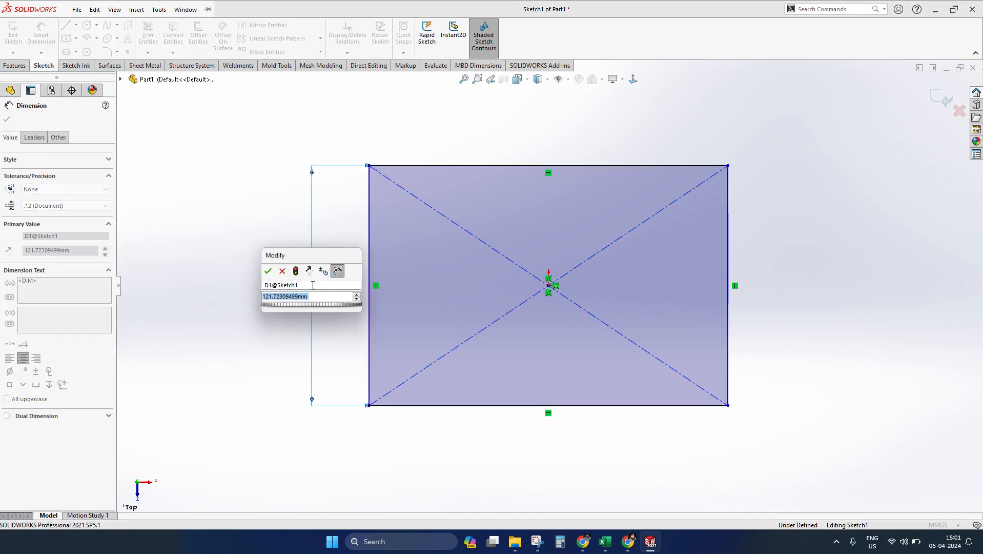
type("120")
key("Return")
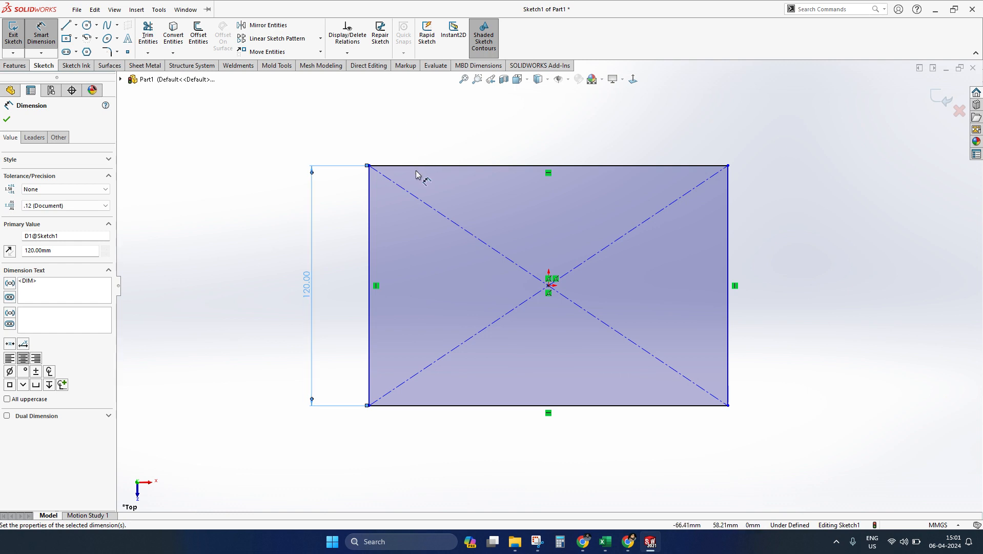
left_click(461, 165)
left_click(463, 131)
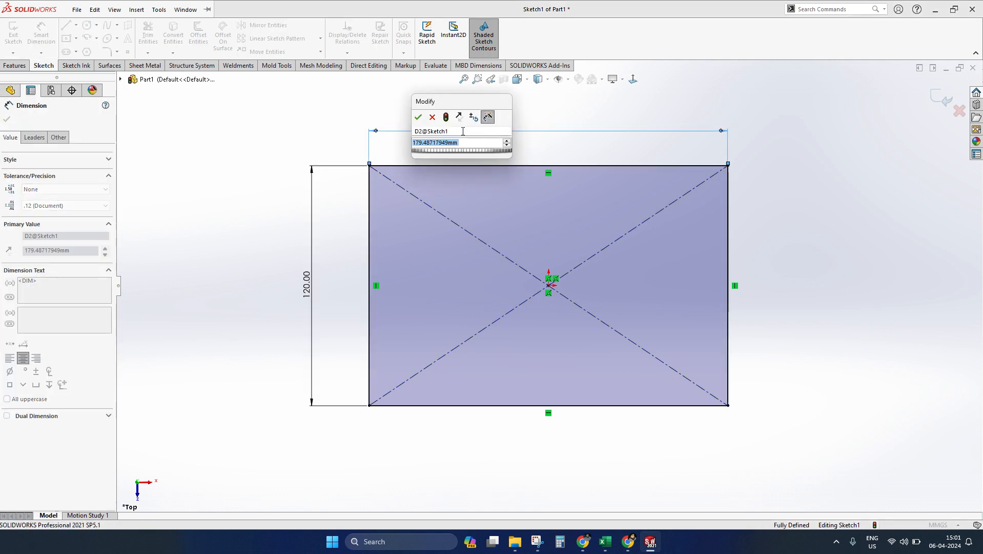
type("120")
key("Return")
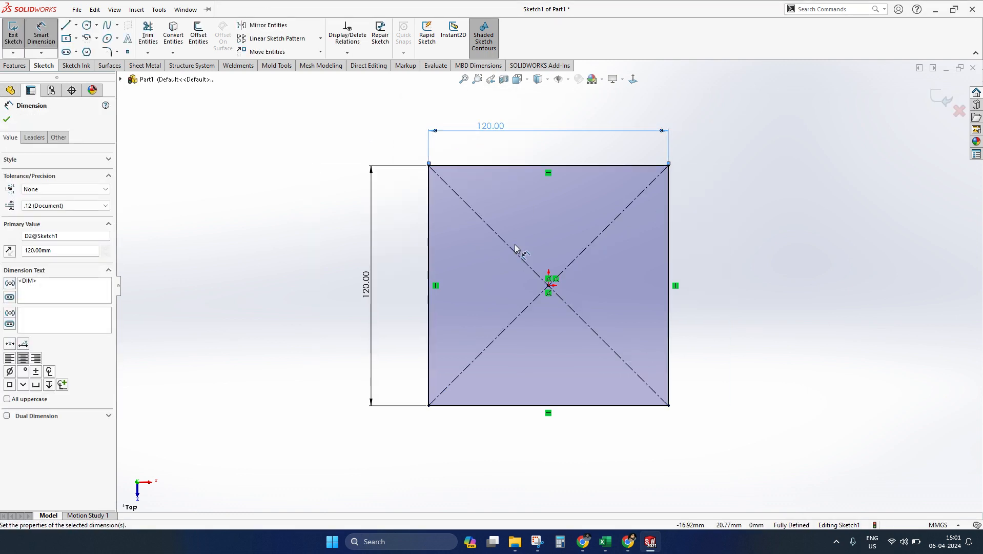
mouse_move(630, 391)
middle_mouse_down()
mouse_move(550, 193)
mouse_move(574, 241)
middle_mouse_up()
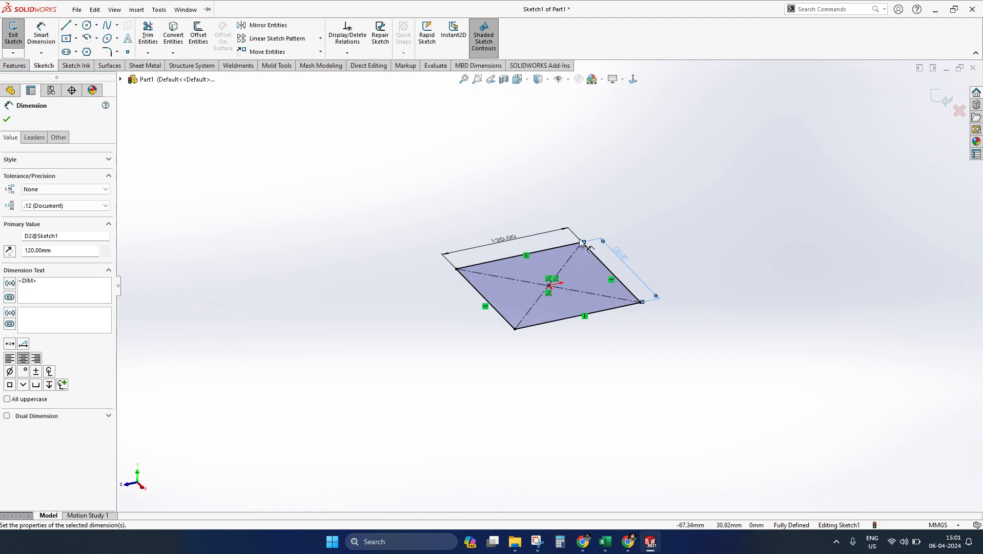
left_click(934, 100)
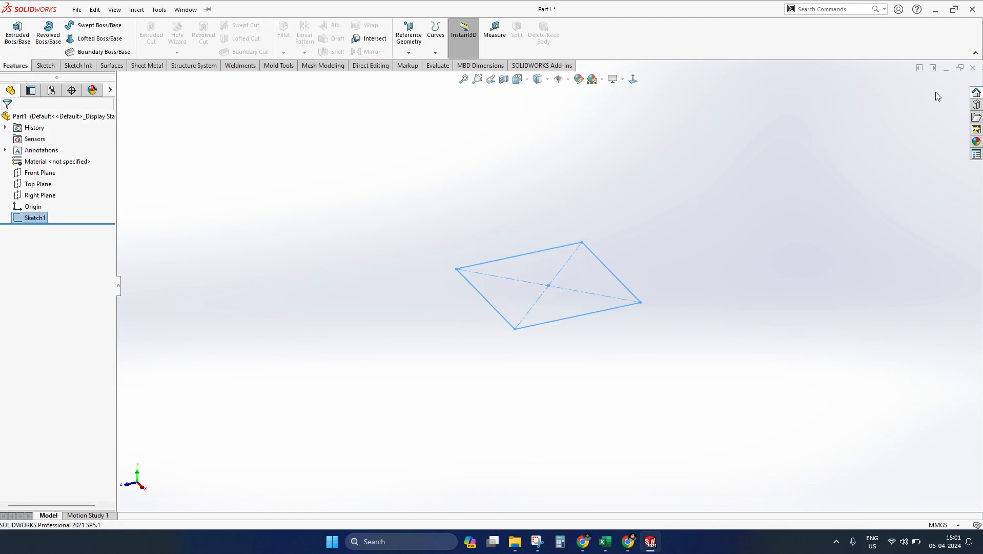
- Extrude the square sketch upward as a blind boss to a depth of 120 mm
left_click(17, 33)
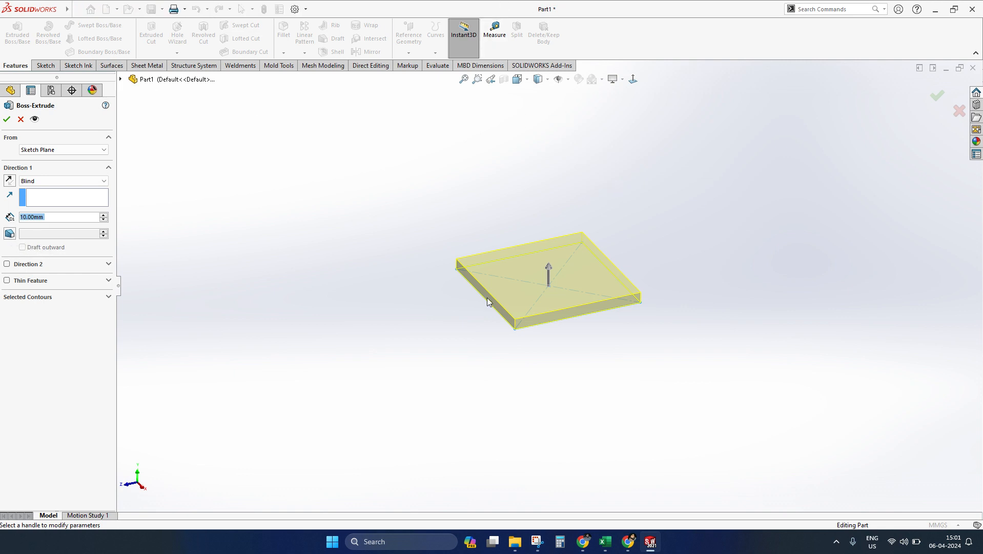
left_click(549, 271)
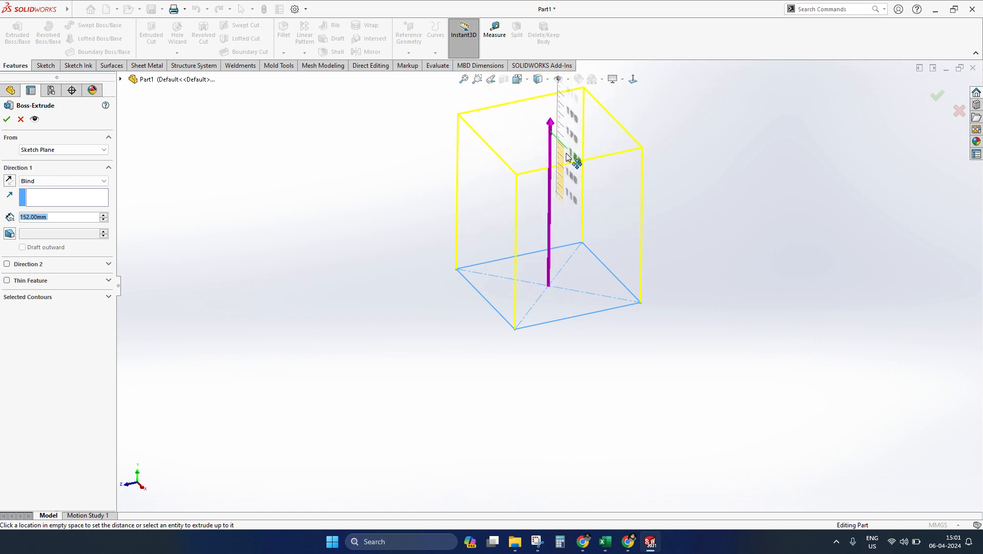
left_click(563, 184)
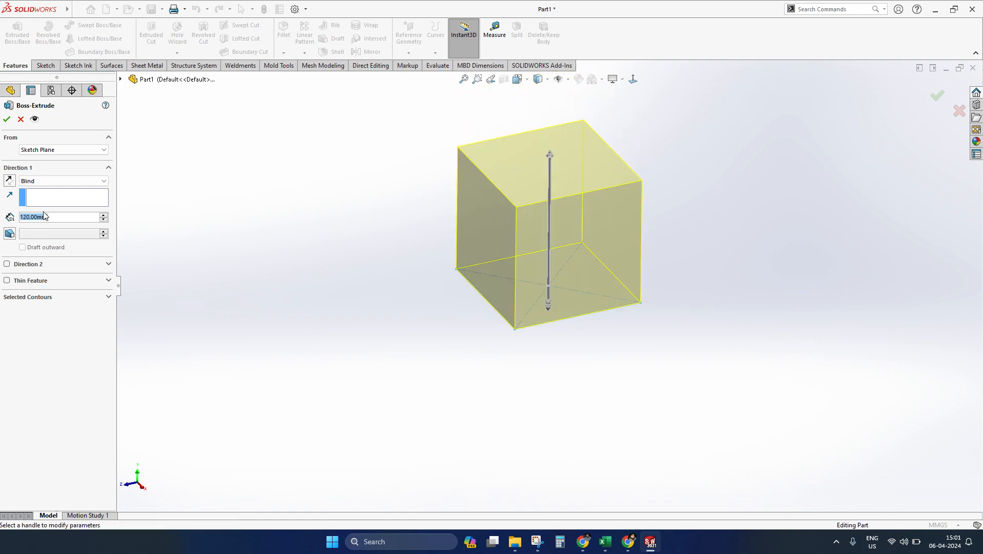
left_click(7, 122)
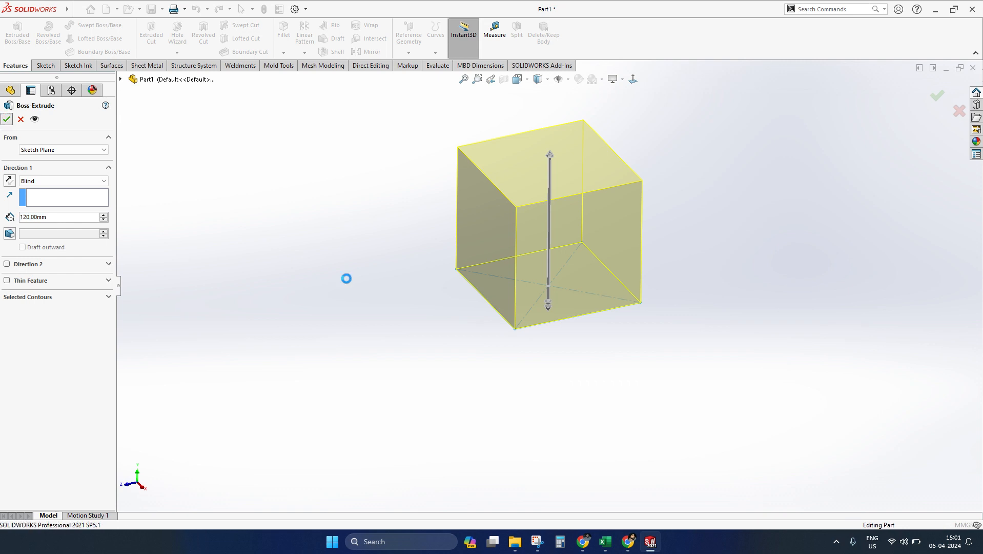
- Start a new sketch on the top face of the cube
mouse_move(363, 282)
middle_mouse_down()
mouse_move(660, 228)
mouse_move(590, 300)
mouse_move(614, 305)
mouse_move(524, 287)
mouse_move(538, 286)
mouse_move(496, 200)
middle_mouse_up()
left_click(524, 183)
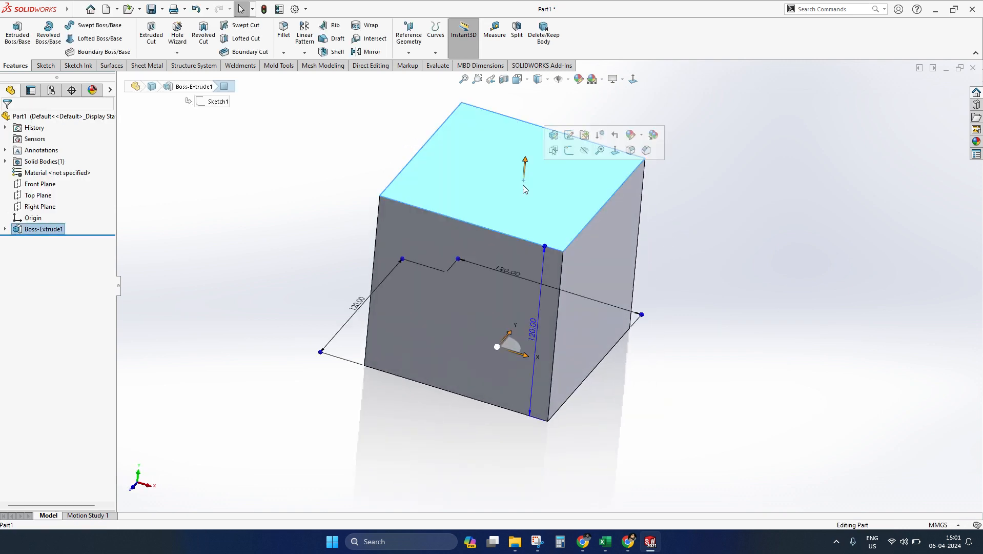
left_click(572, 154)
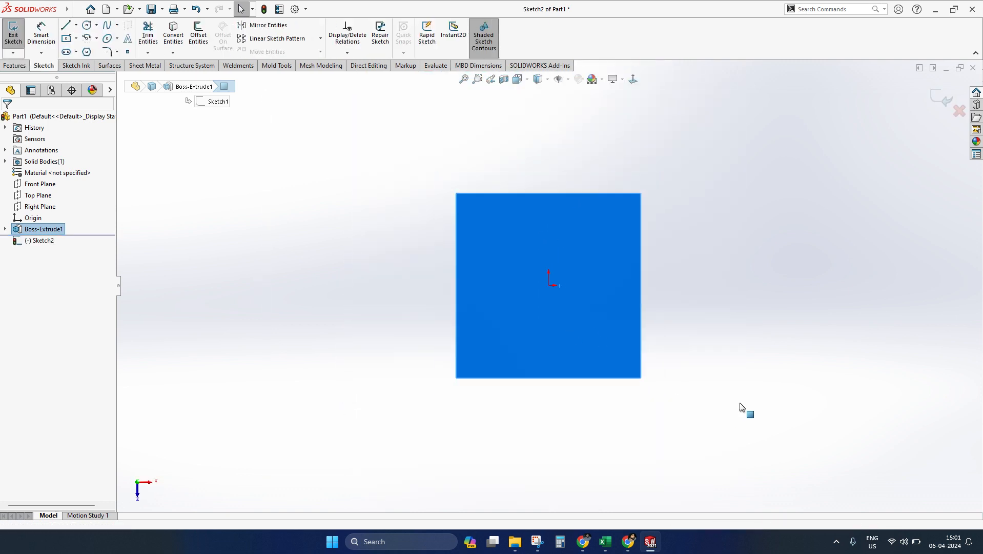
left_click(67, 39)
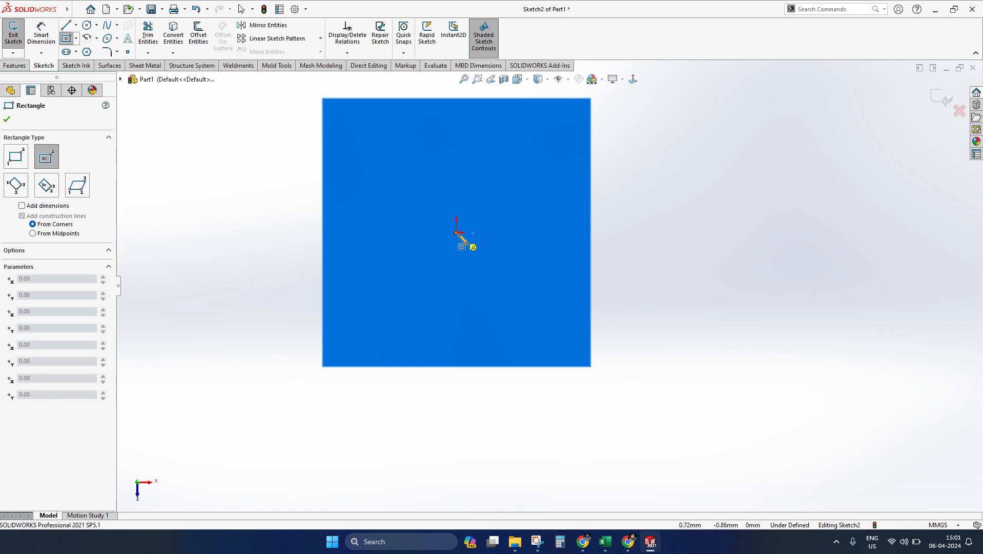
left_click(457, 232)
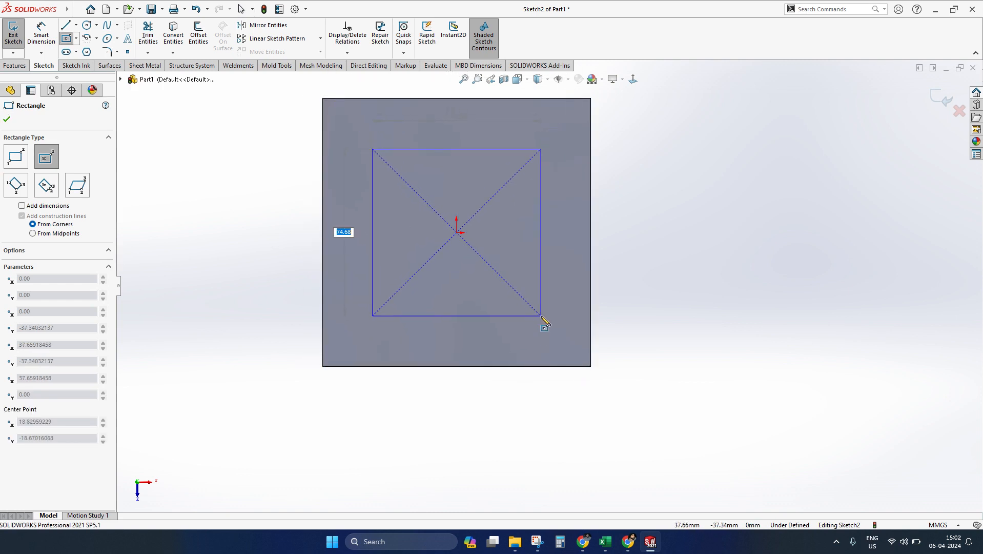
key("Escape")
left_click(77, 9)
left_click(278, 145)
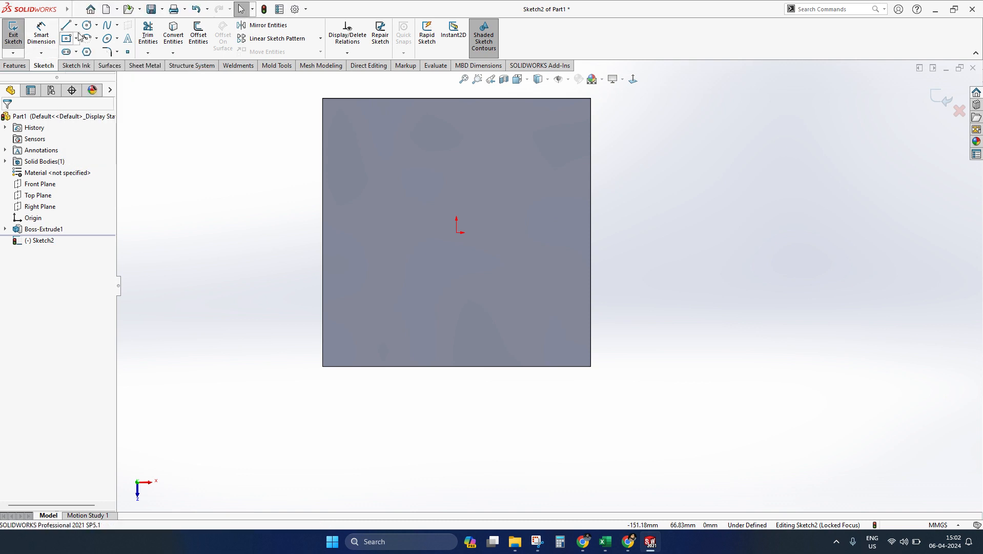
- Draw a 60 by 60 mm corner rectangle from the origin to the top face's front corner on the positive X side, and exit the sketch
left_click(77, 39)
left_click(84, 52)
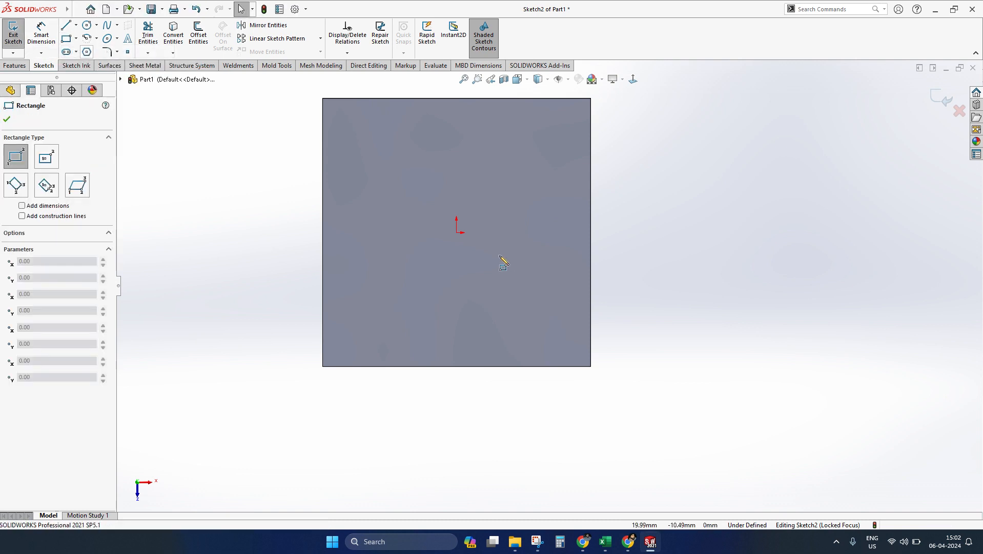
left_click(456, 232)
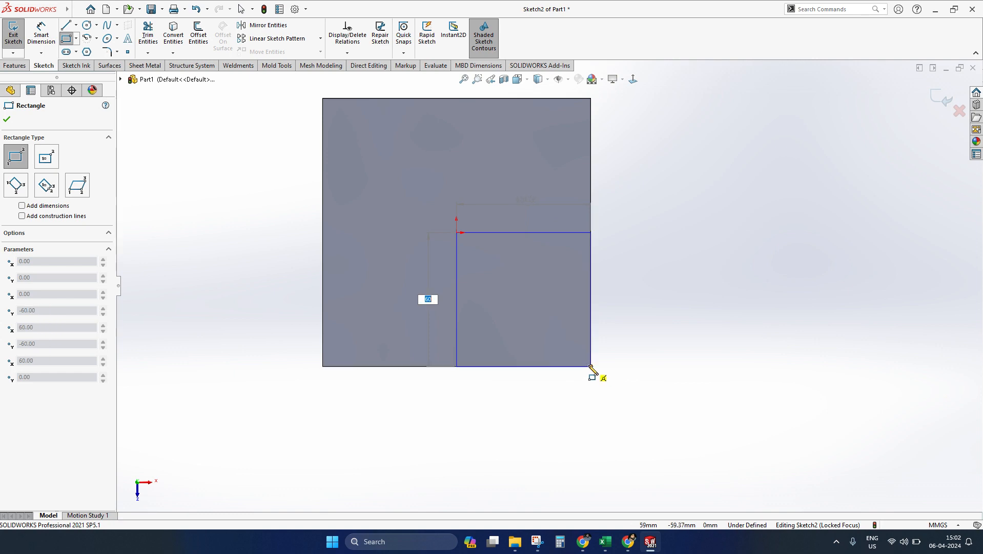
left_click(591, 366)
key("ctrl+7")
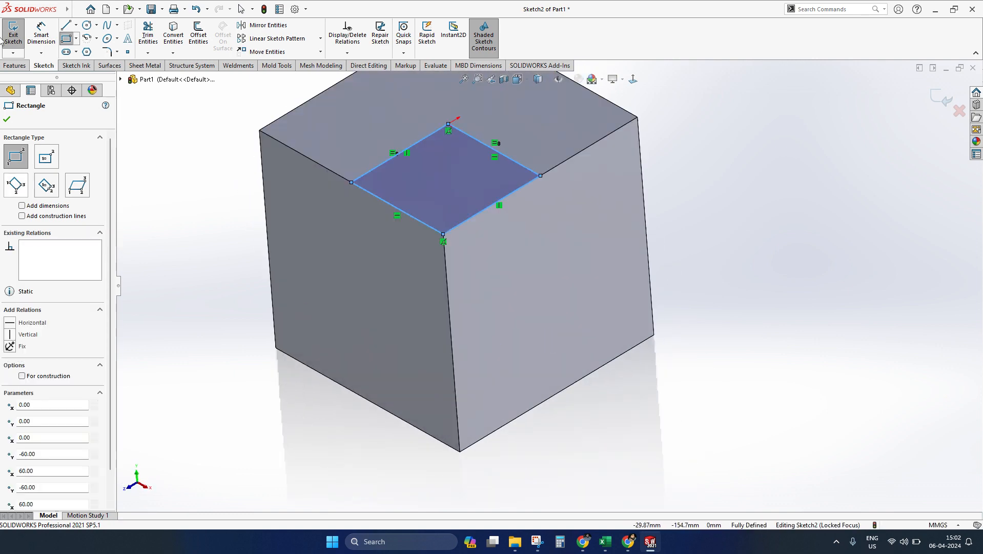
left_click(7, 119)
left_click(13, 32)
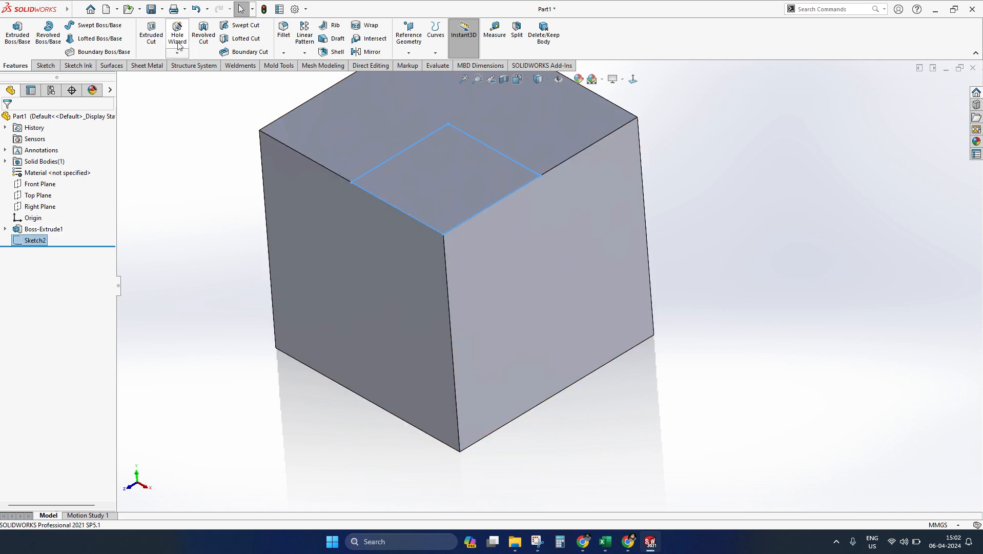
- Cut the small square sketch into the cube with a blind Extruded Cut 60 mm deep
left_click(152, 33)
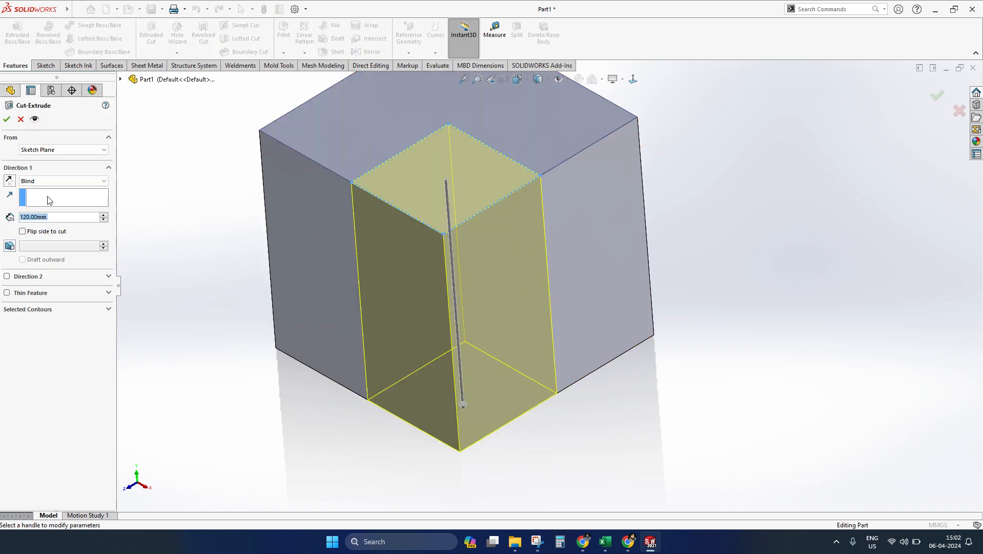
type("60")
key("Return")
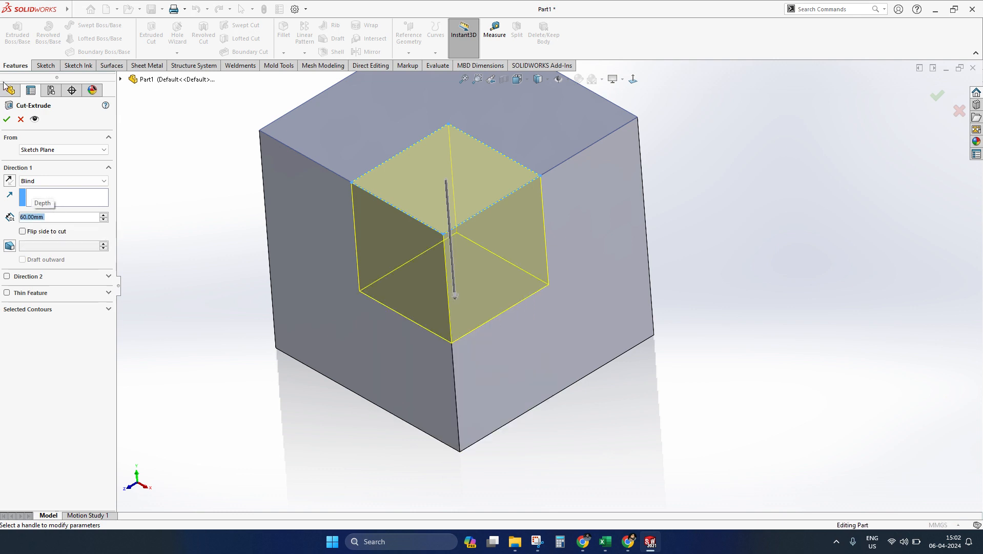
left_click(6, 120)
- Close the notched cube part and create a new part document
scroll(541, 420, "up", 3)
middle_click_drag(541, 421, 626, 274)
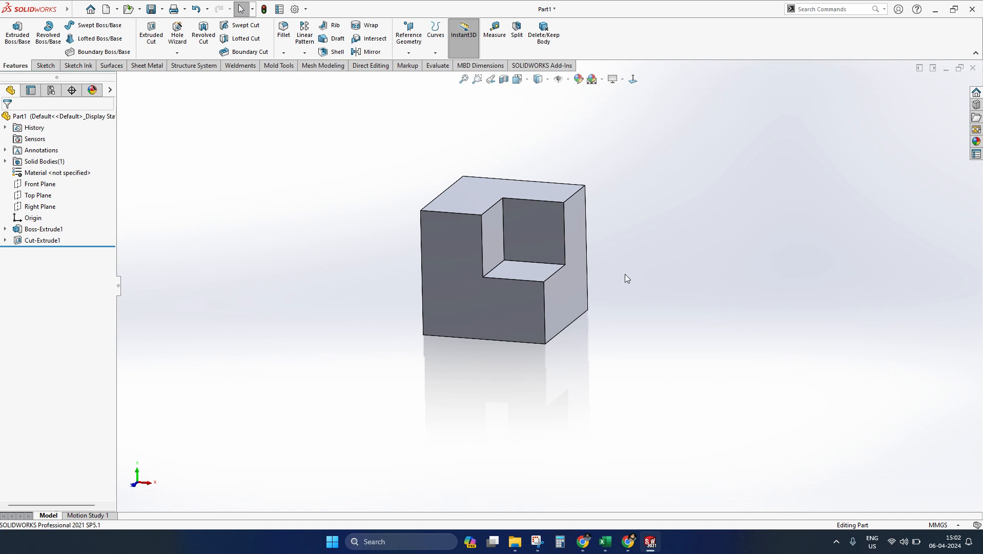
middle_click_drag(625, 274, 359, 333)
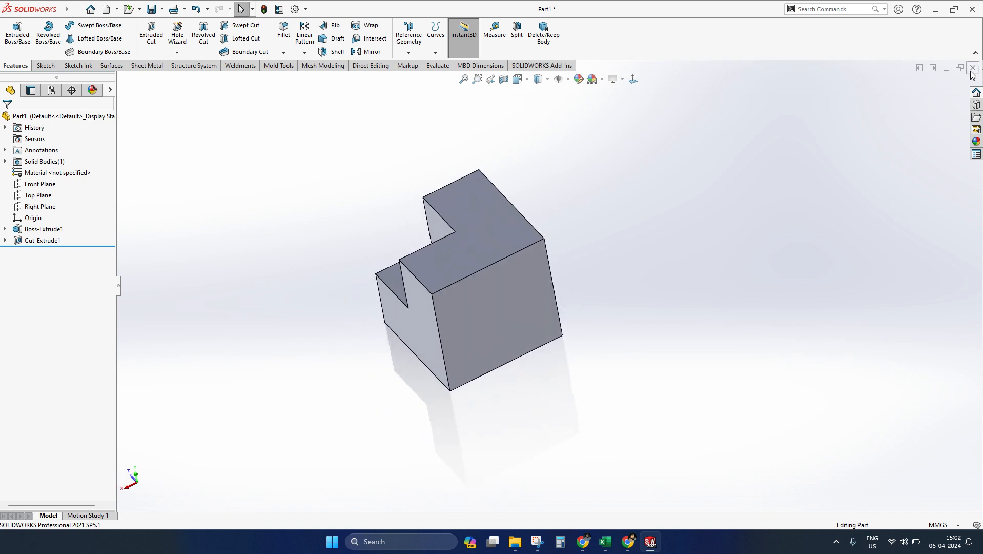
left_click(972, 68)
left_click(485, 287)
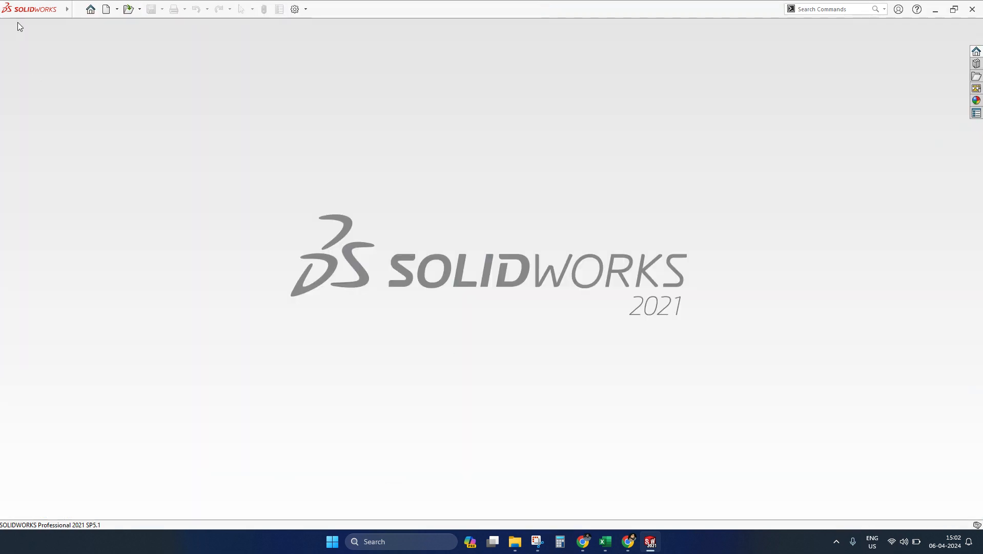
mouse_move(31, 9)
left_click(77, 9)
left_click(112, 37)
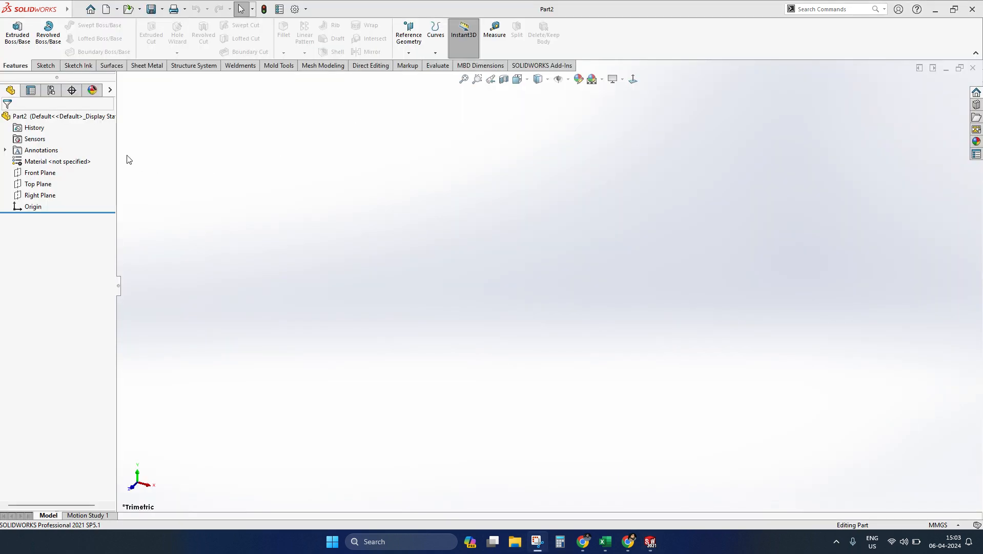
- Start a sketch on the Front Plane and draw a horizontal line about 66 mm long from the origin, followed by a vertical line upward
left_click(42, 172)
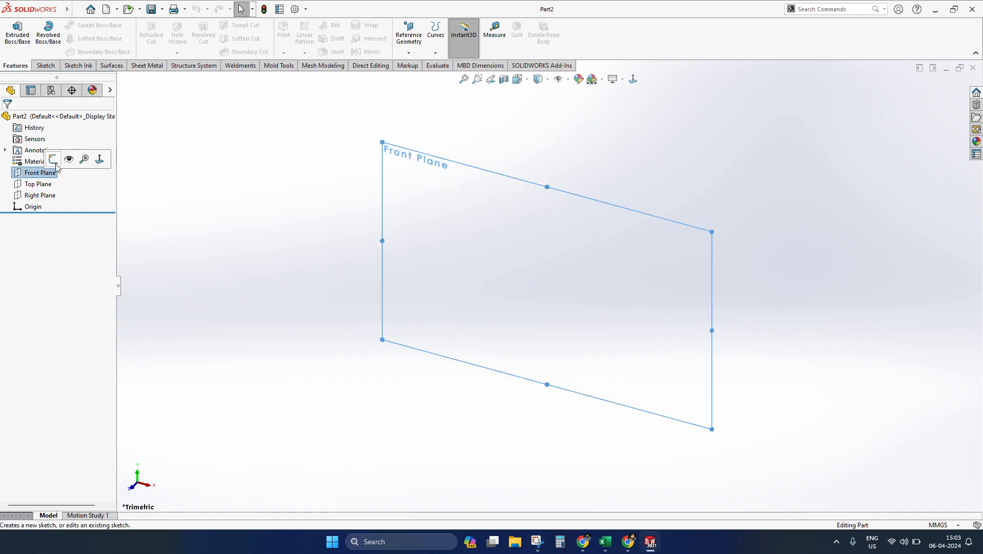
left_click(56, 162)
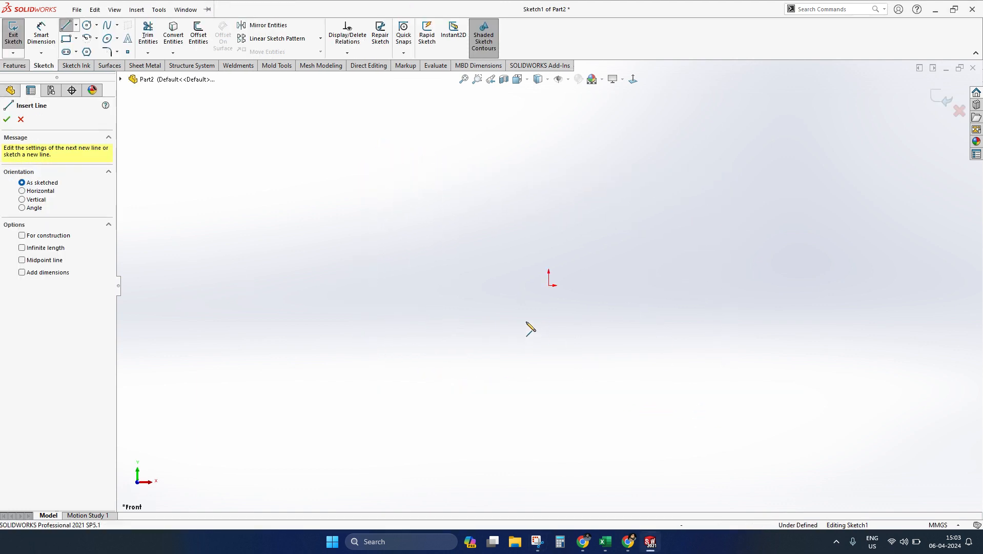
left_click(548, 285)
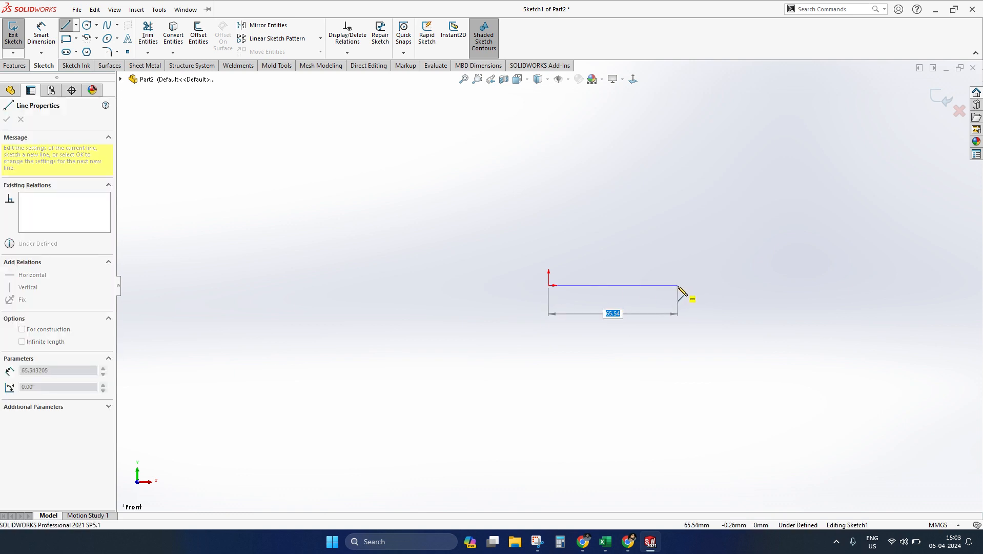
left_click(678, 285)
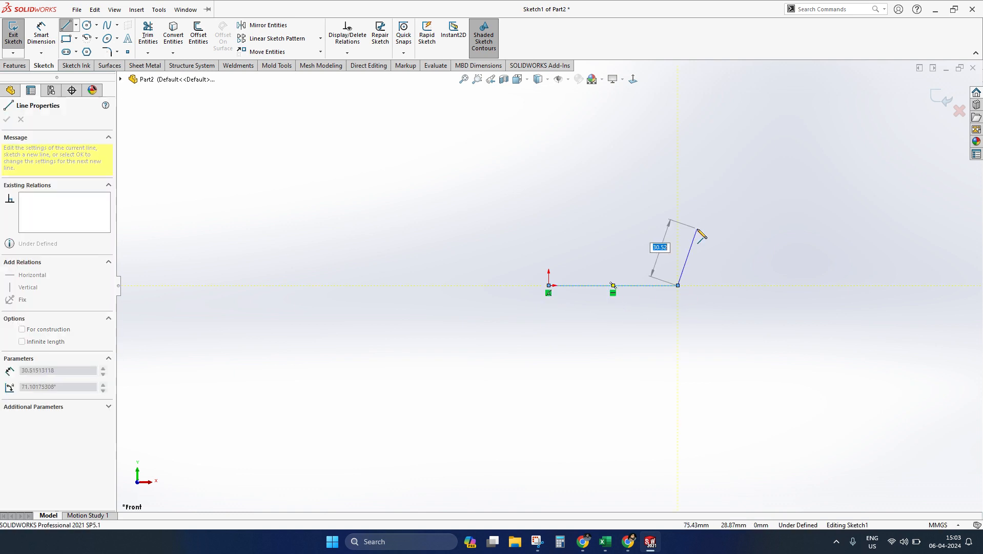
left_click(678, 170)
scroll(677, 169, "up", 3)
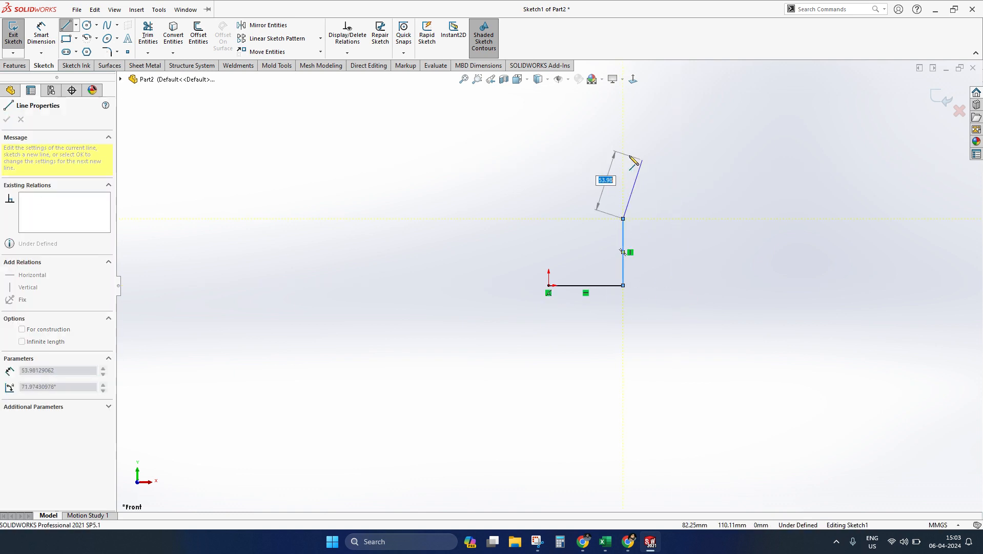
- Close the profile with an inward slant, a vertical neck, an outward slant, a top edge about 94 mm long and a vertical edge to the origin
left_click(598, 143)
scroll(599, 143, "up", 2)
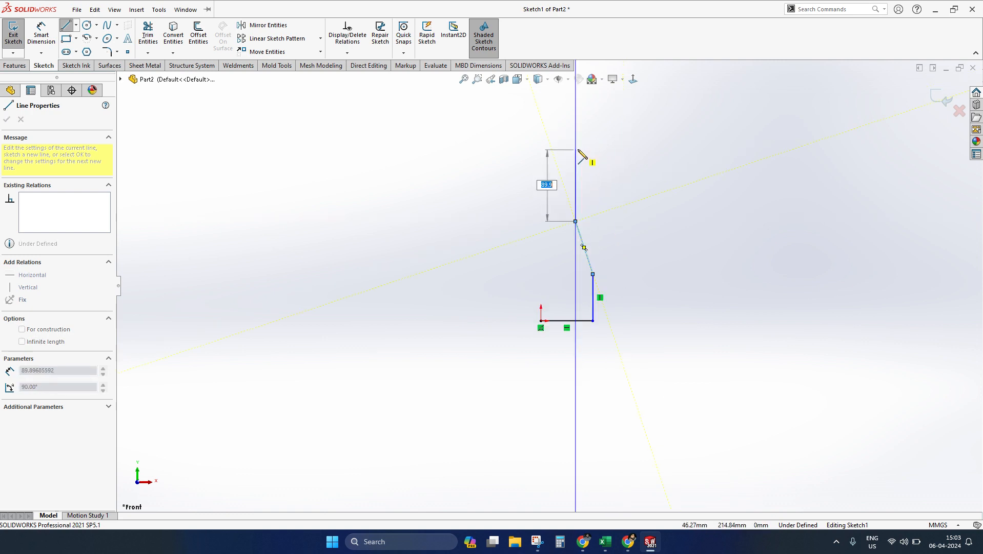
left_click(575, 148)
scroll(597, 138, "up", 2)
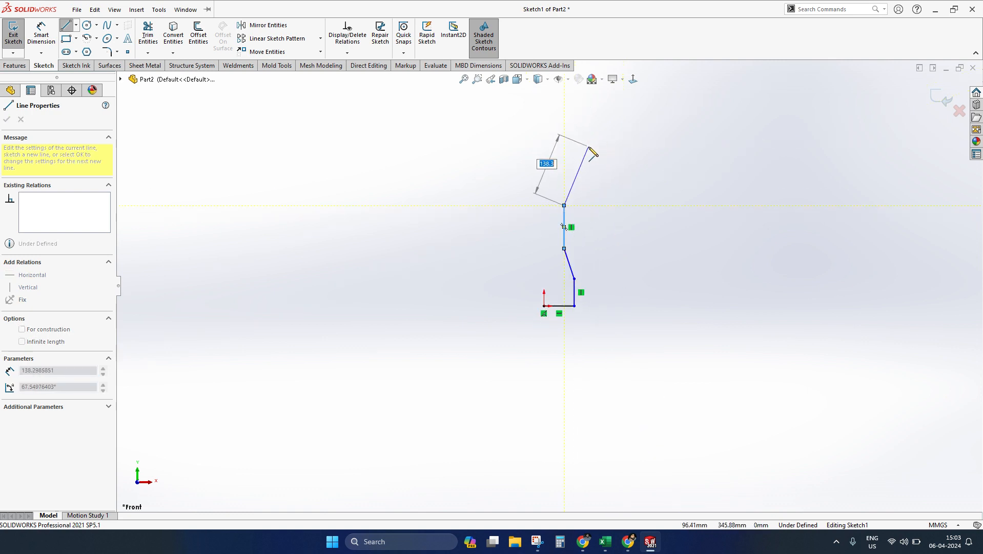
left_click(588, 152)
left_click(544, 151)
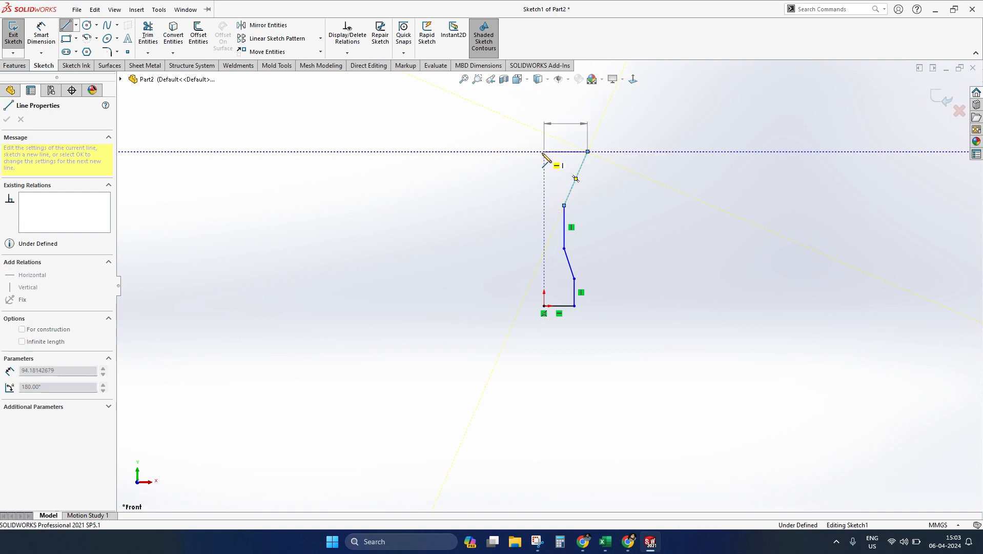
left_click(545, 306)
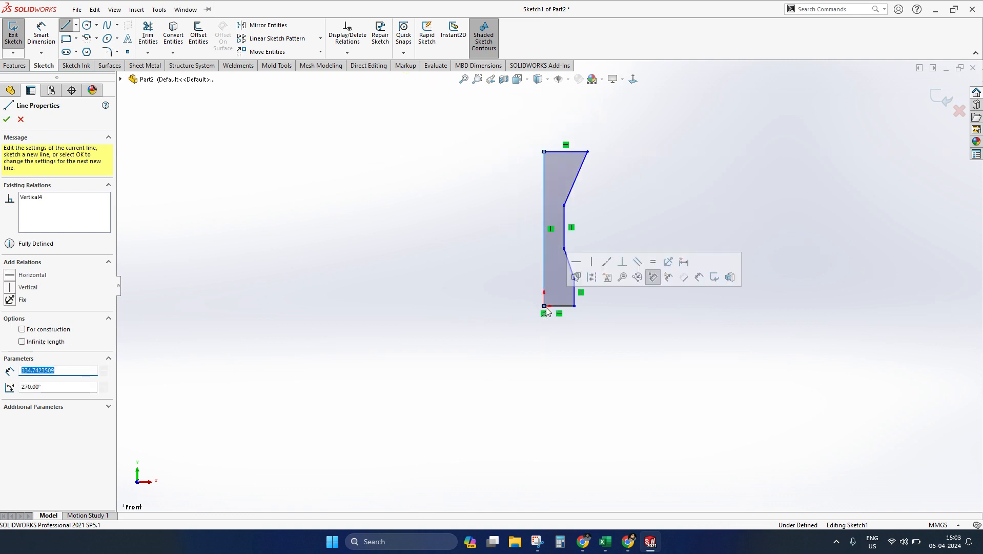
key("Escape")
key("Escape")
scroll(616, 245, "down", 3)
scroll(533, 354, "up", 3)
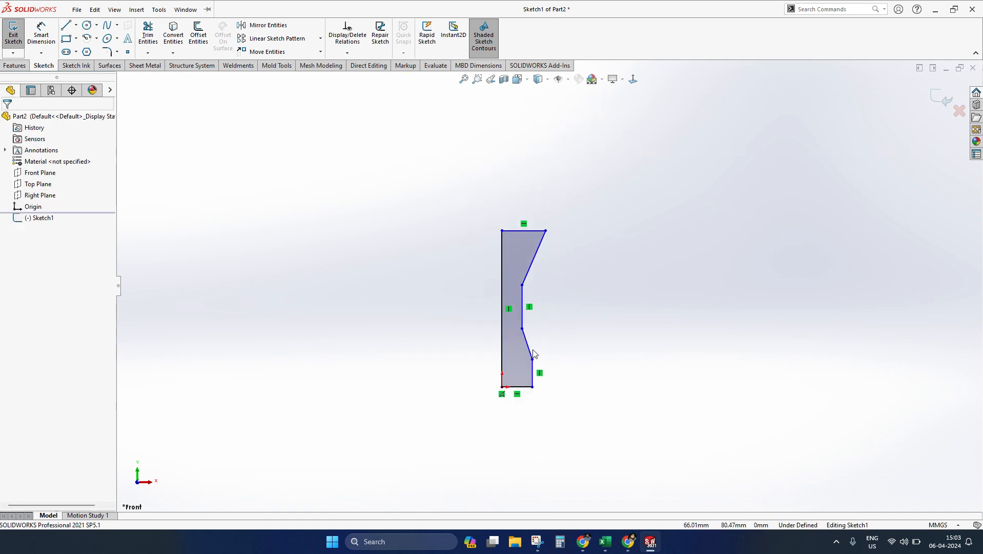
- Reshape the profile by moving both neck corners upward and the base's upper corner up and outward to about X 74 mm, Y 107 mm
scroll(534, 353, "down", 3)
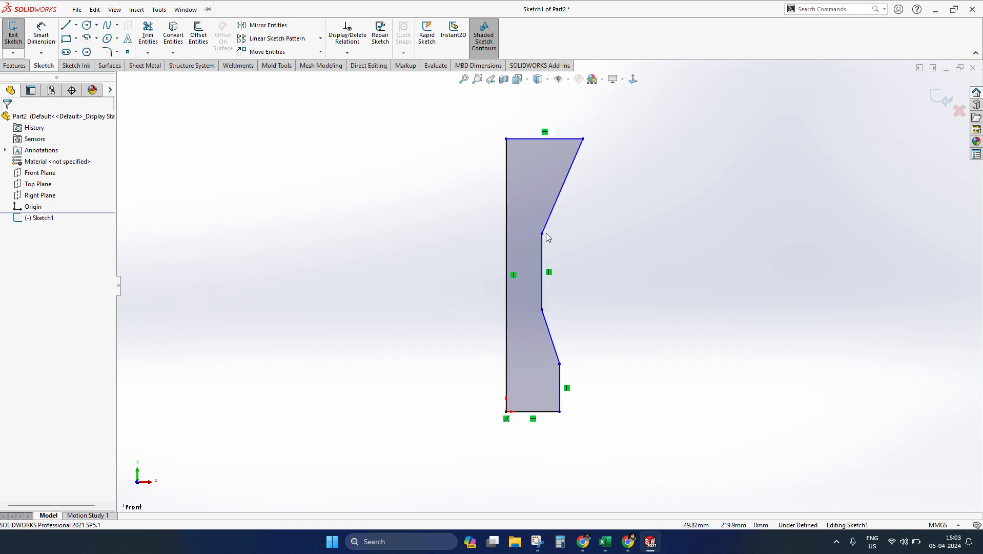
left_click_drag(543, 234, 543, 199)
left_click(601, 294)
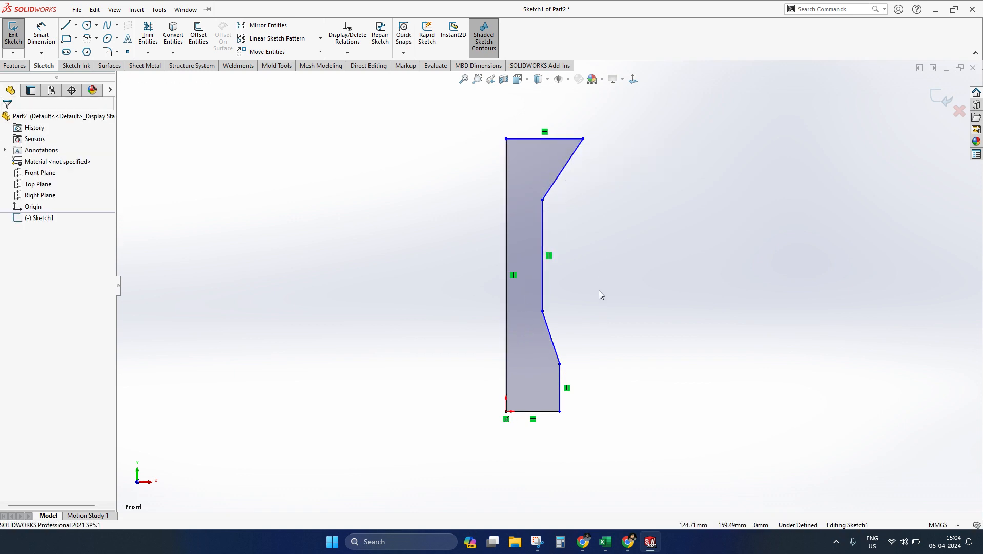
left_click_drag(543, 311, 543, 278)
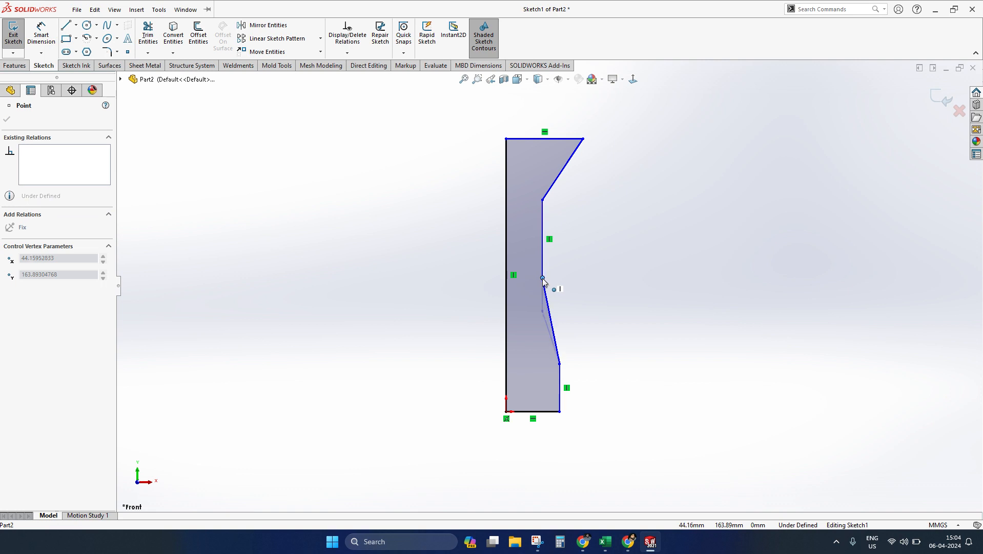
left_click(659, 362)
left_click_drag(560, 363, 567, 323)
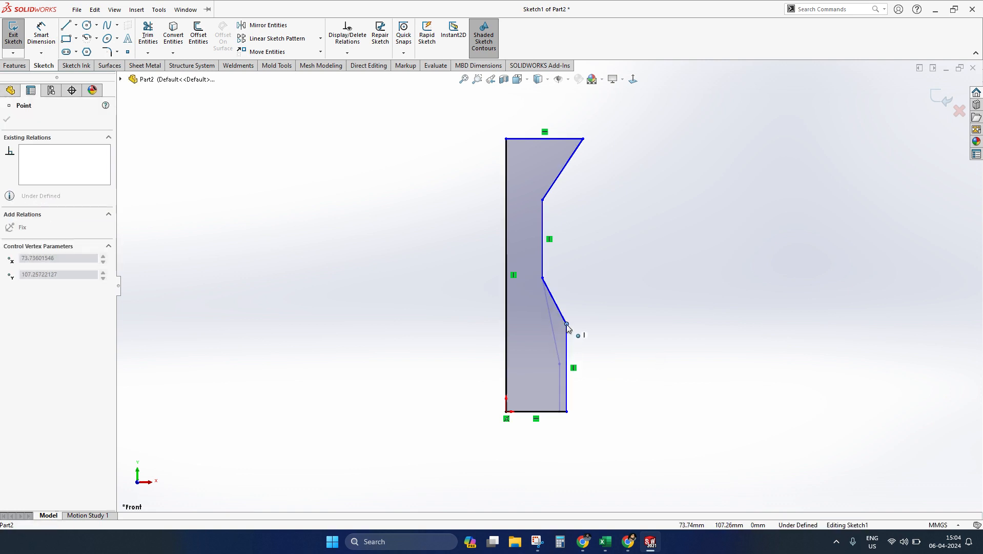
left_click(668, 445)
- Mirror the profile's other six lines about its long vertical edge, keeping the originals
mouse_move(506, 235)
middle_mouse_down()
mouse_move(485, 259)
mouse_move(498, 226)
mouse_move(495, 250)
mouse_move(531, 222)
mouse_move(481, 278)
middle_mouse_up()
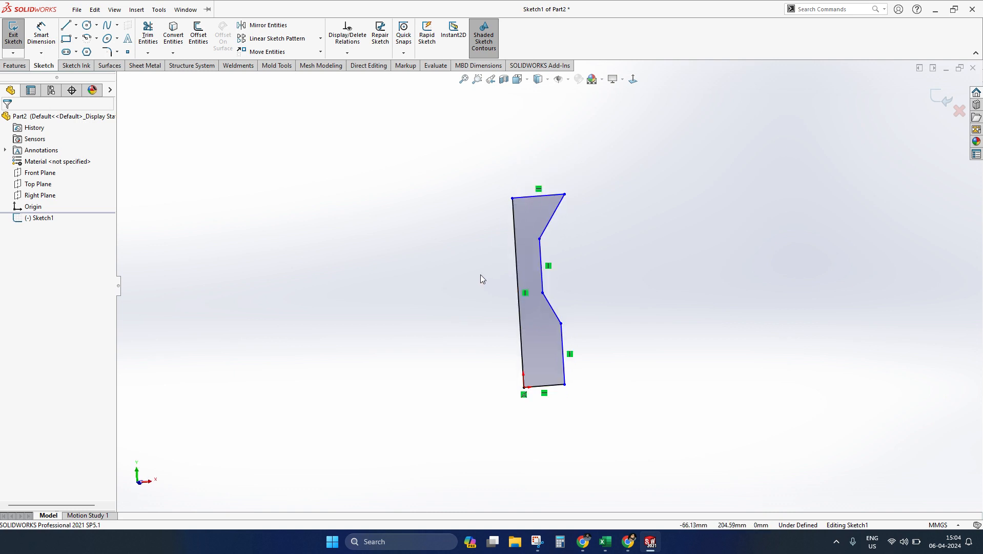
key("ctrl+1")
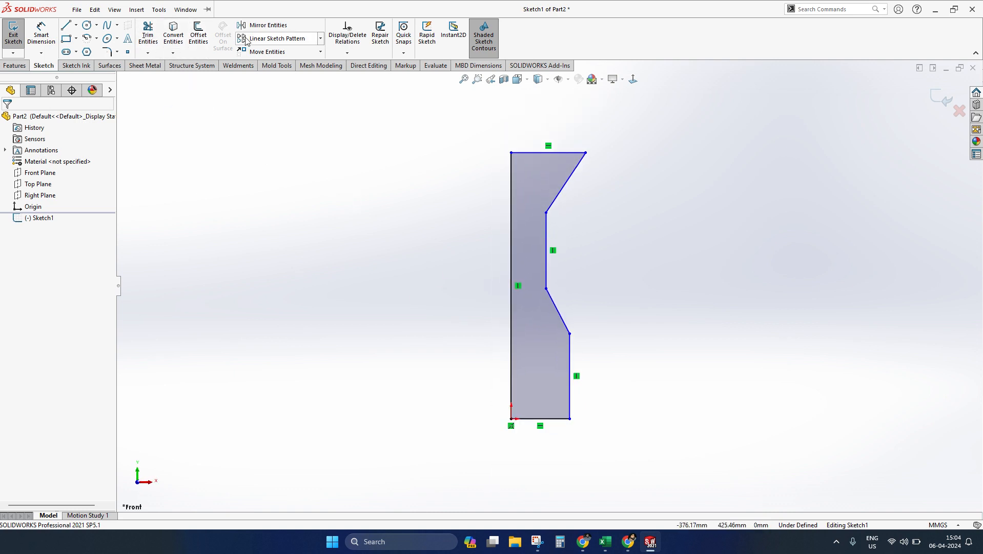
left_click(266, 25)
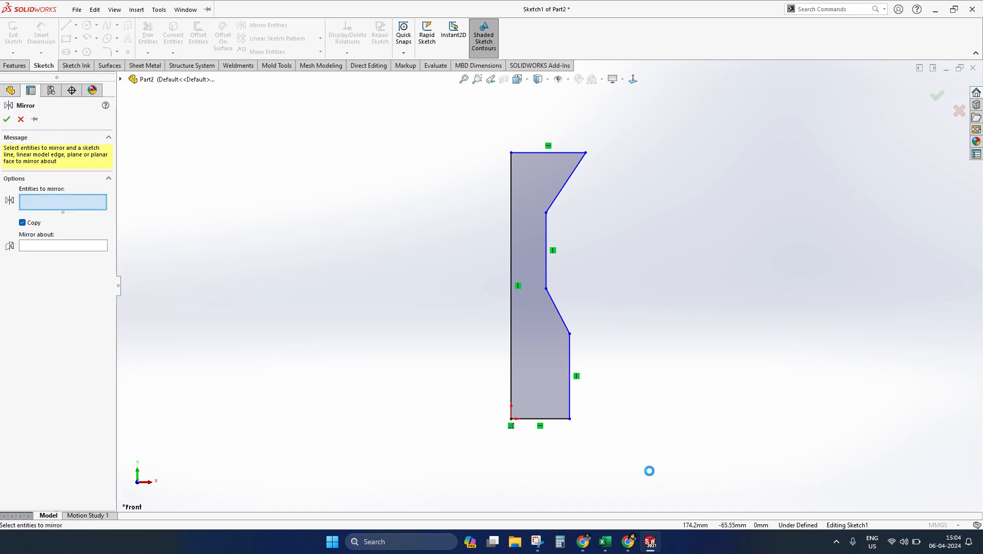
left_click(48, 295)
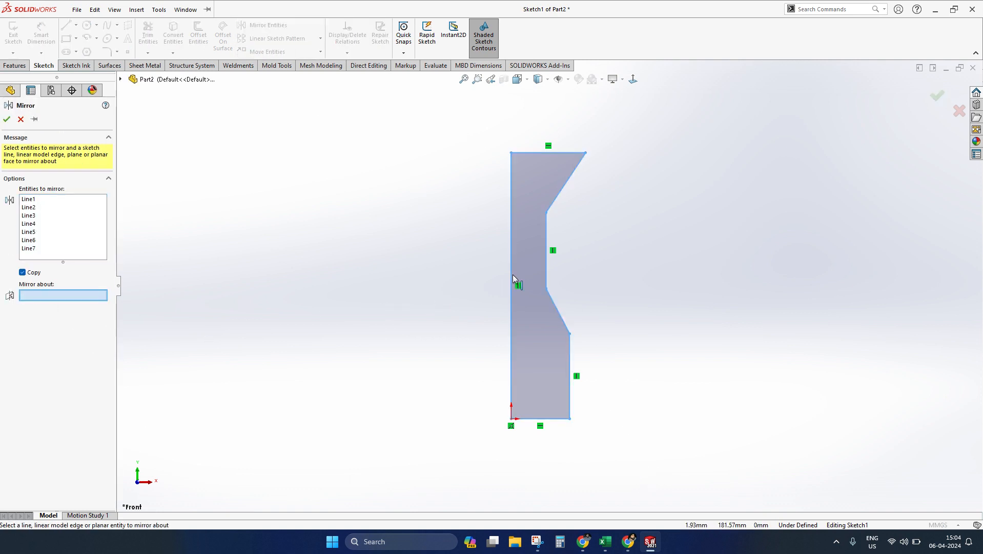
left_click(513, 280)
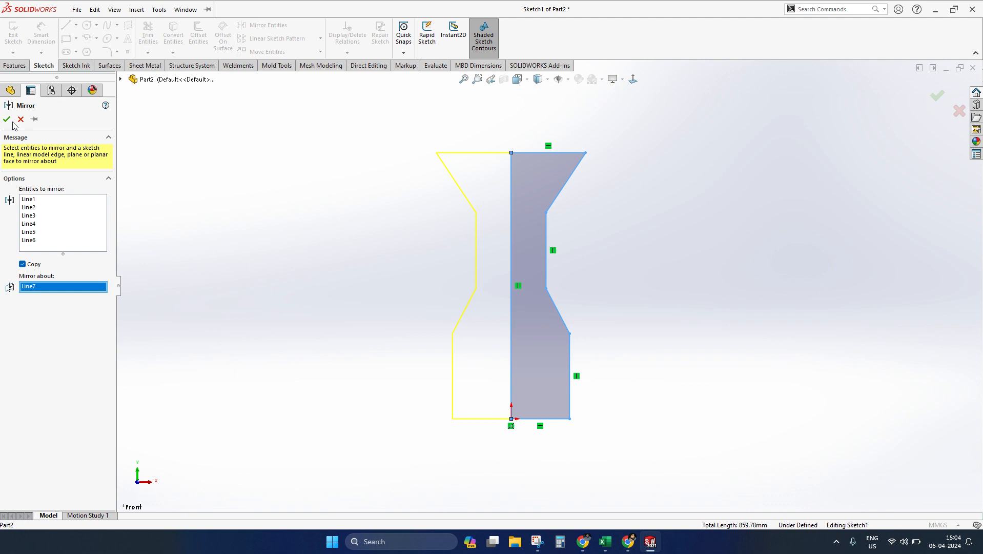
left_click(7, 120)
- Convert the central vertical line to construction geometry and exit the sketch
left_click(511, 249)
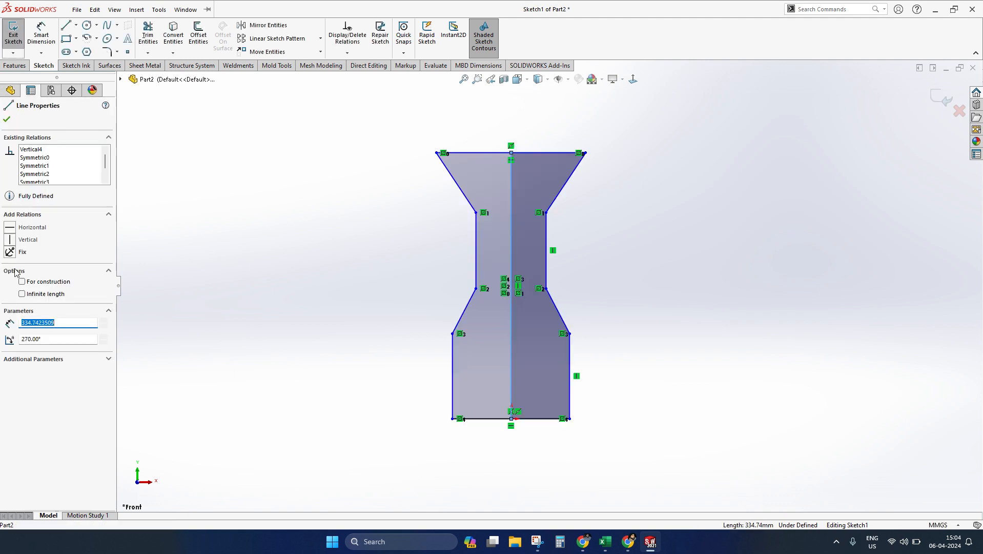
key("Escape")
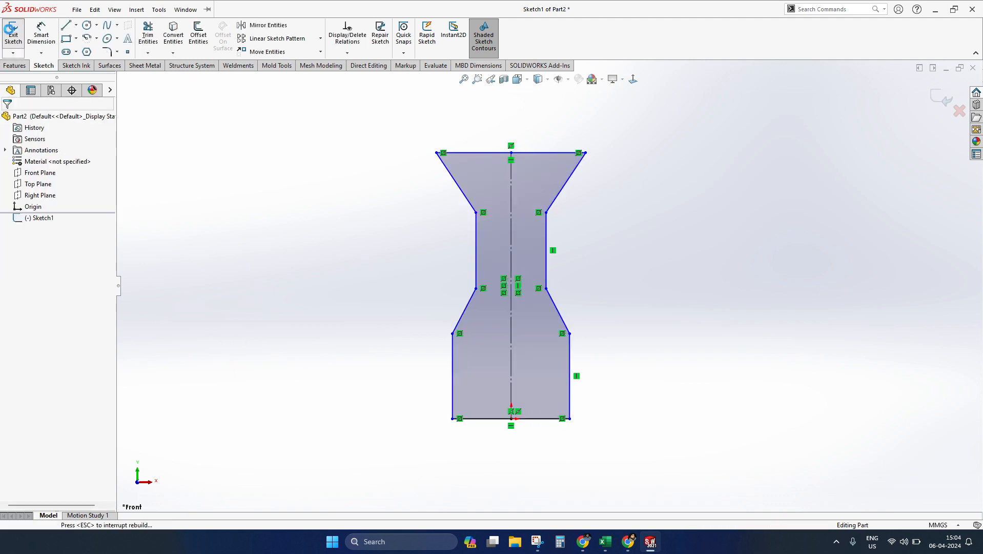
left_click(13, 34)
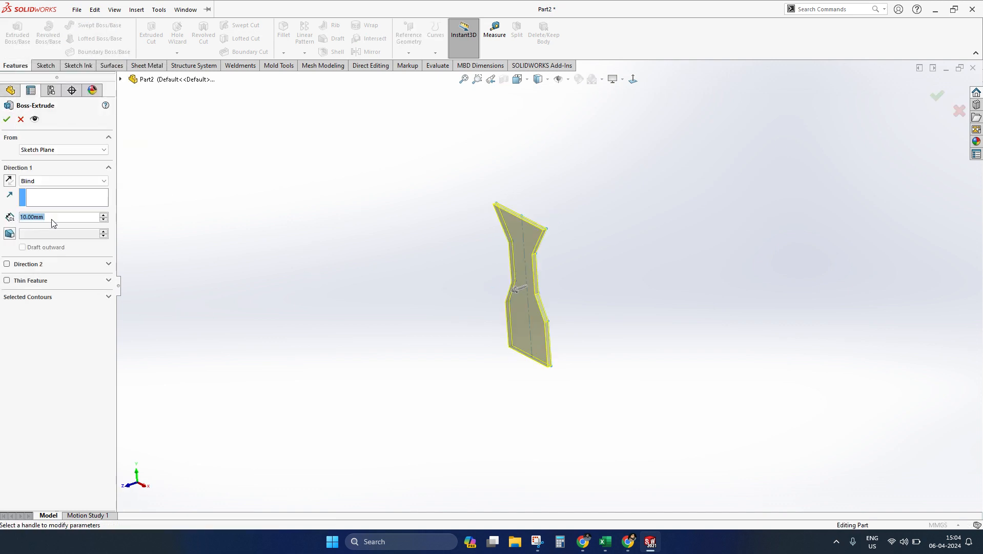
- Extrude the mirrored profile as a blind boss 120 mm deep
type("60")
key("Return")
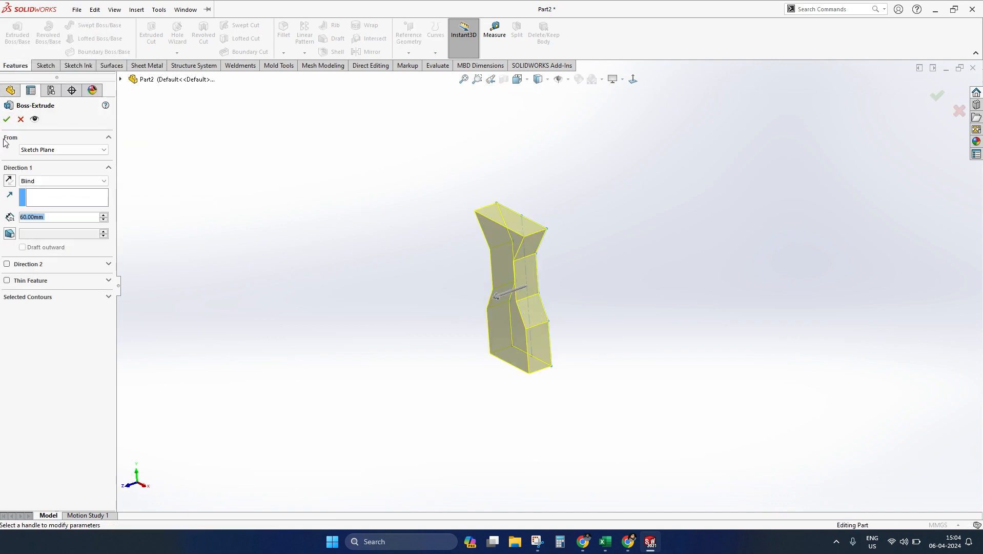
type("120")
key("Return")
left_click(6, 119)
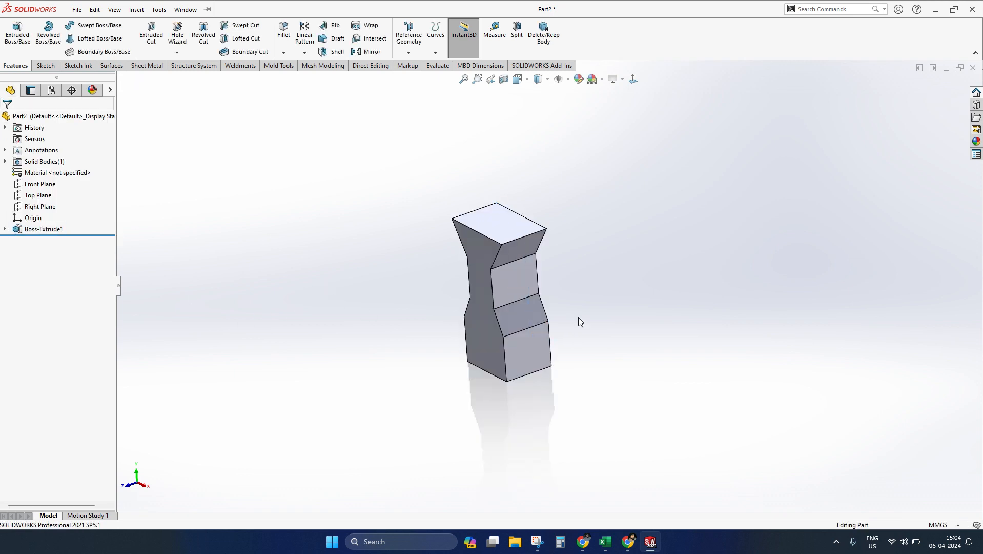
middle_click_drag(577, 320, 538, 344)
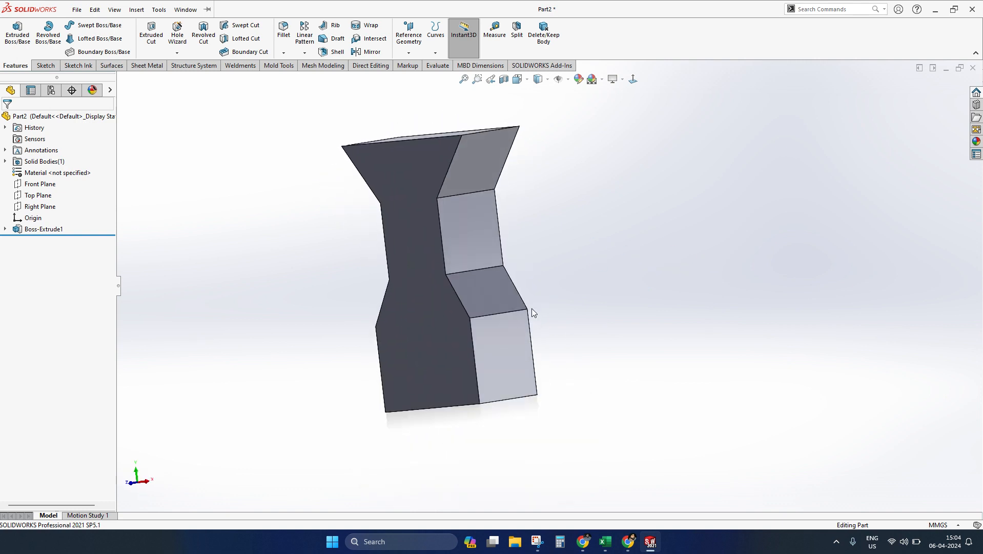
- Undo the boss extrusion, the construction line change and the mirror, returning to the half profile
key("ctrl+z")
key("ctrl+8")
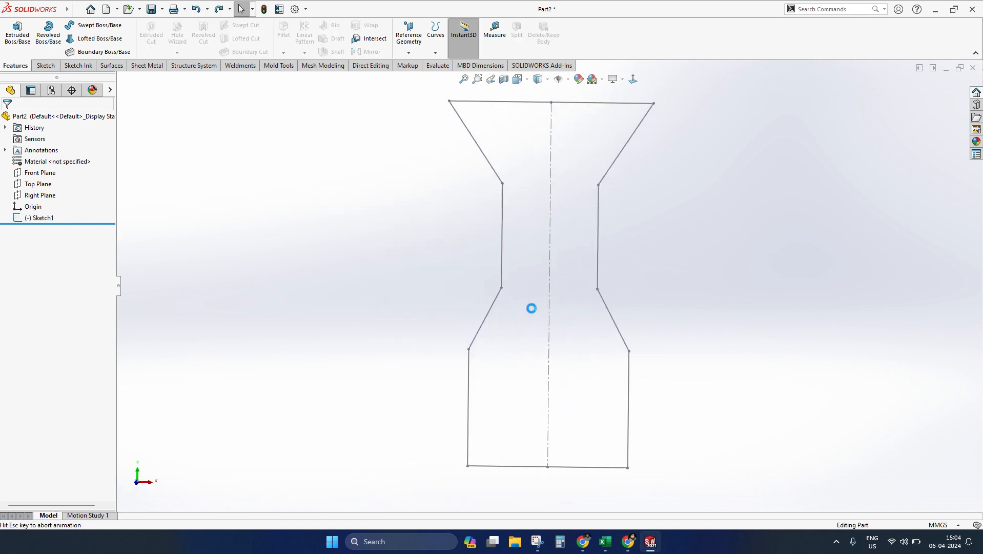
key("ctrl+z")
key("ctrl+z")
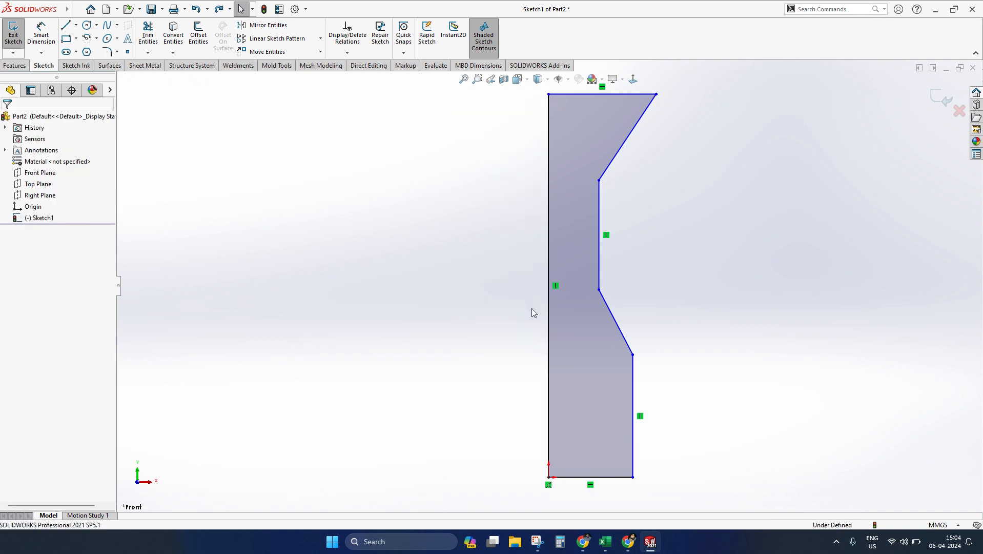
- Exit the sketch and revolve the half profile 360° about its long vertical edge as a Revolved Boss/Base
mouse_move(532, 308)
middle_mouse_down()
mouse_move(656, 257)
mouse_move(617, 297)
mouse_move(511, 292)
middle_mouse_up()
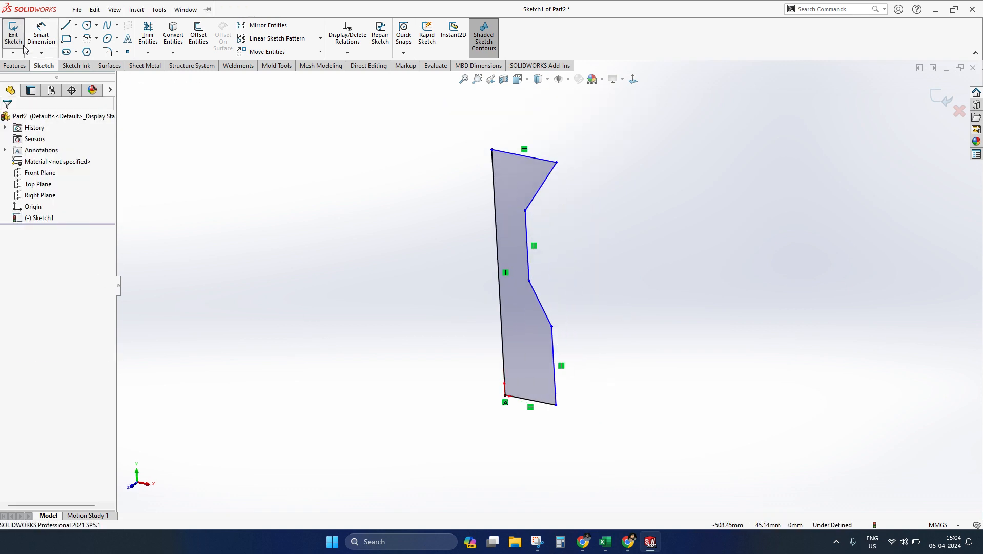
left_click(13, 32)
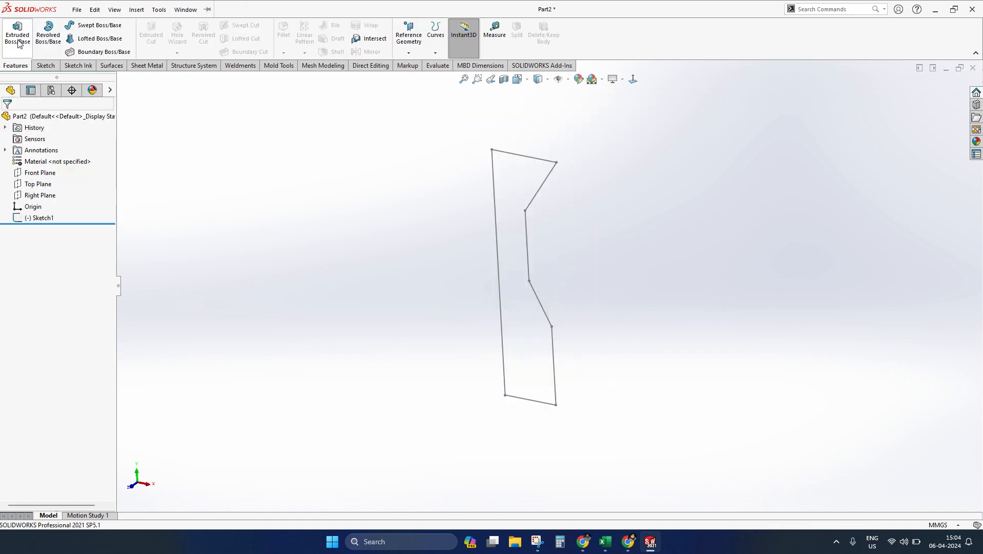
left_click(48, 34)
left_click(524, 224)
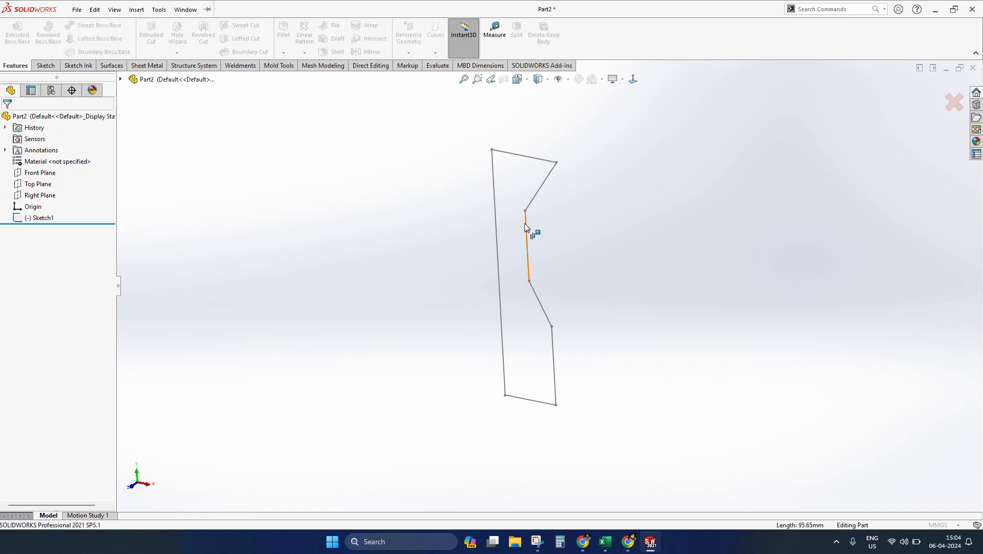
right_click(102, 150)
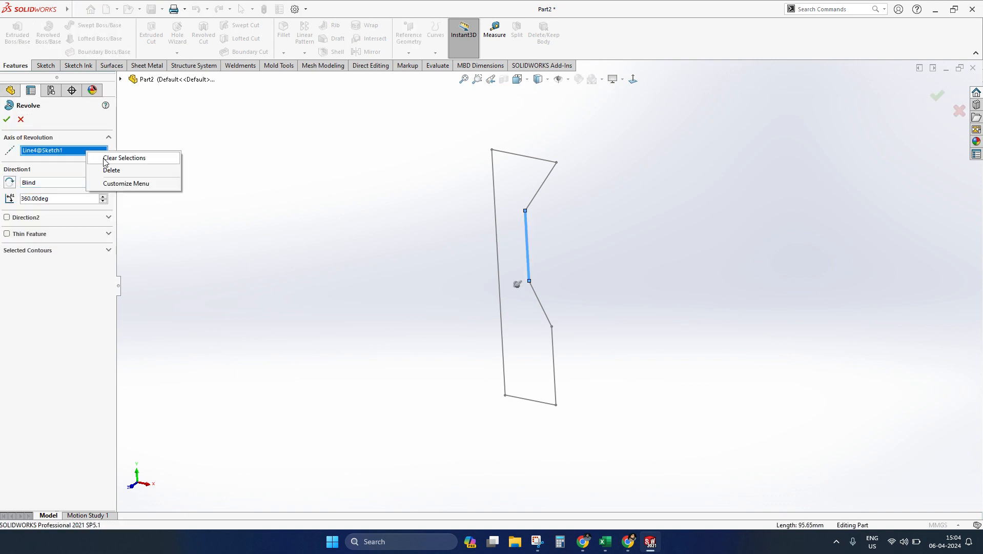
left_click(124, 157)
left_click(496, 224)
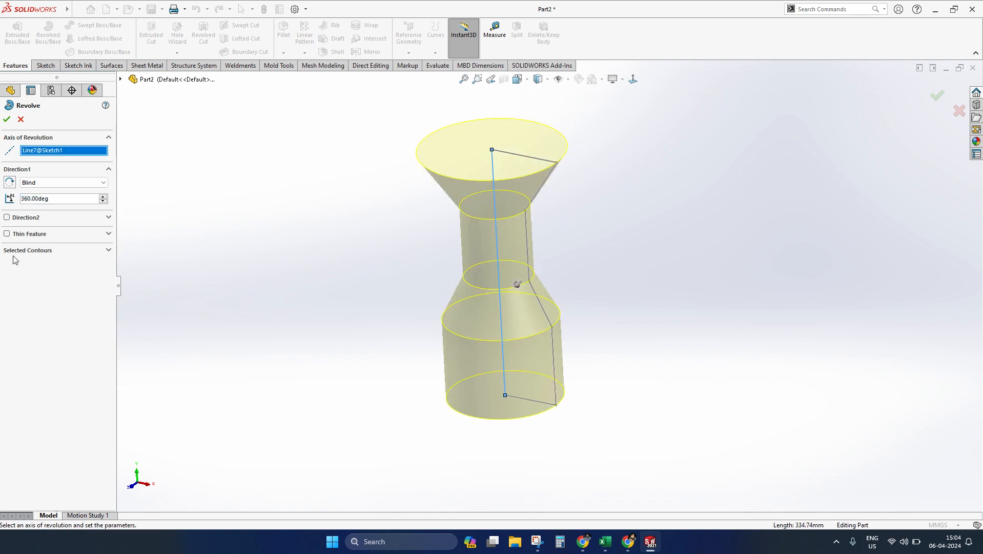
left_click(7, 120)
left_click(717, 372)
middle_click_drag(717, 371, 698, 395)
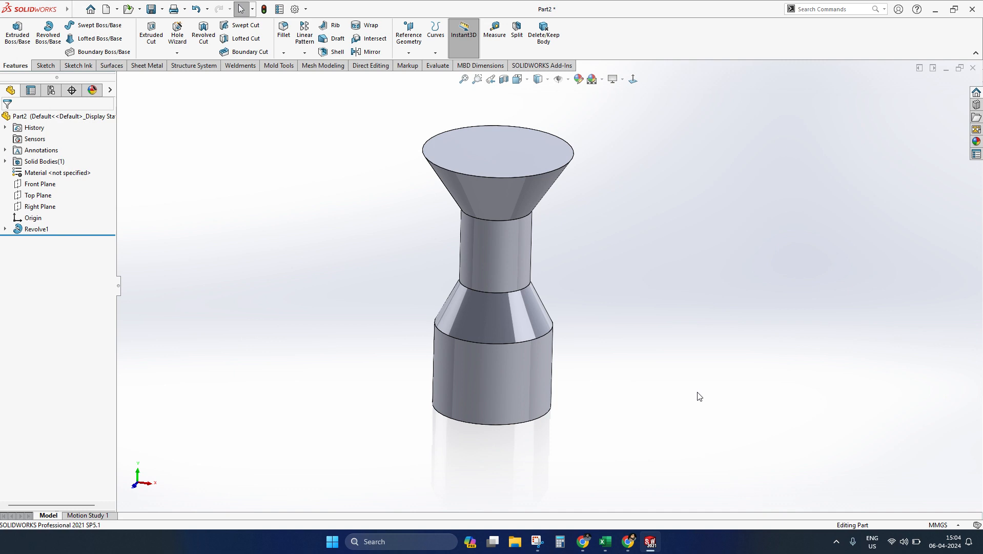
- Add the revolve feature to the Favorites
left_click(37, 231)
right_click(36, 229)
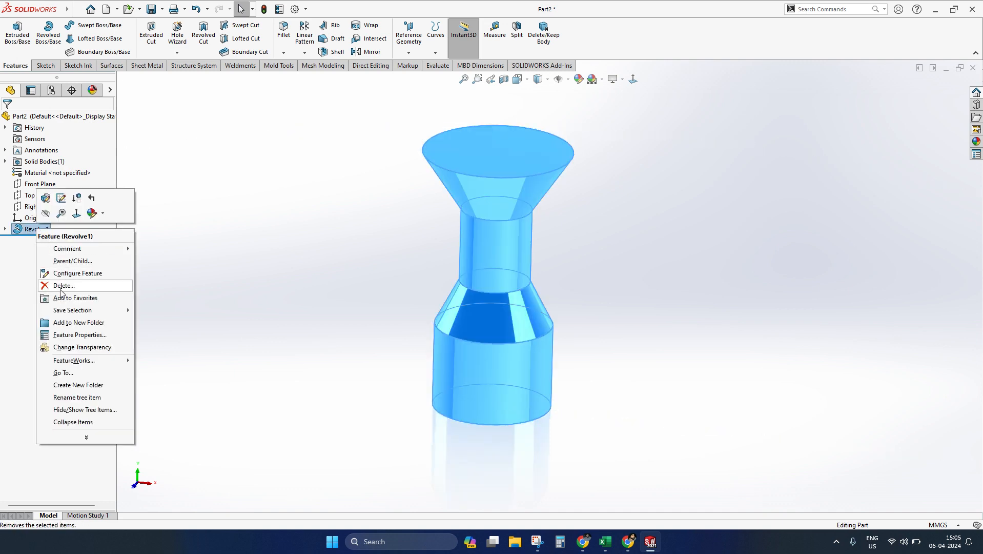
left_click(56, 293)
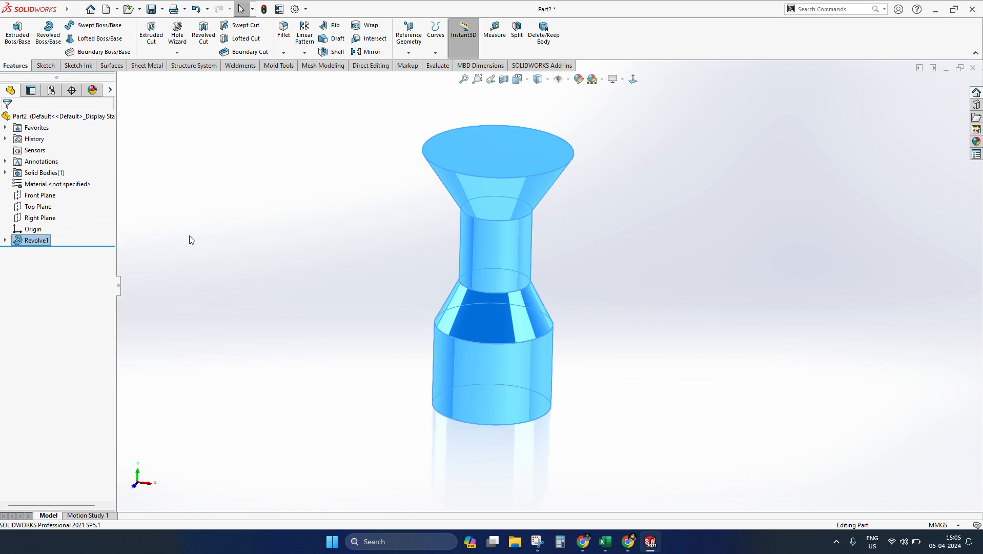
- Undo the revolve and its Favorites entry, reopen and exit the half-profile sketch, and delete that sketch from the part
key("ctrl+z")
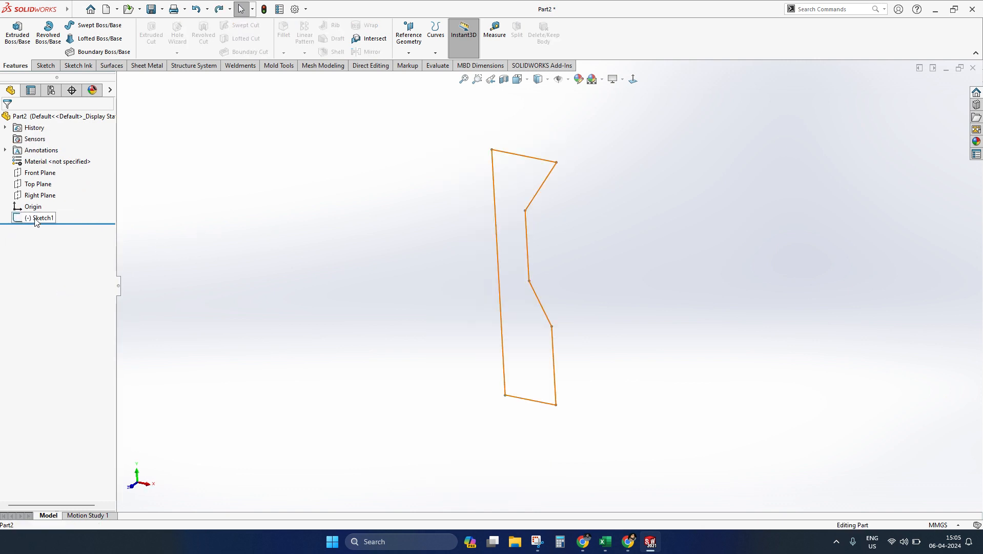
left_click(36, 220)
left_click(174, 257)
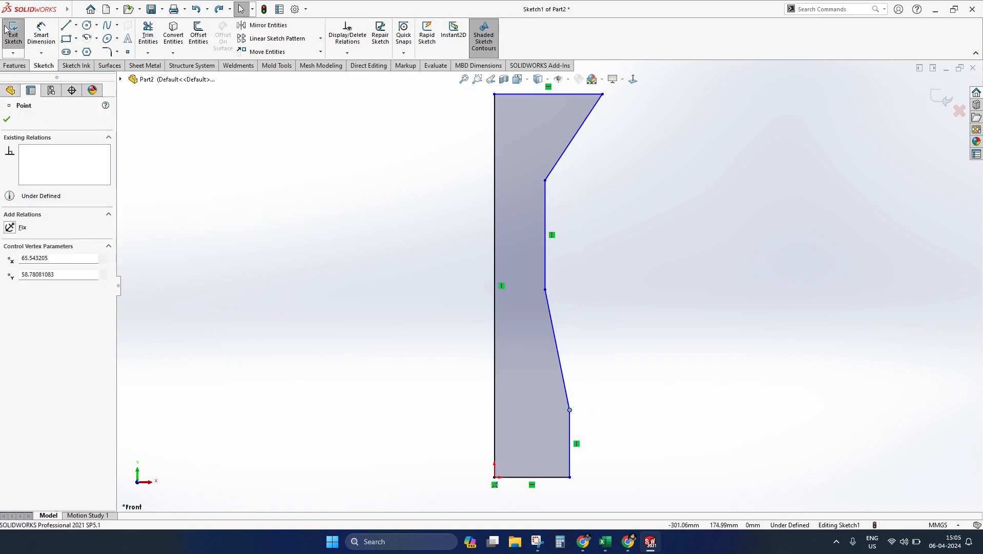
left_click(7, 31)
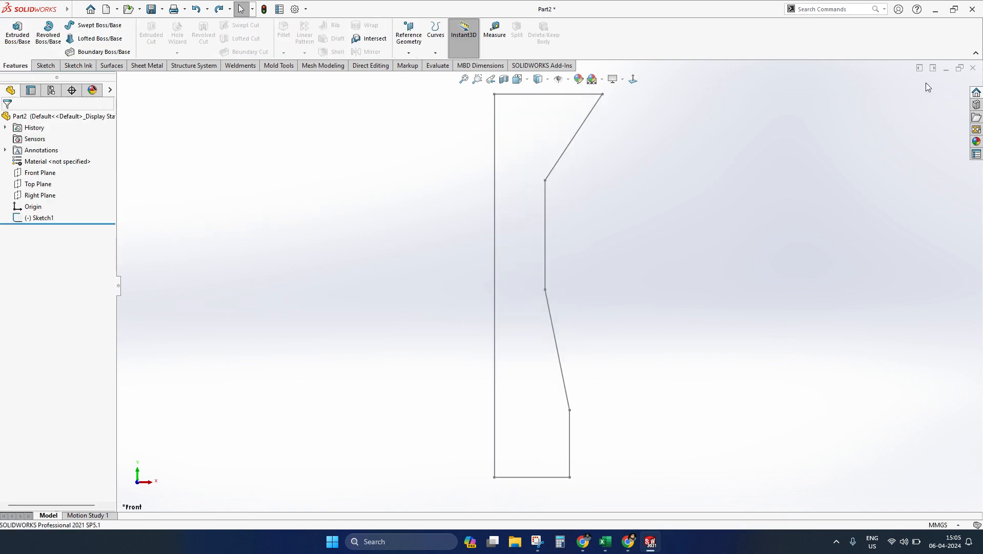
right_click(50, 218)
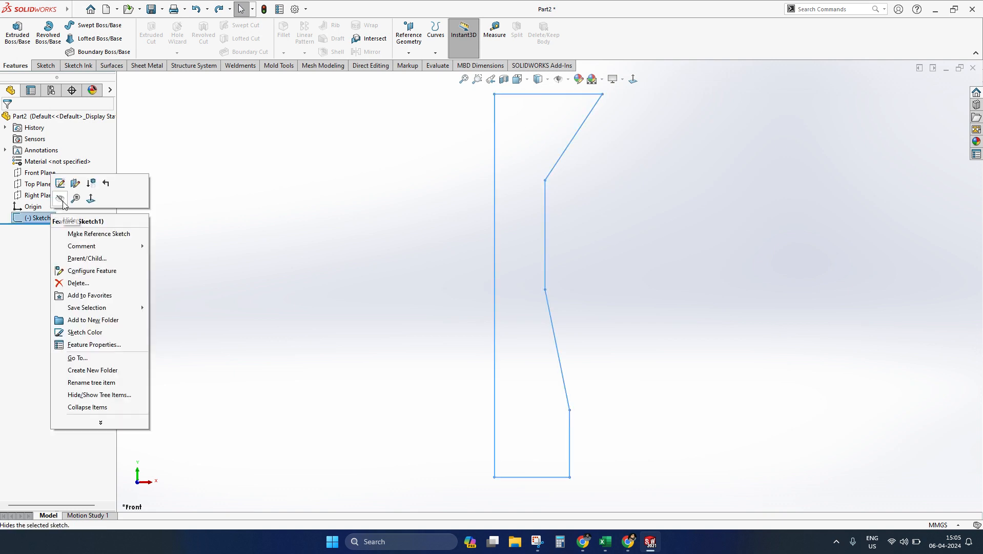
left_click(78, 282)
left_click(555, 221)
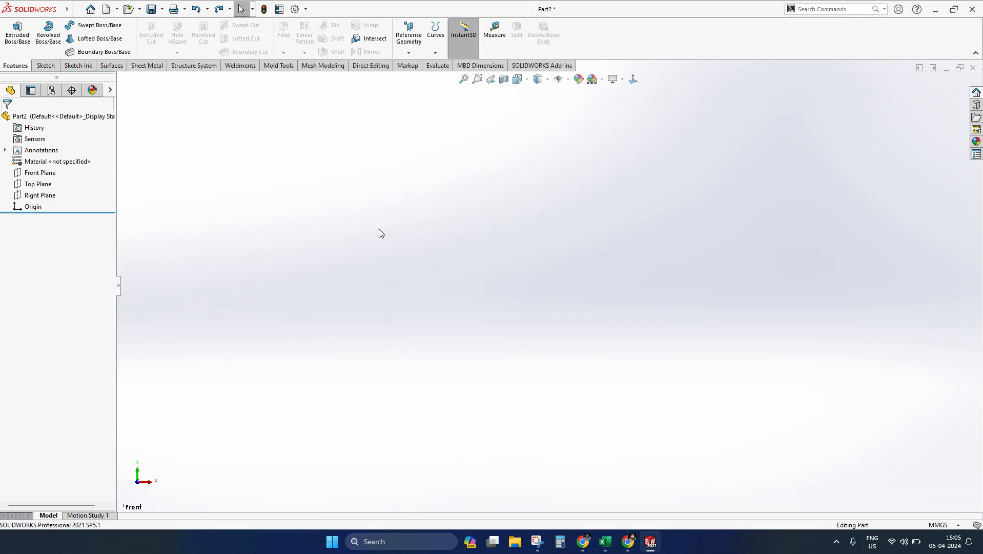
- Switch to File Explorer and open the SIPPER BOTTLE folder inside INNOVATION on the D: drive
left_click(76, 9)
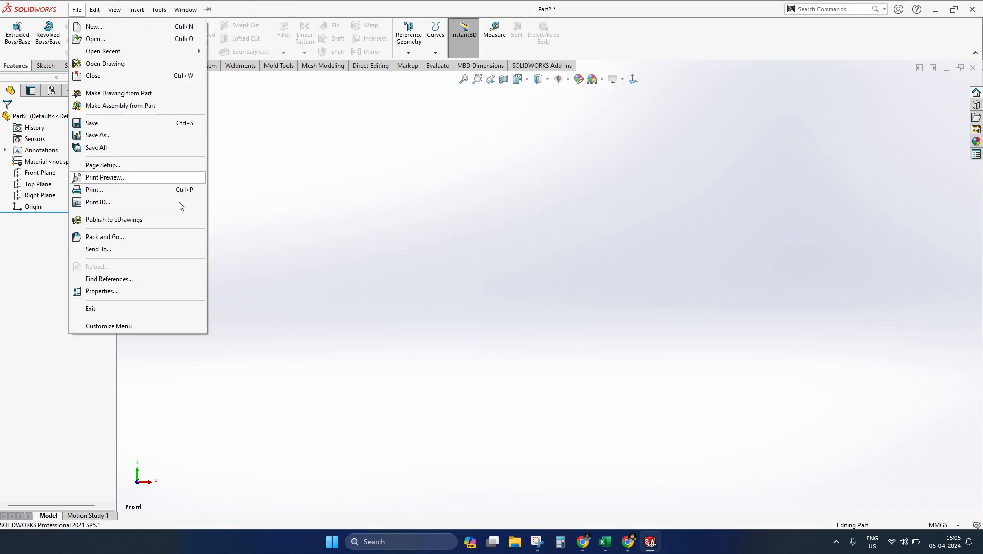
left_click(248, 255)
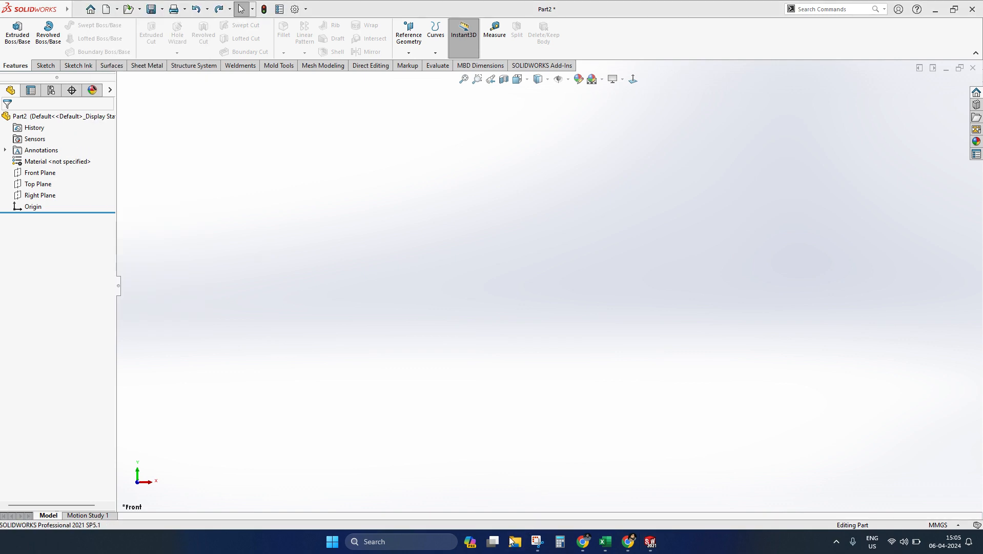
left_click(515, 541)
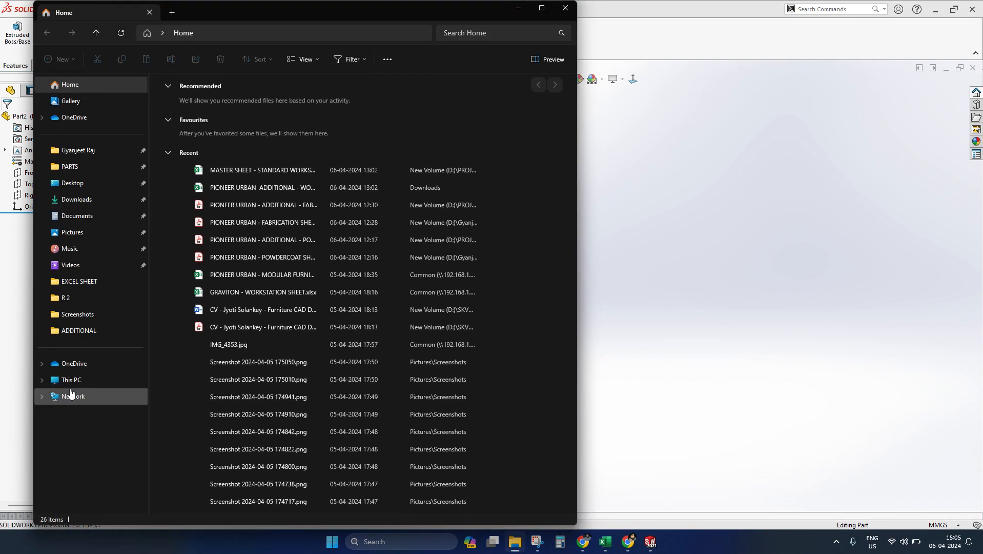
left_click(67, 380)
double_click(334, 97)
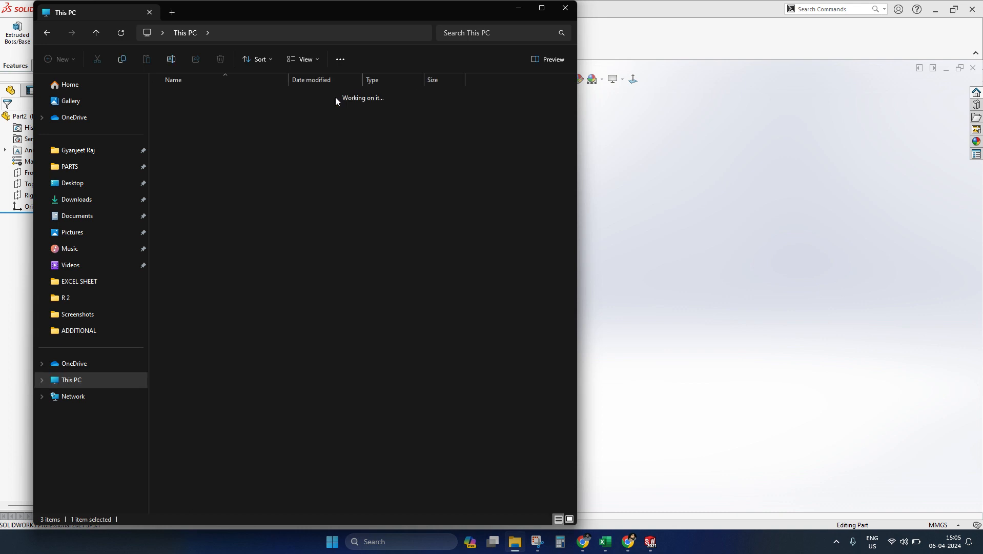
double_click(184, 126)
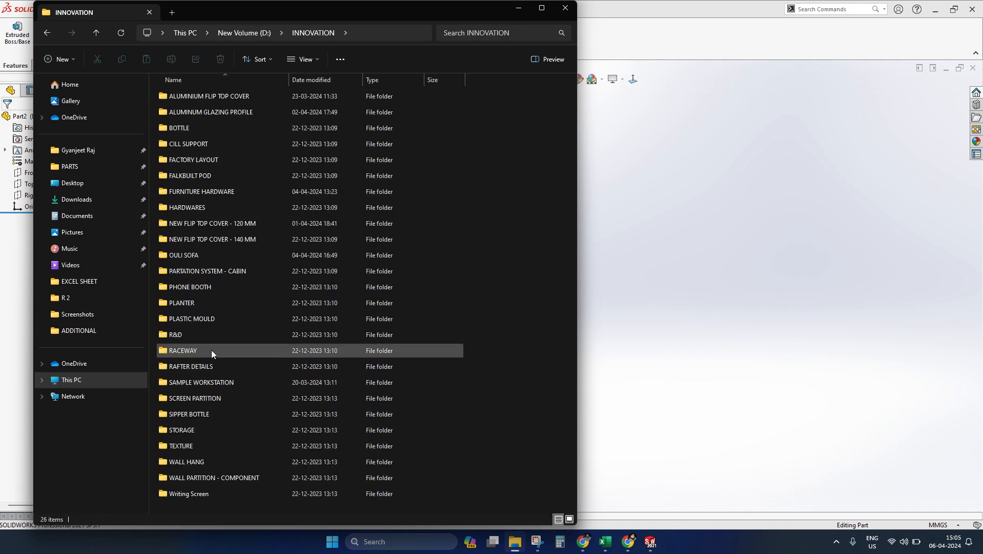
double_click(196, 410)
- Check the Bottle Shaker folder, return to SIPPER BOTTLE and look through the files in the Water Bottle folder
left_click(195, 144)
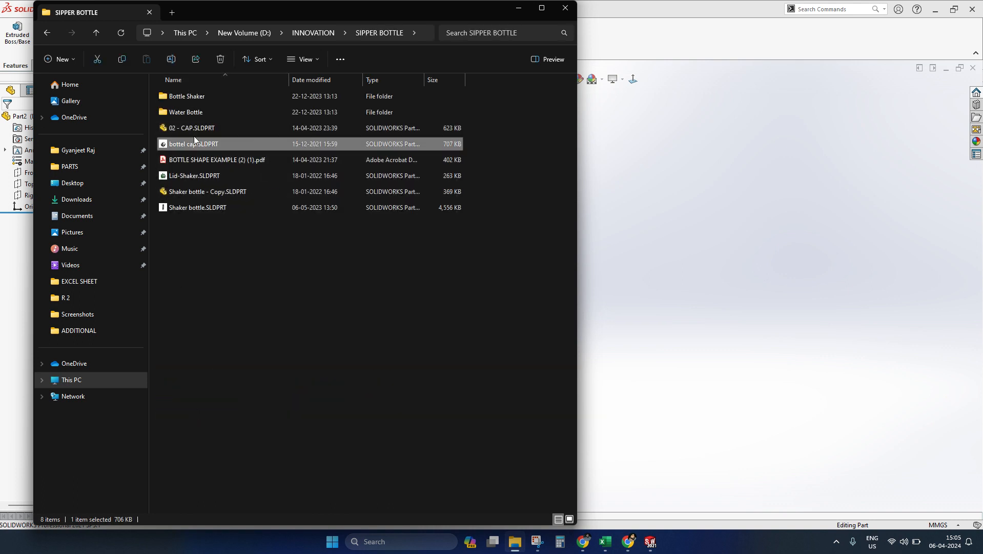
double_click(200, 98)
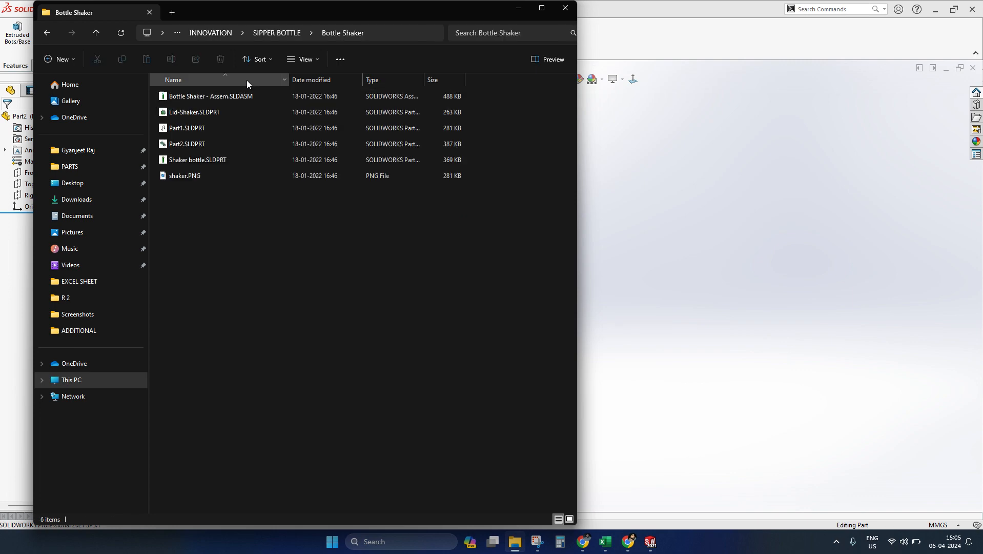
left_click(271, 32)
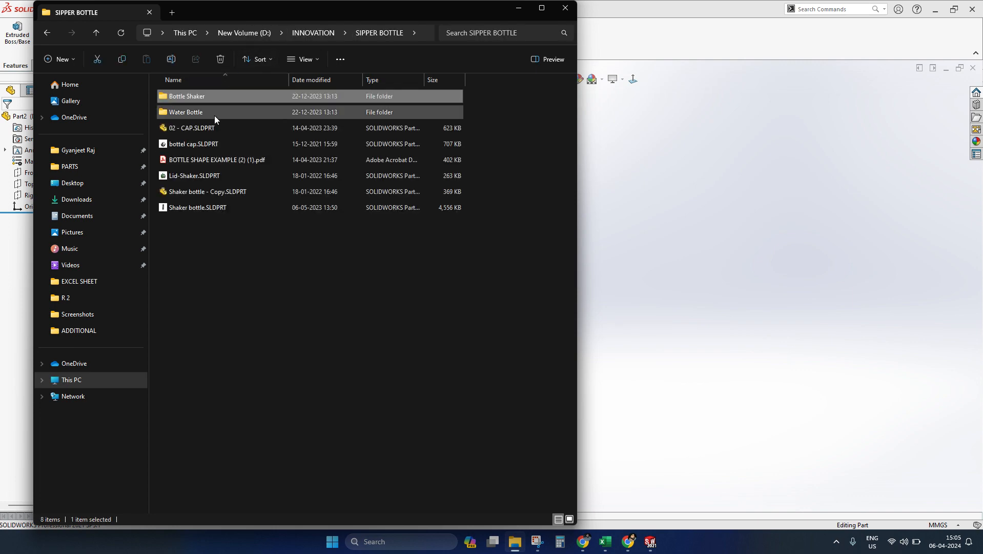
double_click(193, 114)
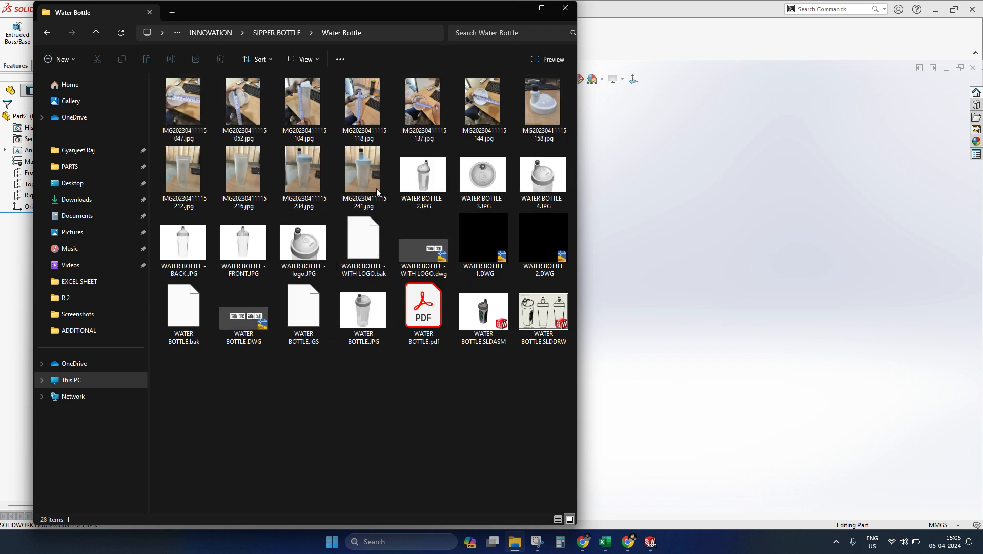
left_click(427, 182)
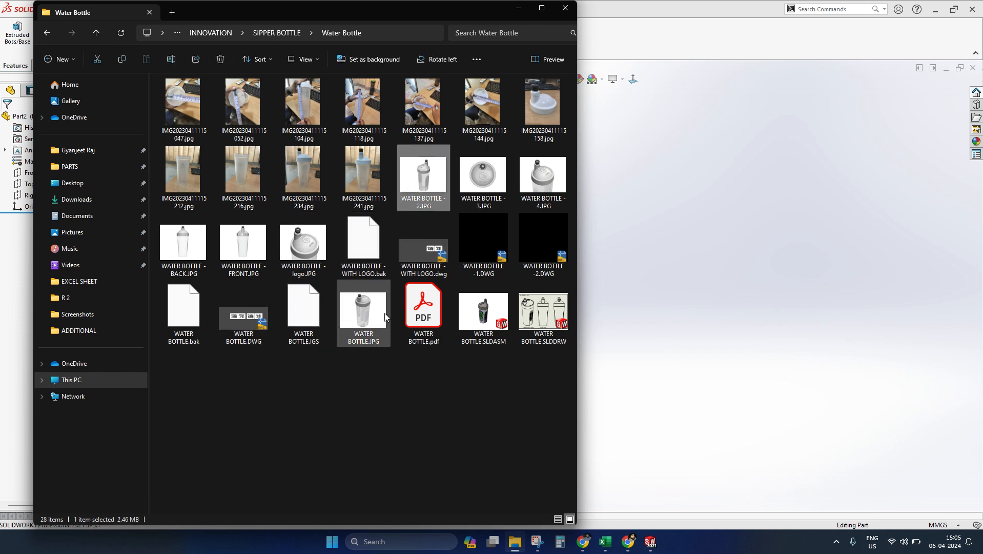
- Open the WATER BOTTLE.SLDASM assembly in SolidWorks, dismiss the journal file warning and rebuild the document
left_click(482, 316)
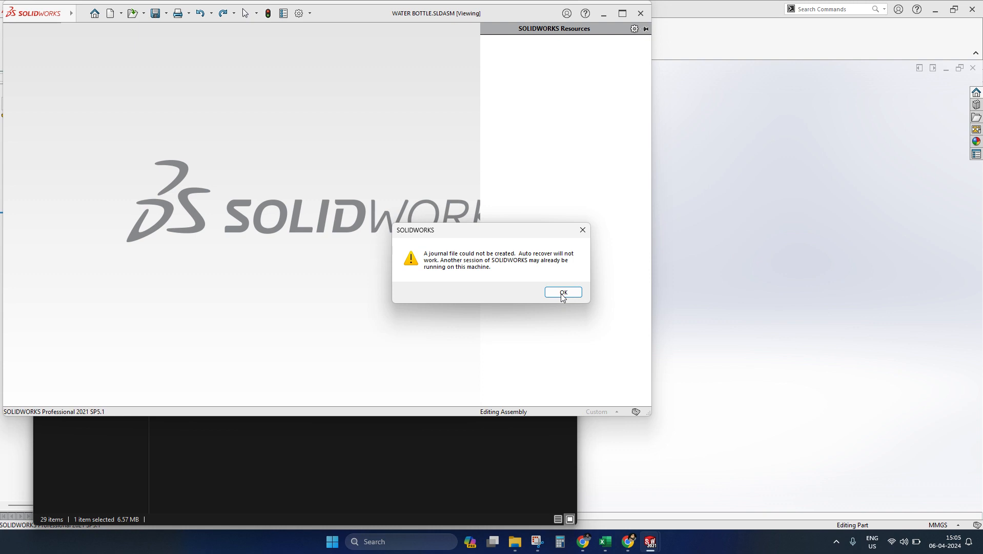
left_click(583, 231)
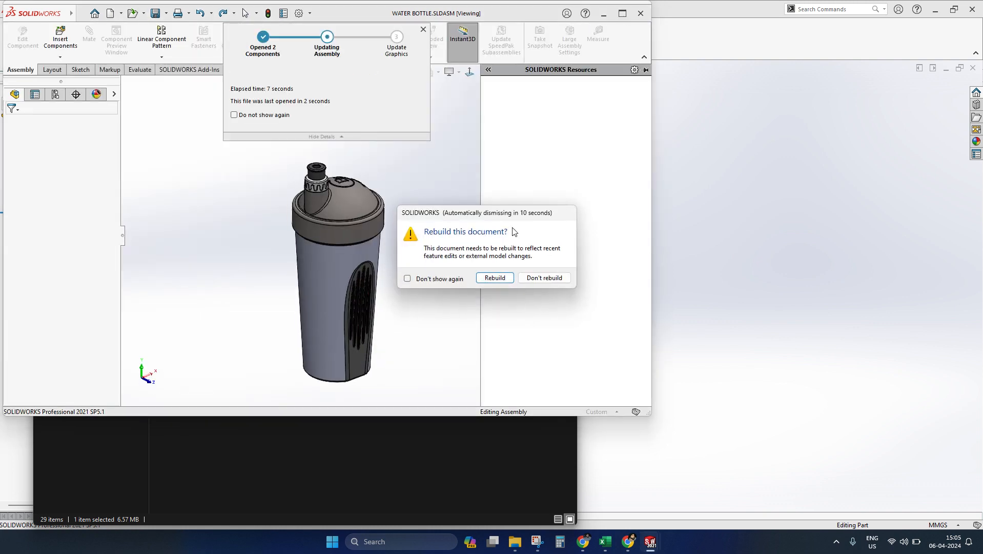
left_click(500, 279)
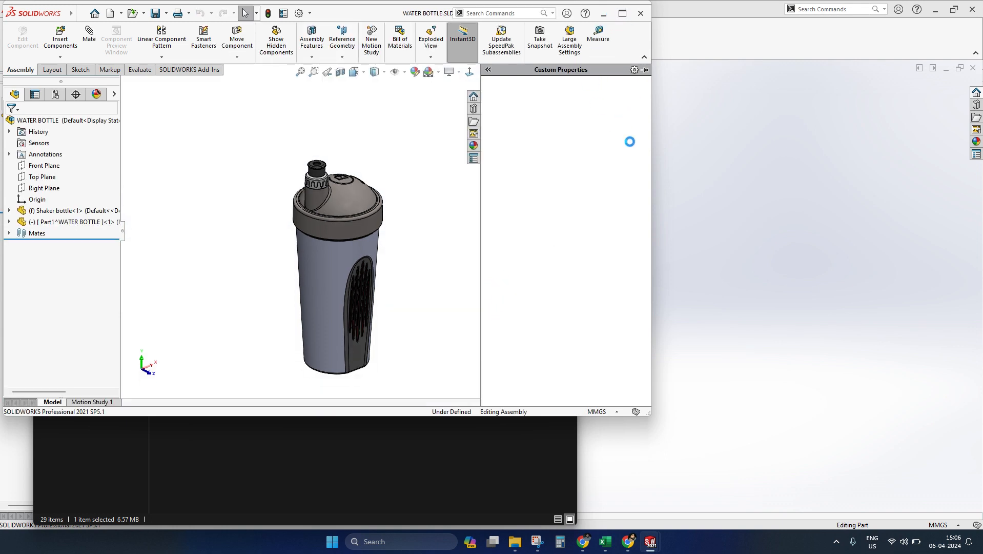
- Clear File Explorer out of the way, show the assembly window full screen and close the Welcome dialog
left_click(488, 453)
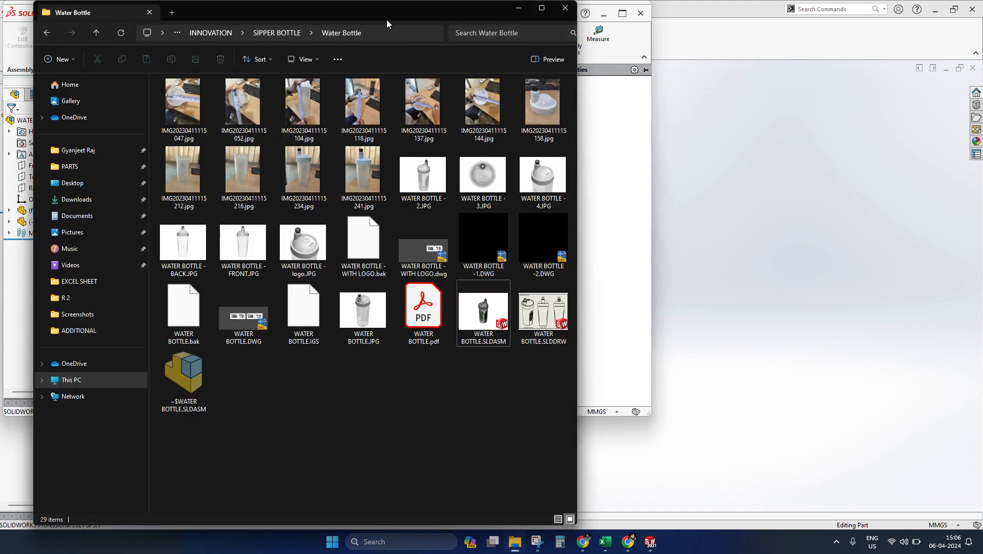
left_click_drag(377, 17, 379, 95)
left_click(519, 91)
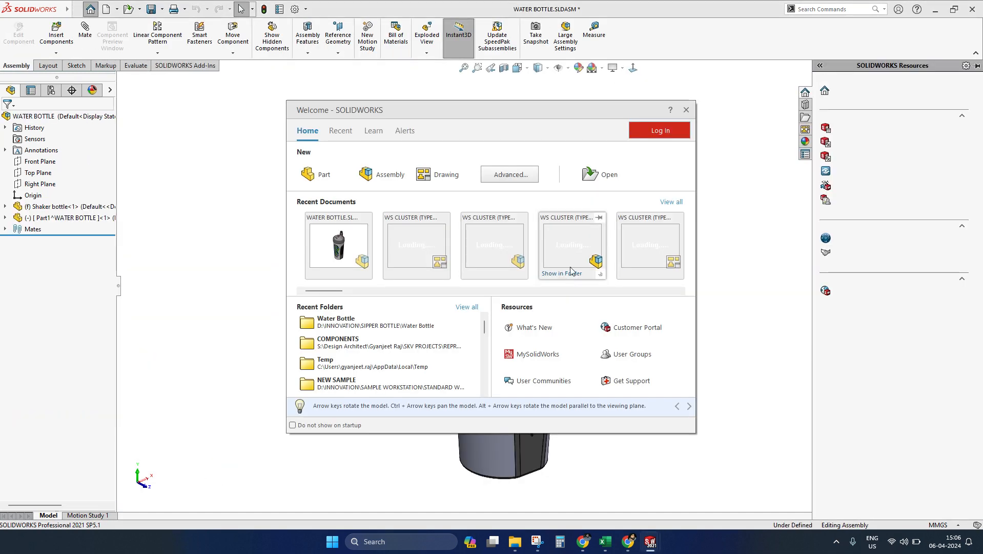
left_click(687, 109)
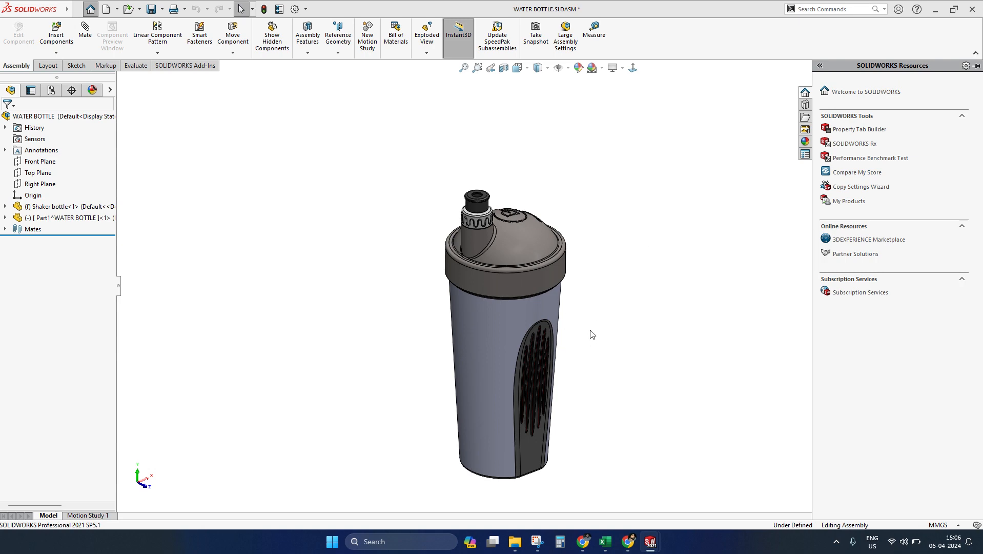
- Examine the water bottle assembly's lid, spout, body and side grip from several angles
scroll(590, 330, "up", 2)
scroll(555, 314, "down", 6)
middle_click_drag(445, 296, 482, 352)
scroll(482, 351, "up", 3)
scroll(532, 320, "down", 3)
middle_click_drag(533, 320, 577, 343)
scroll(505, 307, "up", 3)
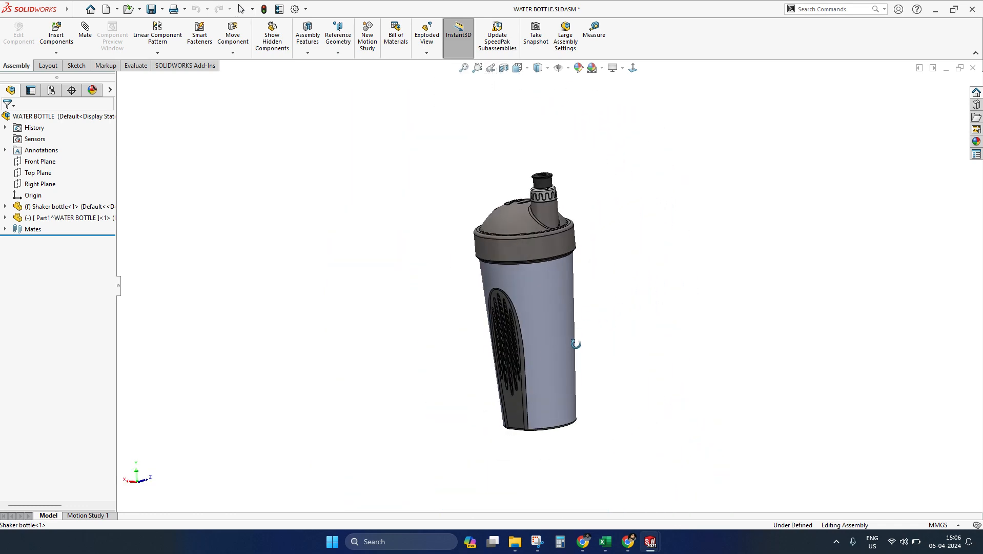
- Switch to the window with the empty Part2 and close that document
mouse_move(649, 544)
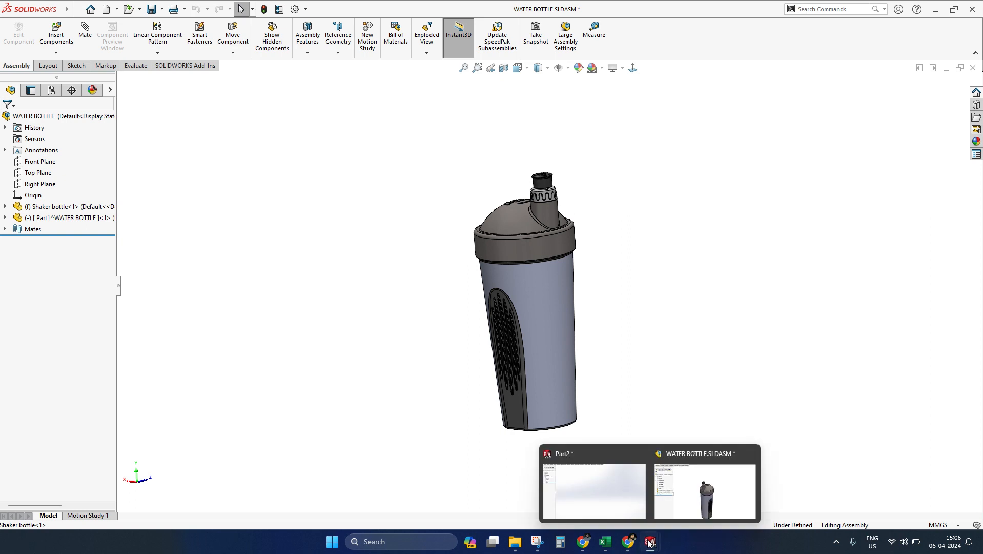
left_click(605, 490)
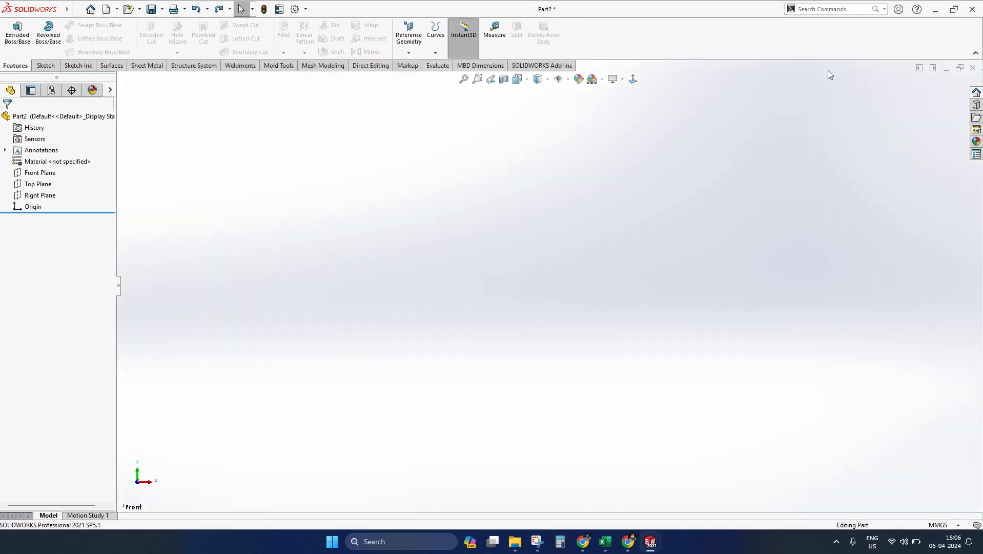
left_click(972, 67)
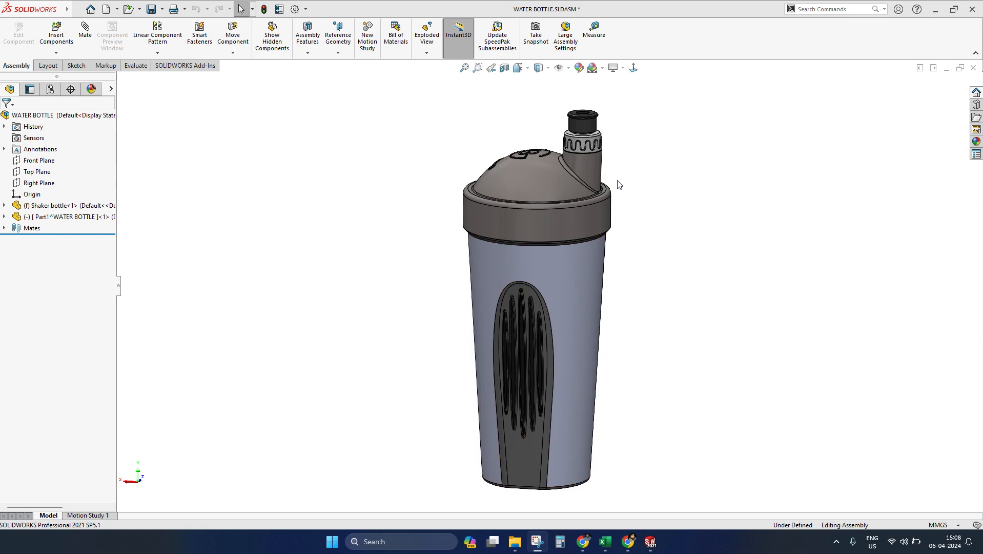
- View the bottle assembly from above and open its Shaker bottle component as a separate part
scroll(514, 261, "down", 3)
middle_click_drag(514, 261, 477, 333)
scroll(477, 328, "up", 4)
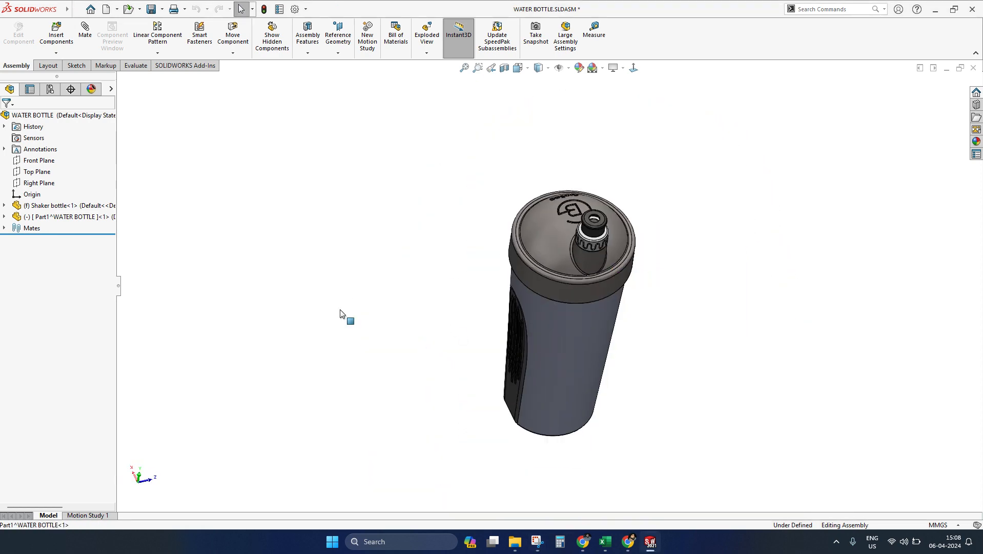
right_click(62, 207)
key("Escape")
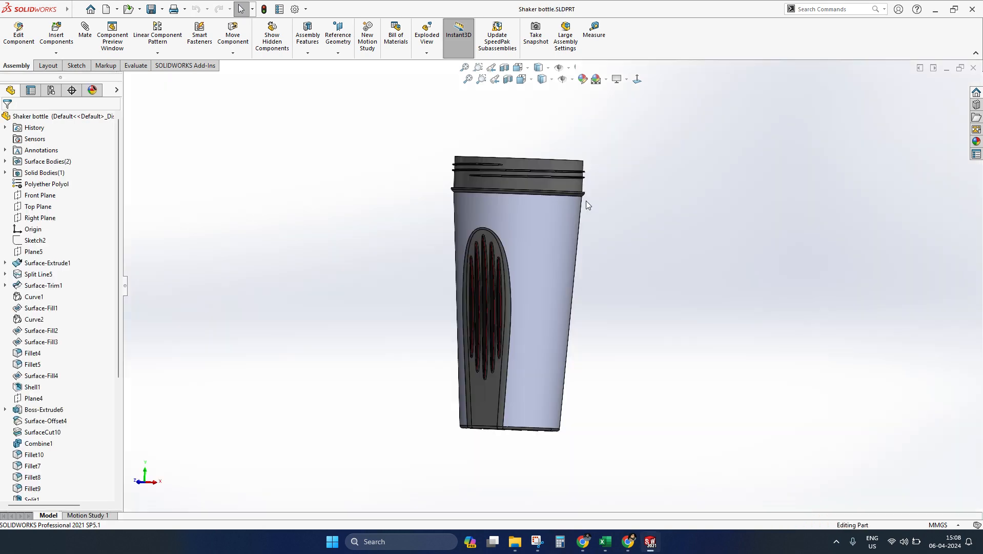
- Examine the Shaker bottle part's threaded neck, hollow interior, tapered body and base from several angles
scroll(516, 200, "down", 3)
middle_click_drag(532, 237, 633, 177)
scroll(552, 282, "up", 4)
scroll(544, 297, "down", 2)
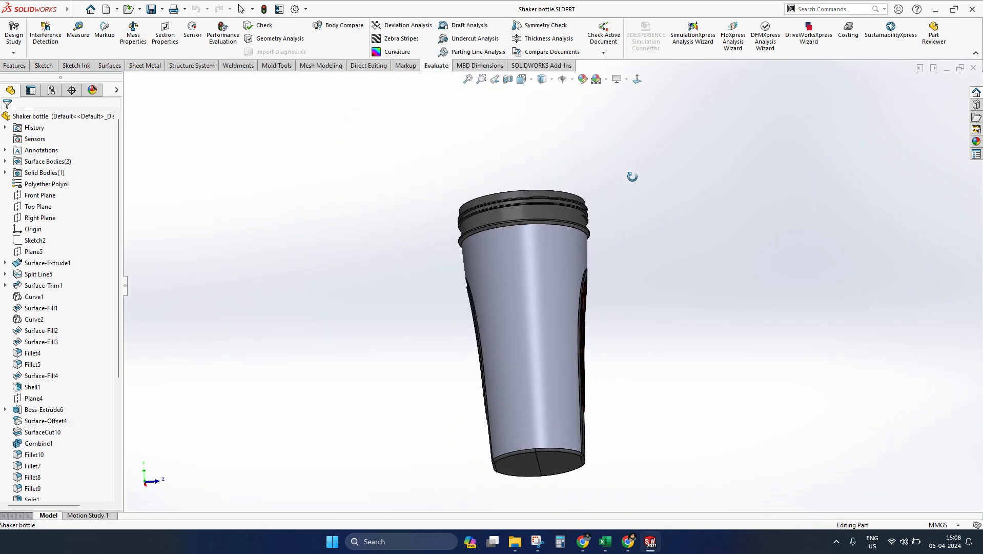
scroll(579, 318, "down", 2)
left_click(14, 65)
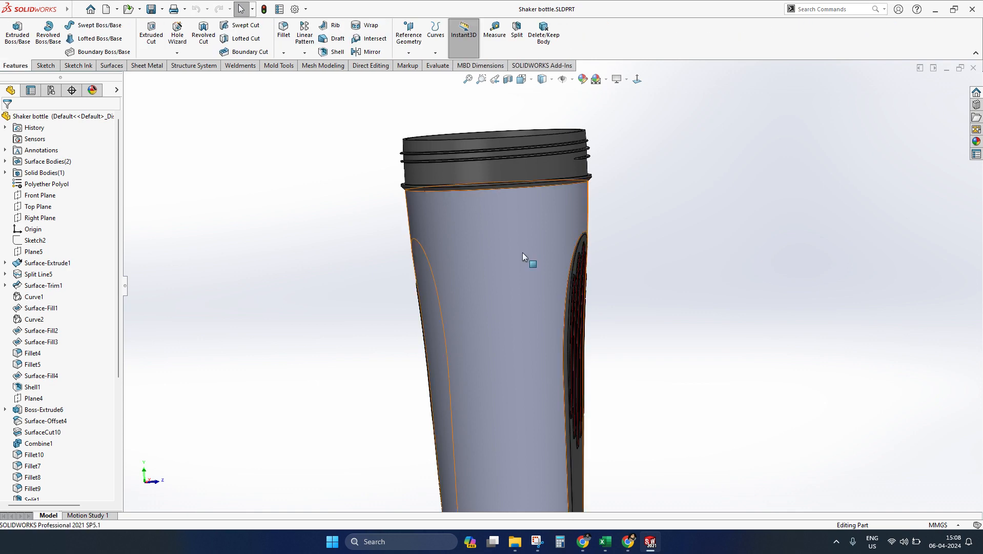
scroll(523, 254, "up", 3)
mouse_move(519, 258)
middle_mouse_down()
mouse_move(376, 335)
mouse_move(504, 262)
middle_mouse_up()
scroll(508, 266, "down", 3)
middle_click_drag(528, 313, 581, 443)
scroll(551, 279, "up", 4)
mouse_move(534, 244)
middle_mouse_down()
mouse_move(638, 136)
mouse_move(541, 227)
mouse_move(540, 243)
middle_mouse_up()
scroll(545, 288, "down", 3)
mouse_move(544, 288)
middle_mouse_down()
mouse_move(577, 448)
mouse_move(533, 260)
mouse_move(551, 298)
middle_mouse_up()
scroll(527, 321, "up", 3)
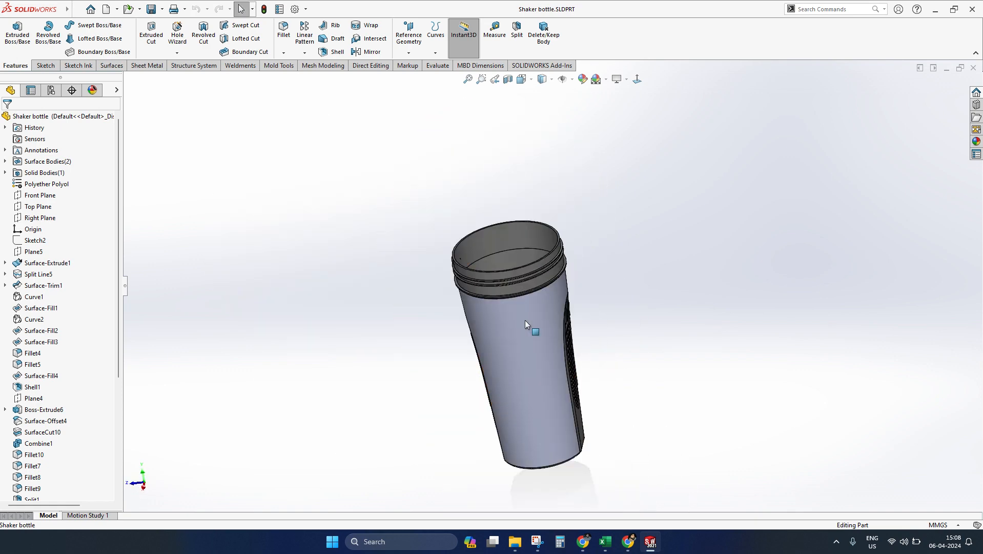
scroll(525, 324, "up", 1)
scroll(41, 221, "down", 2)
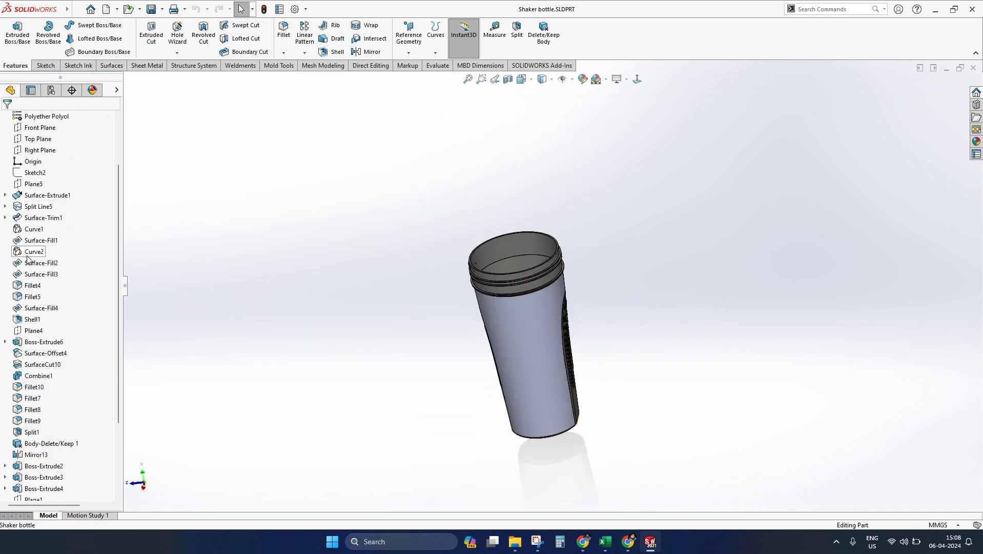
- Roll the Shaker bottle's feature history back to just after Surface-Extrude1 and inspect the tapered surface body
scroll(41, 384, "down", 3)
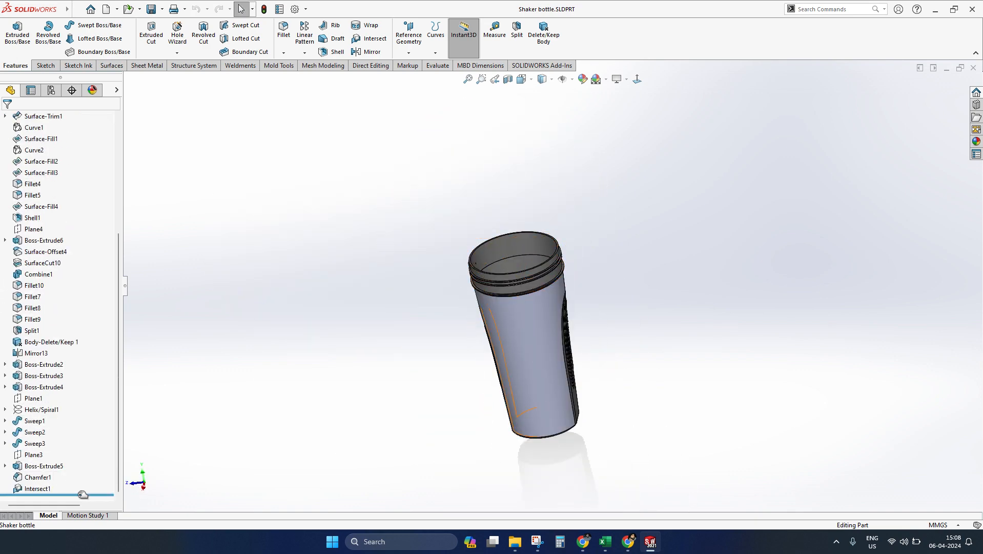
mouse_move(84, 500)
left_mouse_down()
mouse_move(91, 97)
mouse_move(70, 250)
mouse_move(82, 234)
mouse_move(85, 248)
left_mouse_up()
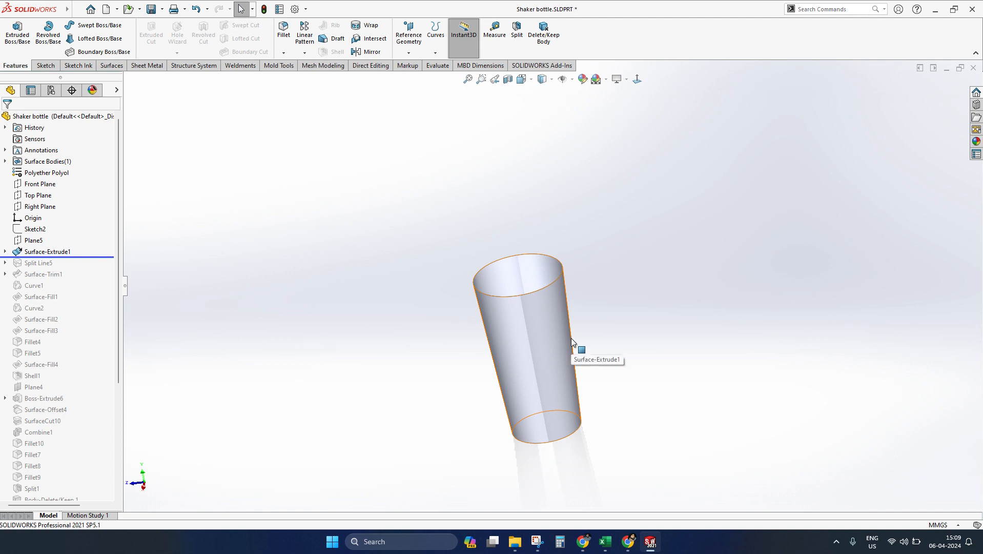
middle_click_drag(571, 338, 531, 385)
left_click(523, 359)
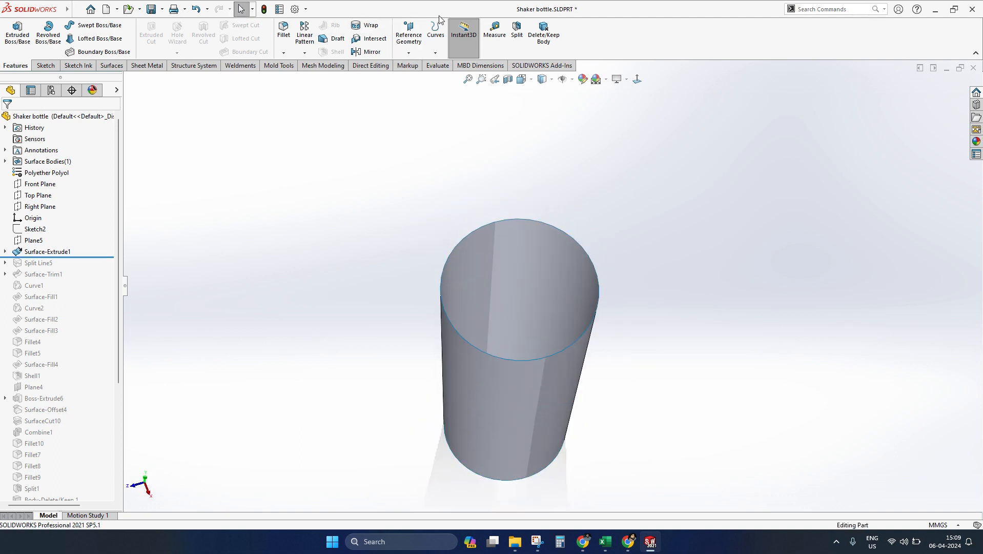
scroll(552, 358, "down", 2)
middle_click_drag(553, 357, 539, 322)
scroll(540, 323, "up", 5)
middle_click_drag(361, 327, 317, 352)
- Roll the feature history forward in stages to just after Fillet5 and inspect the grip recess and base
left_click_drag(94, 256, 97, 314)
middle_click_drag(343, 295, 328, 281)
left_click_drag(86, 312, 82, 357)
scroll(507, 274, "down", 3)
middle_click_drag(516, 344, 510, 287)
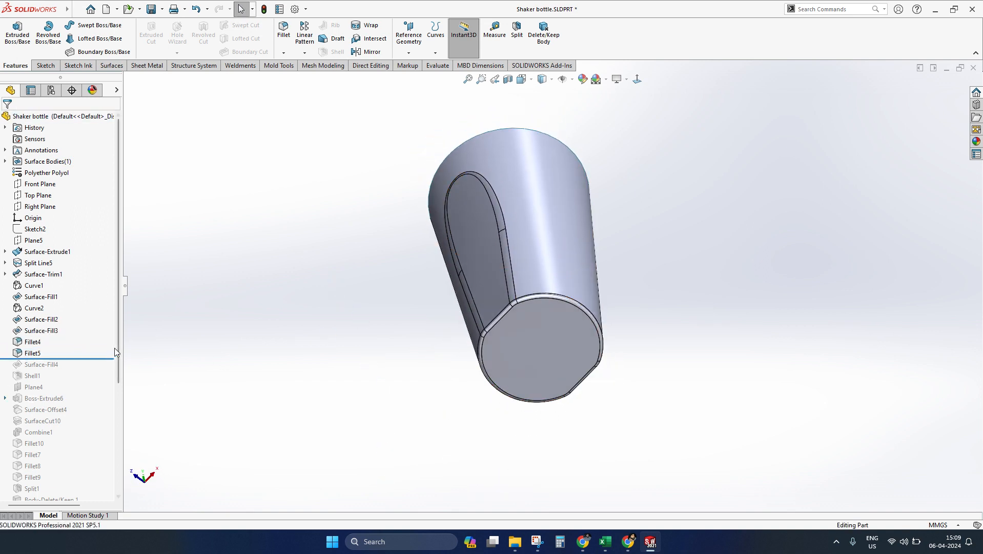
- Roll the feature history forward to just after Surface-Offset4 and inspect the extruded strips in the grip recess
left_click_drag(105, 358, 104, 414)
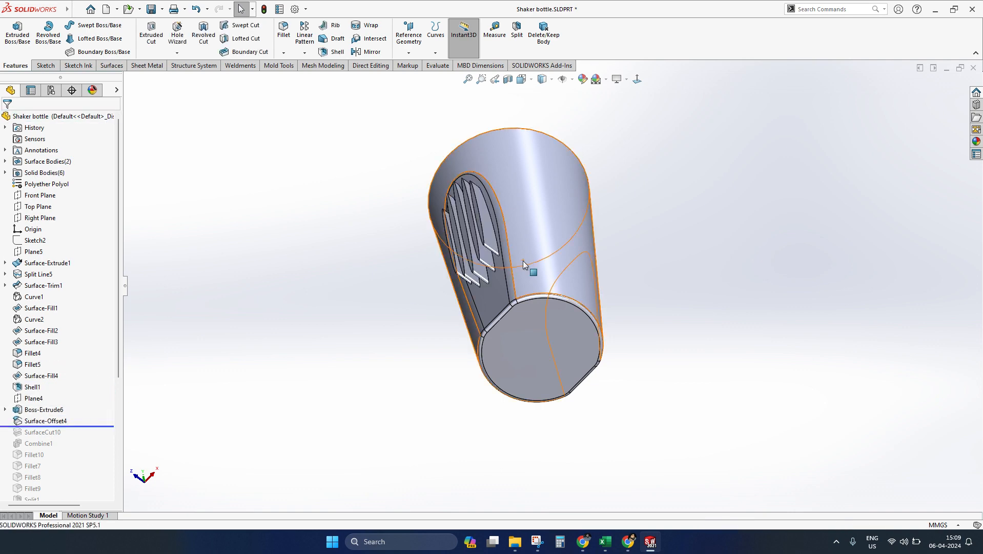
middle_click_drag(529, 264, 600, 306)
scroll(600, 307, "down", 2)
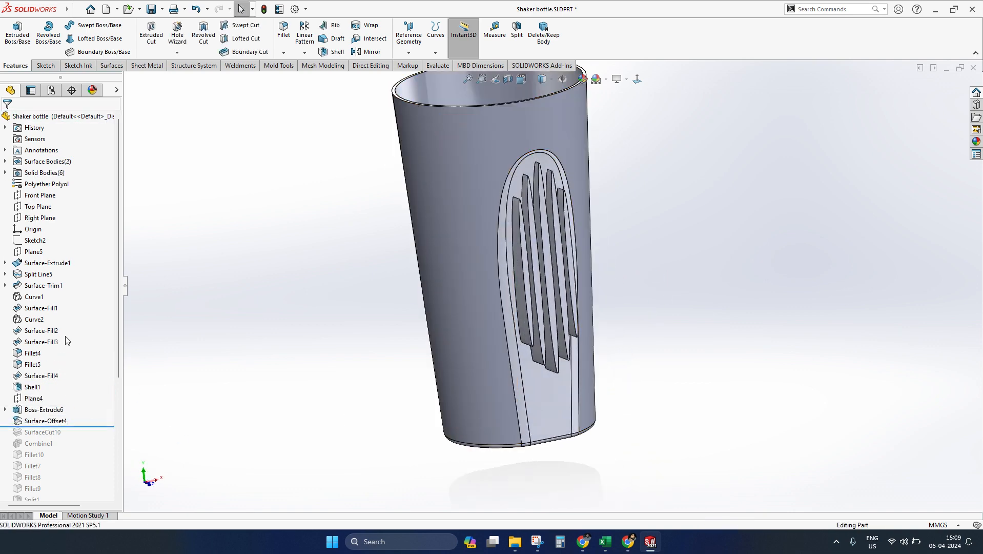
- Roll the feature history forward to just after Split1 and inspect the filleted grip slots on the whole body
scroll(83, 365, "down", 2)
left_click_drag(93, 358, 92, 437)
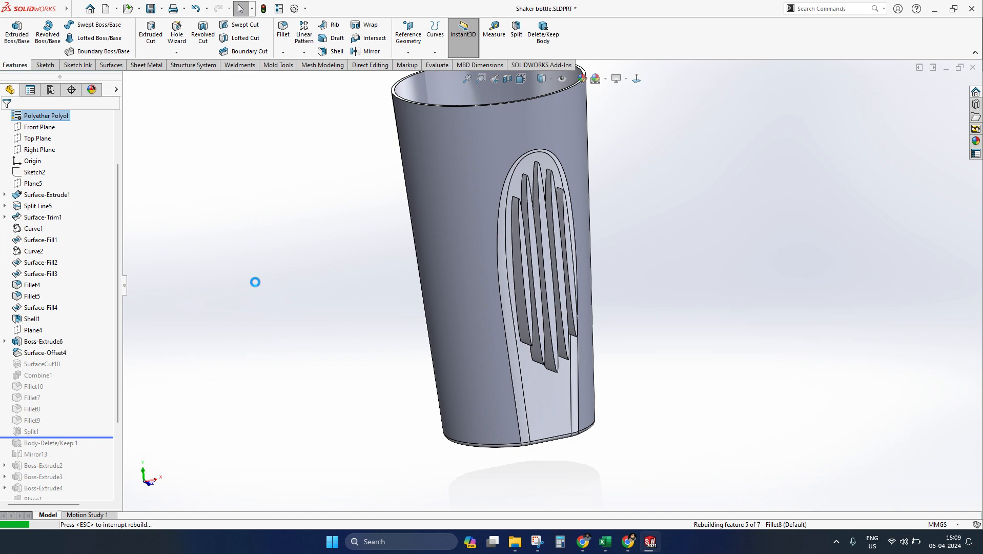
key("XF86MonBrightnessUp")
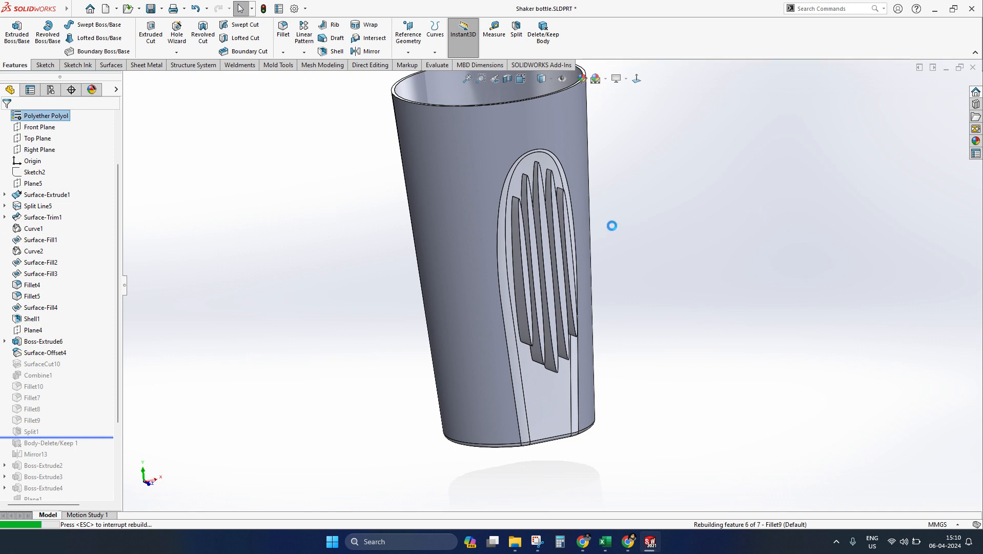
scroll(501, 308, "up", 2)
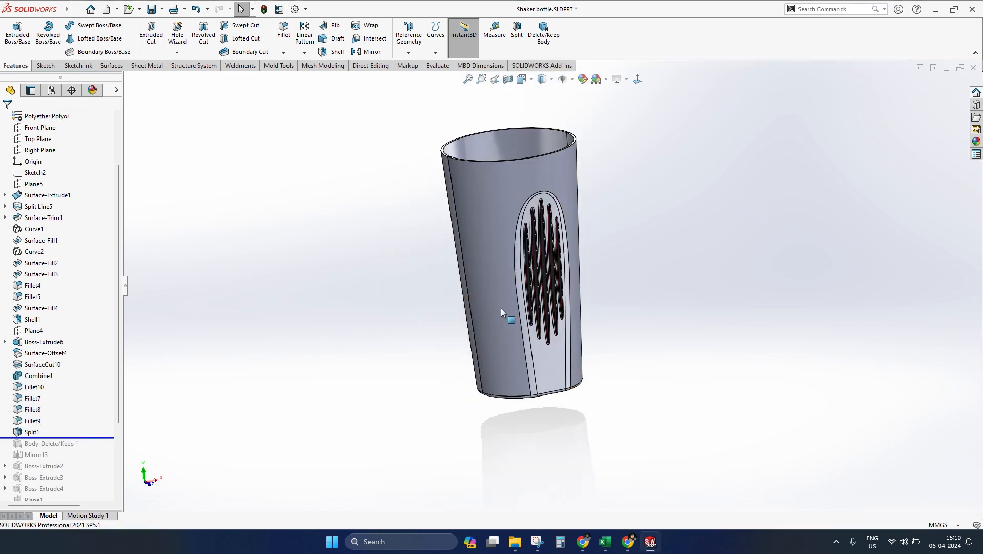
- Roll the feature history forward to the end, after Intersect1, and inspect the threaded neck and grip area
scroll(81, 341, "down", 3)
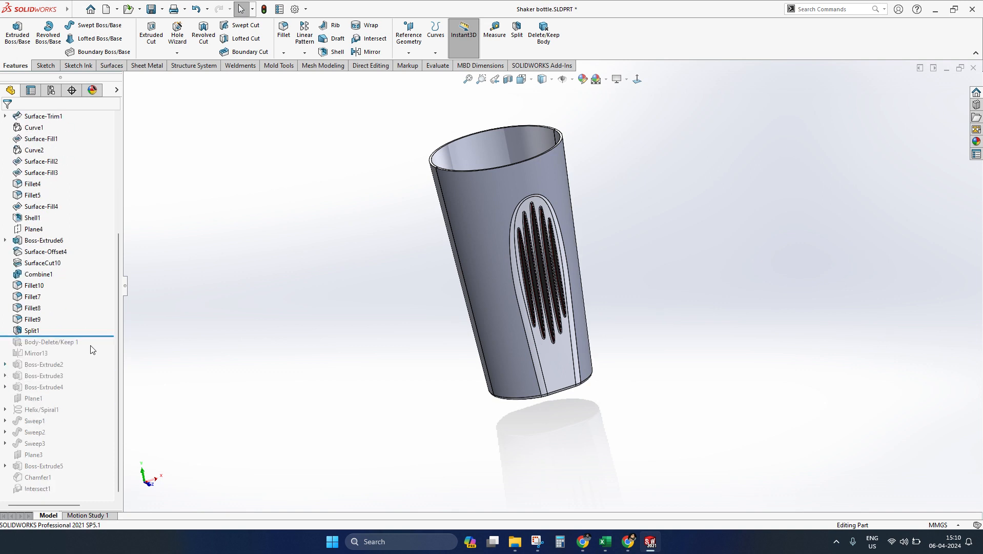
left_click_drag(98, 336, 98, 494)
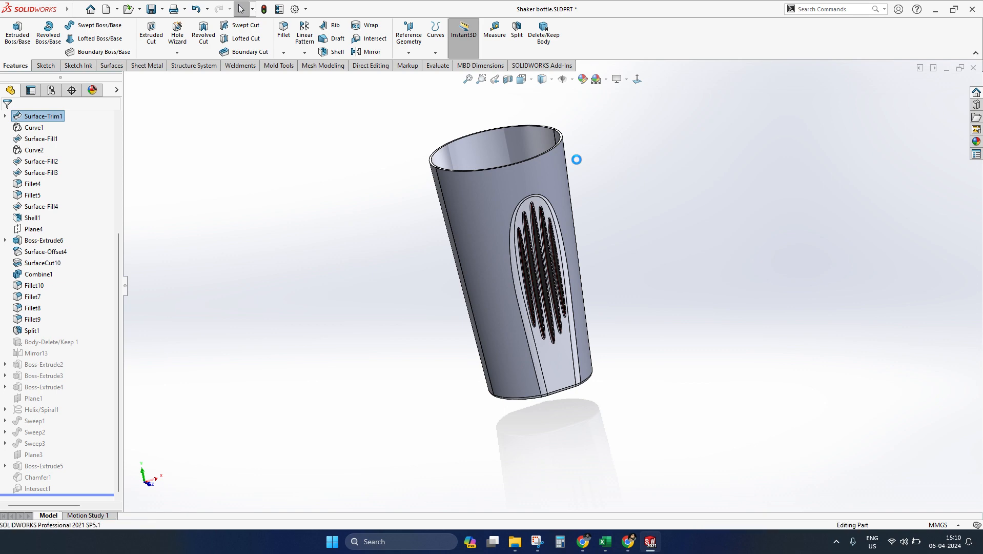
scroll(590, 205, "down", 5)
middle_click_drag(601, 230, 577, 282)
scroll(523, 327, "down", 2)
scroll(616, 347, "down", 1)
middle_click_drag(611, 346, 592, 295)
scroll(548, 274, "up", 6)
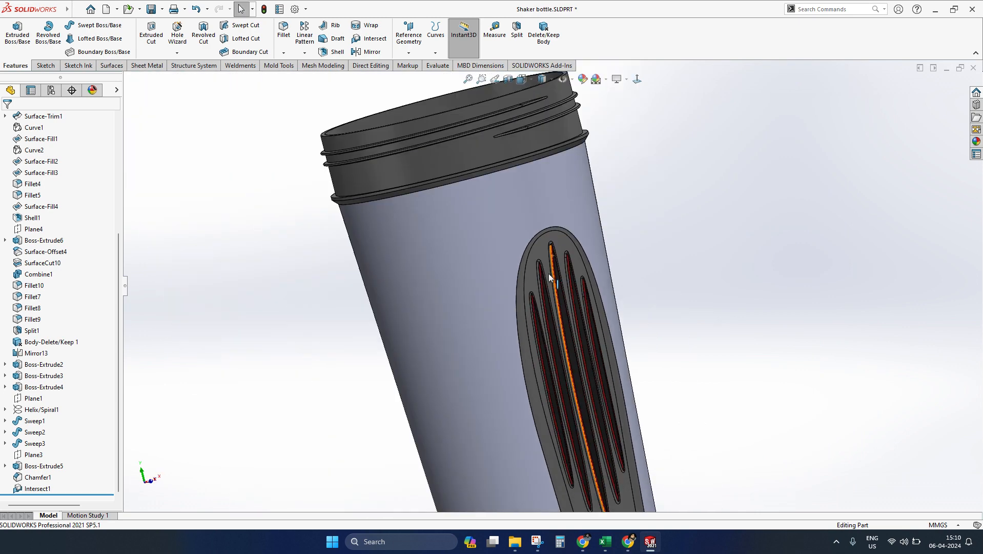
- Examine the completed Shaker bottle's neck, grip recess and smooth outer side from several angles
middle_click_drag(527, 306, 651, 324)
scroll(553, 315, "down", 2)
scroll(467, 261, "up", 5)
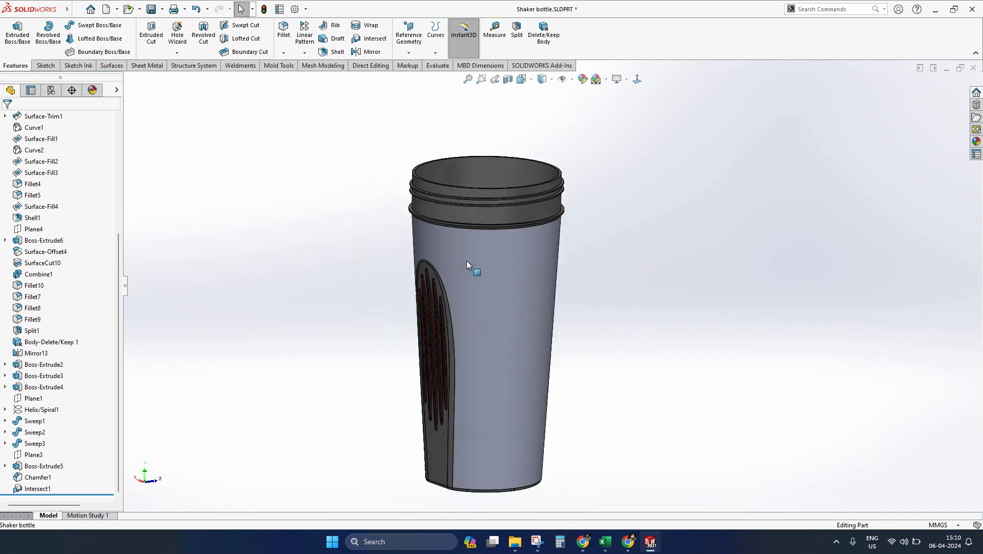
scroll(508, 269, "down", 4)
middle_click_drag(509, 275, 600, 287)
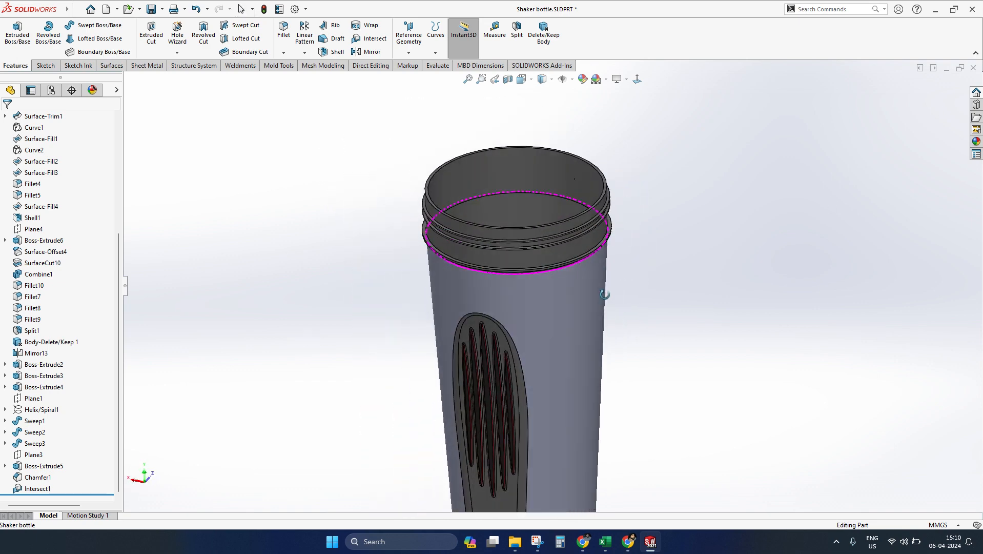
scroll(567, 297, "up", 2)
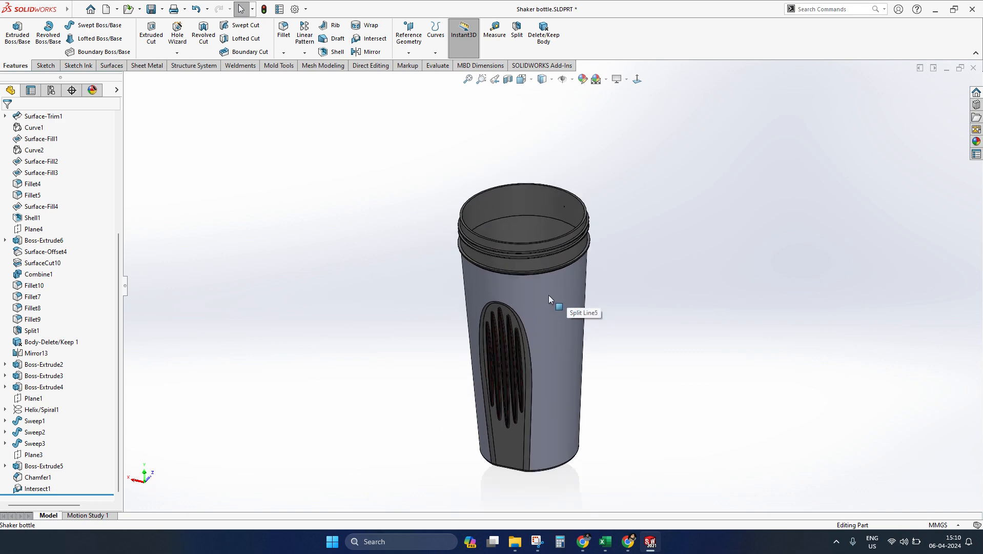
scroll(545, 288, "down", 3)
middle_click_drag(545, 288, 569, 323)
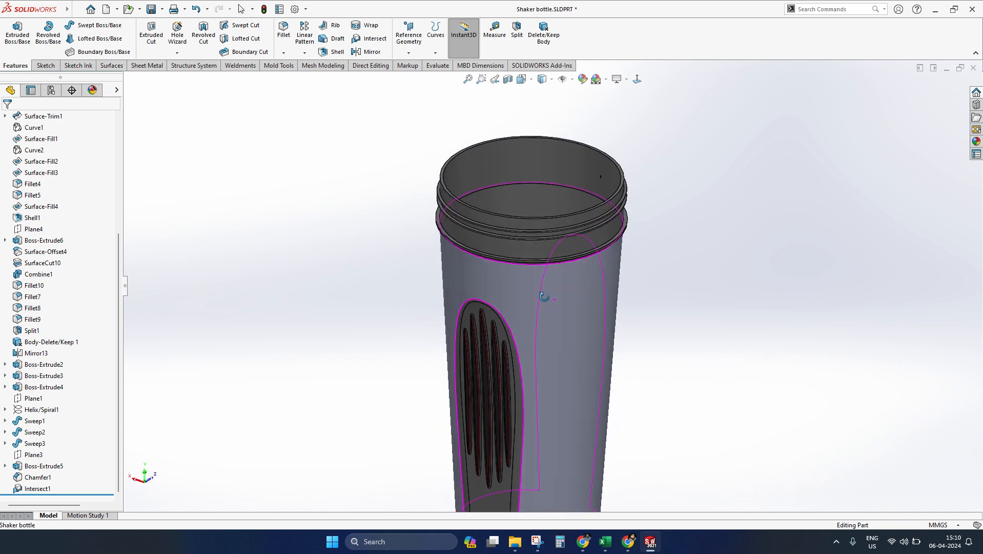
scroll(576, 339, "up", 3)
scroll(576, 337, "down", 2)
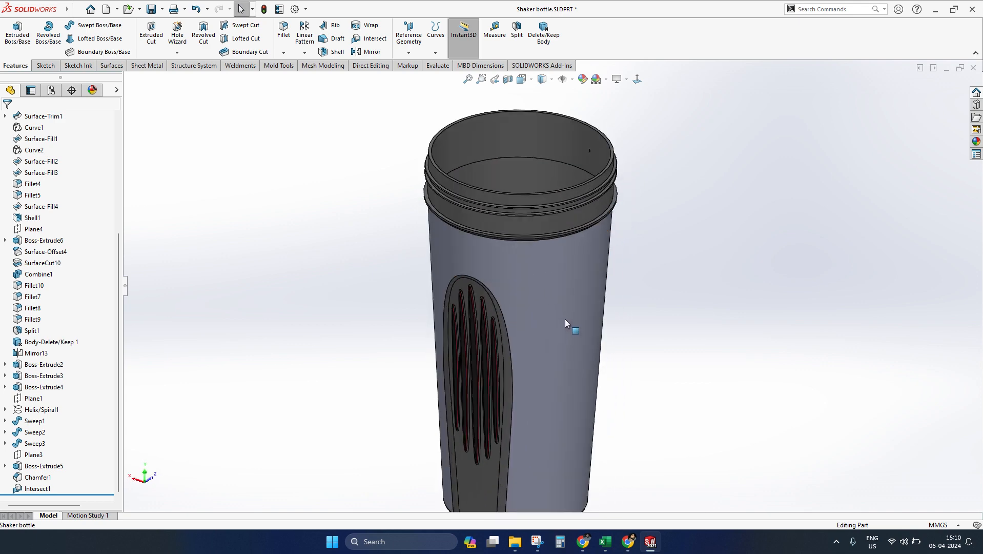
- Apply the beige cotton fabric appearance to the bottle's outer side face and check its texture
left_click(567, 279)
left_click(720, 269)
left_click(977, 143)
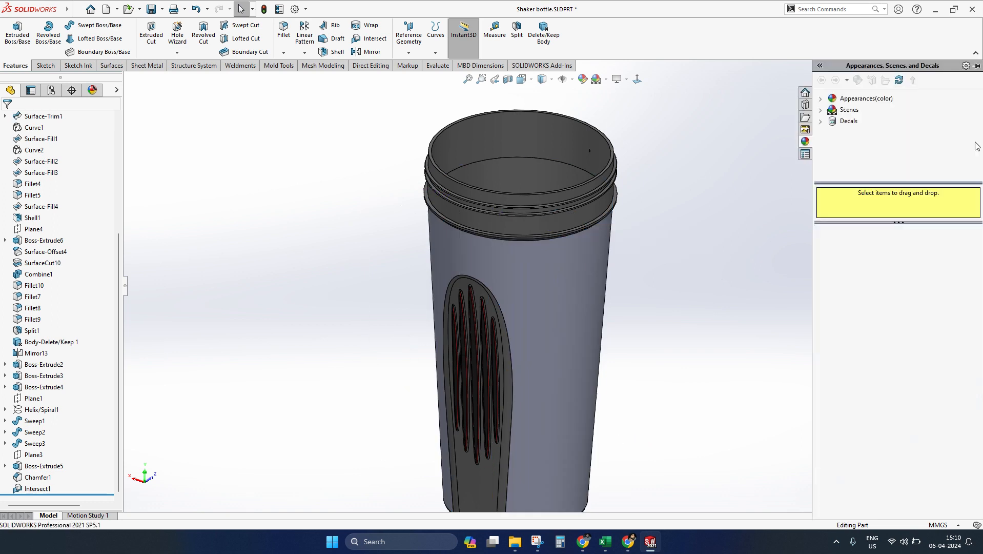
left_click(821, 100)
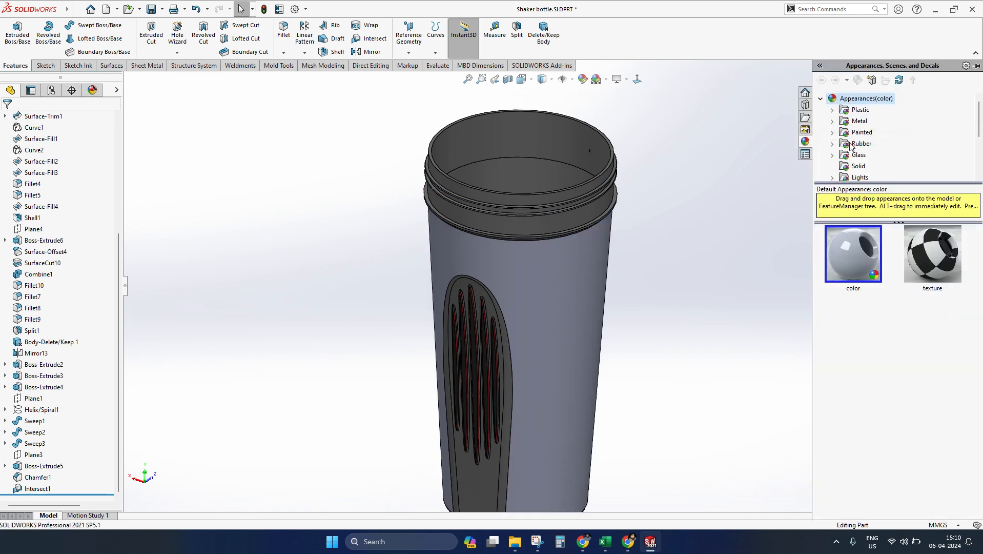
left_click(833, 111)
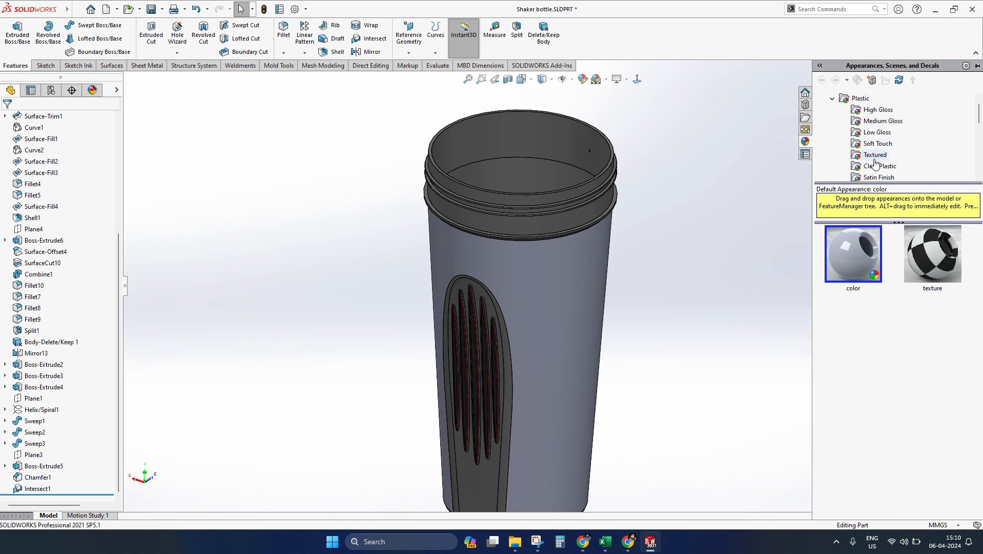
scroll(854, 134, "down", 2)
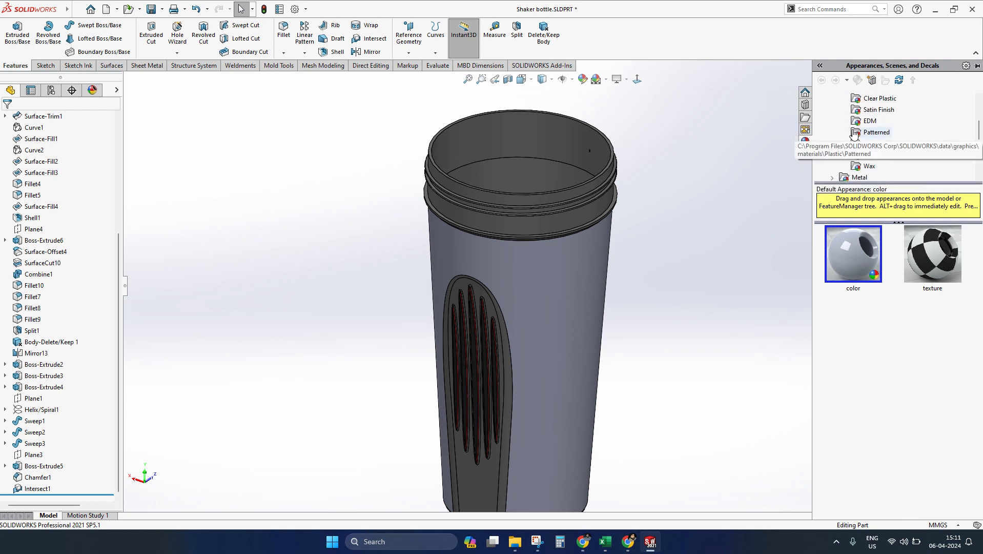
scroll(854, 134, "down", 3)
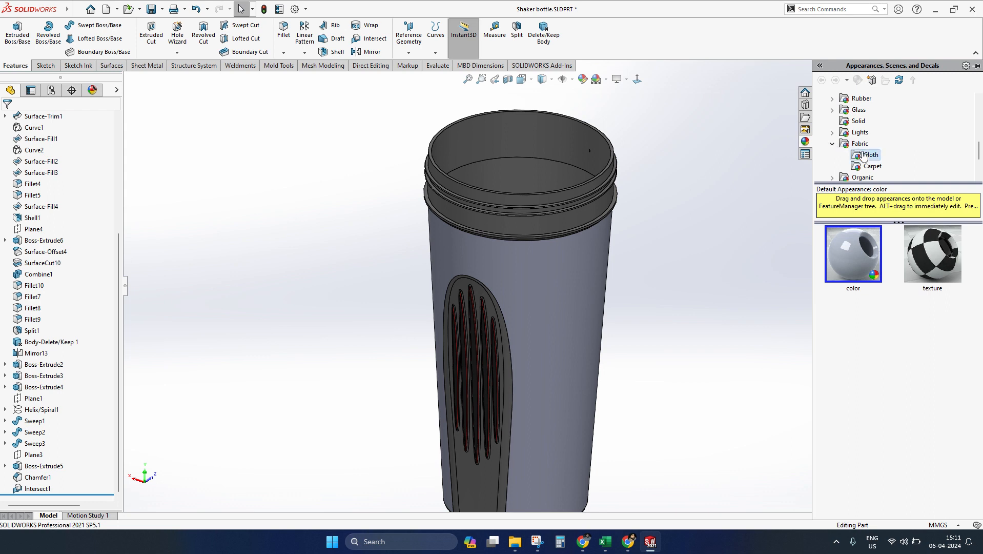
left_click(865, 155)
left_click_drag(938, 253, 571, 293)
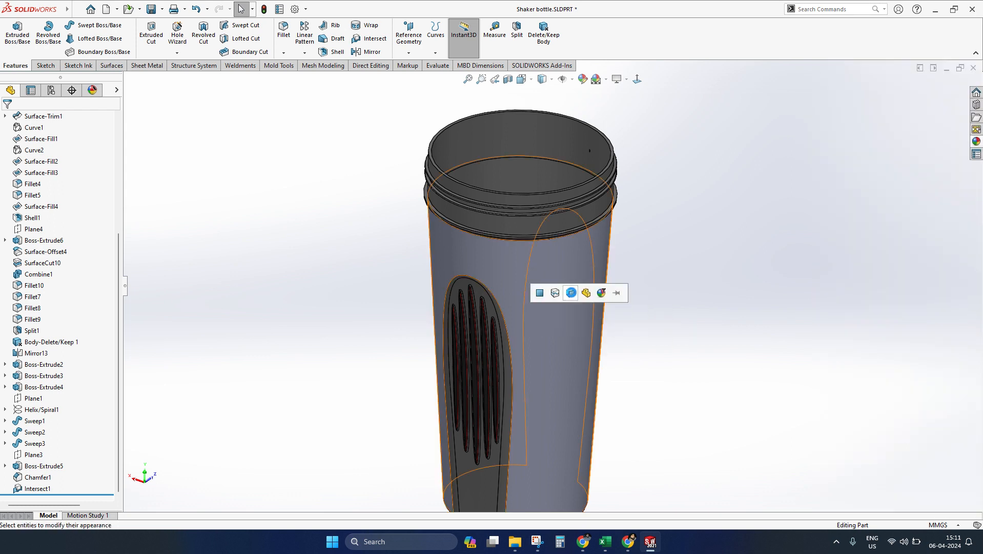
left_click(541, 293)
middle_click_drag(543, 372, 649, 206)
scroll(649, 207, "down", 3)
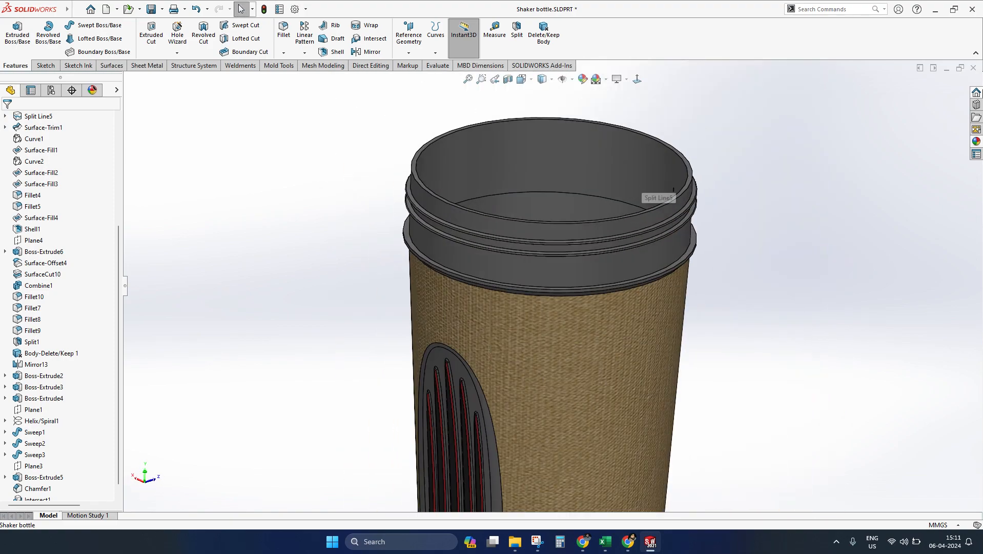
- Apply the cream high gloss plastic appearance to the bottle's whole body
left_click(975, 142)
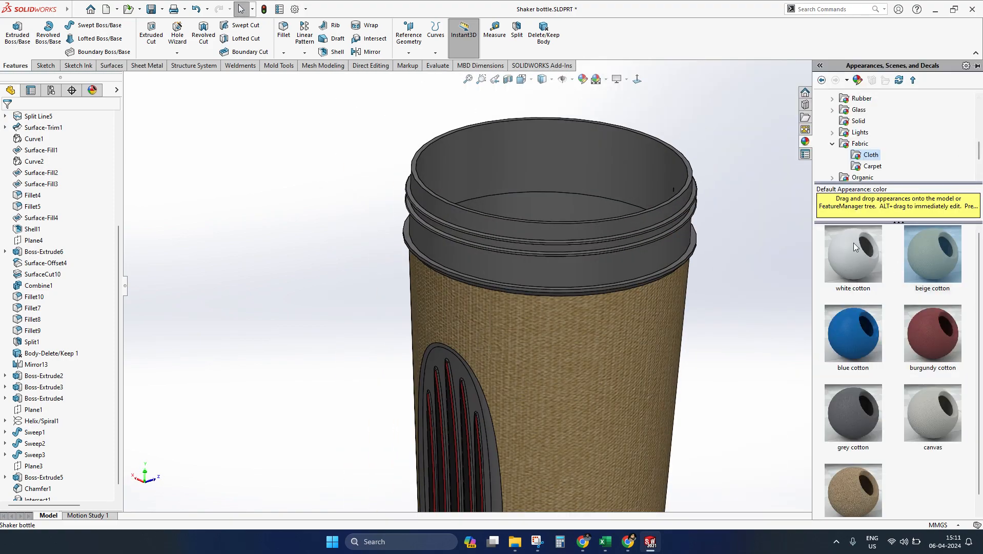
scroll(862, 152, "up", 3)
scroll(881, 131, "up", 5)
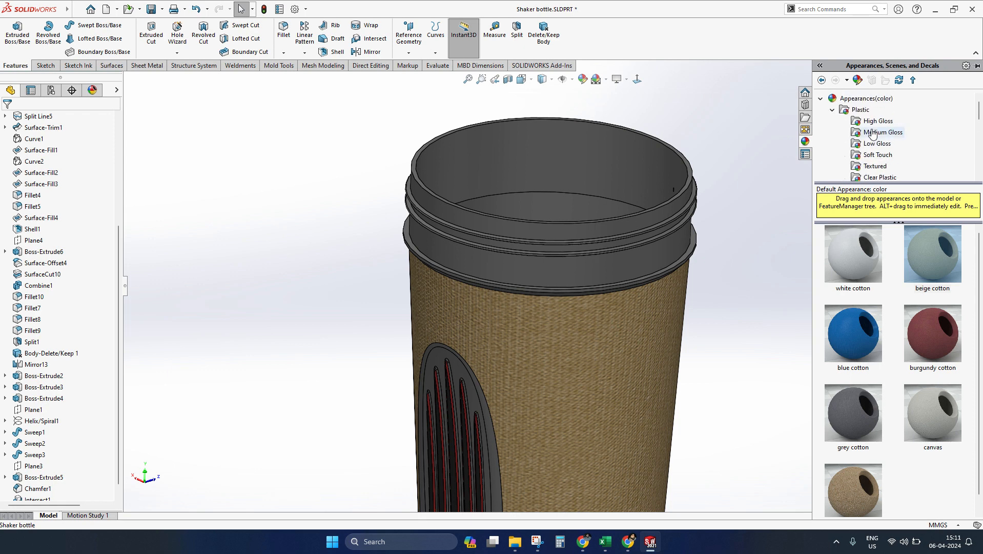
left_click(879, 144)
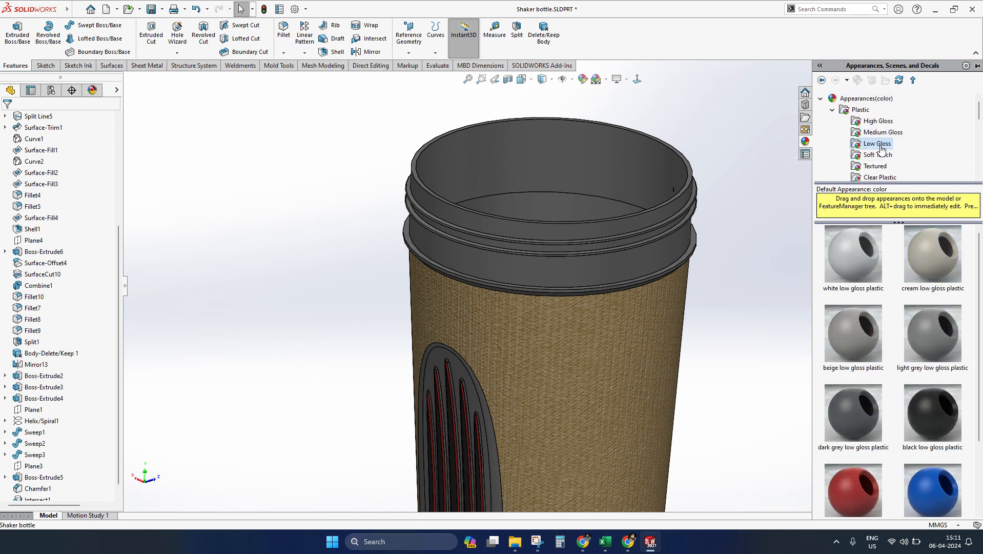
left_click(877, 123)
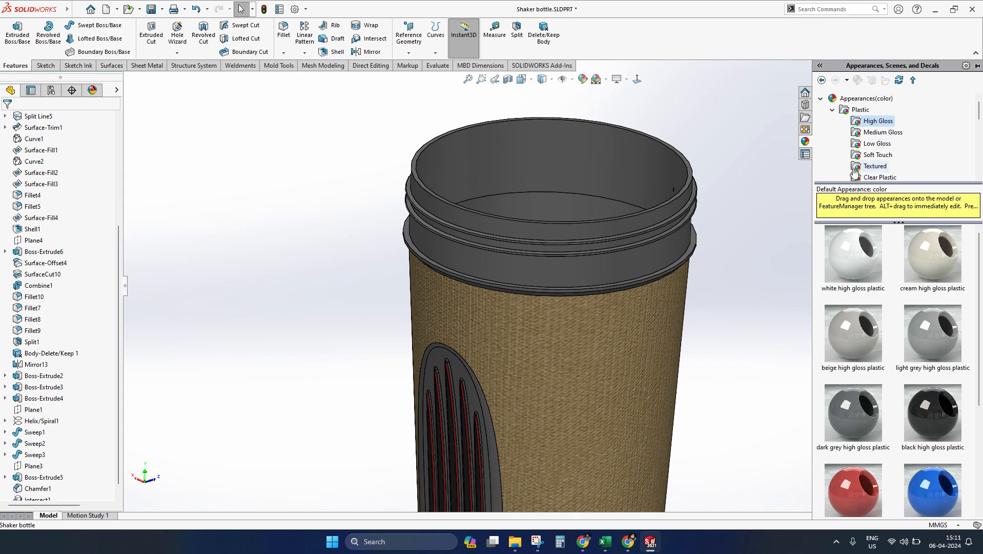
left_click_drag(946, 265, 584, 183)
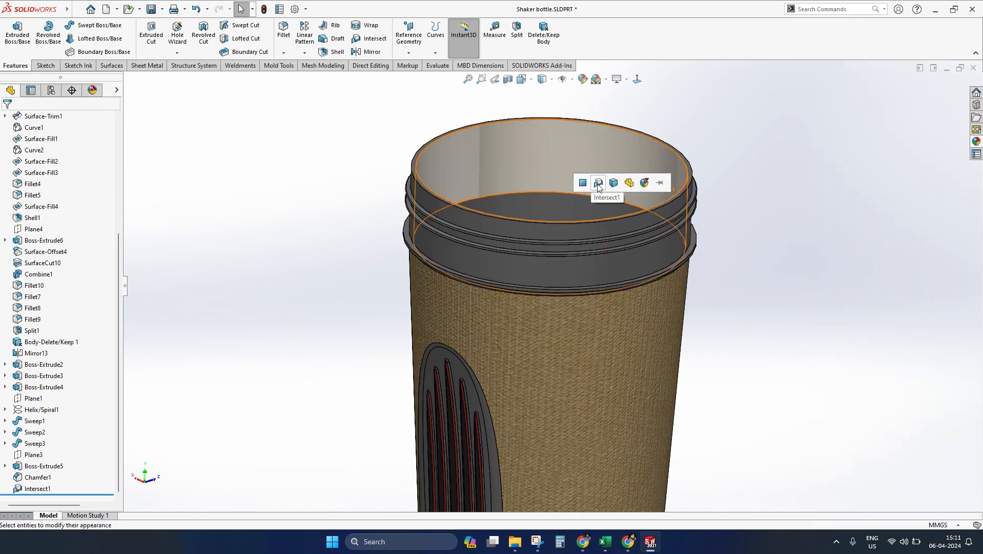
left_click(612, 182)
scroll(555, 299, "up", 5)
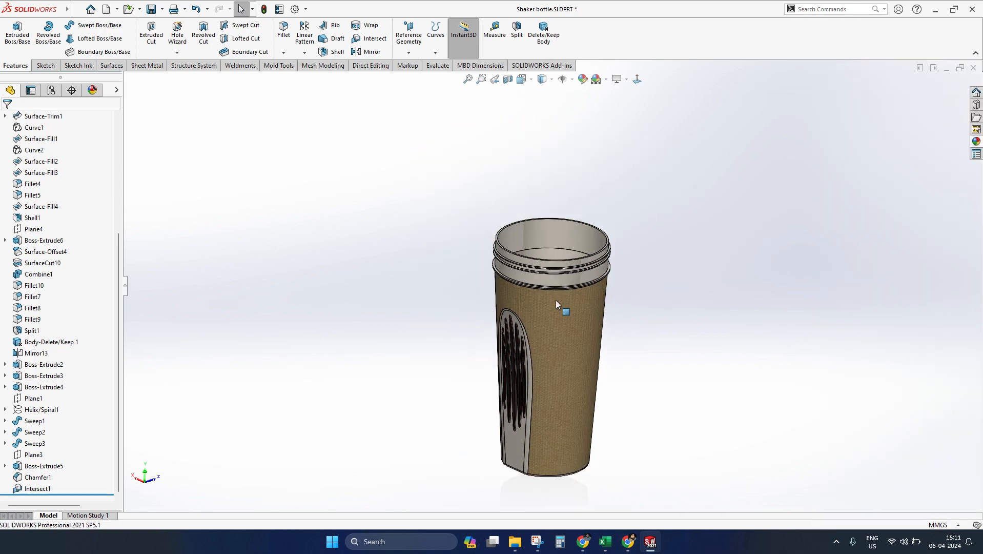
- Examine the bottle's plastic neck, fabric-covered side and grip recess from several angles
middle_click_drag(555, 300, 587, 261)
scroll(546, 246, "down", 7)
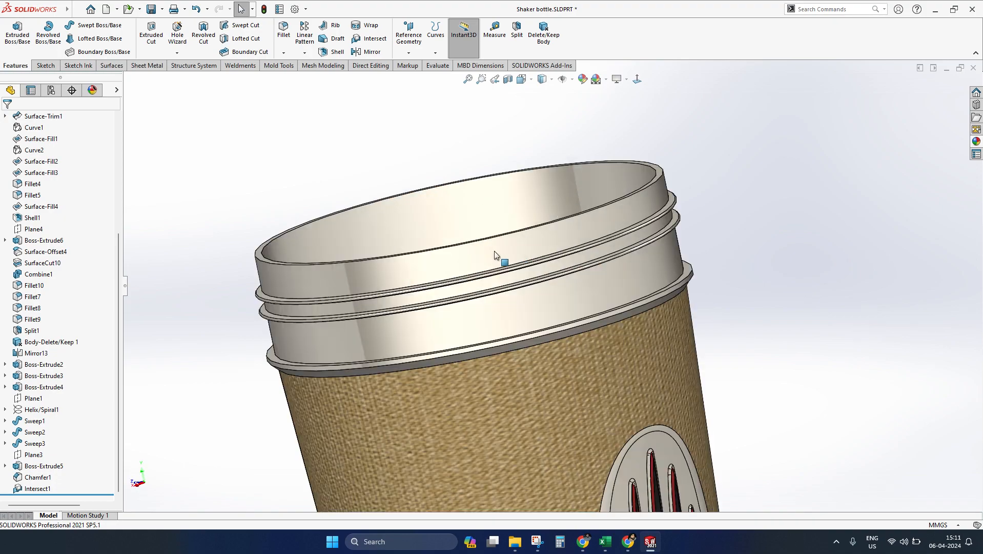
middle_click_drag(494, 250, 514, 307)
scroll(514, 308, "up", 7)
middle_click_drag(450, 334, 582, 251)
scroll(549, 419, "down", 4)
middle_click_drag(550, 419, 563, 484)
scroll(552, 188, "up", 4)
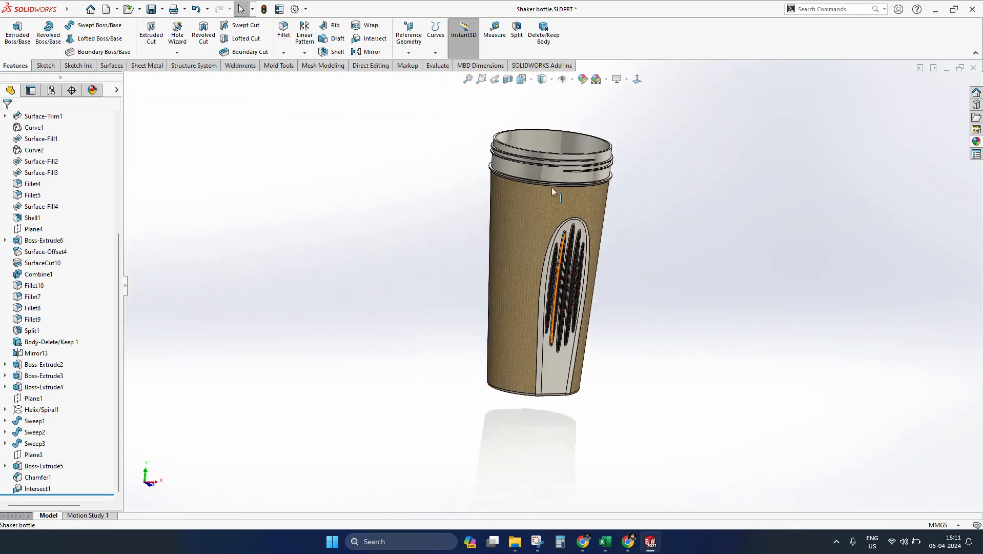
scroll(551, 188, "down", 2)
mouse_move(552, 195)
middle_mouse_down()
mouse_move(451, 134)
mouse_move(559, 189)
middle_mouse_up()
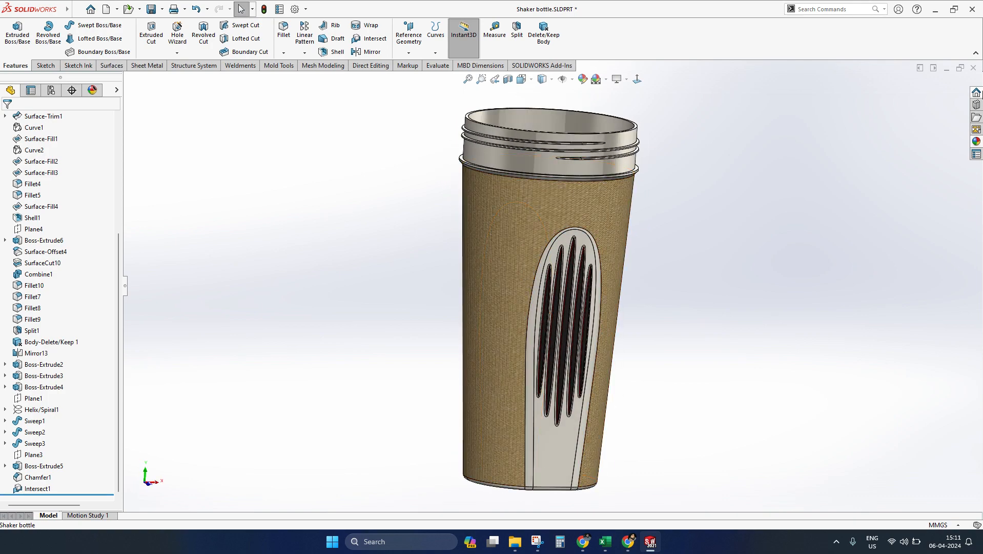
- Apply a glass appearance to the bottle's whole body and check the neck up close
left_click(975, 143)
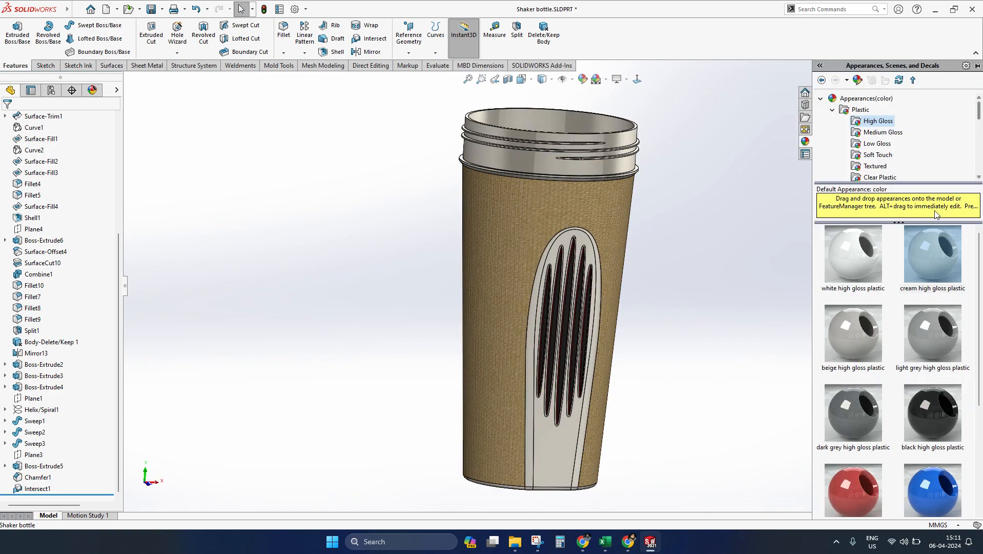
double_click(860, 109)
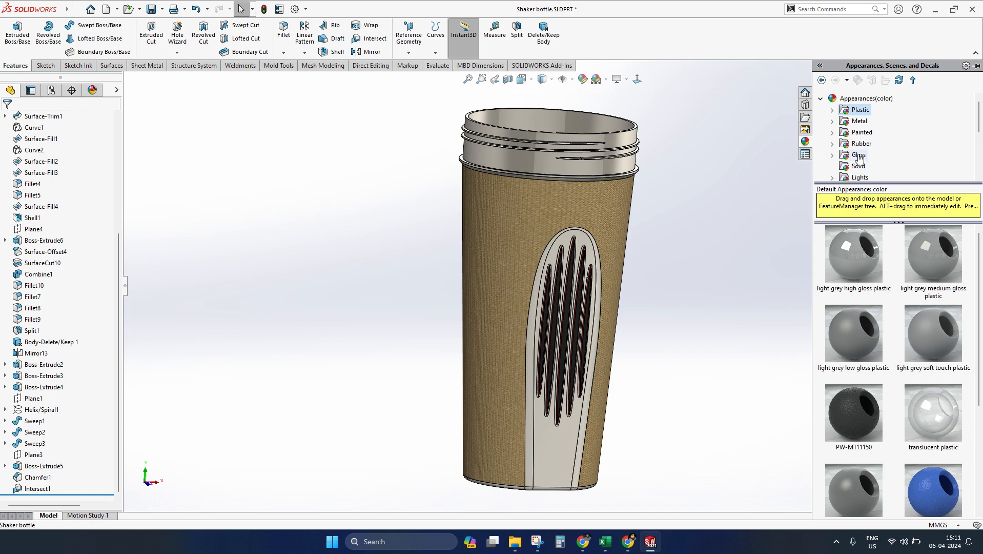
left_click(843, 156)
left_click_drag(849, 270, 545, 164)
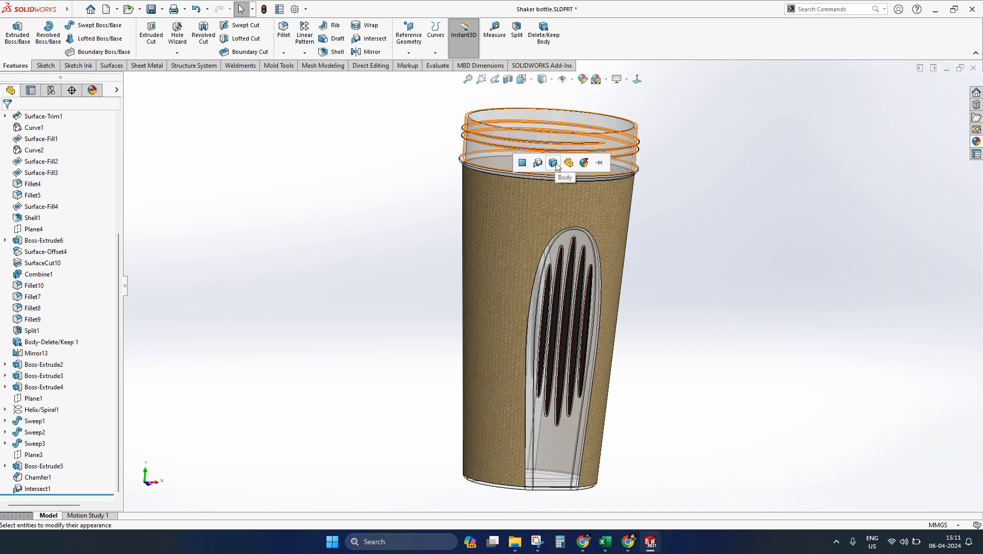
left_click(554, 165)
scroll(562, 170, "down", 4)
middle_click_drag(562, 170, 473, 172)
scroll(560, 328, "up", 5)
scroll(519, 276, "down", 5)
- Apply the glass appearance to the fabric-covered outer side face as well
right_click(473, 172)
left_click(593, 142)
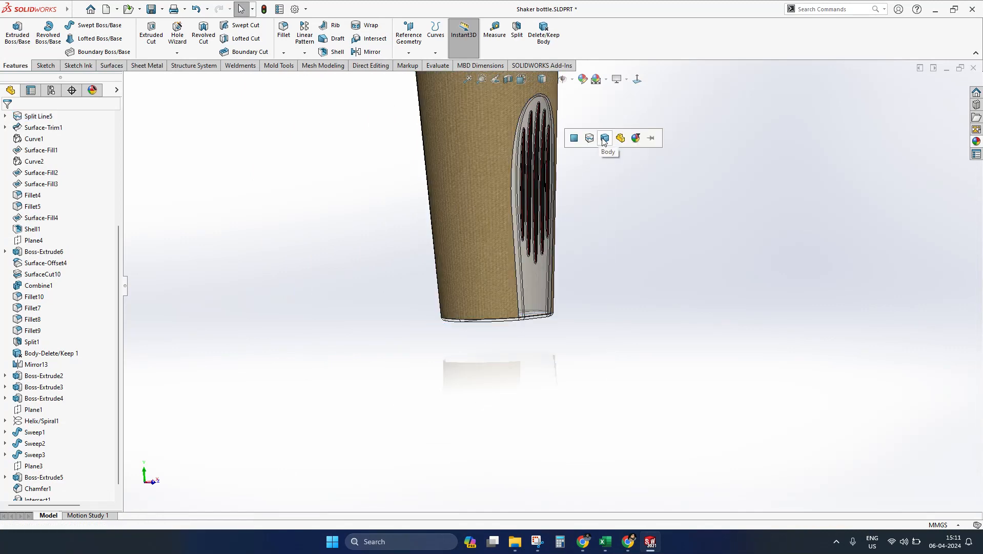
left_click(575, 139)
- Examine the glass bottle's neck, grip slots and interior from several angles
middle_click_drag(545, 234, 593, 273)
scroll(593, 273, "up", 4)
scroll(514, 168, "up", 3)
middle_click_drag(514, 168, 588, 278)
scroll(536, 281, "up", 4)
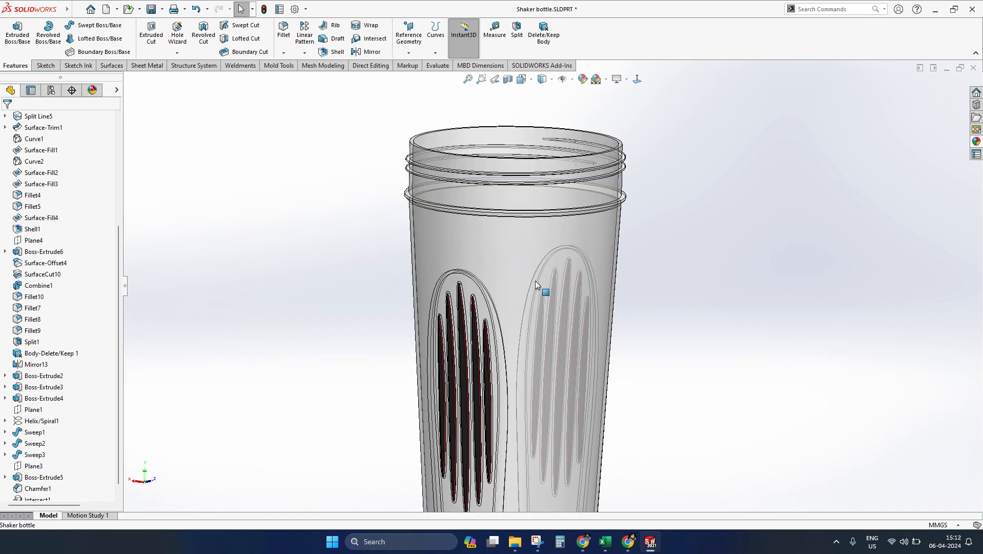
middle_click_drag(537, 296, 543, 319)
scroll(547, 270, "up", 3)
scroll(578, 264, "down", 2)
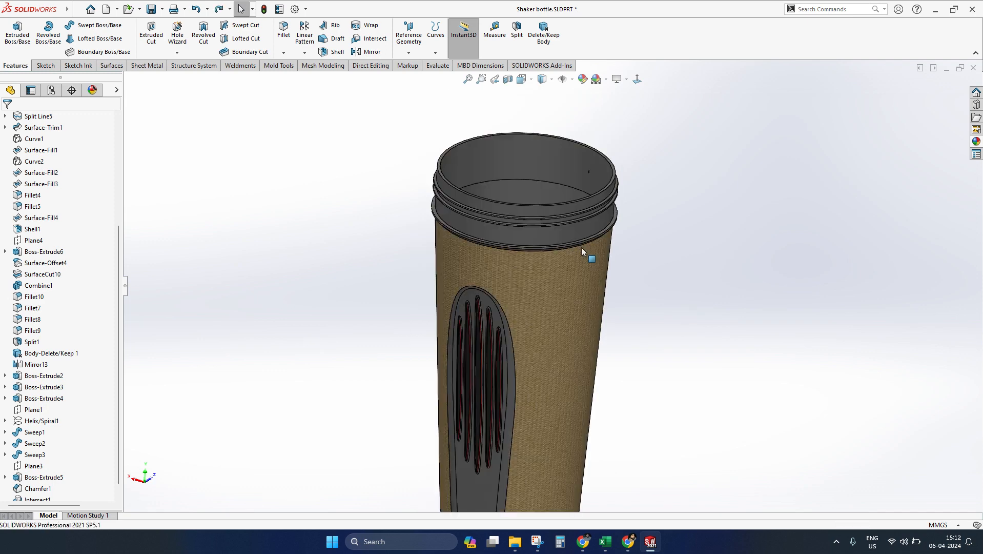
- Undo the fabric appearance on the bottle's outer side face
key("ctrl+z")
scroll(581, 252, "up", 3)
middle_click_drag(562, 264, 535, 237)
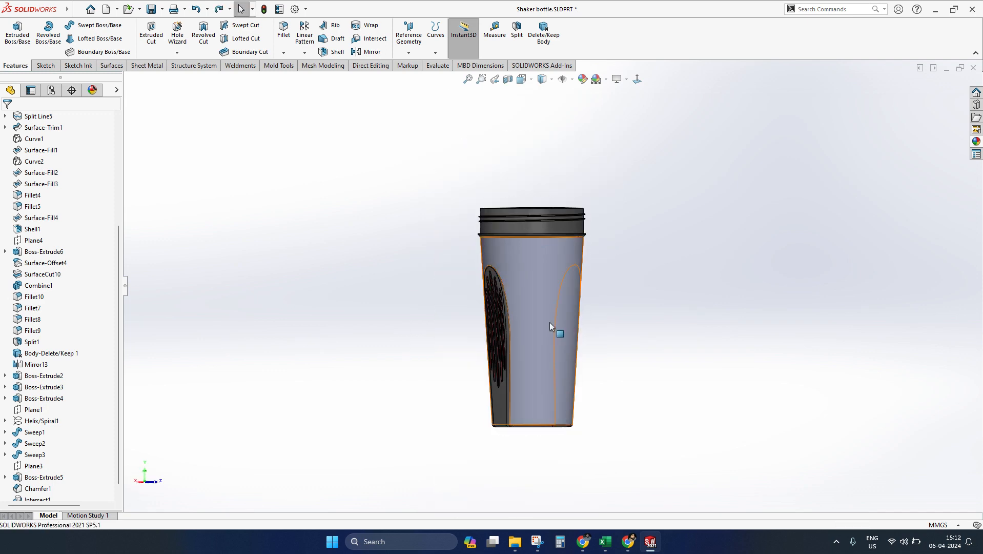
middle_click_drag(557, 325, 574, 250)
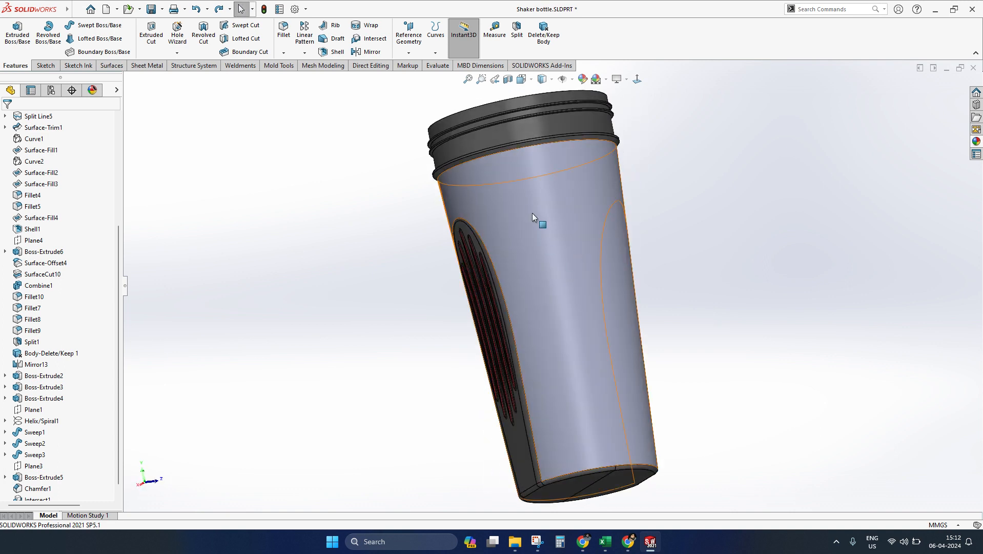
- Switch to the Chrome window holding the mail inbox and open a new tab
mouse_move(633, 542)
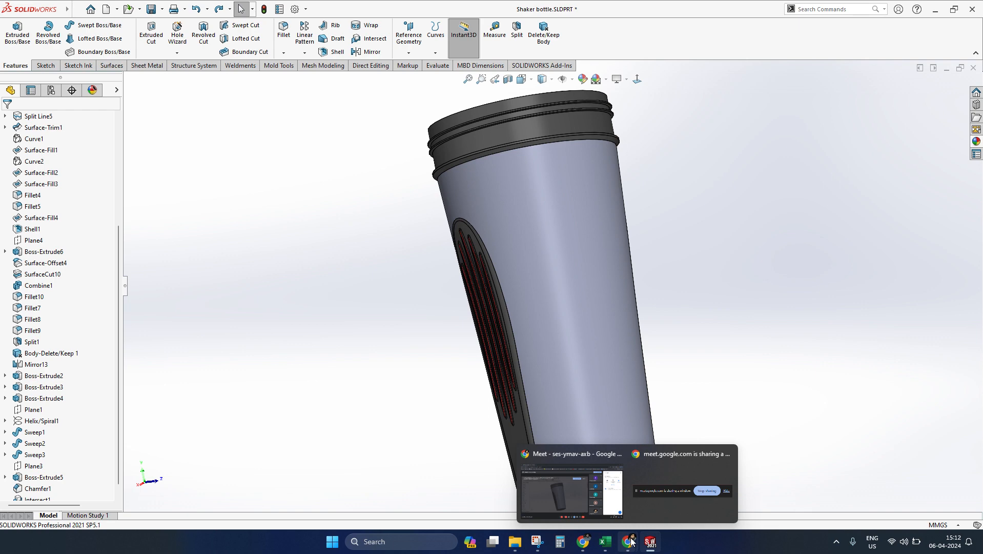
mouse_move(584, 545)
left_click(578, 497)
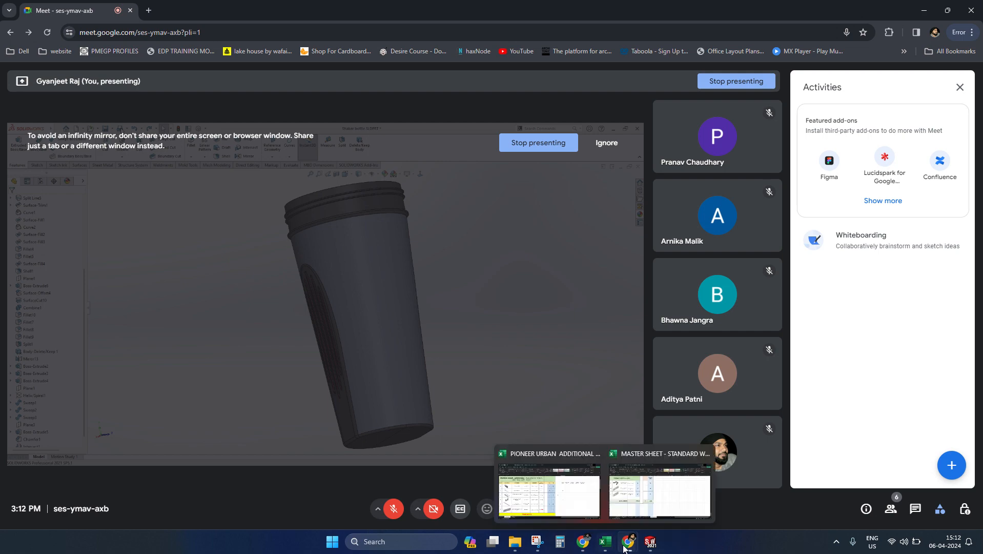
mouse_move(583, 545)
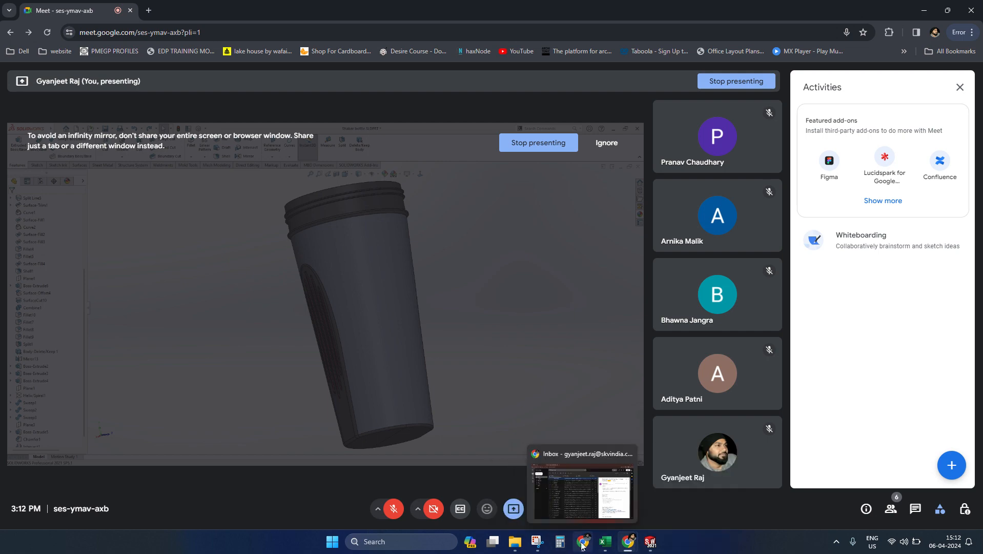
left_click(582, 484)
left_click(272, 10)
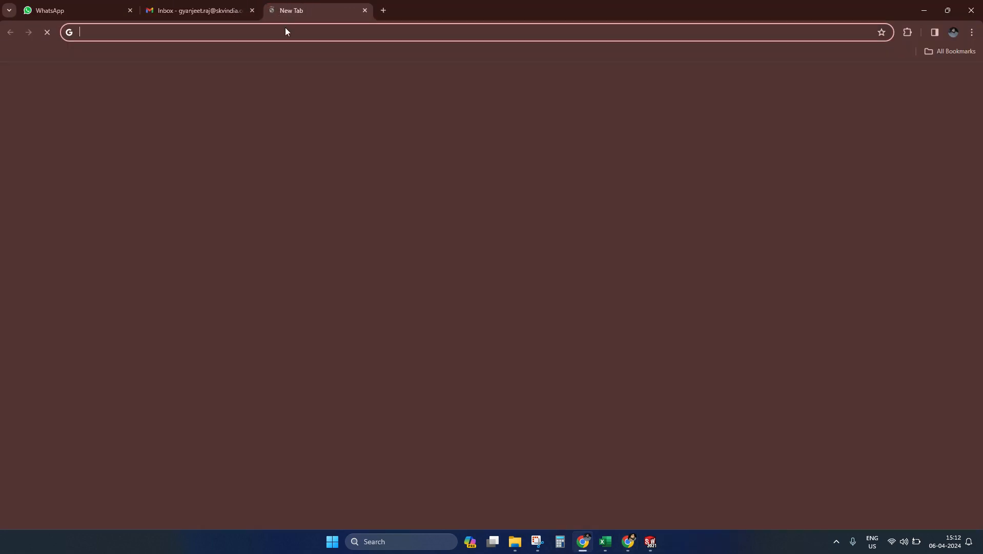
- Search Google for graffiti and show the image results
left_click(411, 224)
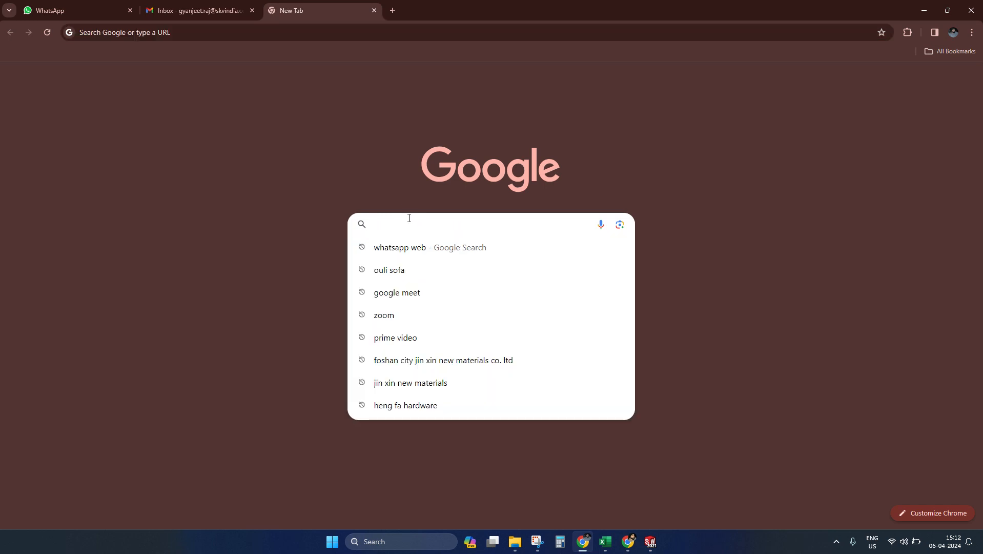
type("g")
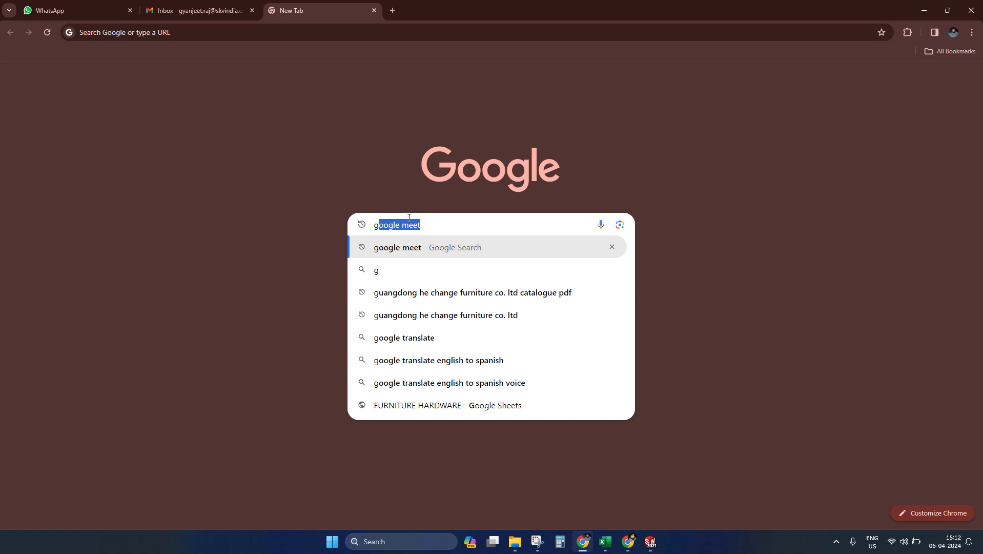
type("r")
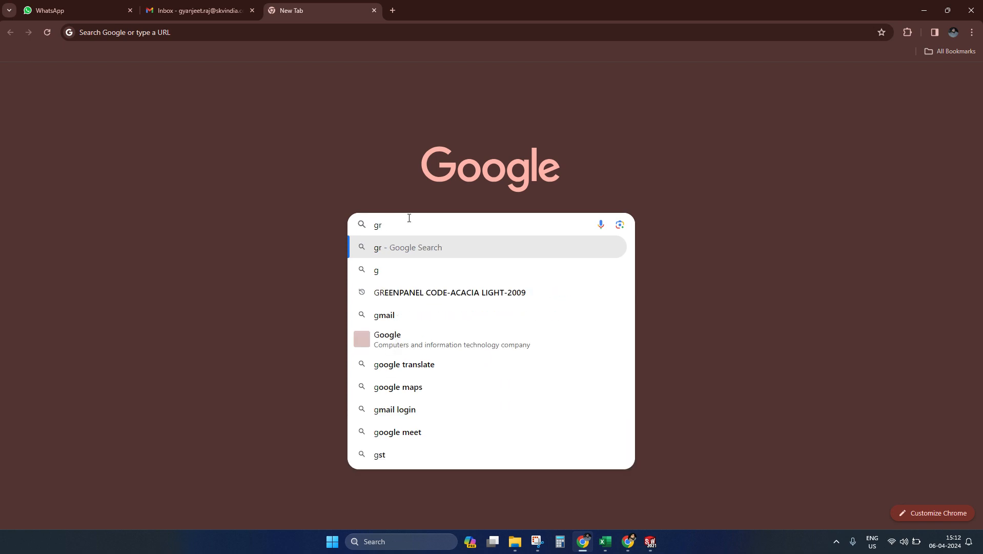
type("afati")
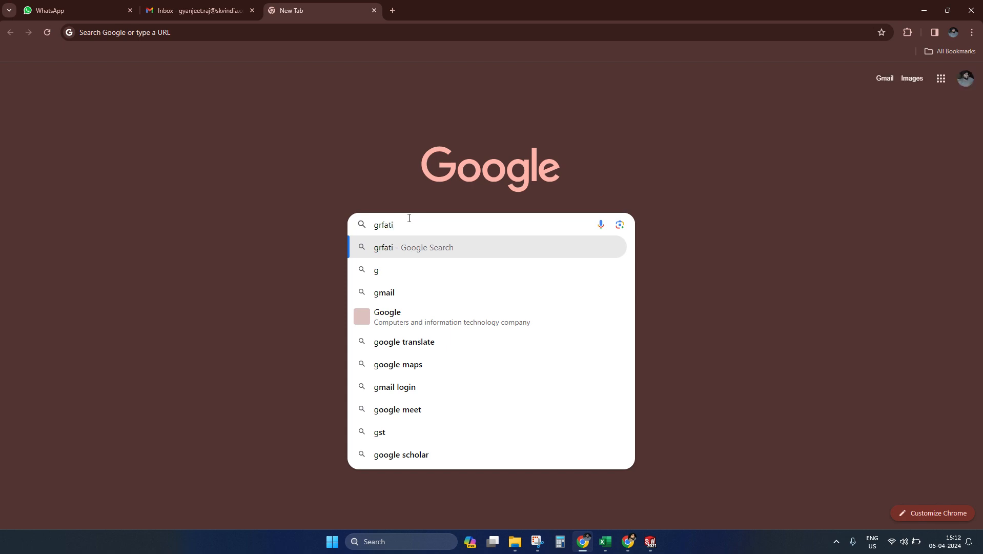
key("Return")
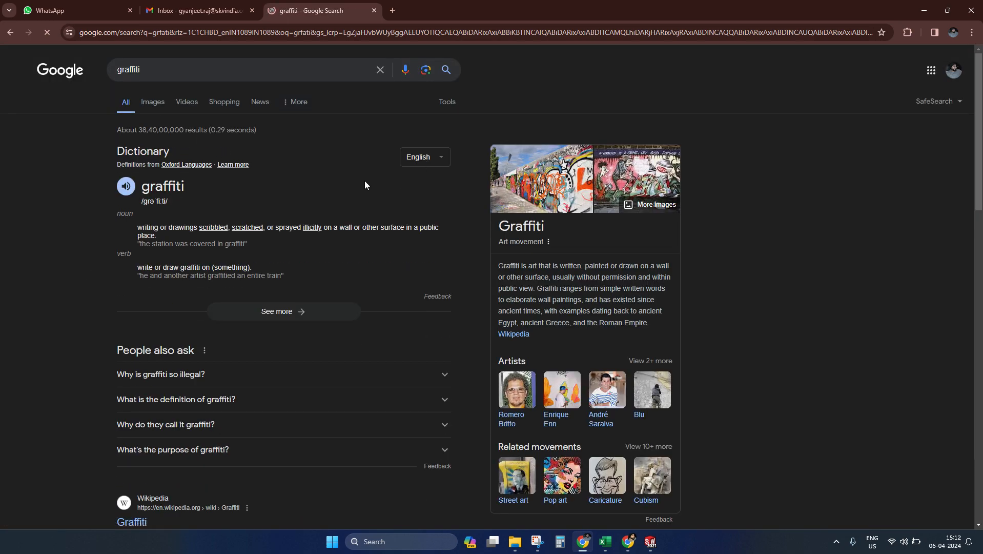
left_click(152, 102)
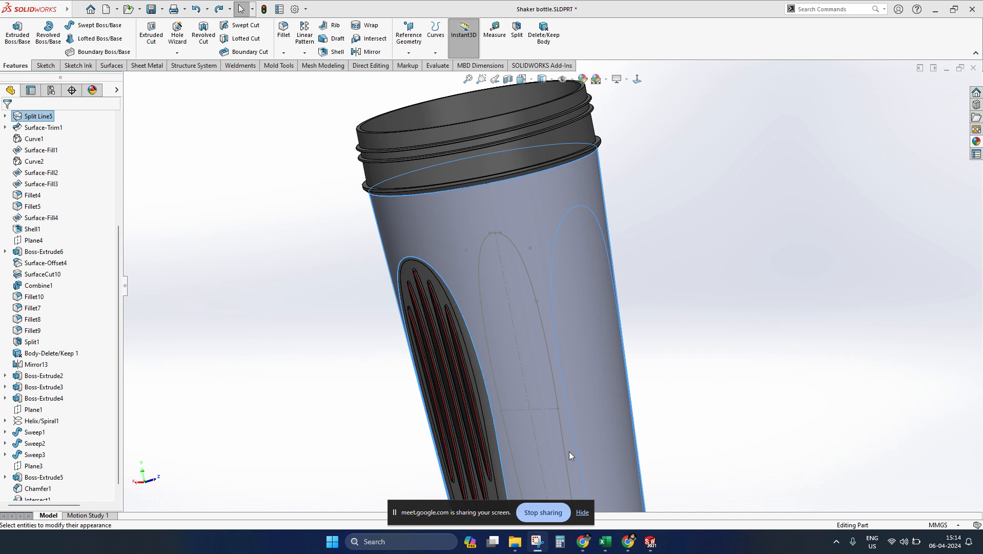
- Apply peace-in-graffiti-art-free-vector.jpg from the Desktop folder as the appearance image of the bottle's outer side face
left_click(583, 513)
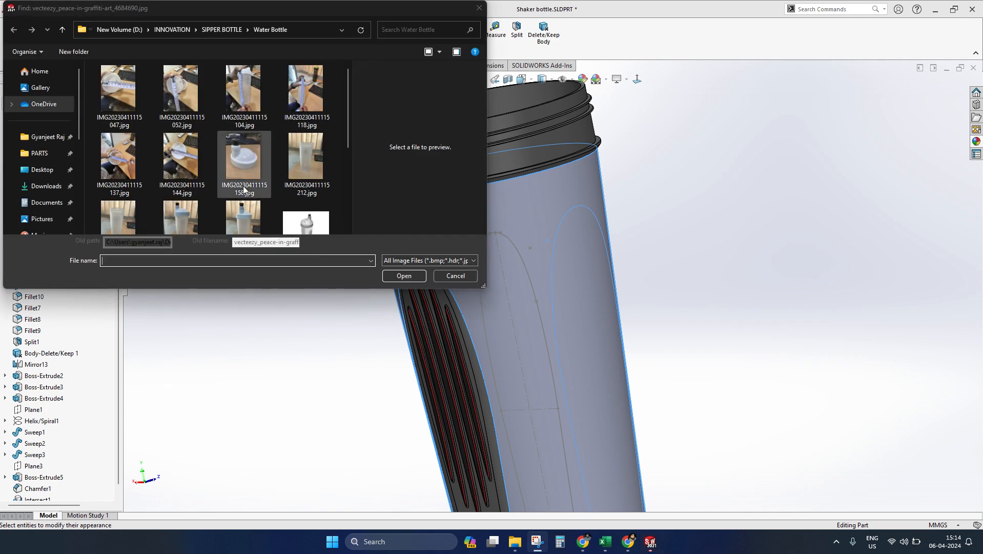
left_click(42, 169)
left_click(191, 105)
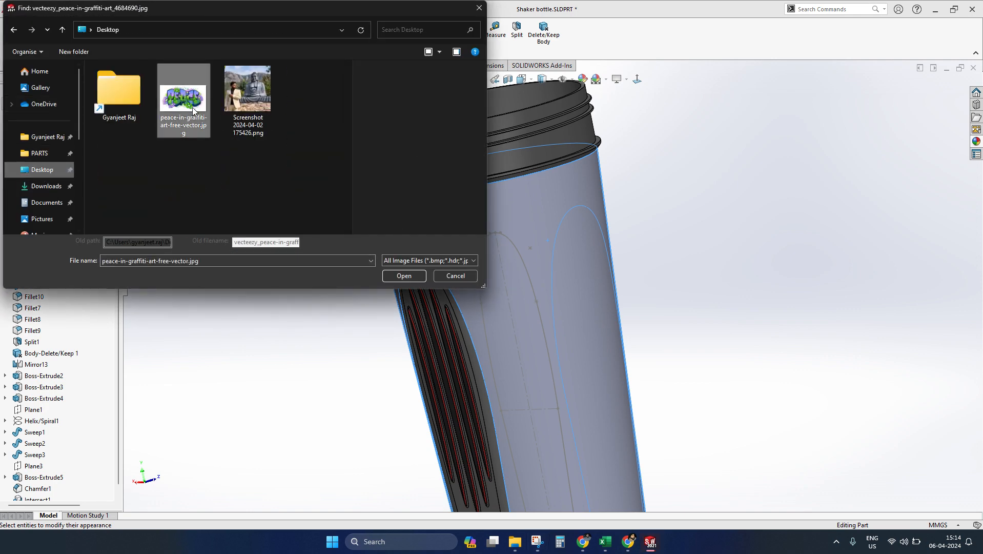
left_click(404, 275)
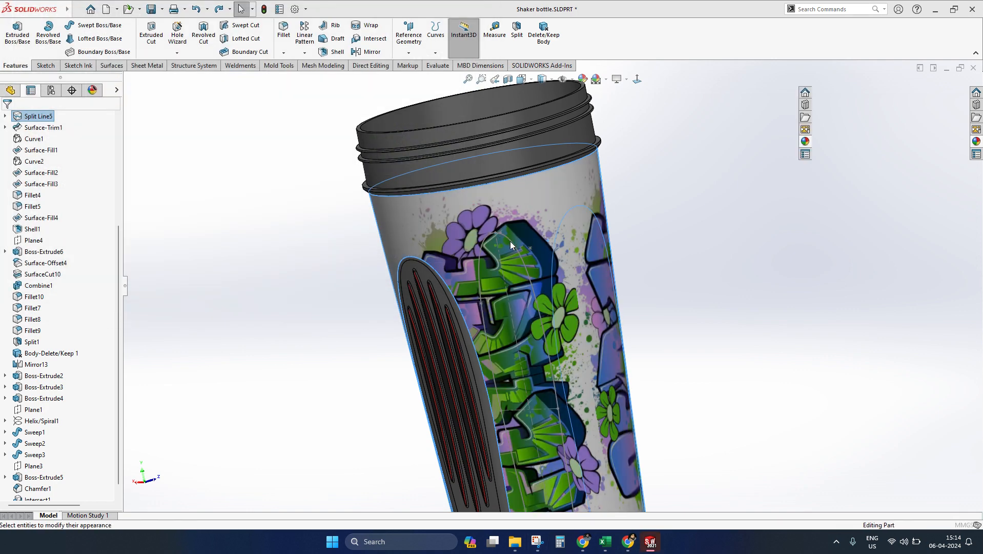
scroll(548, 319, "up", 3)
scroll(548, 319, "up", 3)
middle_click_drag(547, 320, 583, 402)
scroll(534, 314, "down", 6)
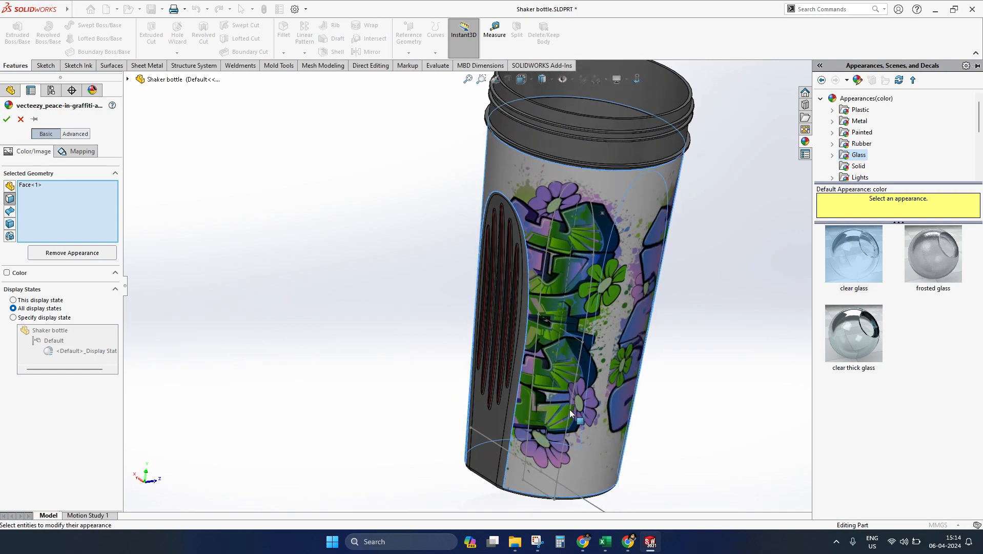
mouse_move(599, 305)
middle_mouse_down()
mouse_move(626, 307)
mouse_move(588, 305)
middle_mouse_up()
scroll(587, 306, "up", 3)
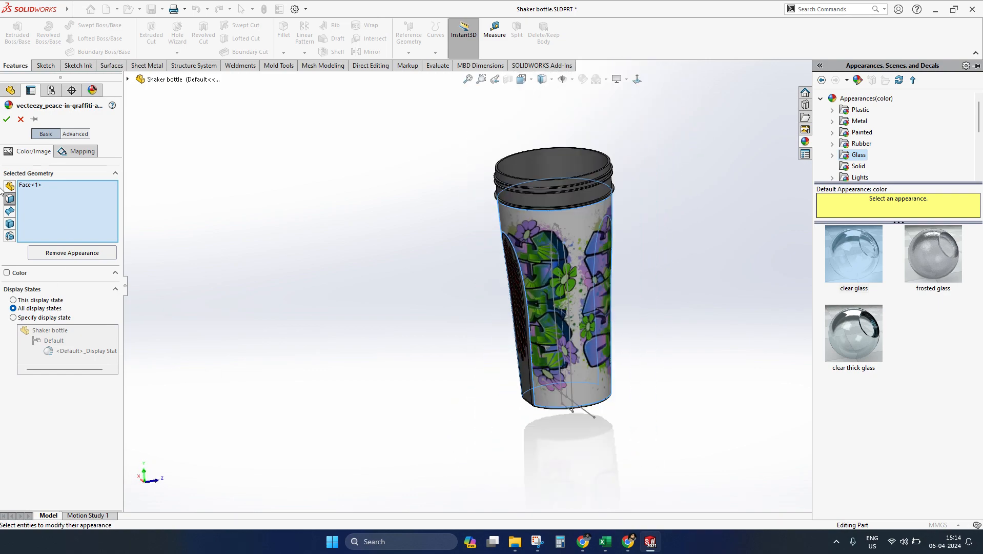
left_click(6, 120)
- Hide all item types in the view and examine the graffiti artwork on the bottle's side up close
scroll(503, 275, "down", 5)
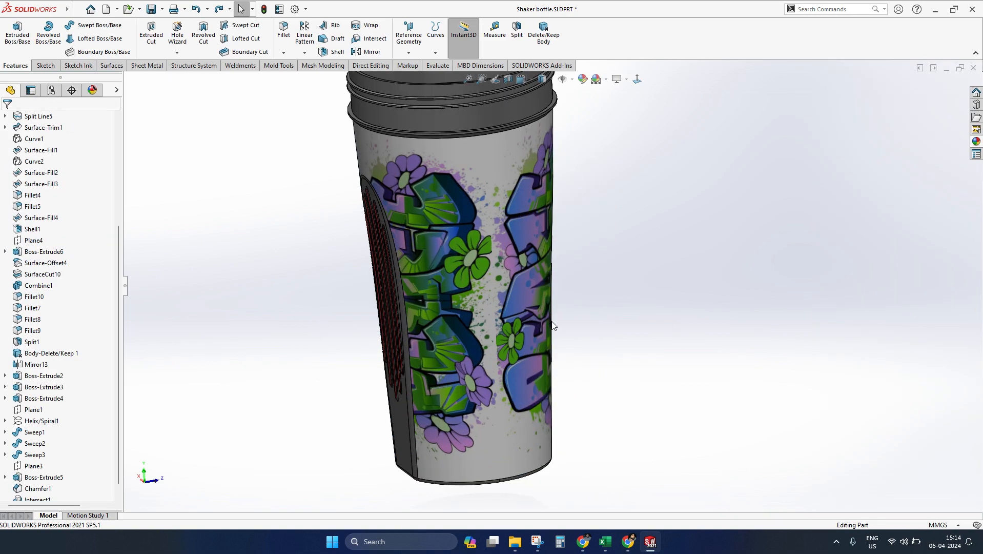
middle_click_drag(502, 274, 533, 272)
scroll(75, 404, "down", 1)
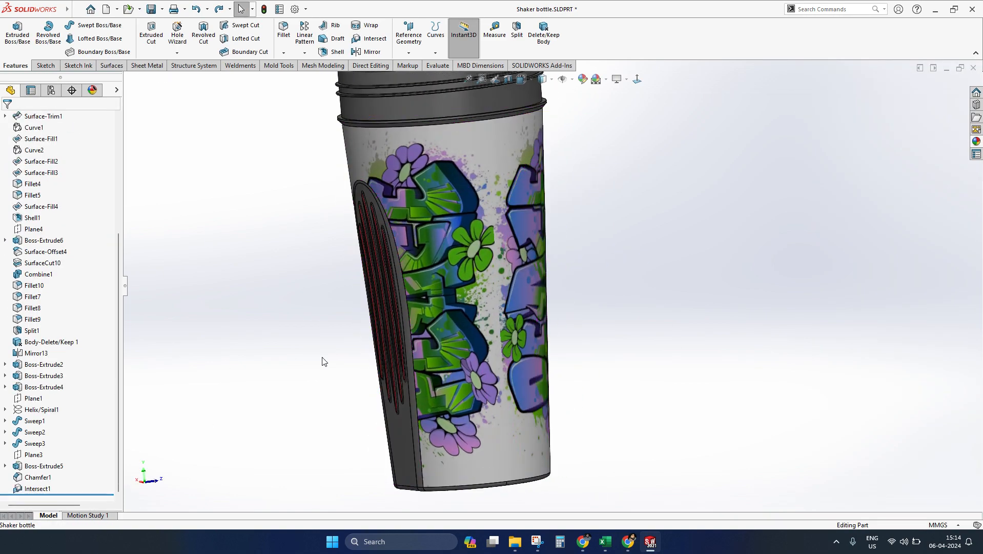
scroll(559, 251, "up", 2)
left_click(563, 83)
scroll(512, 185, "down", 4)
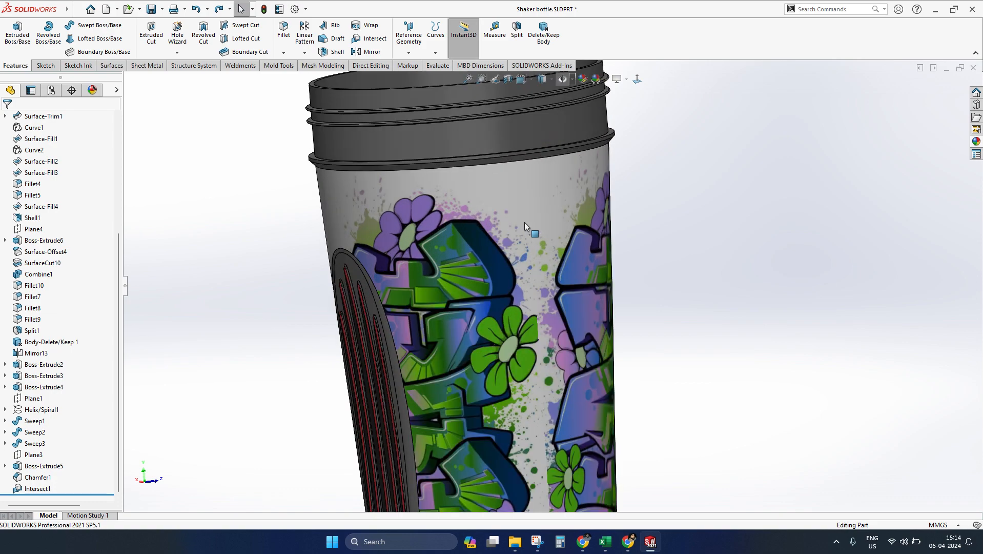
middle_click_drag(525, 222, 614, 334)
scroll(515, 247, "up", 4)
scroll(515, 248, "down", 3)
scroll(561, 240, "up", 3)
scroll(572, 383, "down", 6)
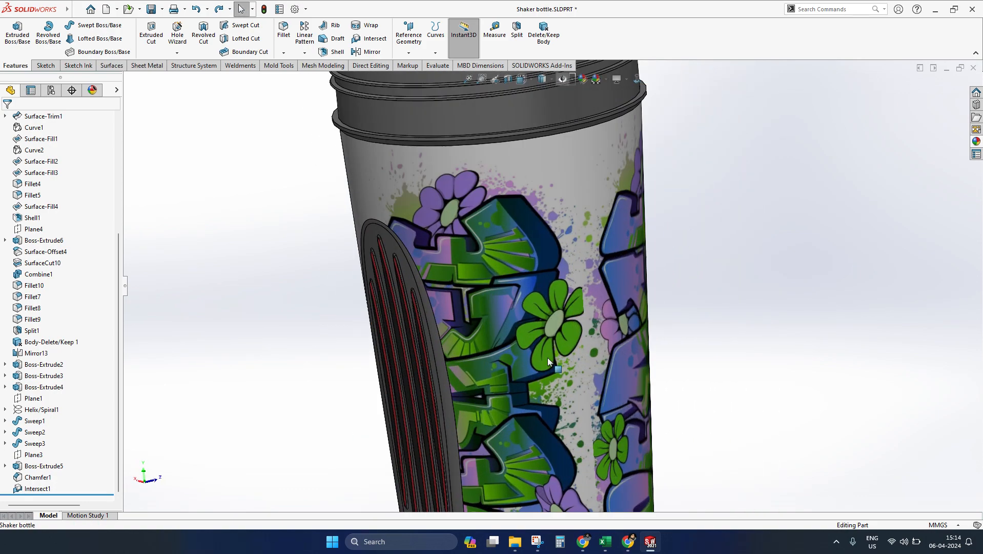
- Open the outer side face's graffiti appearance for editing and show its advanced mapping settings
left_click(523, 200)
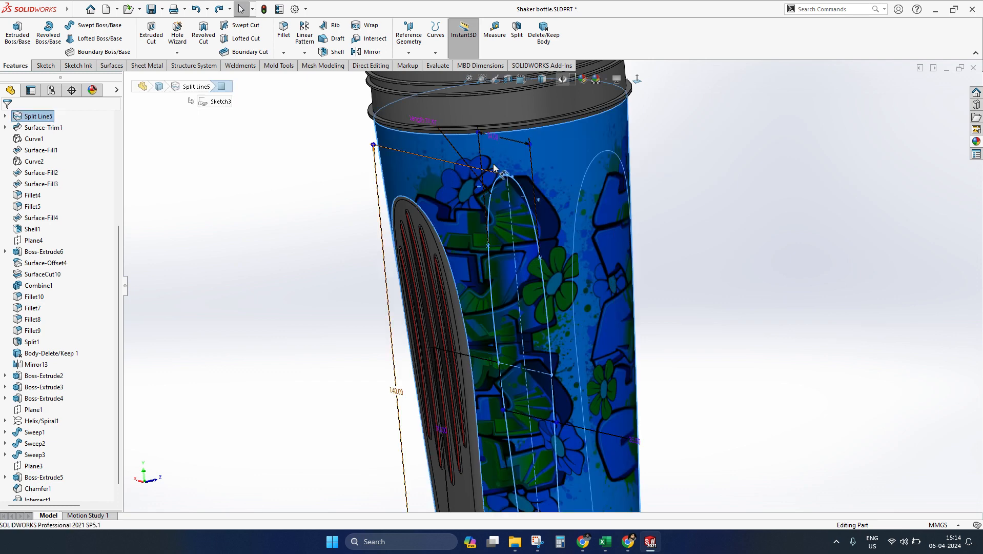
right_click(557, 144)
left_click(644, 113)
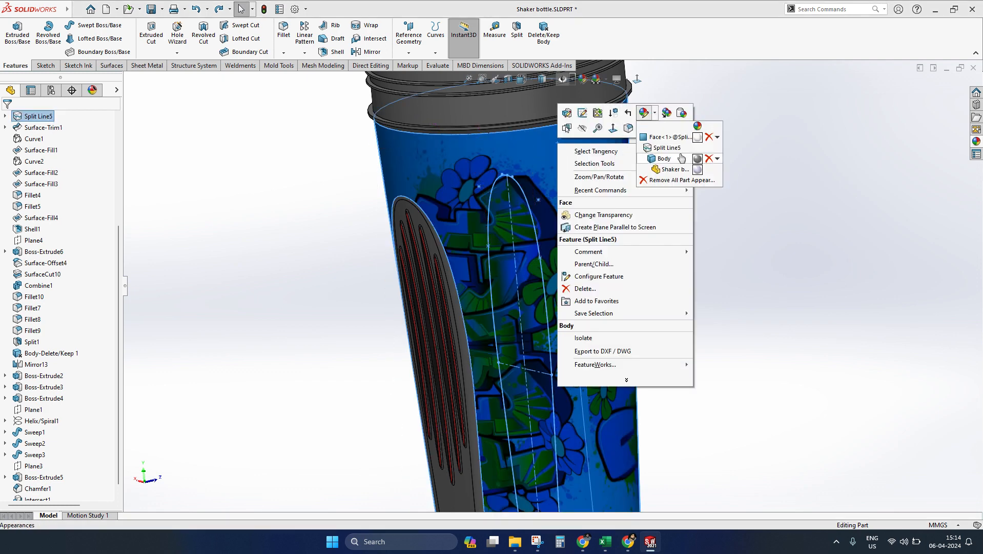
left_click(697, 138)
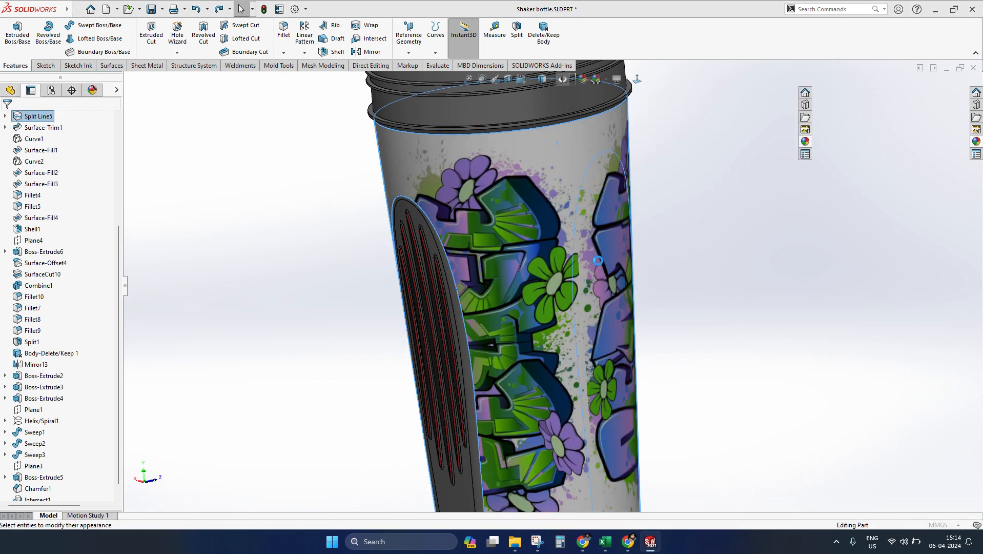
scroll(551, 311, "up", 3)
middle_click_drag(552, 313, 496, 343)
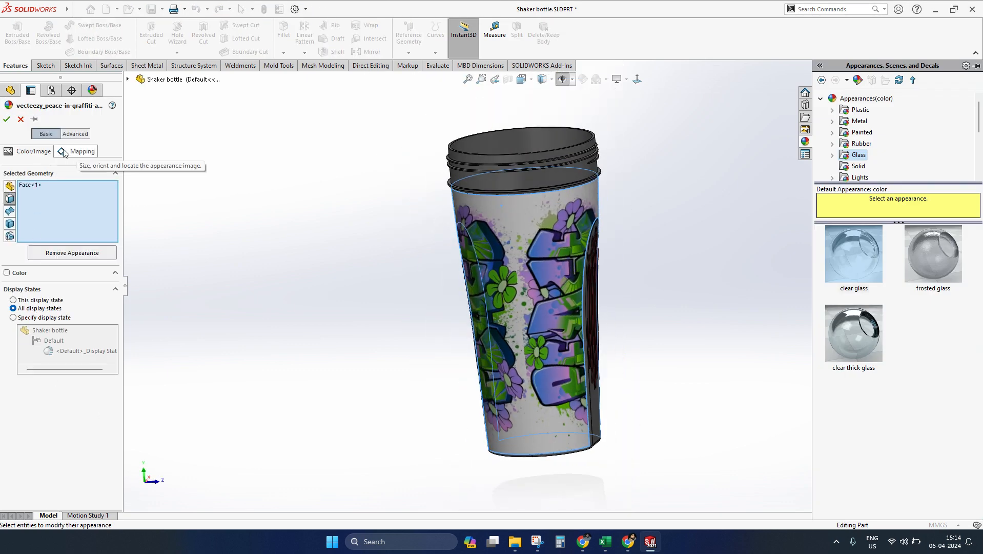
left_click(75, 134)
left_click(86, 165)
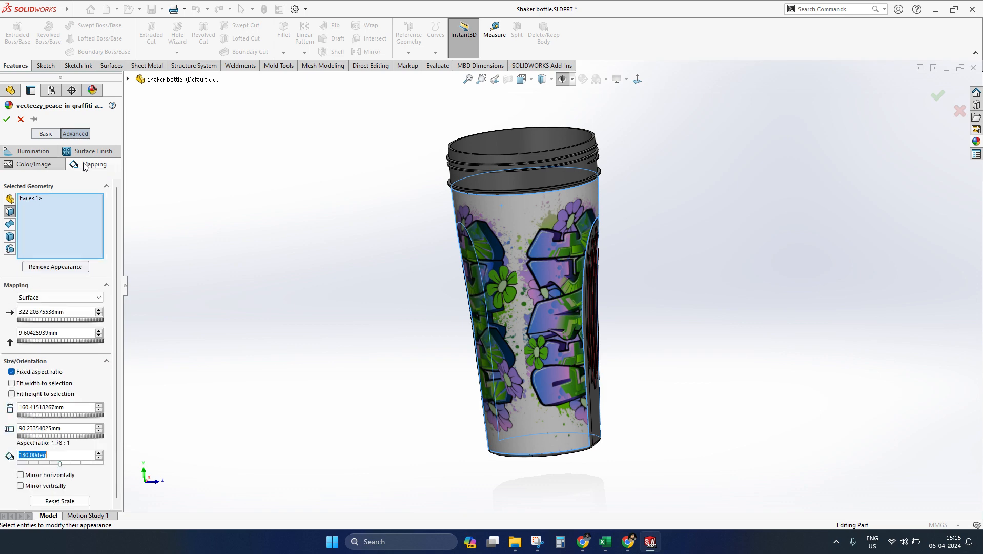
- Try projection and spherical mapping for the graffiti image, checking each around the bottle
left_click(61, 298)
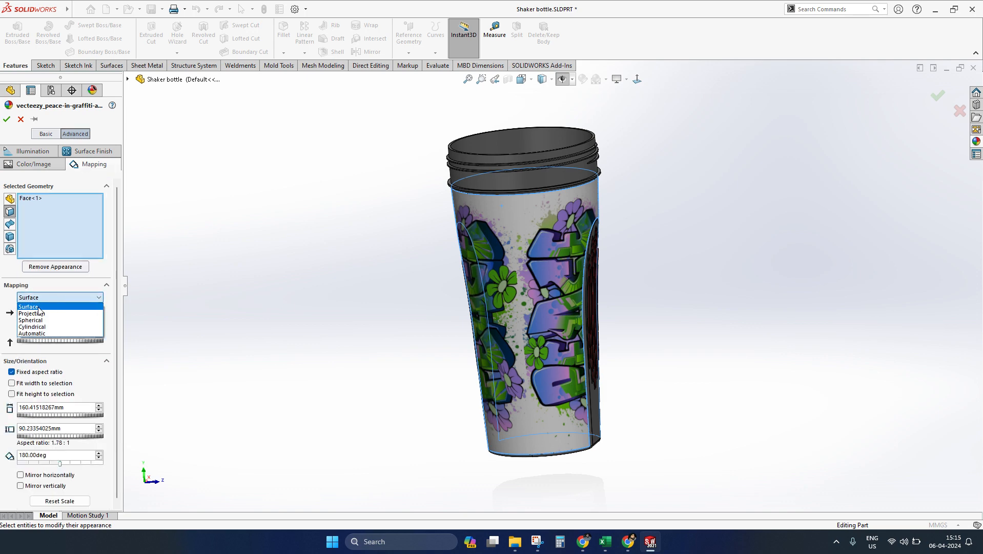
left_click(35, 311)
middle_click_drag(532, 295, 498, 306)
left_click(35, 296)
left_click(37, 319)
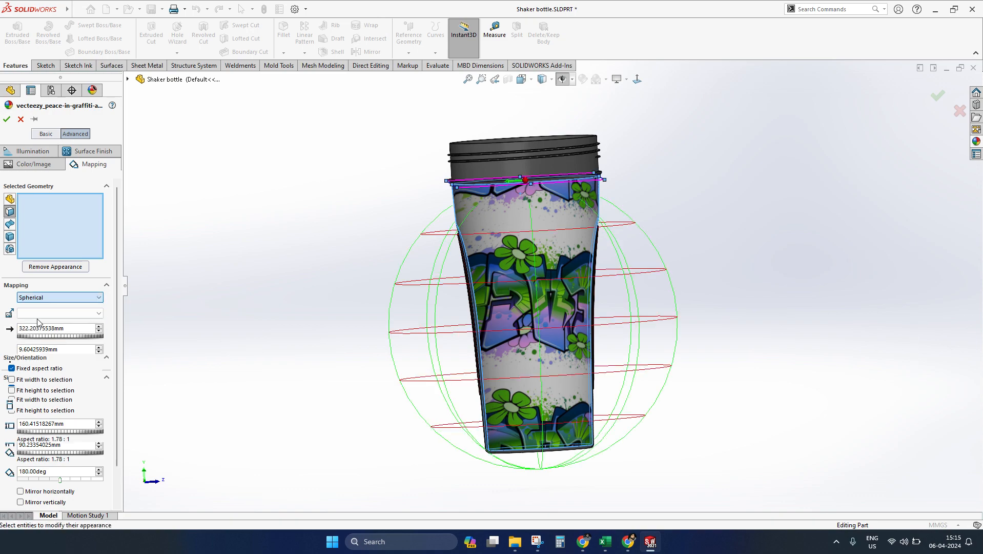
middle_click_drag(579, 276, 618, 282)
middle_click_drag(620, 285, 574, 285)
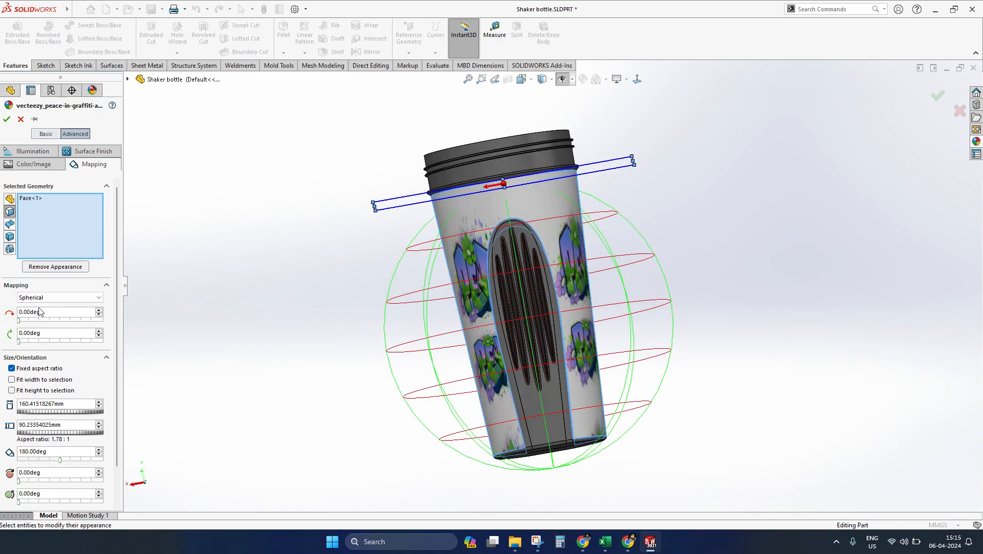
- Try cylindrical, automatic and surface mapping for the graffiti image on the side face
left_click(56, 297)
left_click(51, 329)
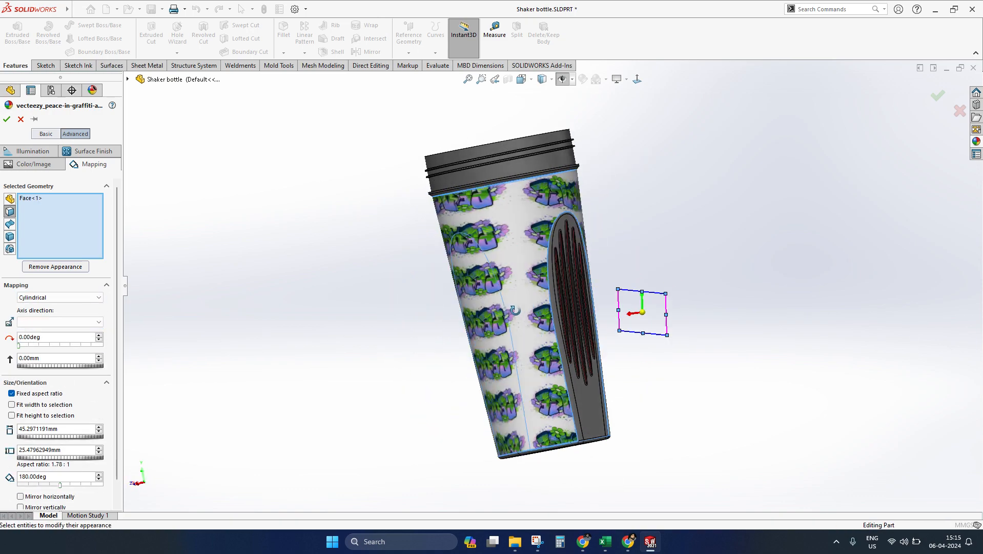
left_click(66, 298)
left_click(32, 334)
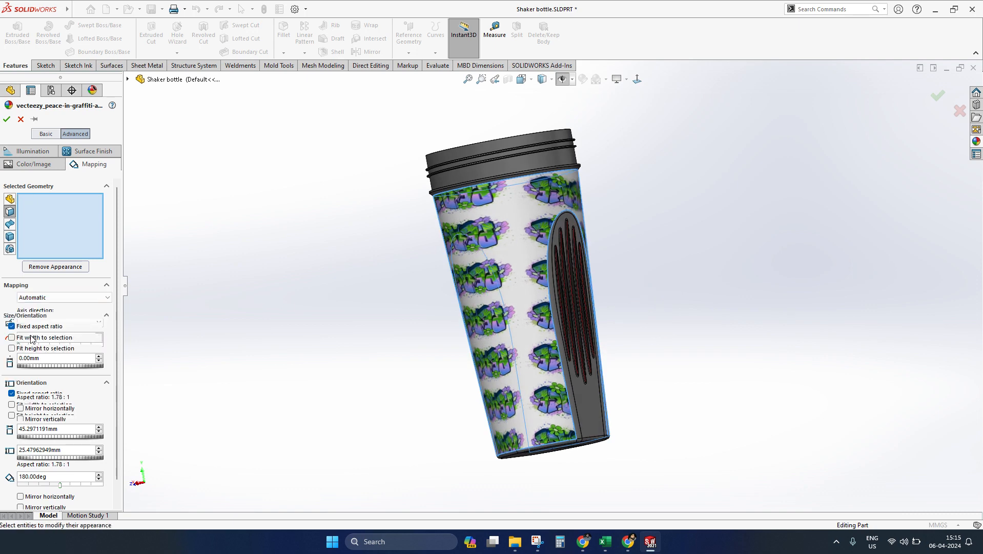
left_click(45, 297)
left_click(31, 308)
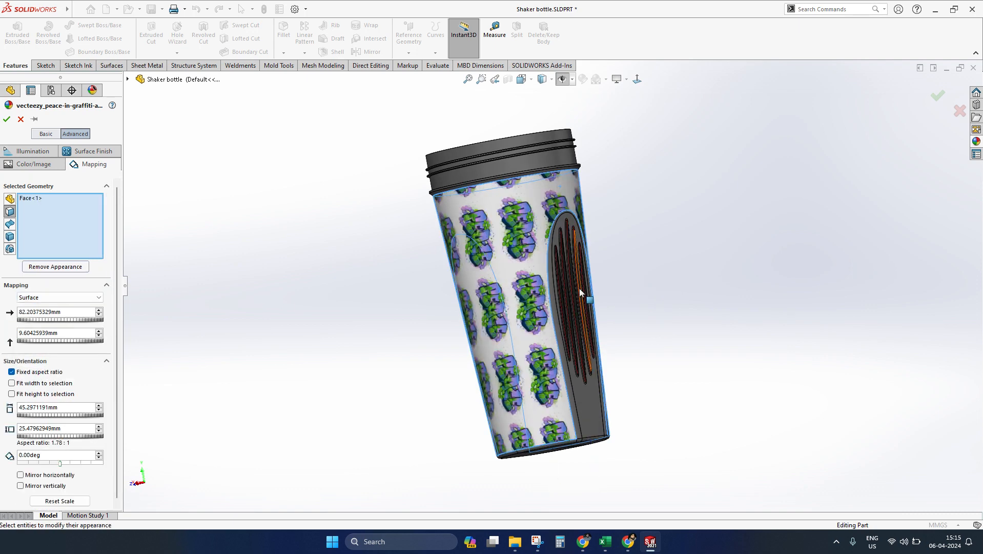
double_click(36, 314)
- Set the graffiti image's mapping to Projection and enlarge it to about 150 × 84 mm with a fixed aspect ratio
left_click(49, 297)
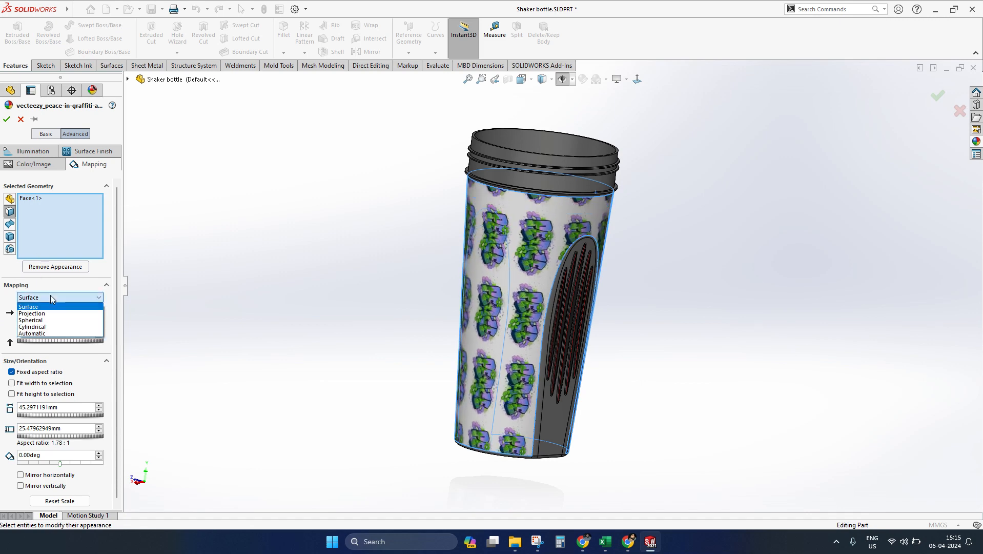
left_click(31, 309)
middle_click_drag(389, 307, 754, 291)
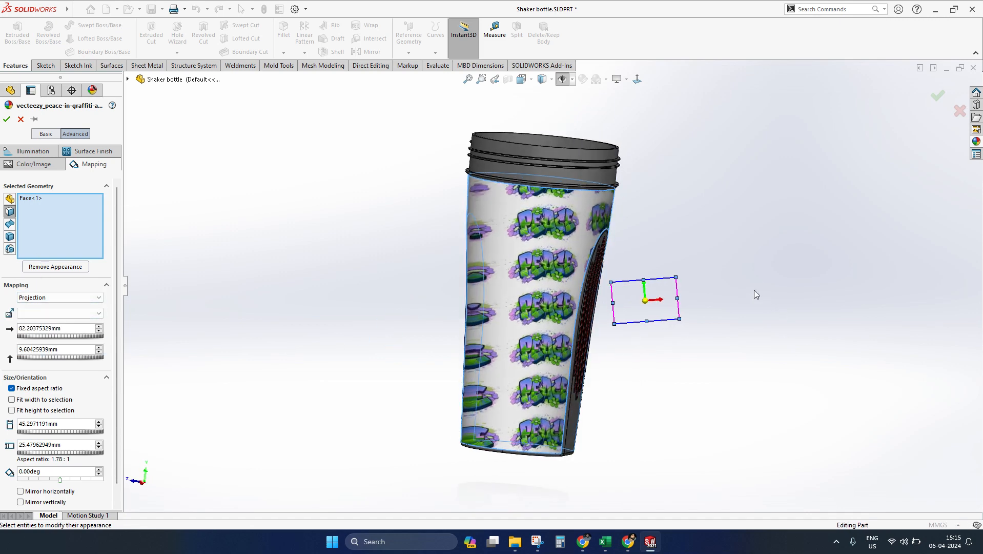
left_click_drag(677, 277, 822, 209)
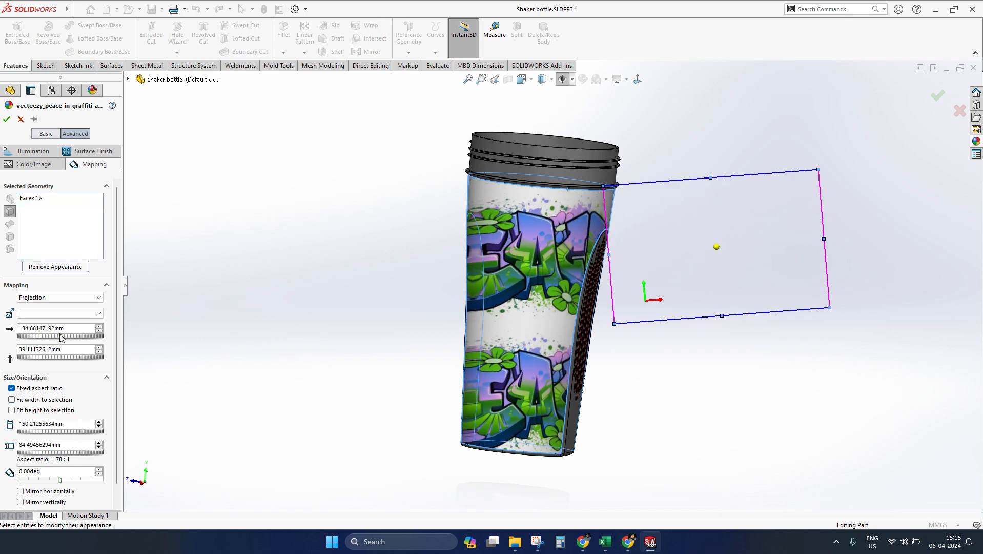
- Set the first side face's graffiti mapping to Surface, check the result on the bottle and deselect the face
left_click(59, 297)
left_click(31, 306)
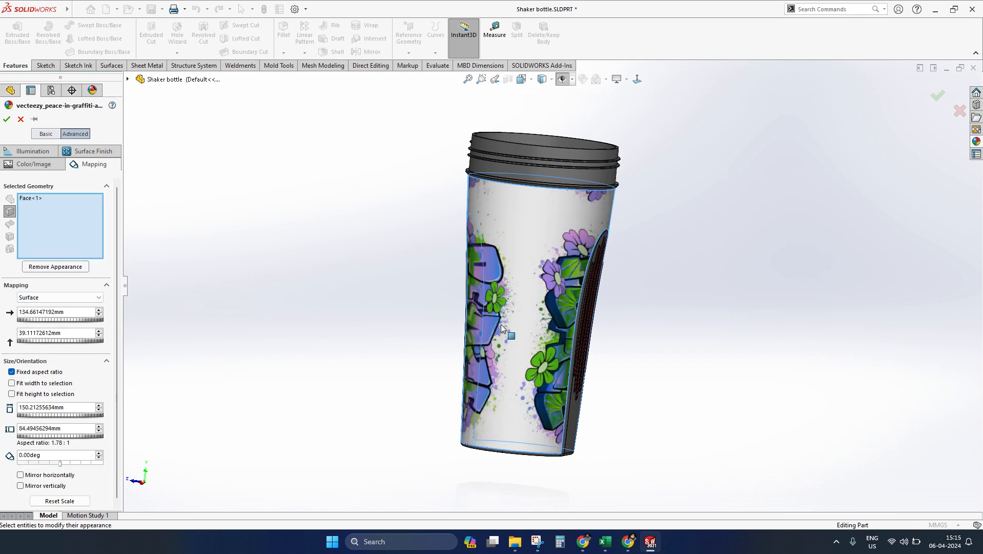
middle_click_drag(509, 331, 2, 244)
left_click(565, 328)
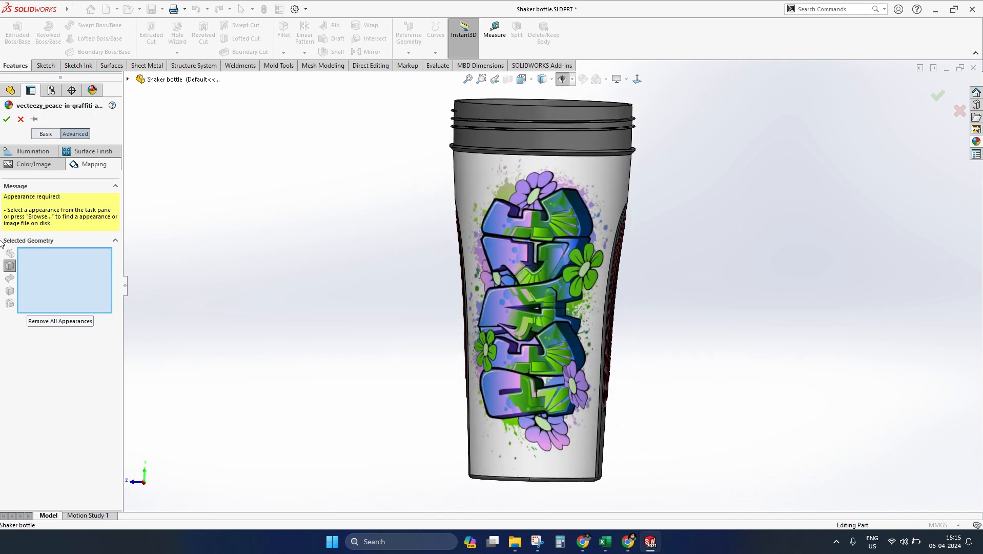
left_click(65, 166)
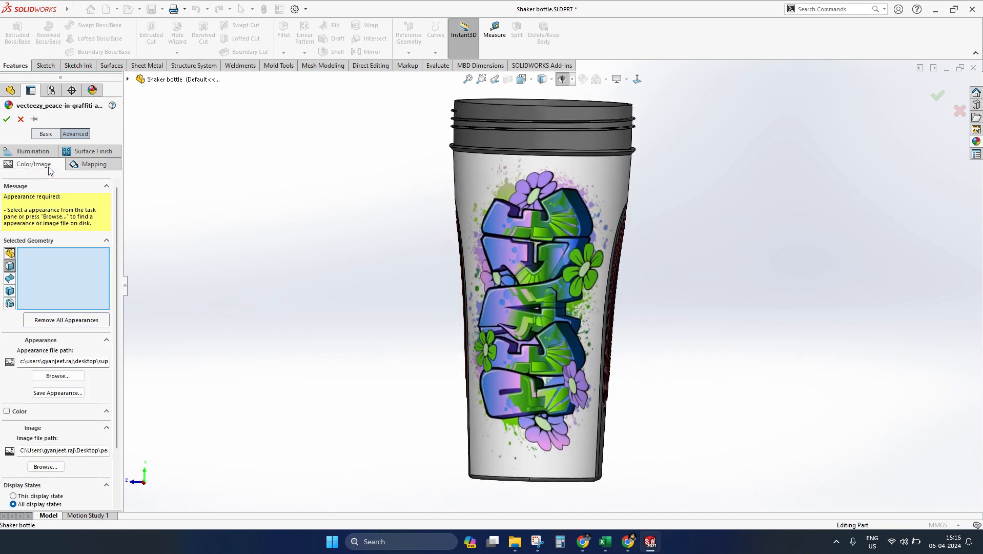
left_click(93, 167)
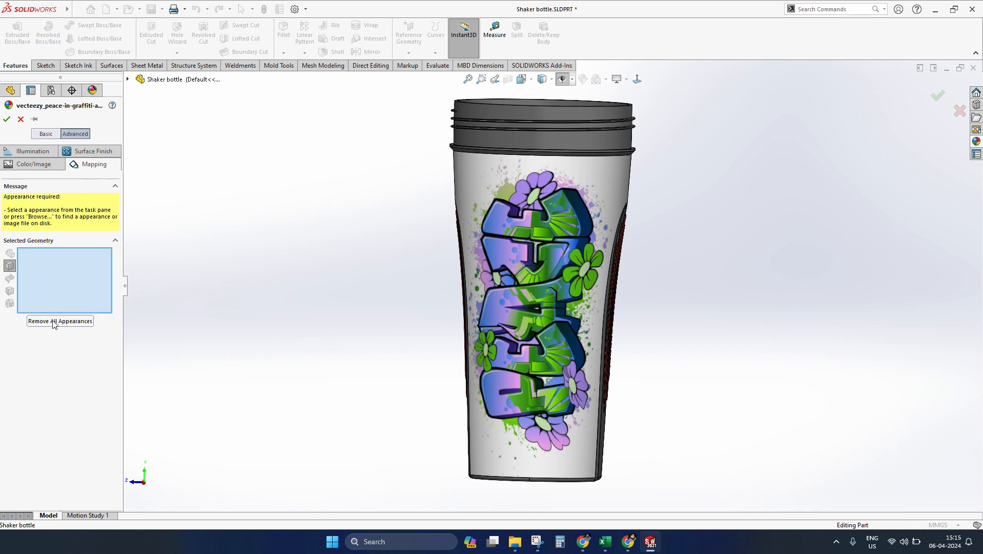
- Select the opposite side face's graffiti appearance, try Surface mapping on it, and set its mapping to Projection
left_click(561, 201)
middle_click_drag(531, 242, 545, 292)
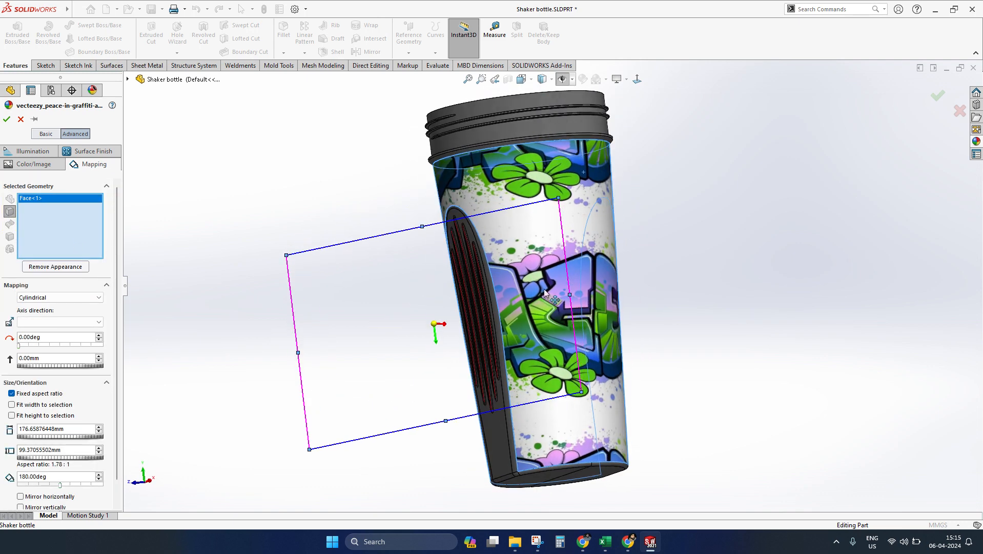
left_click(51, 298)
left_click(38, 312)
middle_click_drag(410, 308, 454, 333)
scroll(394, 288, "up", 3)
left_click(59, 298)
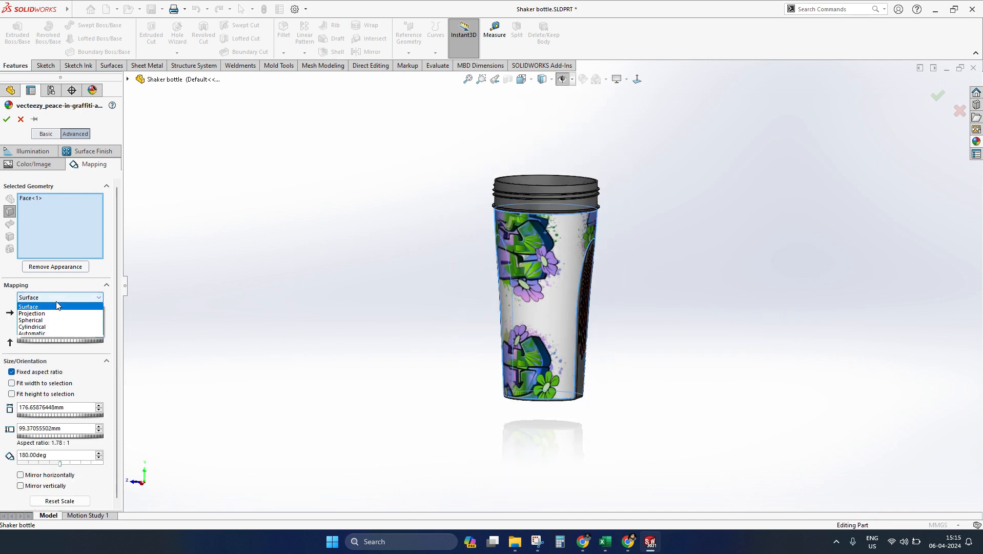
left_click(41, 310)
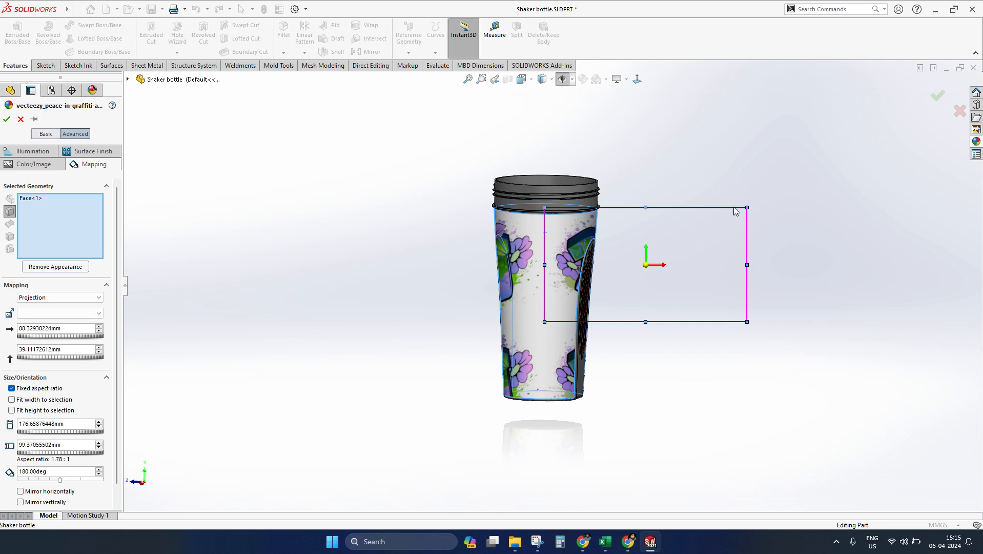
- Rotate the projected graffiti image to 90° and reduce it to about 156 × 88 mm with a fixed aspect ratio
left_click_drag(748, 205, 747, 239)
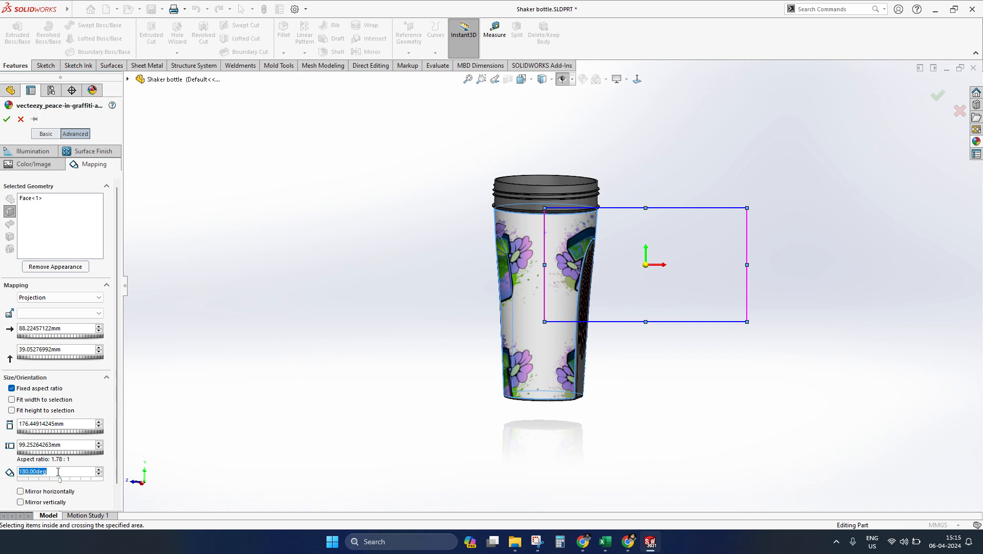
left_click(68, 426)
middle_click_drag(540, 319, 611, 340)
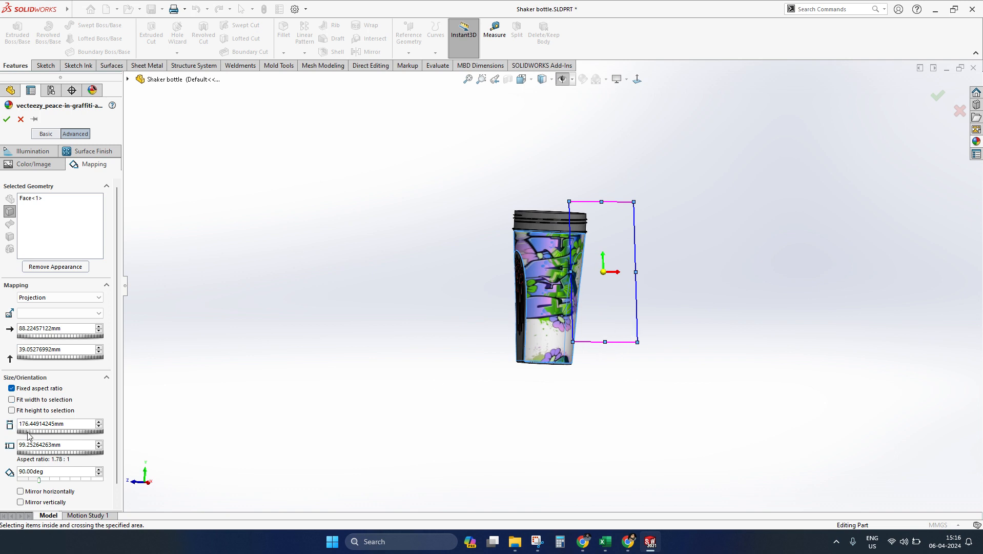
scroll(28, 435, "down", 2)
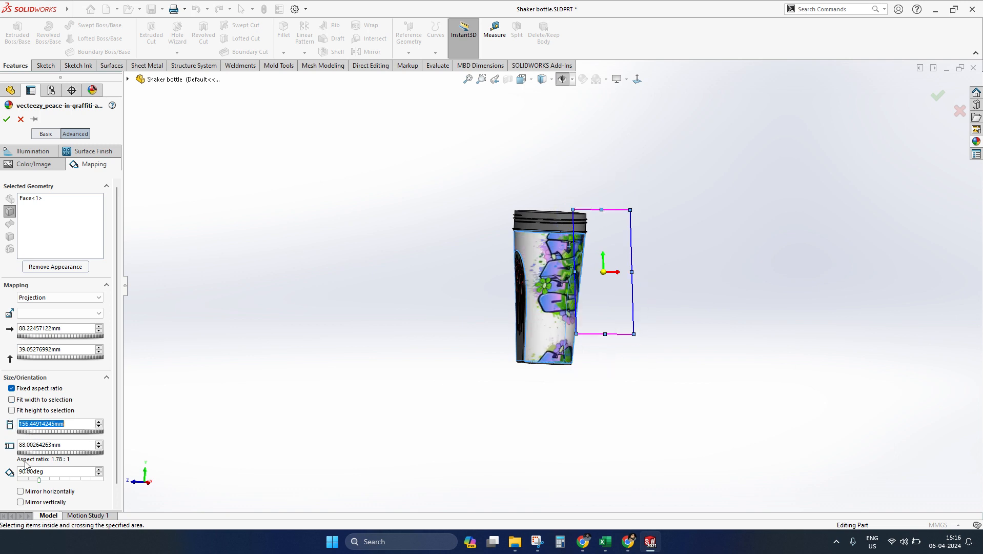
- Set the graffiti image's vertical location to about 159 mm and check its placement on the side face
scroll(38, 361, "up", 12)
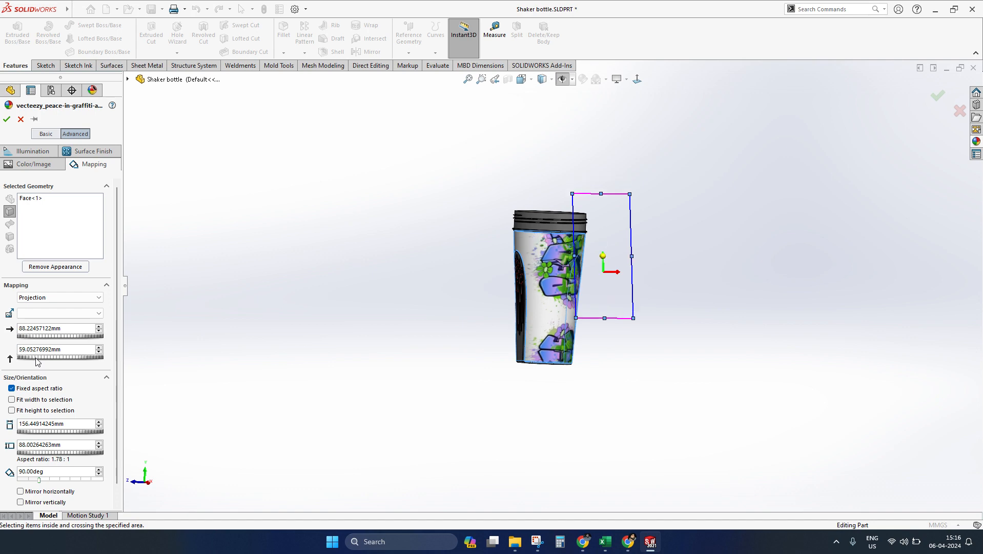
middle_click_drag(474, 373, 409, 382)
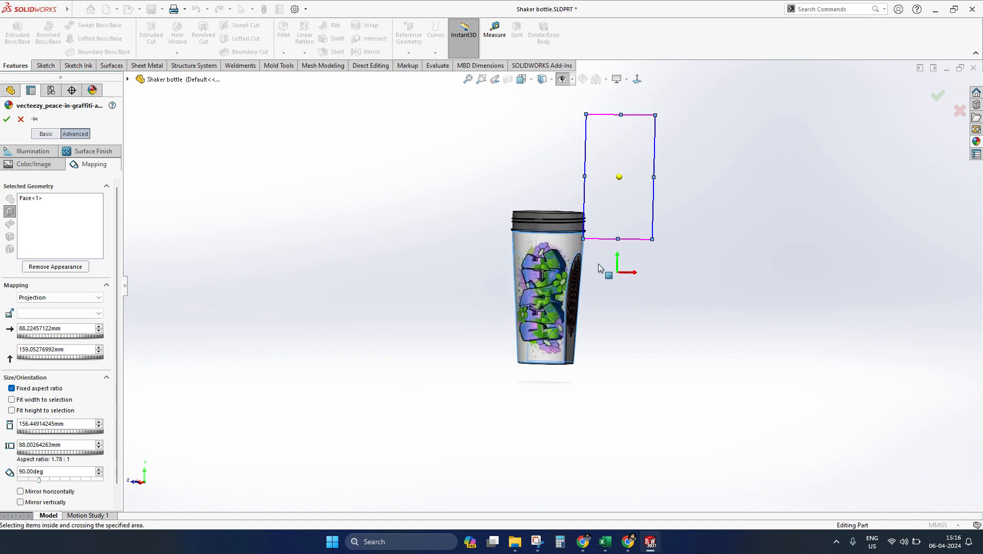
scroll(562, 268, "down", 4)
middle_click_drag(513, 293, 524, 315)
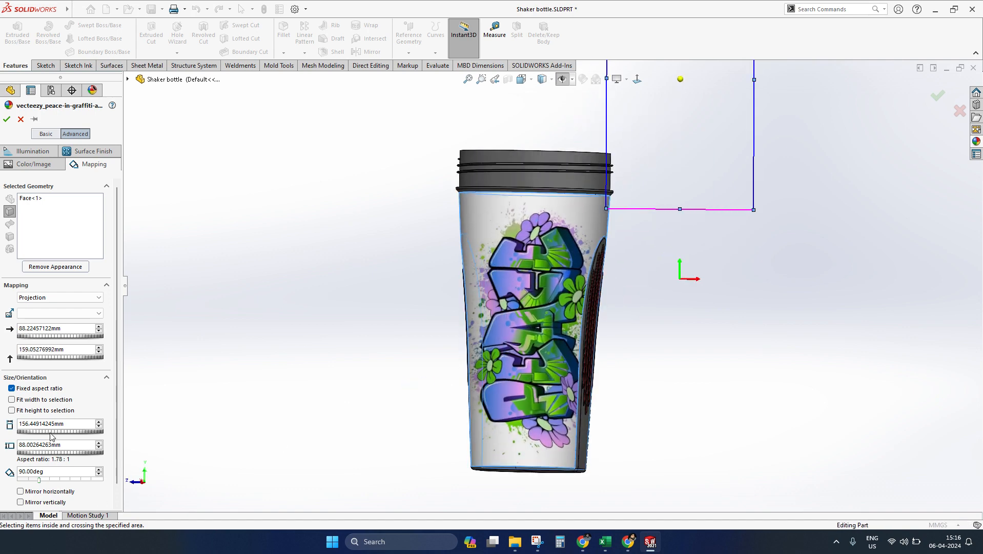
- Shift the graffiti image horizontally to about 98 mm and resize it to about 154 × 86 mm
scroll(53, 435, "up", 2)
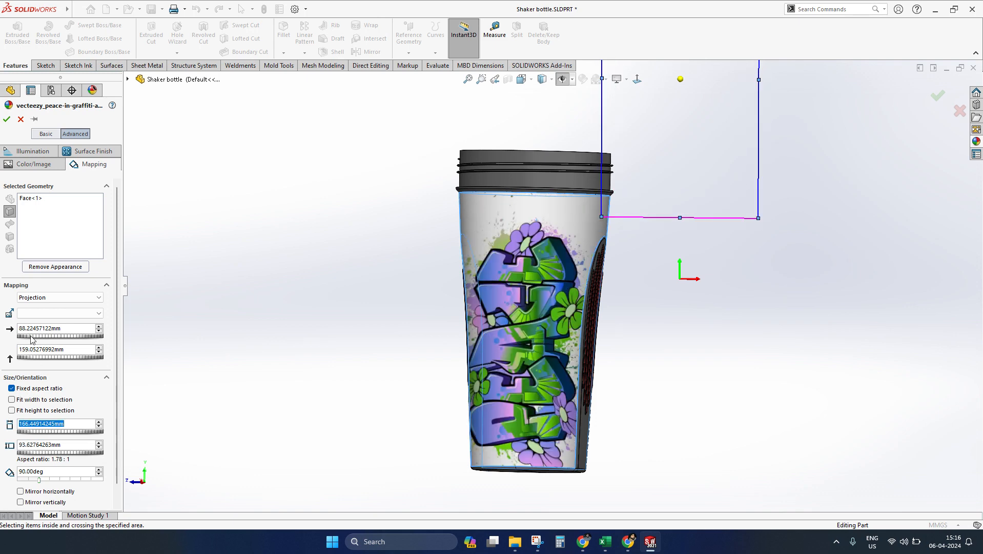
scroll(32, 339, "up", 2)
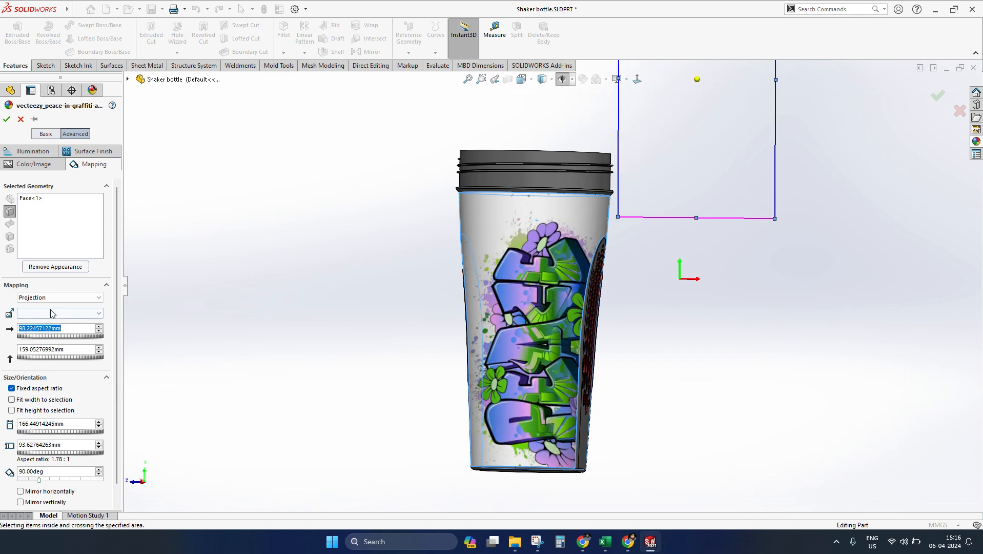
scroll(656, 137, "up", 2)
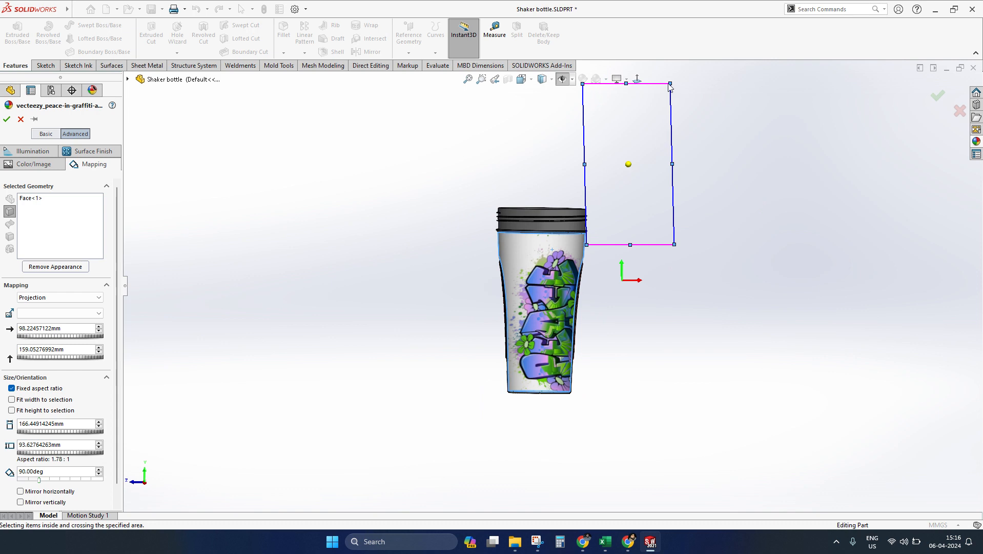
left_click_drag(670, 82, 664, 96)
middle_click_drag(655, 339, 597, 336)
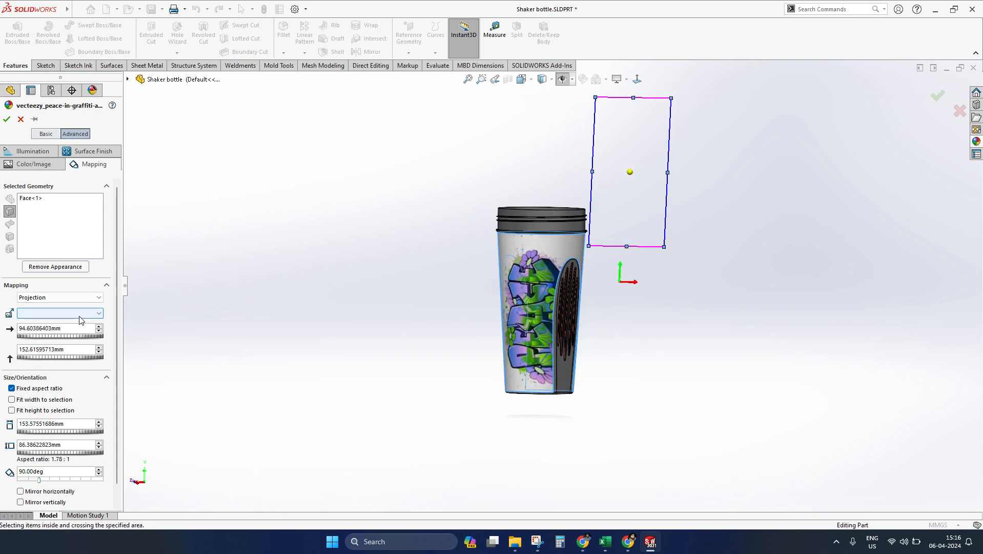
- Set the graffiti image's horizontal location to about 84.6 mm and accept the appearance changes
left_click(98, 326)
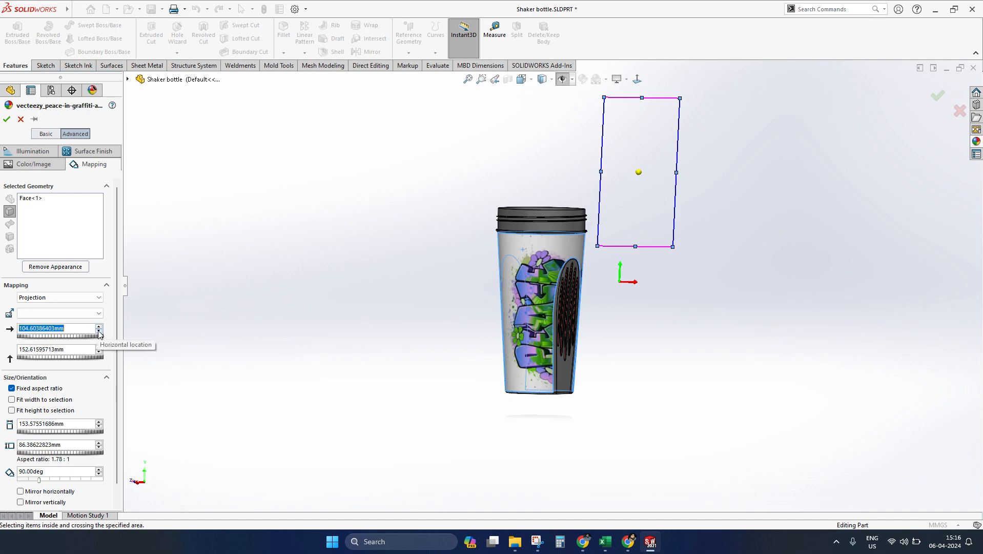
left_click(99, 332)
left_click(99, 332)
mouse_move(312, 359)
middle_mouse_down()
mouse_move(358, 342)
mouse_move(358, 323)
mouse_move(320, 354)
middle_mouse_up()
scroll(518, 310, "down", 3)
middle_click_drag(518, 319, 558, 292)
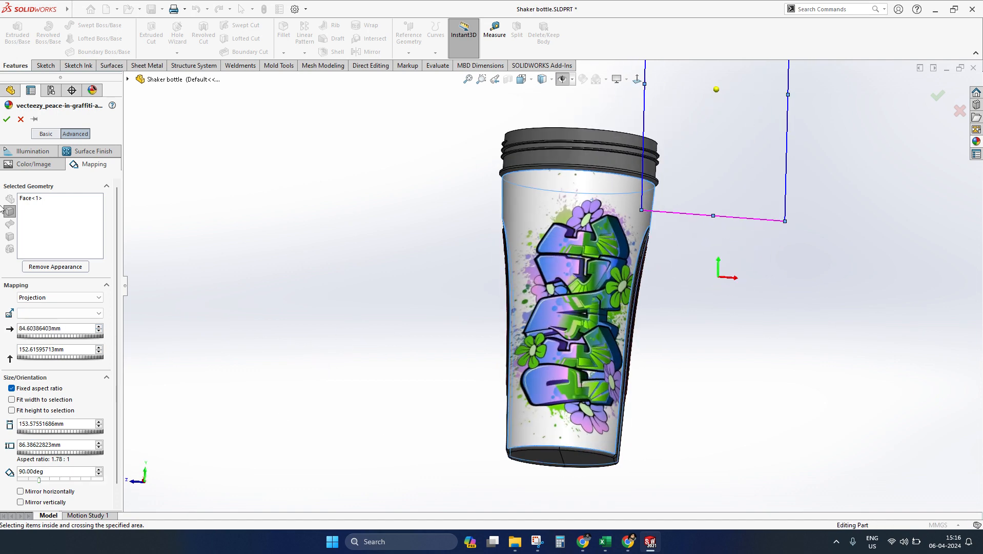
left_click(7, 118)
- Apply the Plain White scene to the shaker bottle's background
mouse_move(684, 325)
middle_mouse_down()
mouse_move(778, 364)
mouse_move(511, 467)
mouse_move(421, 396)
mouse_move(430, 373)
mouse_move(662, 433)
mouse_move(659, 451)
mouse_move(677, 405)
middle_mouse_up()
scroll(647, 278, "down", 3)
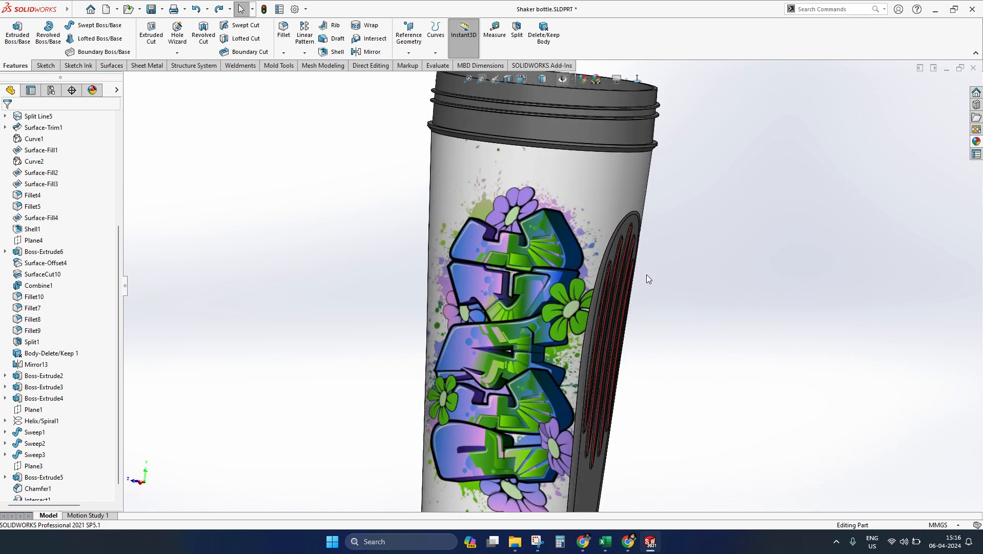
left_click(543, 80)
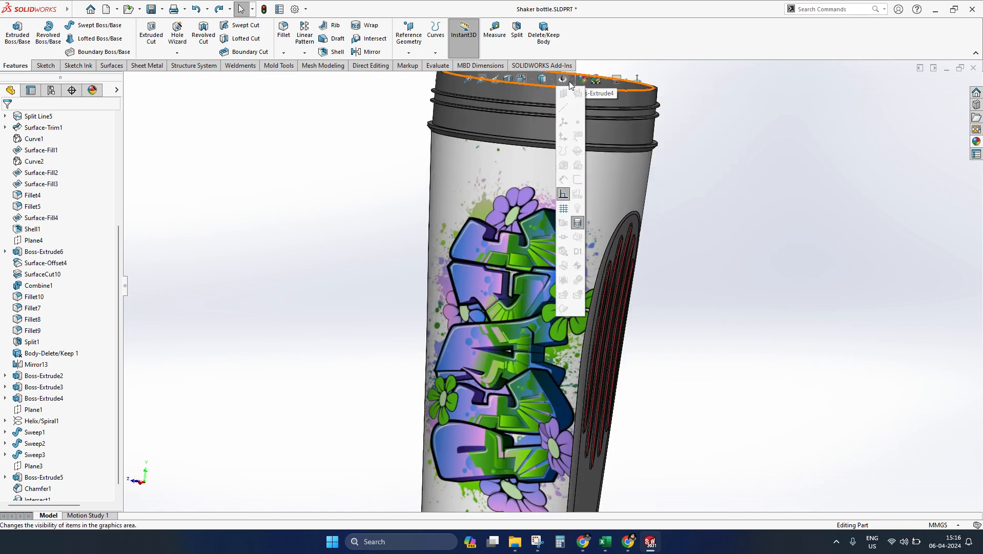
mouse_move(612, 87)
left_click(623, 106)
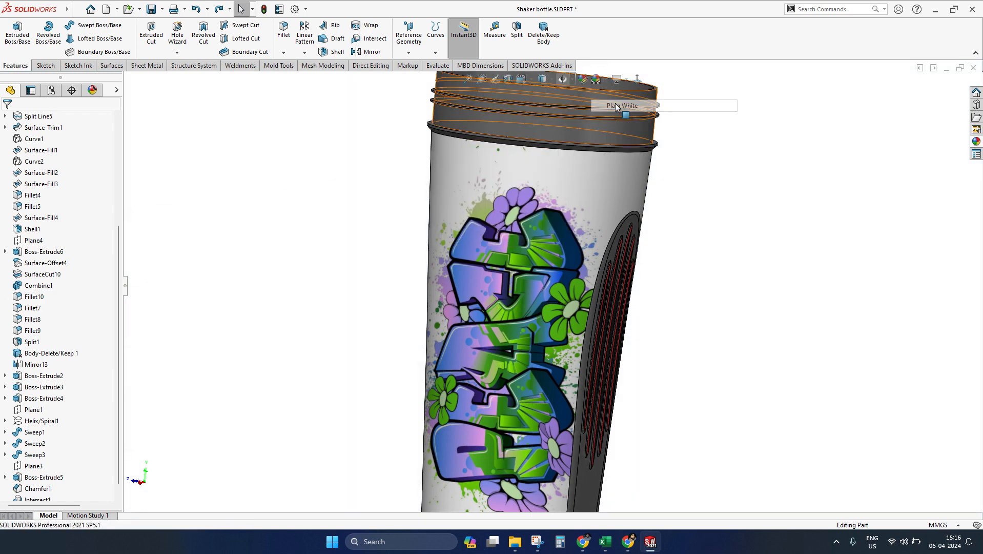
- Examine the graffiti-covered bottle from several angles, including the isometric view
scroll(641, 281, "up", 3)
mouse_move(639, 281)
middle_mouse_down()
mouse_move(630, 264)
mouse_move(631, 295)
middle_mouse_up()
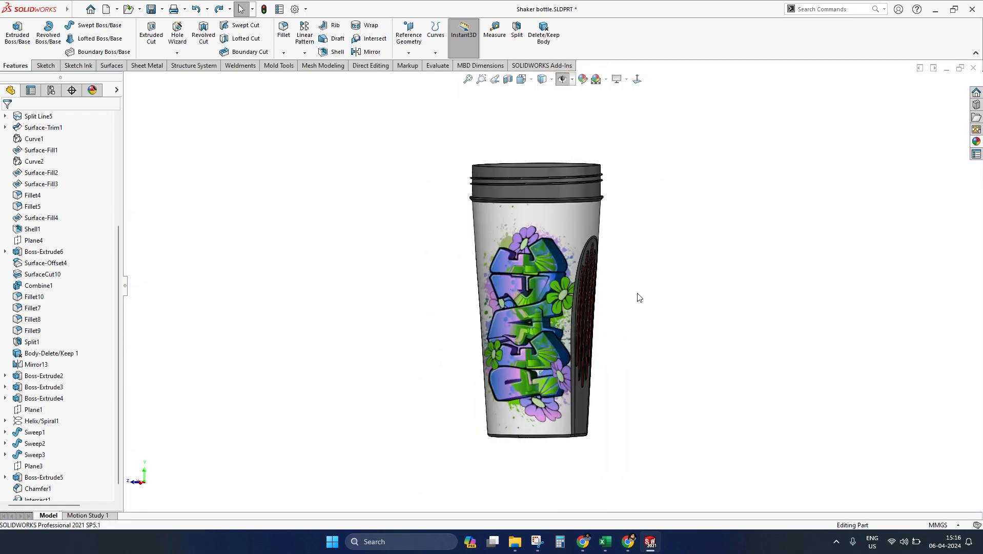
key("ctrl+7")
scroll(605, 133, "down", 3)
scroll(623, 371, "up", 3)
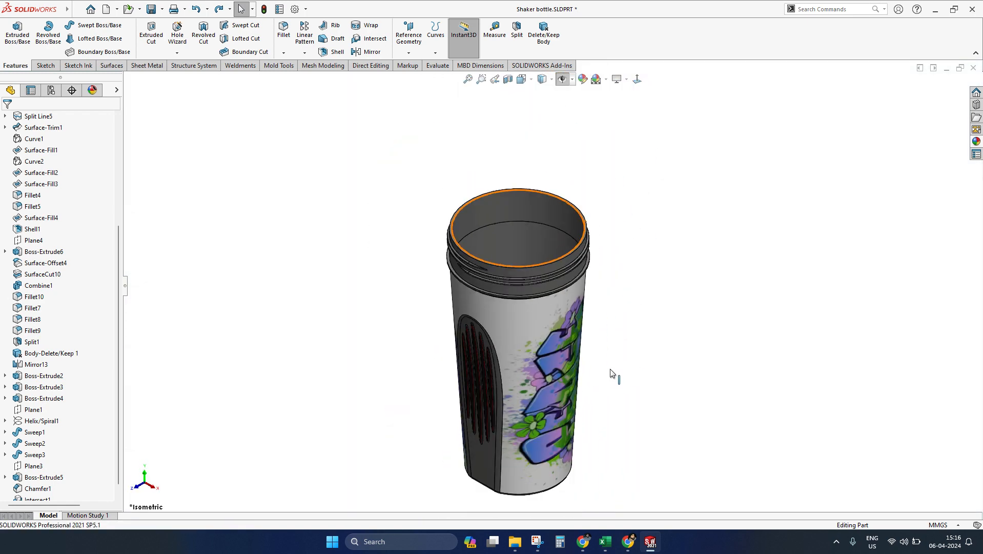
scroll(627, 416, "down", 1)
scroll(605, 393, "down", 1)
middle_click_drag(590, 380, 574, 333)
scroll(652, 330, "up", 4)
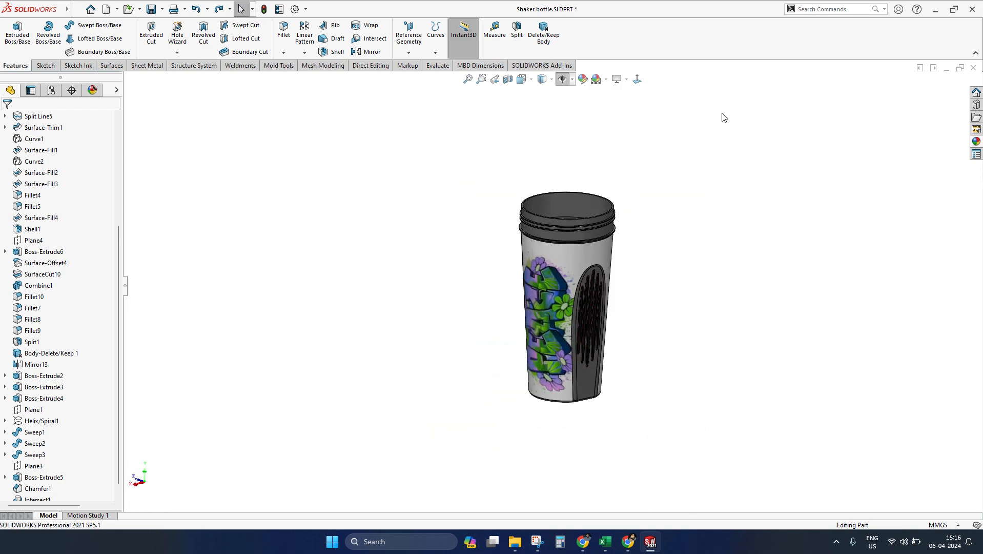
- Switch to the WATER BOTTLE assembly and rebuild it with the changed bottle model
mouse_move(659, 546)
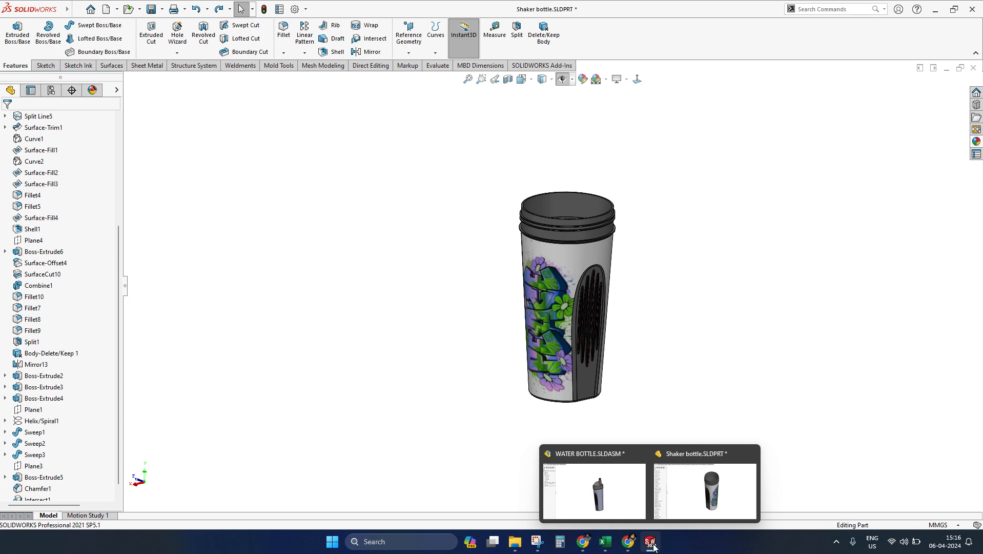
left_click(595, 490)
left_click(91, 55)
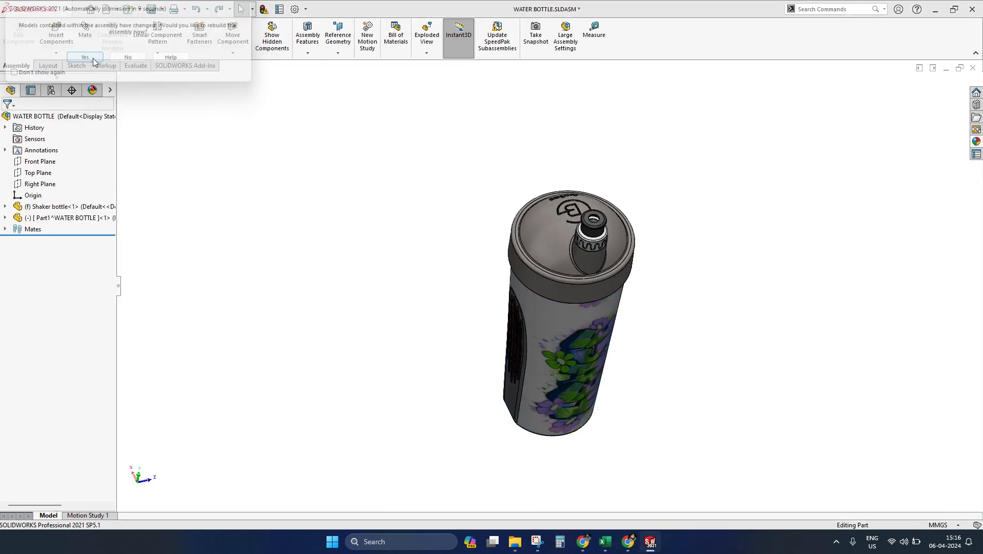
- Examine the graffiti, grip and lid of the assembled water bottle from several angles
scroll(572, 328, "down", 4)
middle_click_drag(590, 358, 481, 255)
scroll(752, 375, "up", 4)
scroll(705, 353, "down", 3)
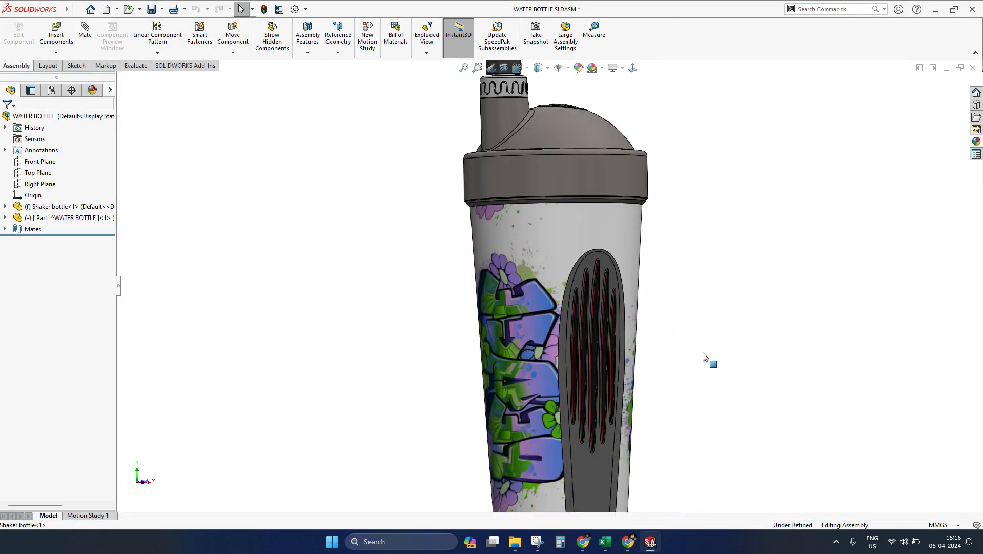
middle_click_drag(582, 348, 613, 380)
scroll(611, 383, "up", 3)
scroll(553, 207, "down", 2)
middle_click_drag(565, 249, 643, 335)
scroll(494, 273, "up", 3)
scroll(668, 276, "down", 1)
scroll(669, 277, "down", 1)
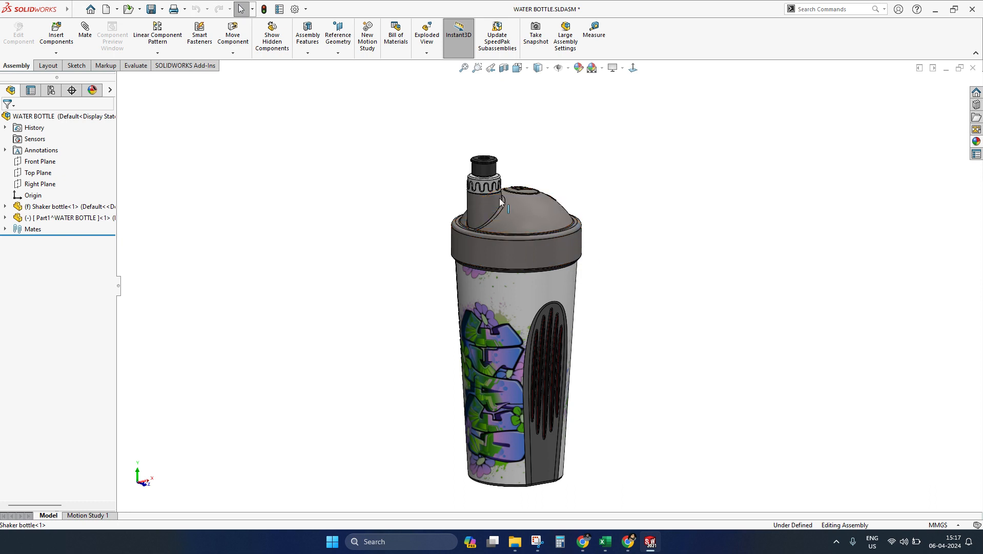
- Browse the appearance library's Fabric and Organic categories, viewing the Cloth and Wood appearances
left_click(978, 143)
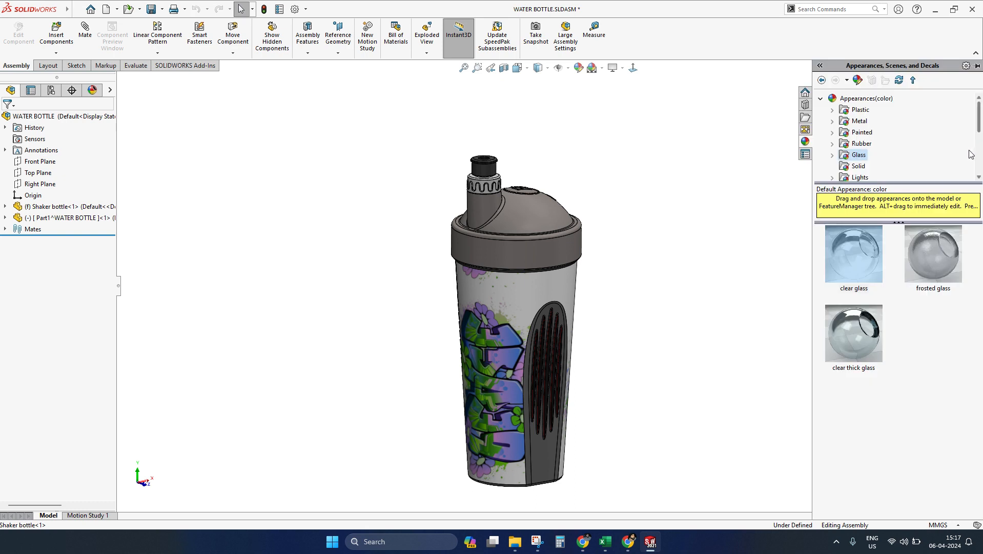
scroll(882, 154, "down", 3)
scroll(863, 124, "up", 1)
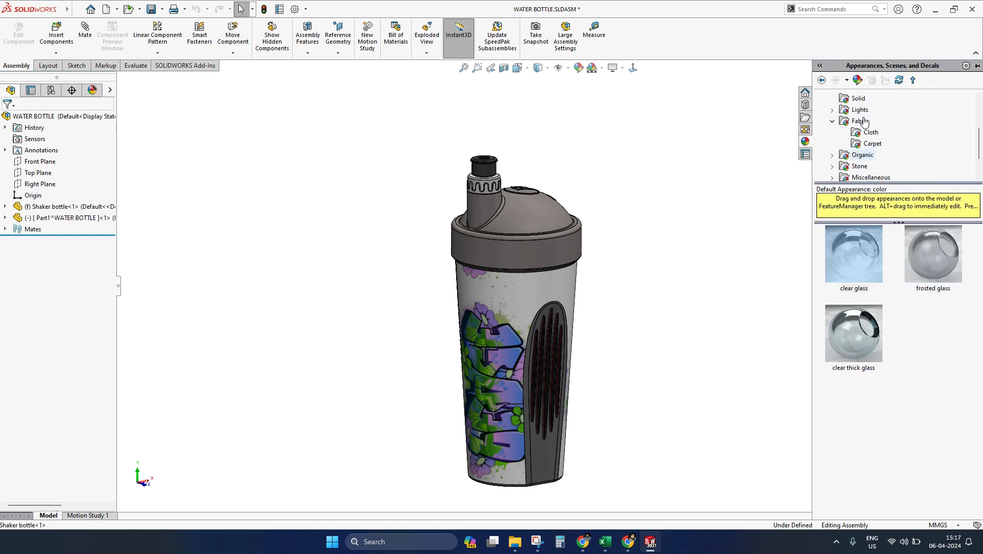
scroll(866, 138, "down", 1)
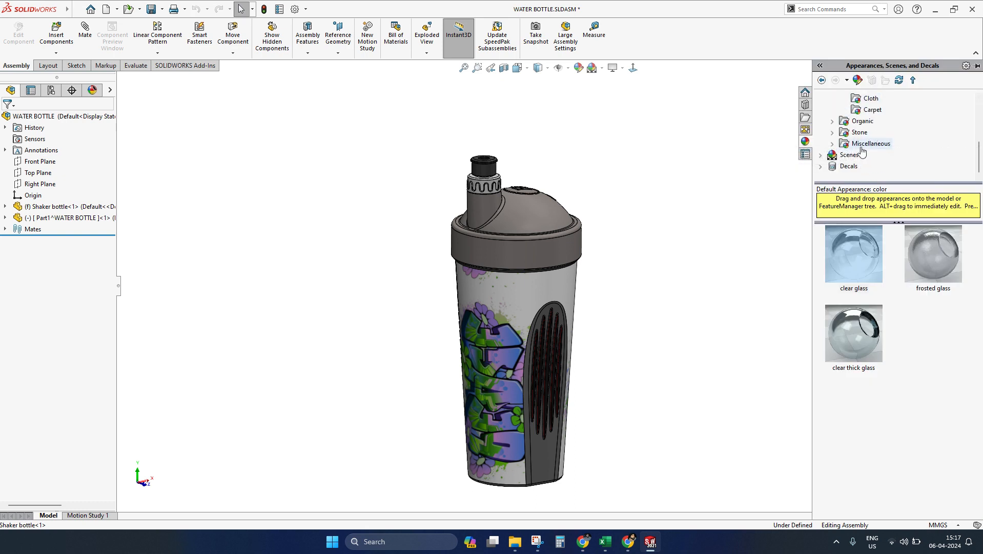
scroll(864, 150, "up", 1)
left_click(873, 133)
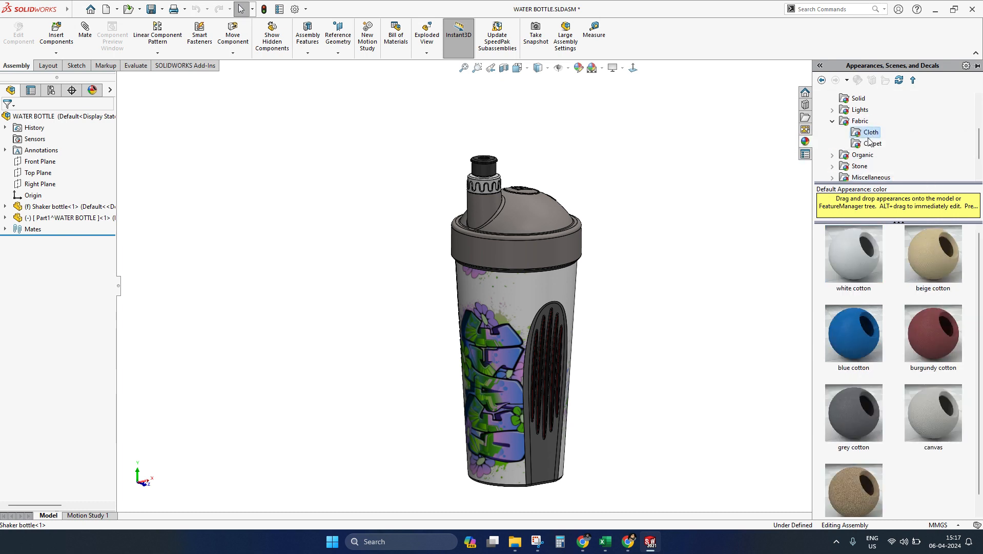
scroll(861, 154, "down", 1)
left_click(834, 123)
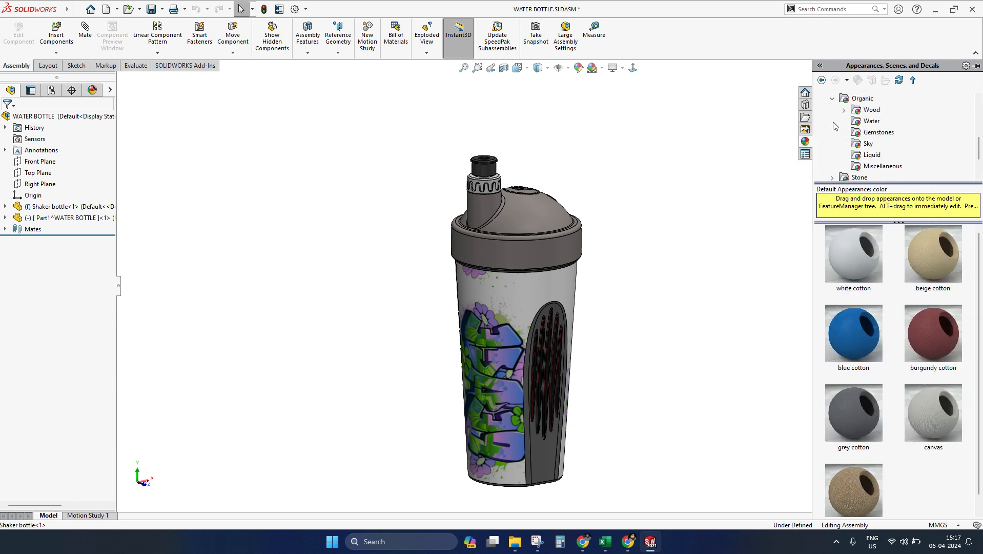
left_click(874, 110)
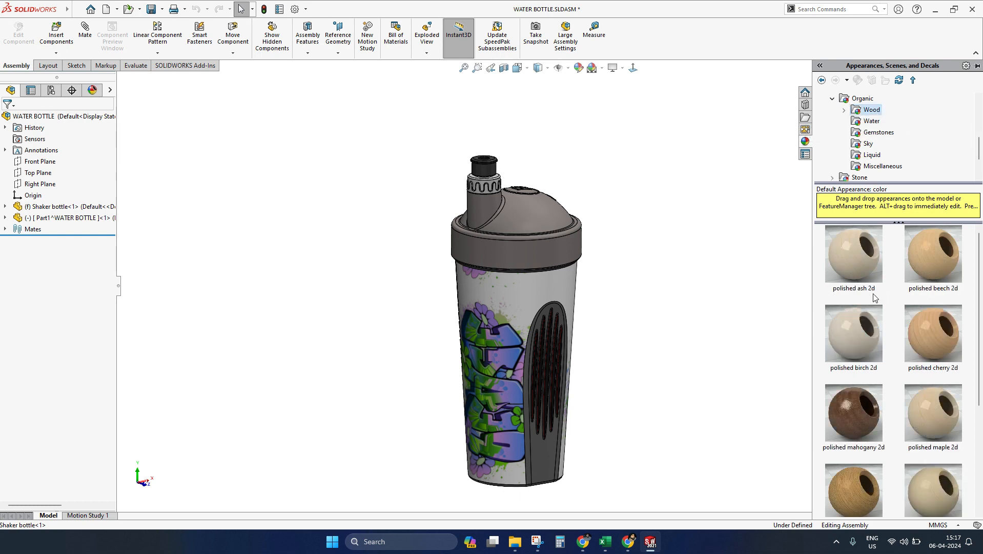
- Apply the polished beech 2d wood appearance to the body of the water bottle's lid
left_click_drag(813, 257, 545, 216)
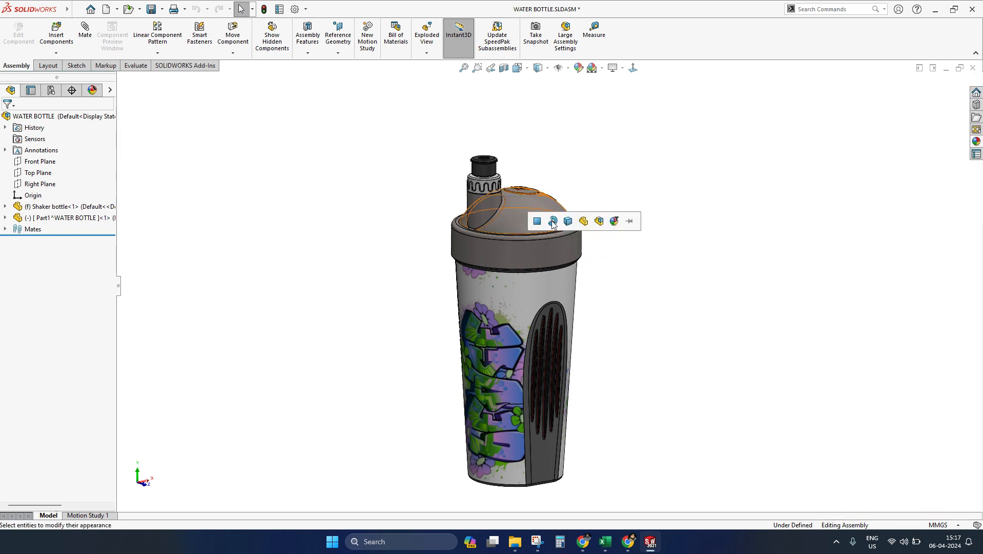
left_click(567, 220)
scroll(555, 231, "up", 3)
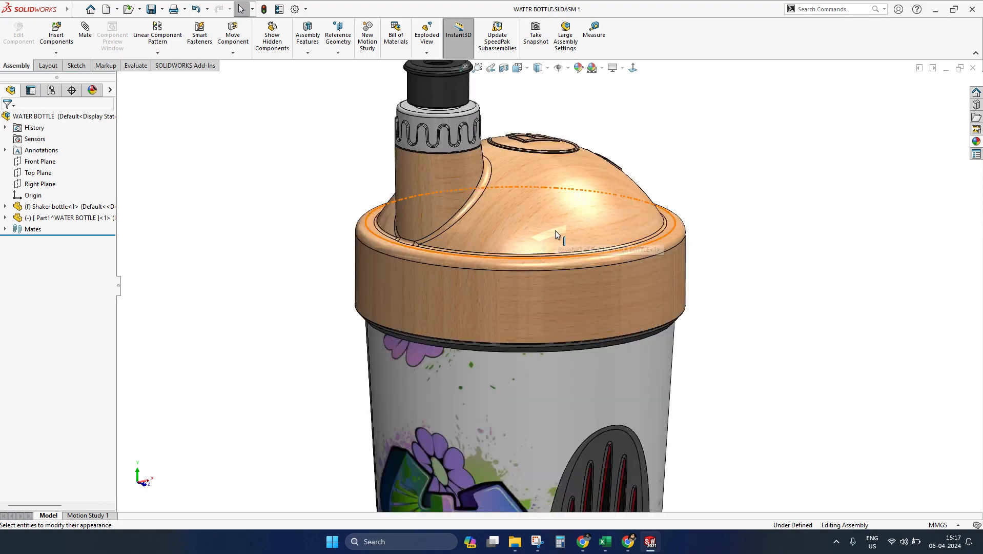
- Examine the wood-finished lid, its embossed logo, the spout and the bottle body from several angles
middle_click_drag(555, 230, 461, 314)
scroll(558, 220, "down", 4)
scroll(674, 240, "up", 2)
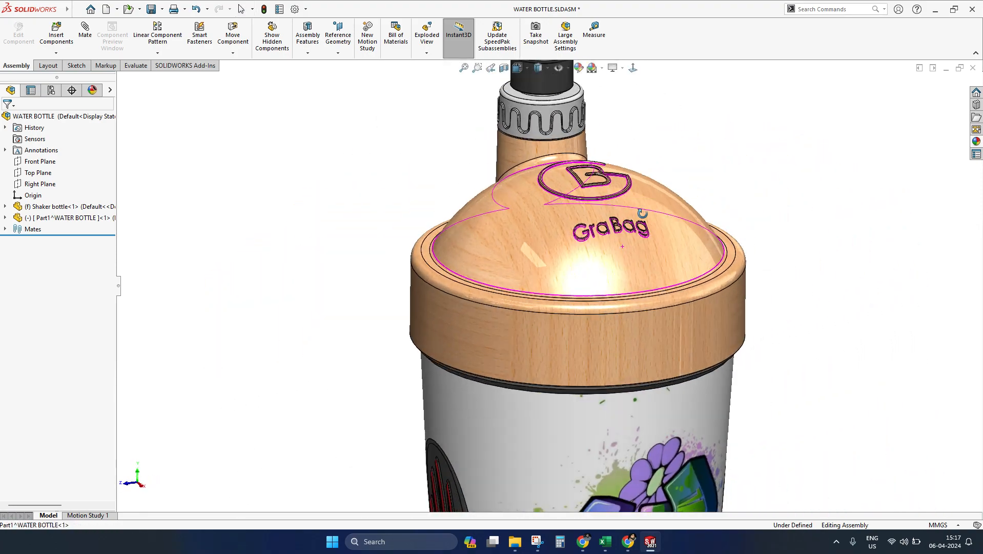
middle_click_drag(675, 240, 679, 268)
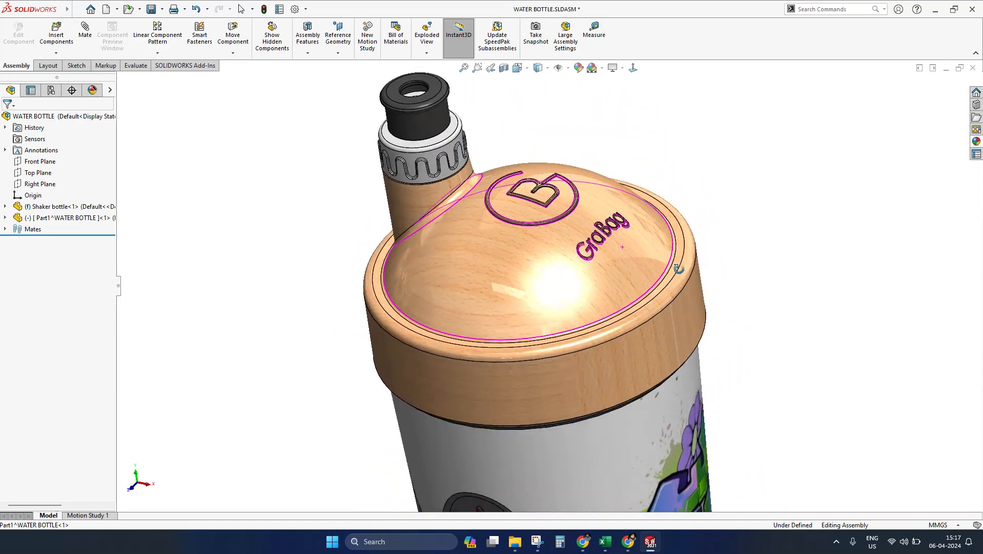
scroll(692, 278, "down", 4)
scroll(579, 330, "up", 4)
middle_click_drag(579, 332, 503, 293)
scroll(576, 314, "down", 5)
scroll(603, 317, "up", 5)
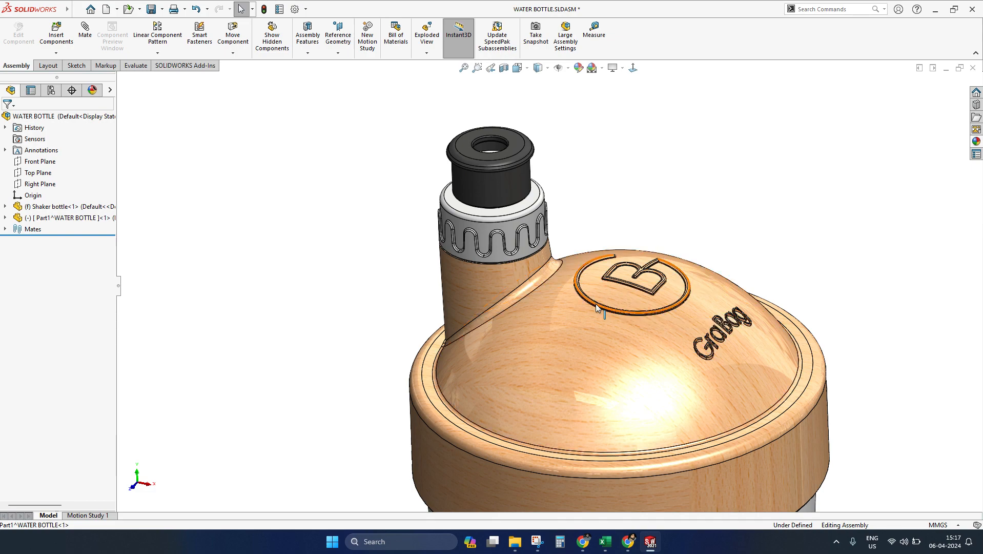
scroll(585, 324, "up", 8)
scroll(588, 382, "down", 6)
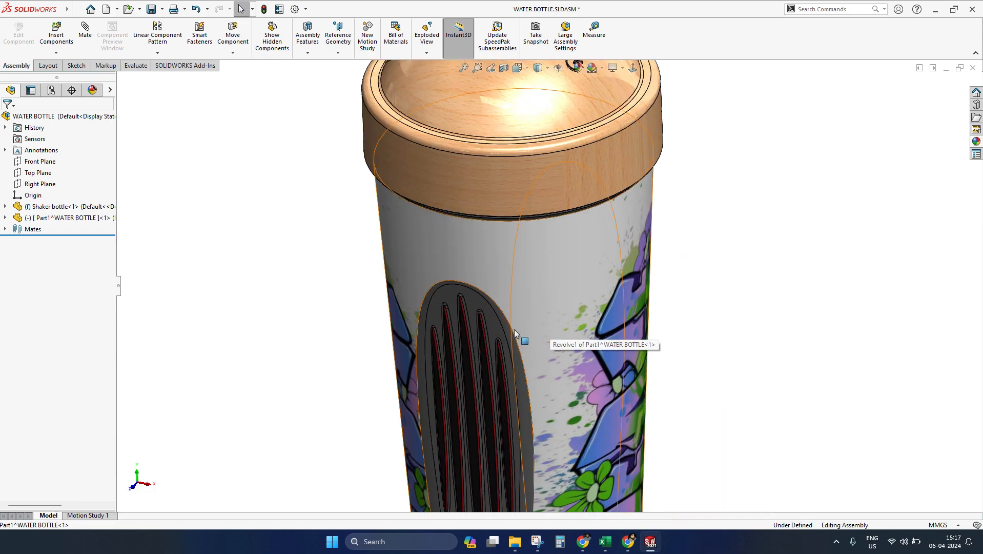
scroll(493, 365, "down", 5)
scroll(590, 307, "up", 3)
scroll(613, 282, "up", 8)
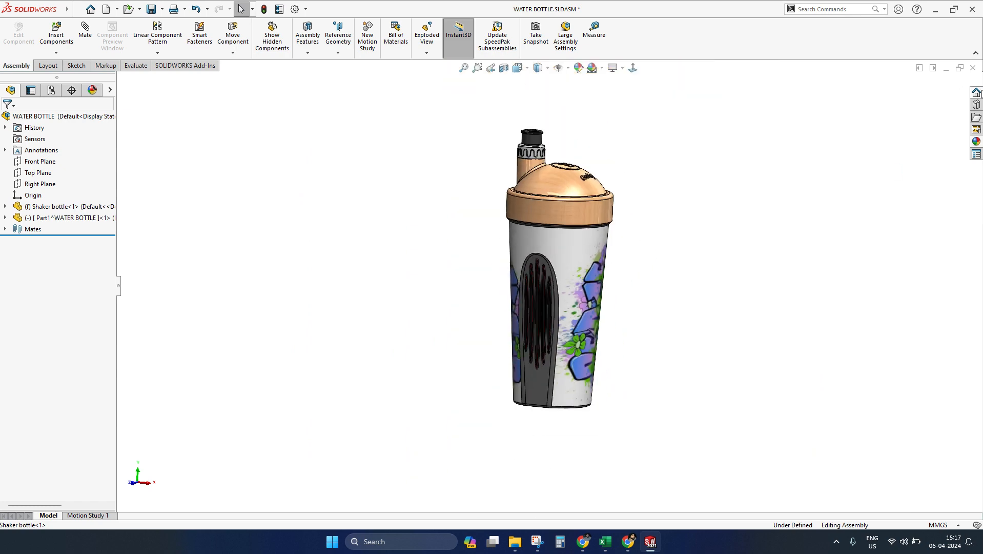
- Apply an appearance from the library's Plastic category to the grip body on the side of the bottle
left_click(977, 144)
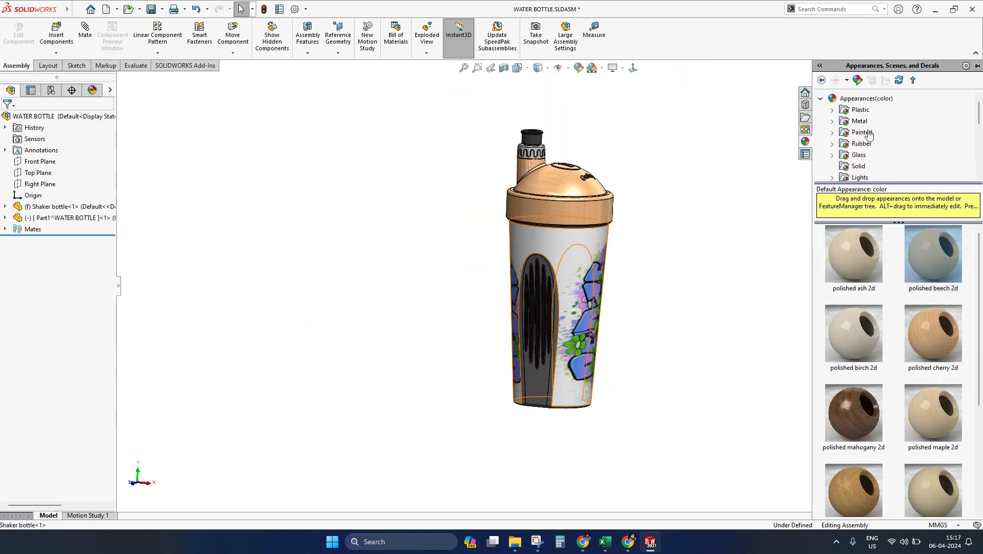
left_click(859, 169)
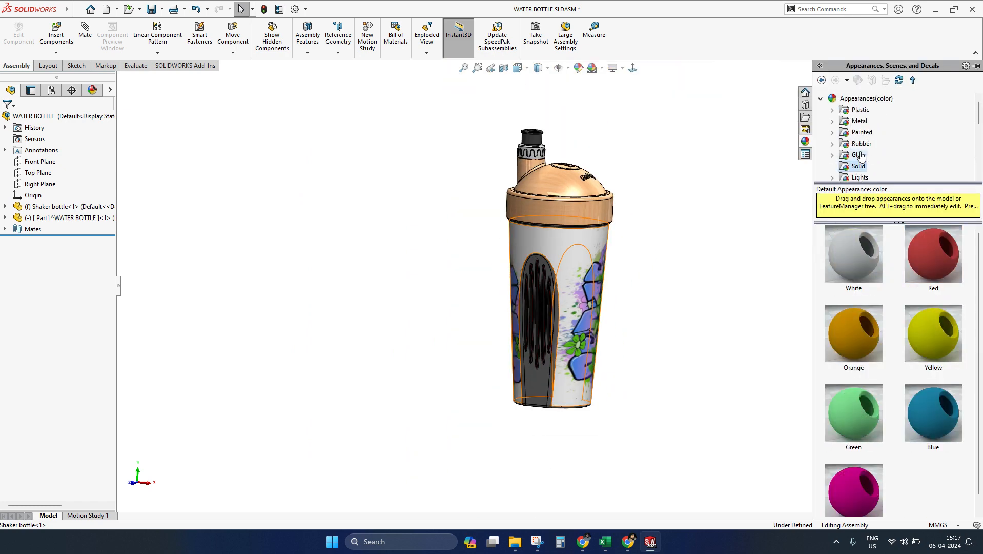
left_click(861, 133)
scroll(864, 129, "down", 2)
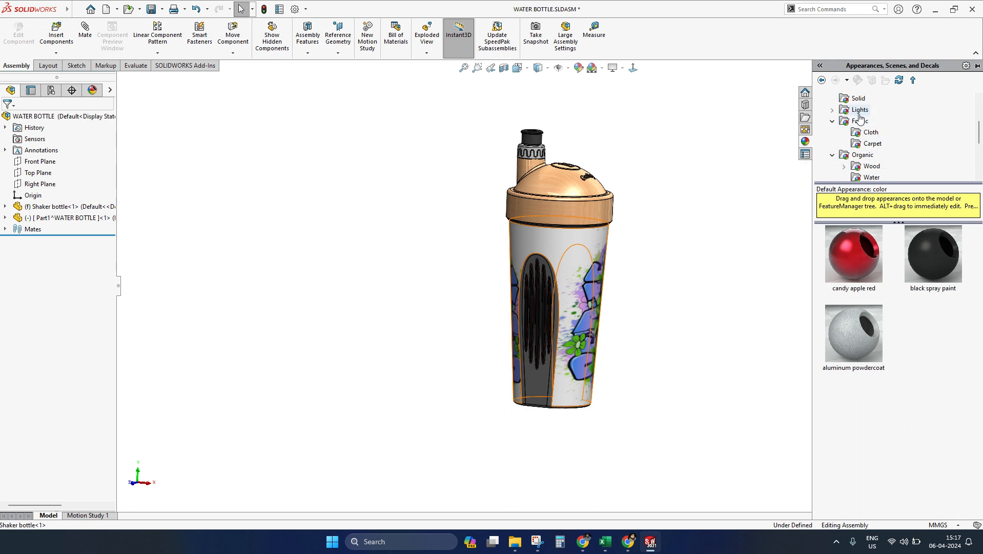
scroll(867, 148, "up", 1)
scroll(865, 138, "up", 1)
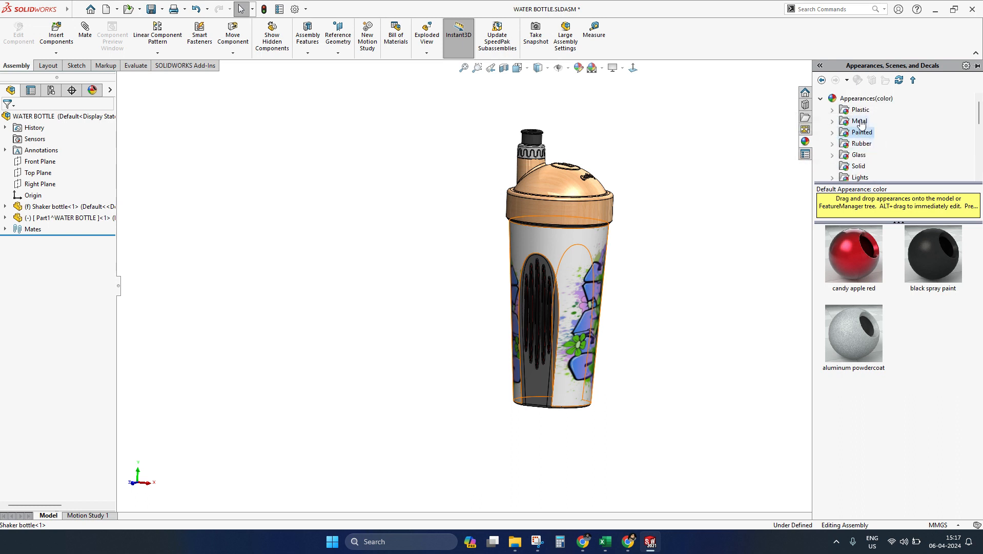
left_click(861, 111)
left_click_drag(934, 409, 539, 385)
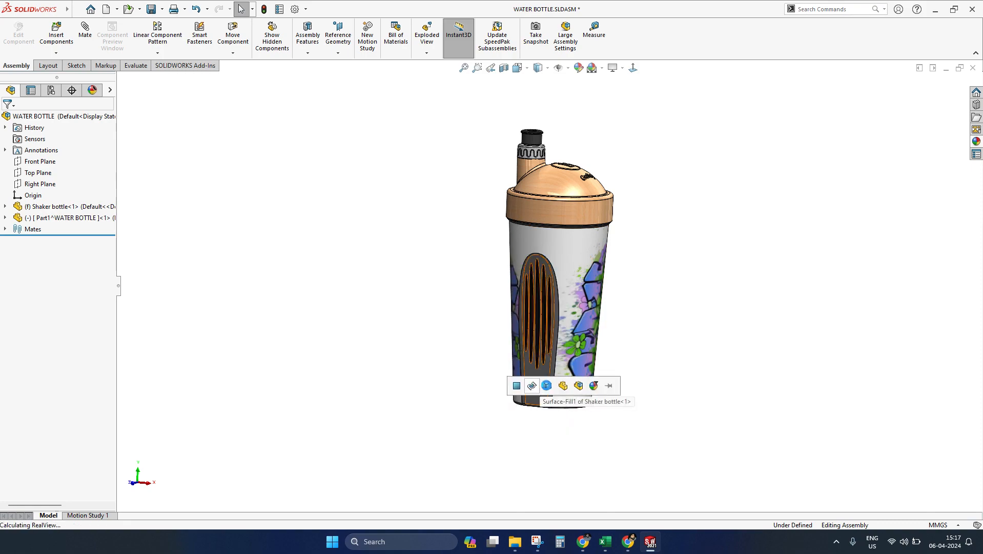
left_click(546, 385)
- Examine the water bottle's plastic grip, wooden lid and spout close up and from several angles
scroll(554, 304, "down", 3)
middle_click_drag(554, 304, 561, 278)
scroll(561, 278, "up", 3)
scroll(537, 171, "down", 3)
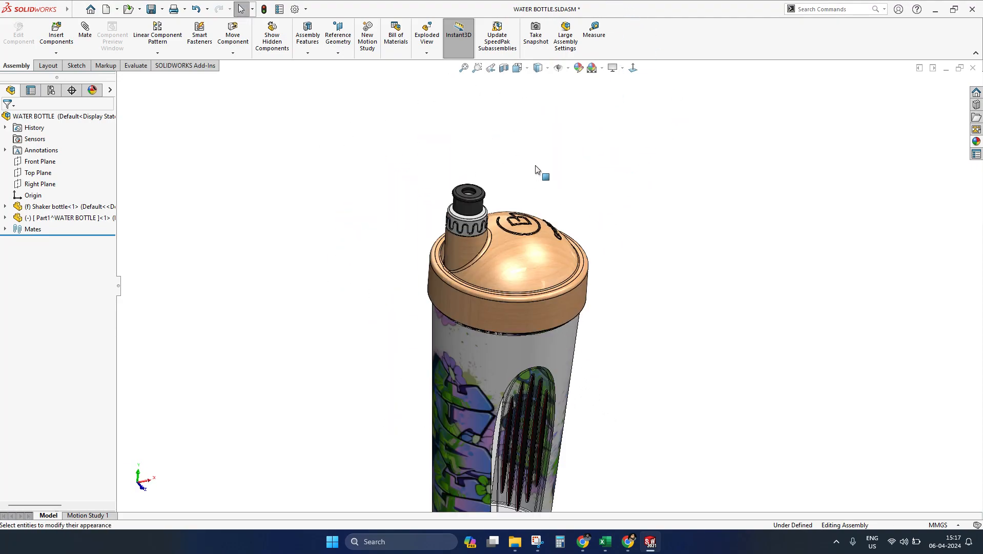
scroll(479, 210, "down", 5)
middle_click_drag(470, 211, 472, 152)
scroll(593, 281, "up", 10)
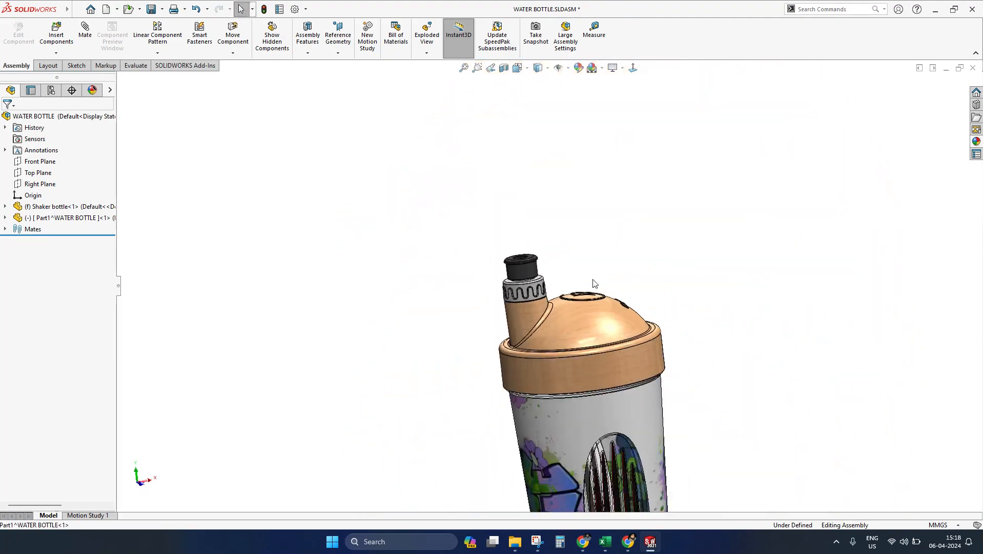
middle_click_drag(595, 280, 628, 287)
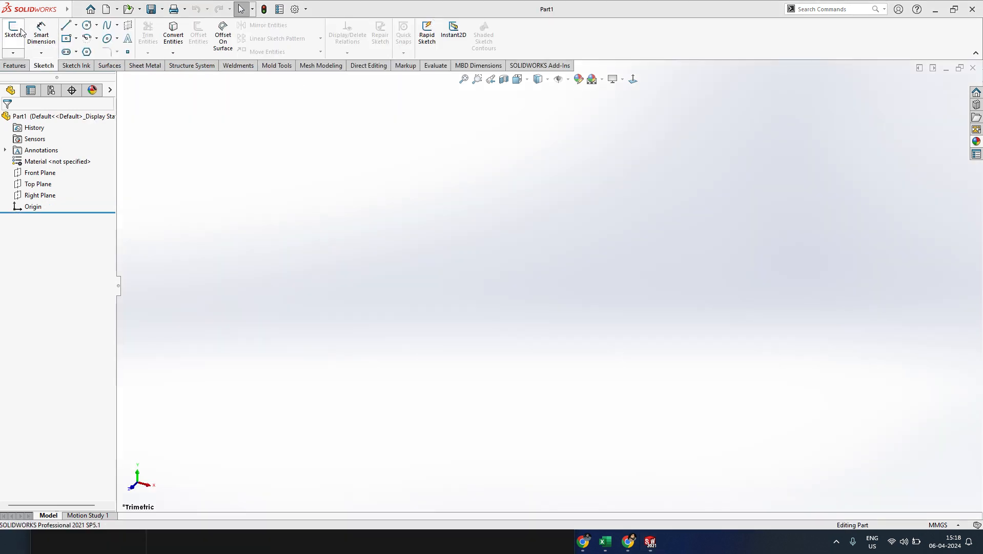
- Start a sketch on the Front Plane of the new part and draw a horizontal line about 59 mm long from the origin
left_click(21, 32)
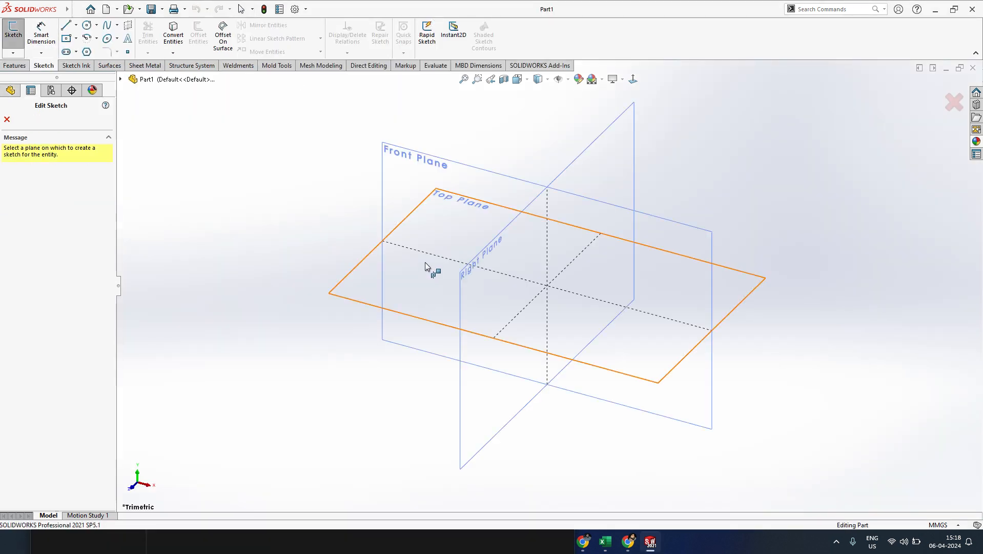
left_click(369, 200)
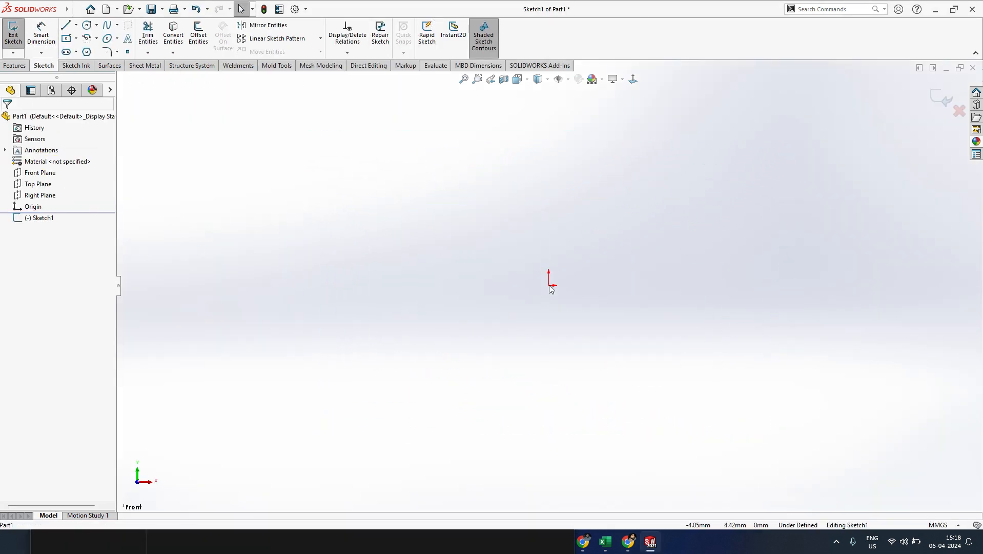
key("l")
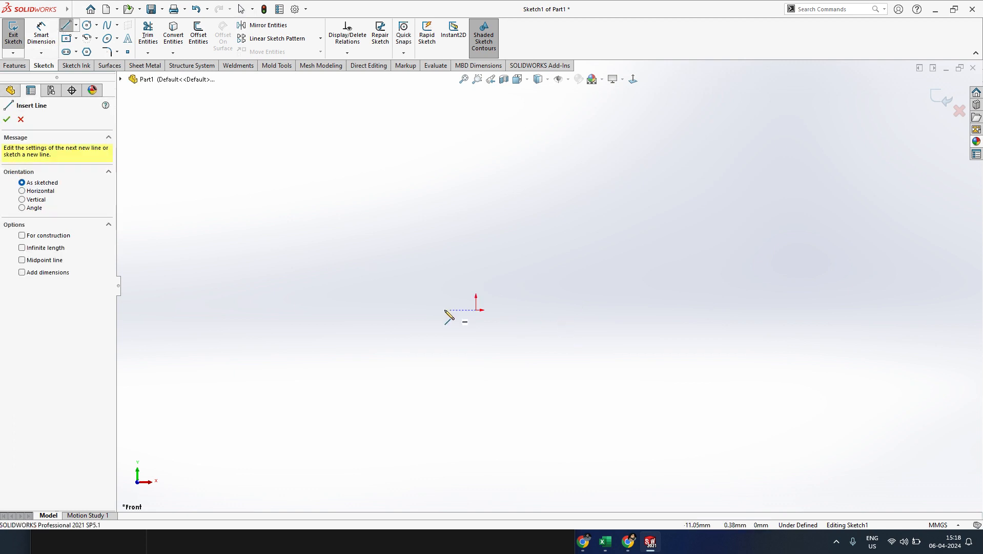
left_click(477, 310)
left_click(615, 310)
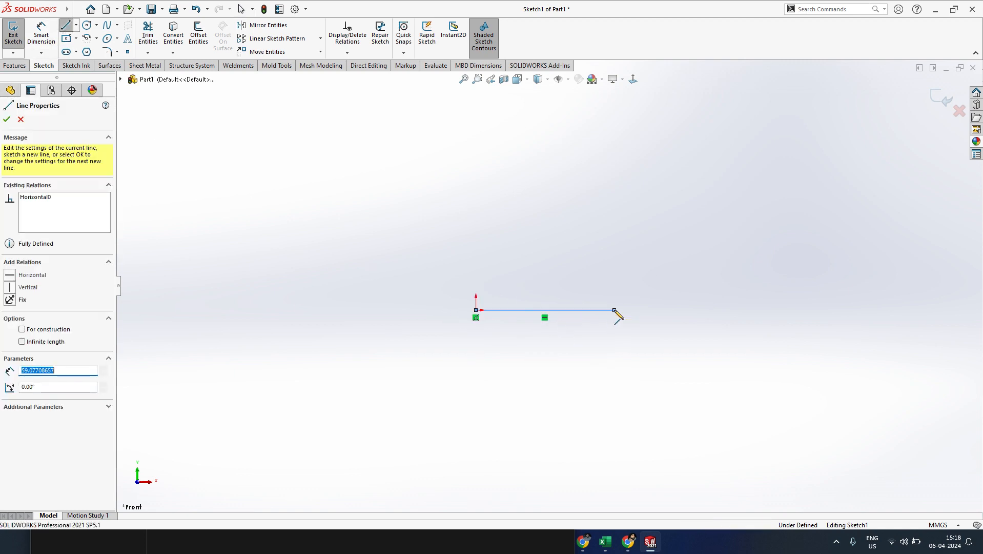
key("Escape")
- Draw a wavy six-point spline from the line's free end up to a point about 238 mm directly above the origin
scroll(617, 293, "up", 3)
scroll(623, 206, "down", 2)
scroll(605, 209, "up", 3)
scroll(599, 212, "down", 2)
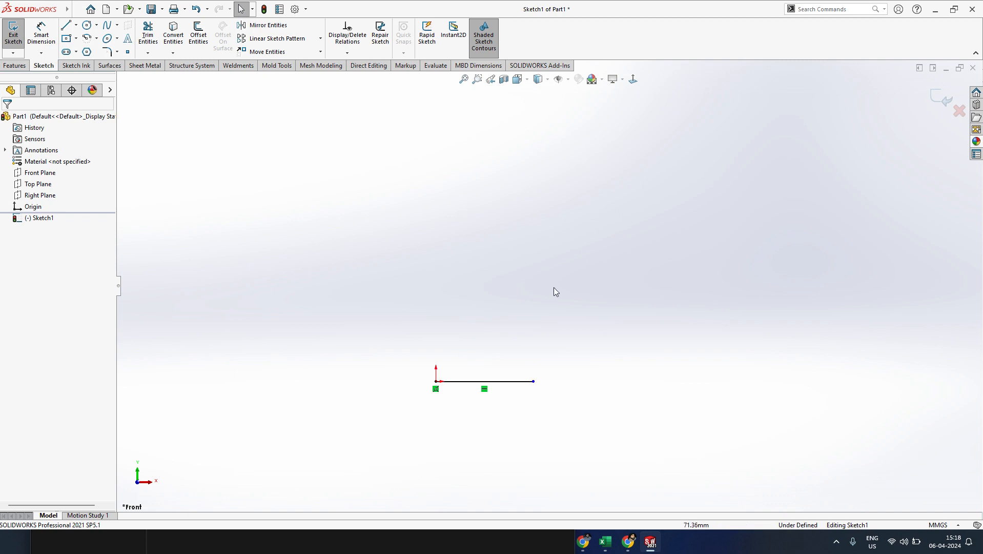
left_click(534, 381)
left_click(477, 286)
left_click(578, 199)
scroll(581, 204, "up", 2)
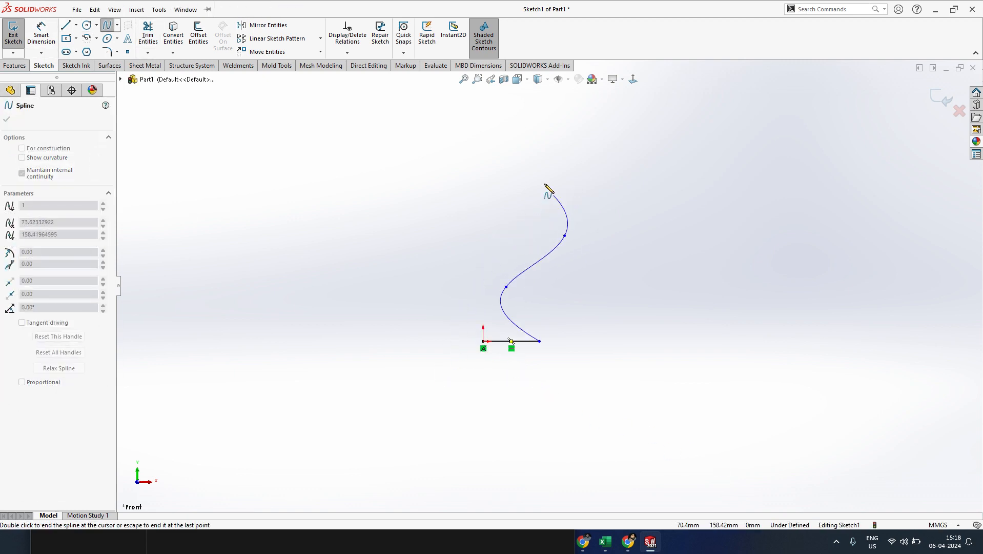
left_click(511, 185)
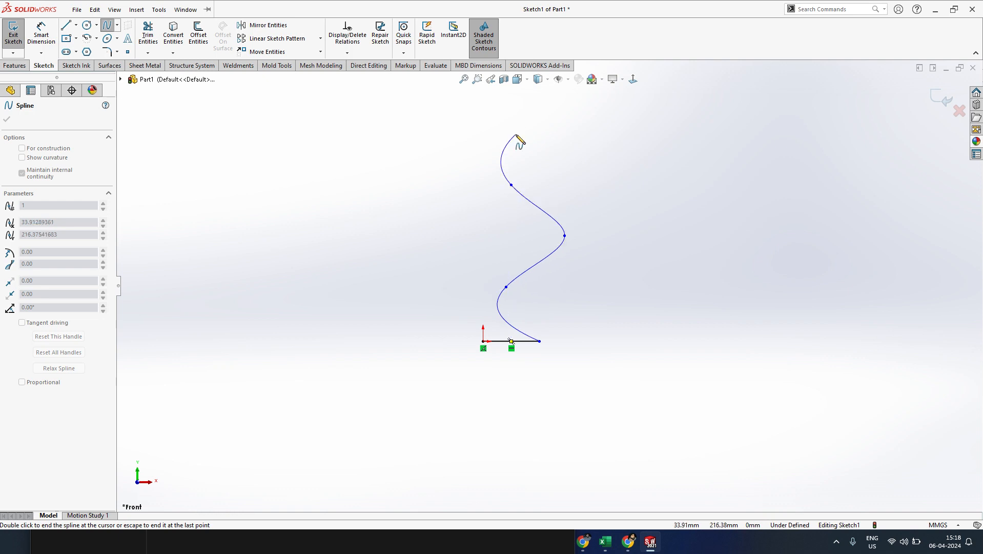
left_click(512, 131)
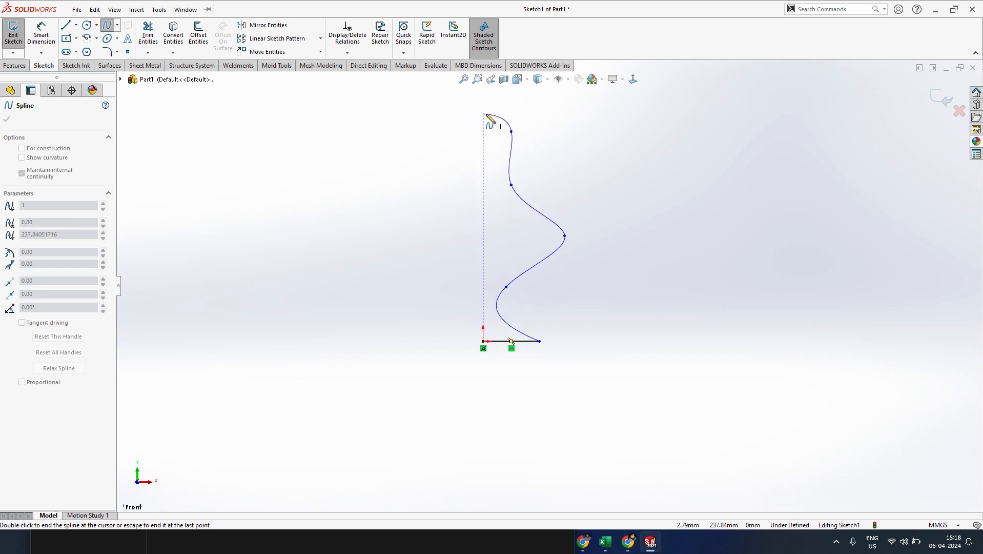
double_click(484, 115)
key("Escape")
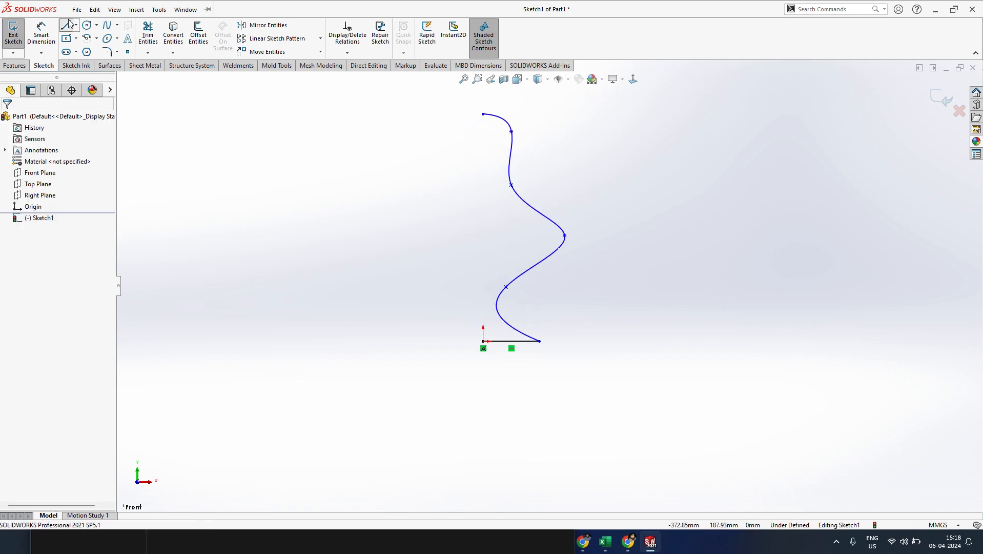
- Draw a vertical line about 38 mm long downward from the origin and convert it to construction geometry
left_click(68, 22)
left_click_drag(484, 341, 483, 377)
key("Escape")
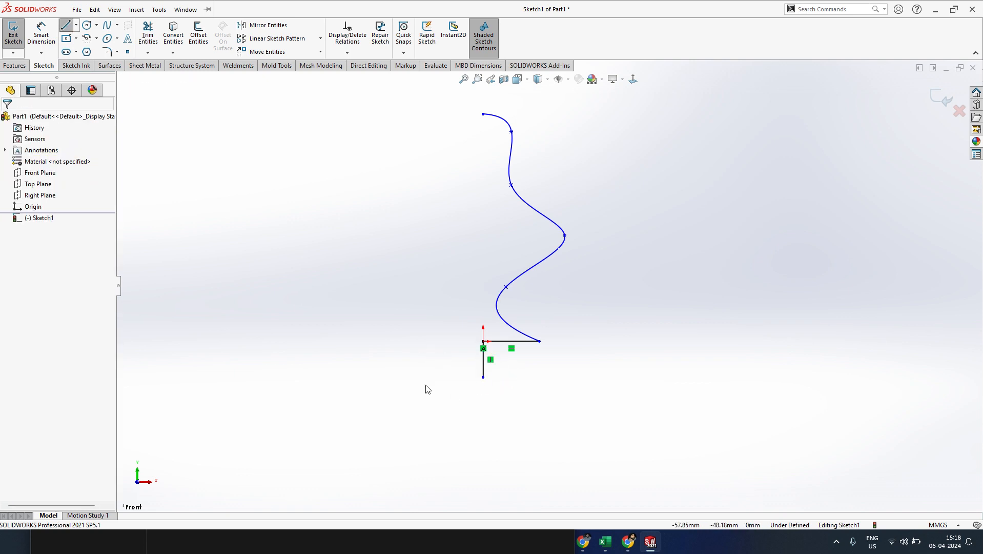
left_click(486, 370)
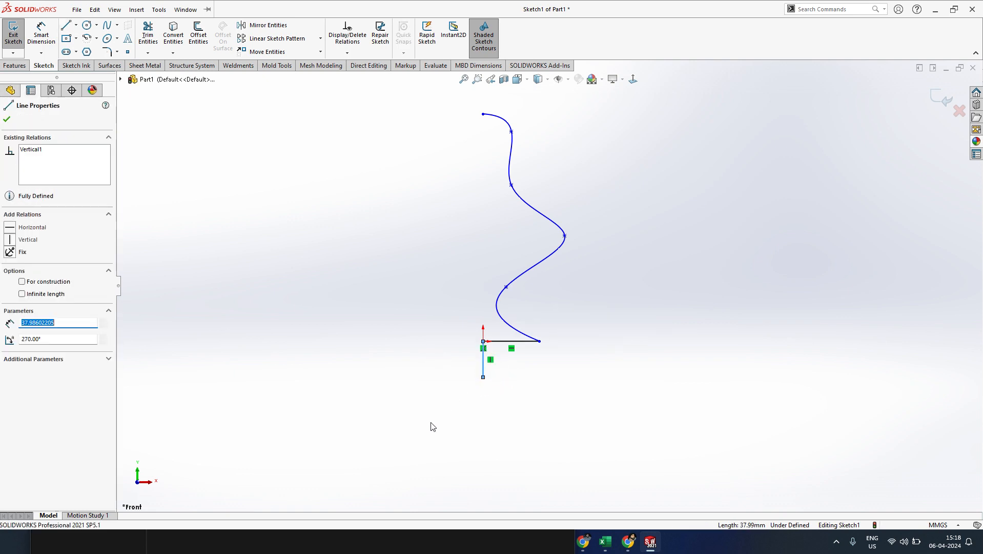
left_click(22, 281)
left_click(482, 310)
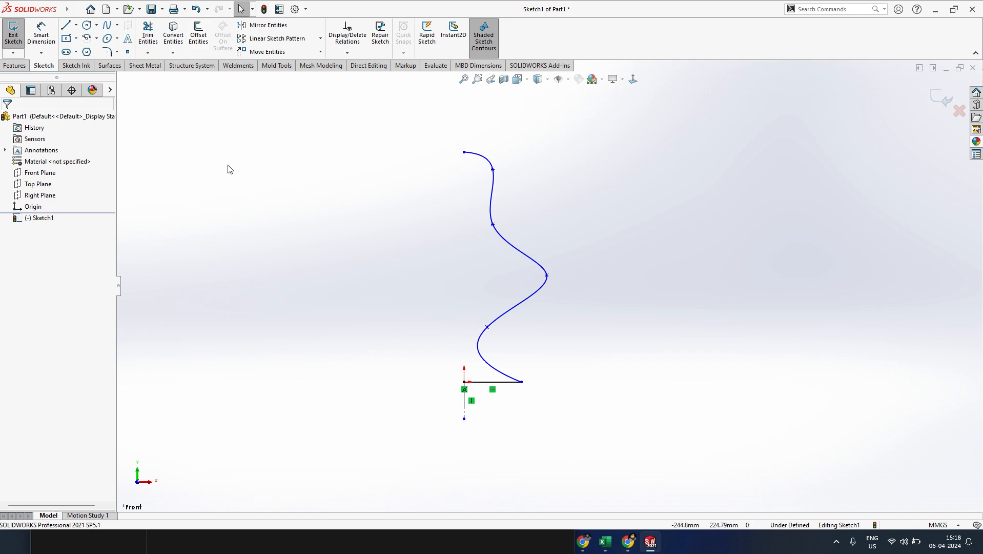
- Exit the sketch and revolve the spline profile 360 degrees about the vertical construction line into a solid
left_click(13, 34)
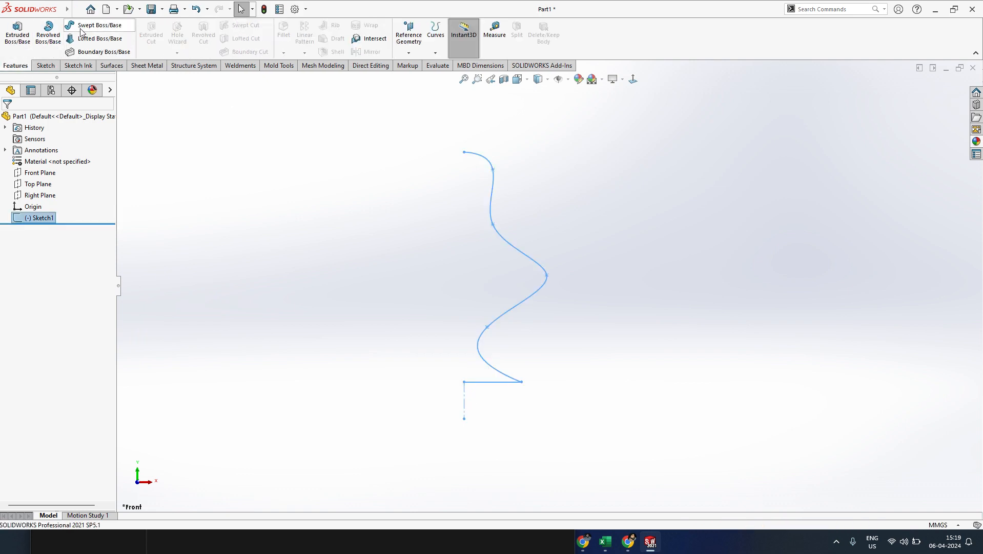
left_click(46, 31)
left_click(516, 278)
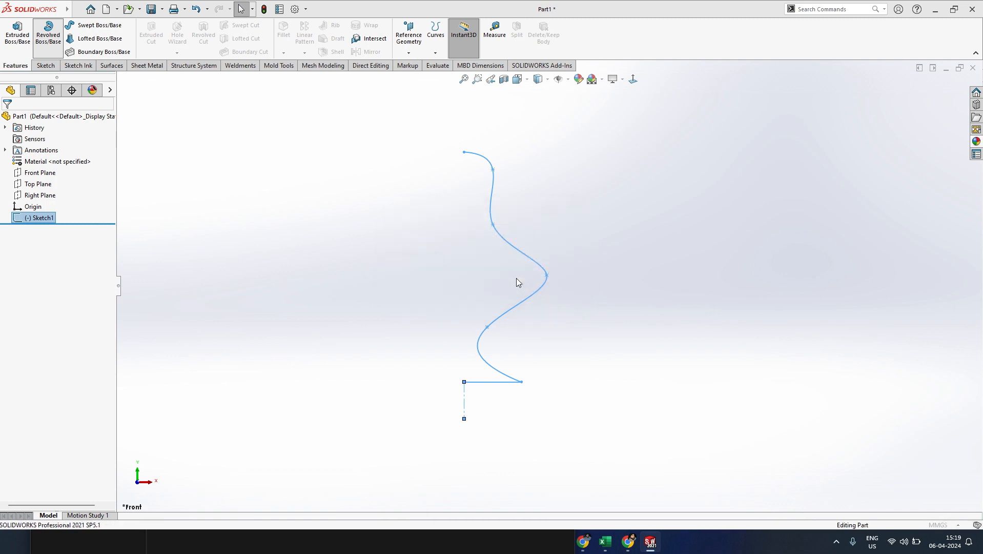
scroll(465, 260, "up", 2)
middle_click_drag(590, 350, 627, 310)
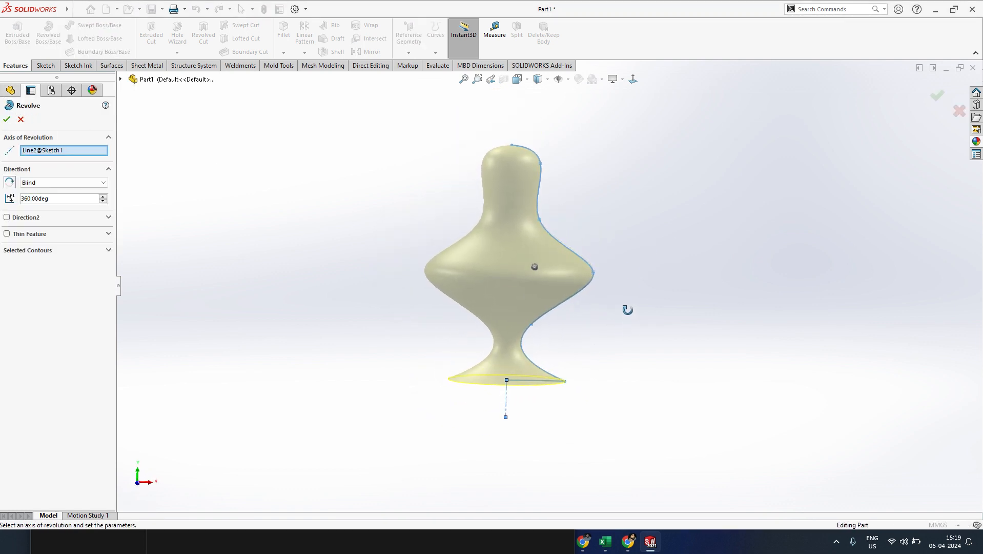
left_click(7, 120)
left_click(345, 327)
middle_click_drag(554, 292, 538, 354)
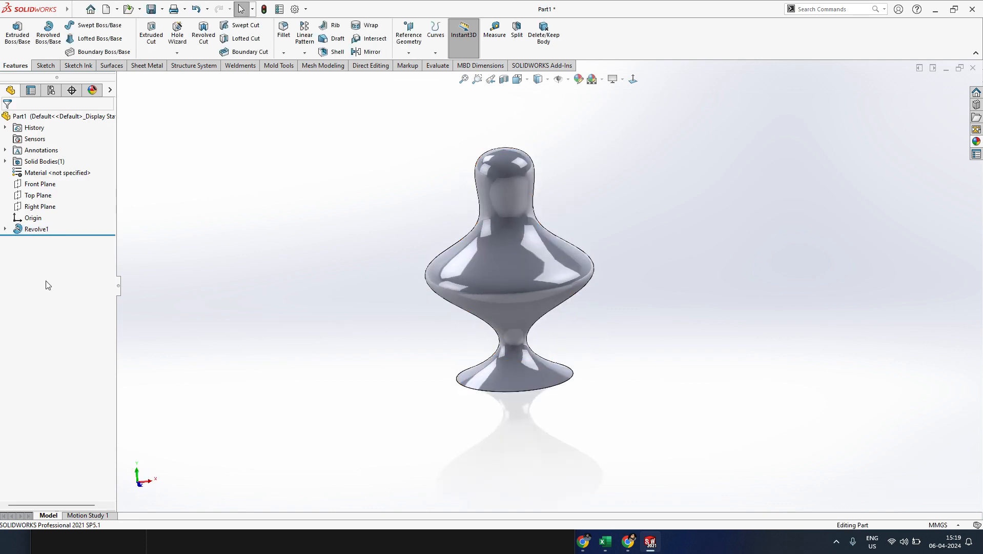
- Show the revolve's sketch and reshape the solid by moving its widest spline point to about X 105, Y 176 mm and the lower neck point outward
left_click(4, 229)
left_click(43, 241)
left_click(53, 229)
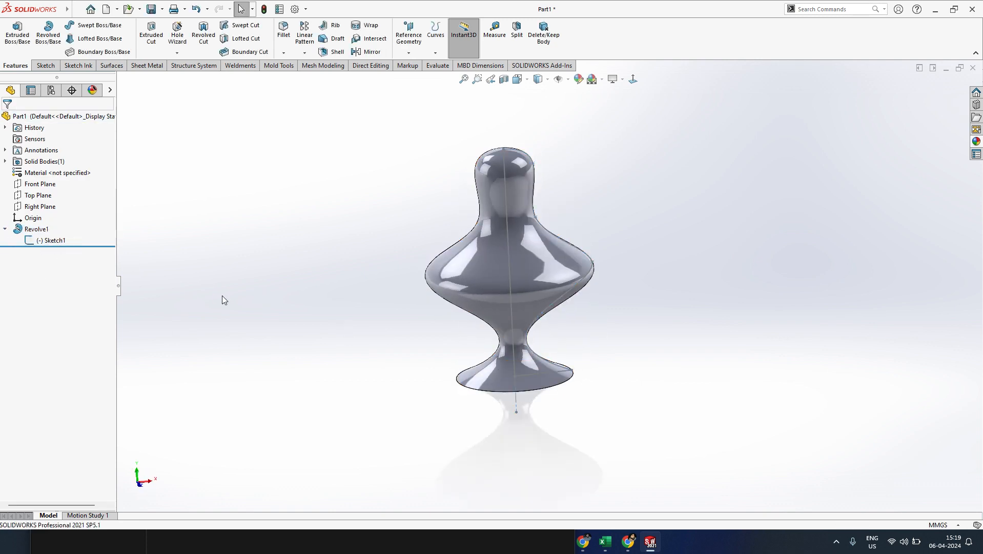
mouse_move(594, 263)
left_mouse_down()
mouse_move(556, 275)
mouse_move(576, 193)
mouse_move(562, 286)
mouse_move(602, 329)
mouse_move(595, 279)
mouse_move(642, 252)
mouse_move(650, 367)
mouse_move(619, 211)
mouse_move(612, 189)
mouse_move(603, 195)
left_mouse_up()
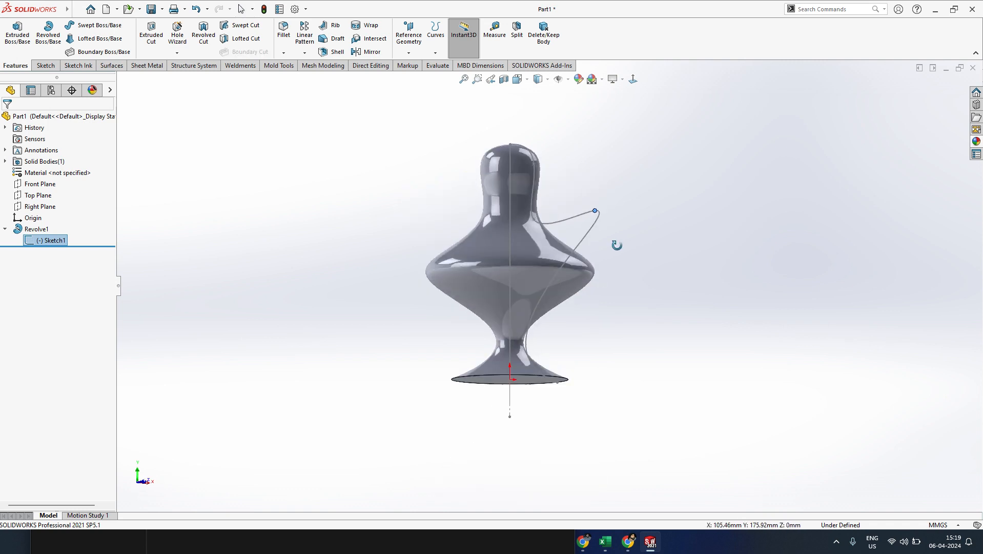
mouse_move(538, 220)
left_mouse_down()
mouse_move(577, 141)
mouse_move(588, 153)
mouse_move(594, 137)
mouse_move(563, 211)
left_mouse_up()
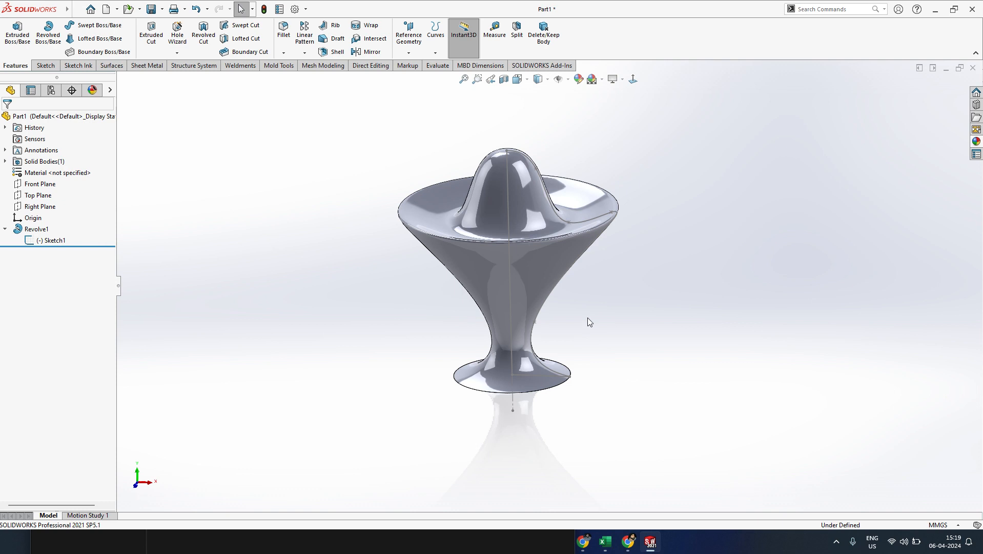
middle_click_drag(643, 189, 539, 279)
scroll(581, 282, "down", 2)
scroll(656, 296, "up", 3)
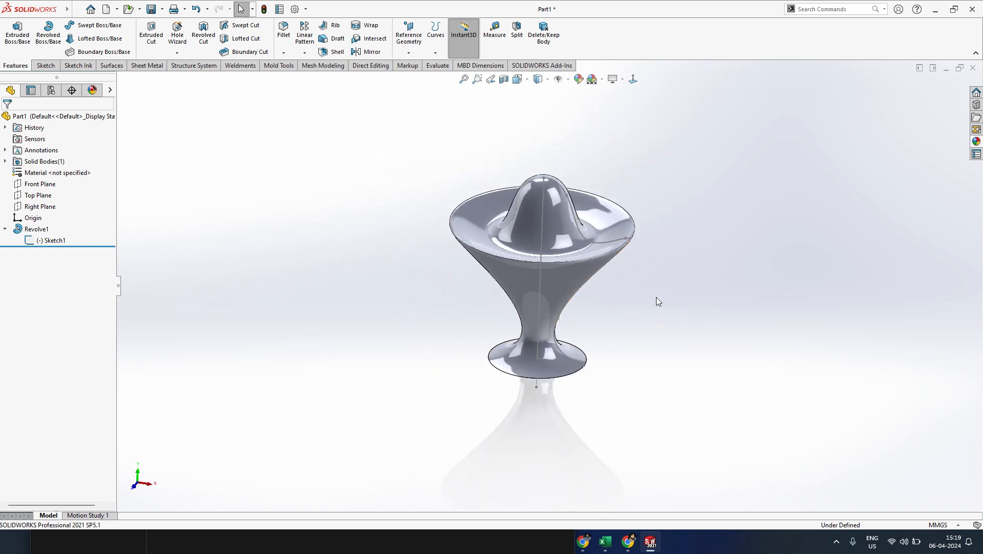
- Undo the spline point moves and the revolve, removing the solid from the part
left_click(606, 239)
left_click(677, 272)
key("ctrl+z")
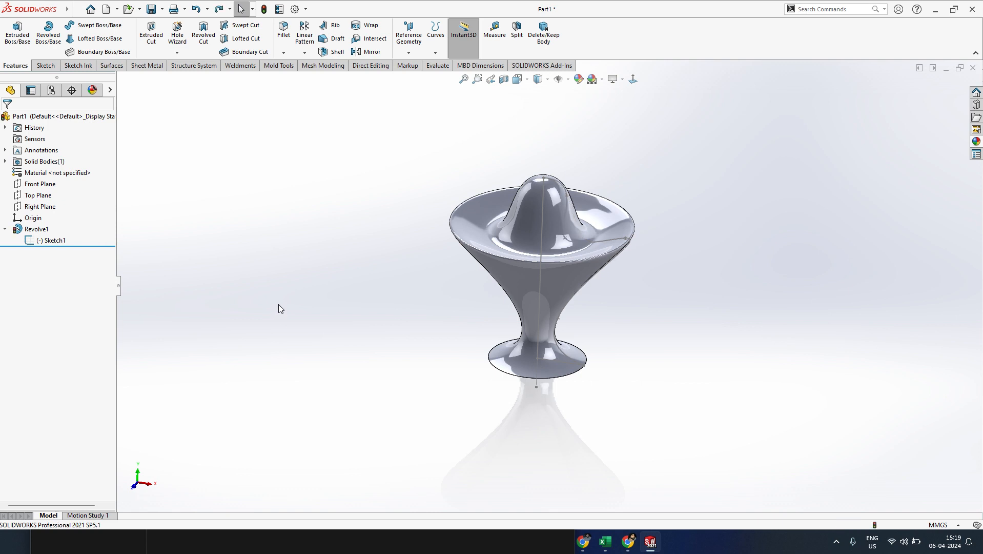
key("ctrl+z")
key("ctrl+z")
key("ctrl+z")
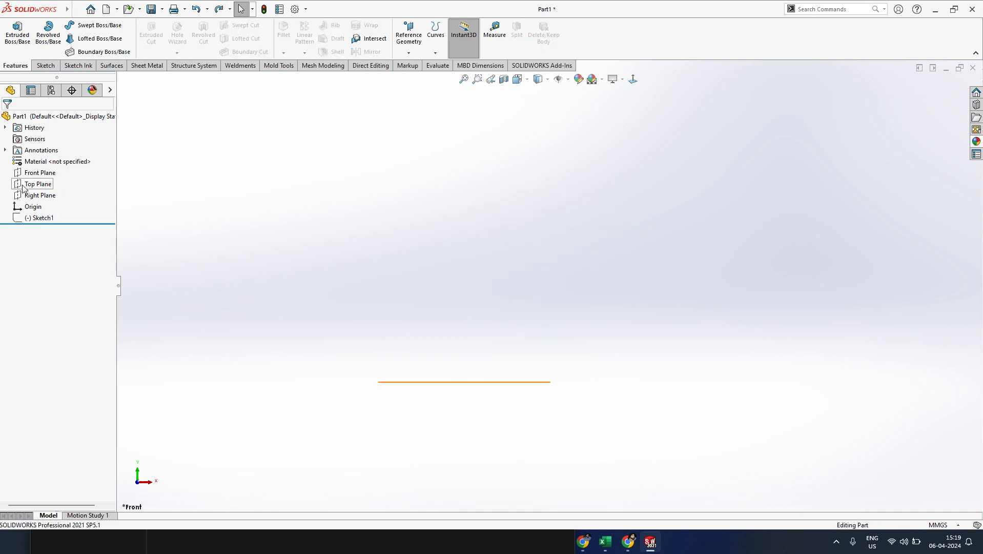
- Start a sketch on the Front Plane, draw a vertical line about 84 mm long upward from the origin, and convert it to construction geometry
left_click(40, 173)
left_click(46, 160)
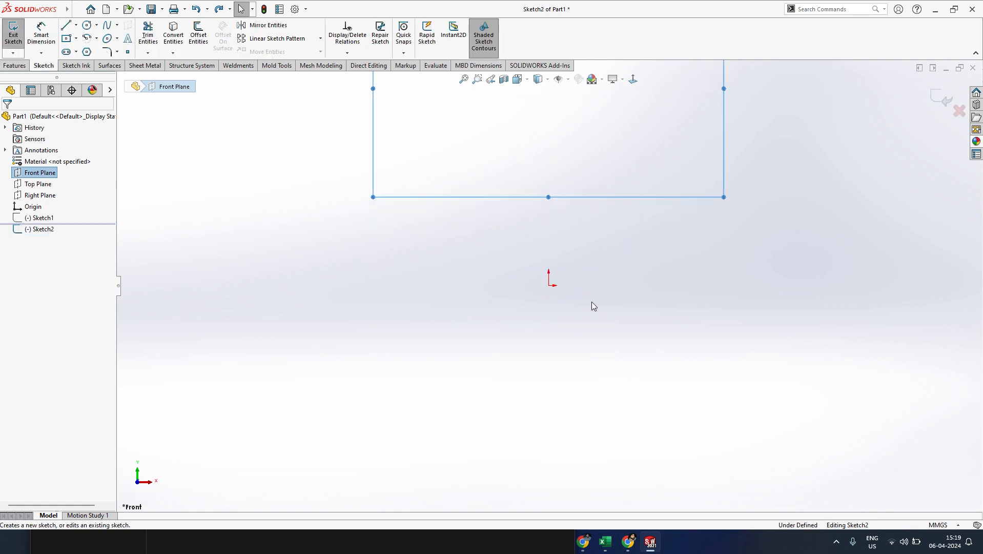
scroll(581, 279, "up", 7)
left_click(683, 221)
scroll(677, 205, "down", 3)
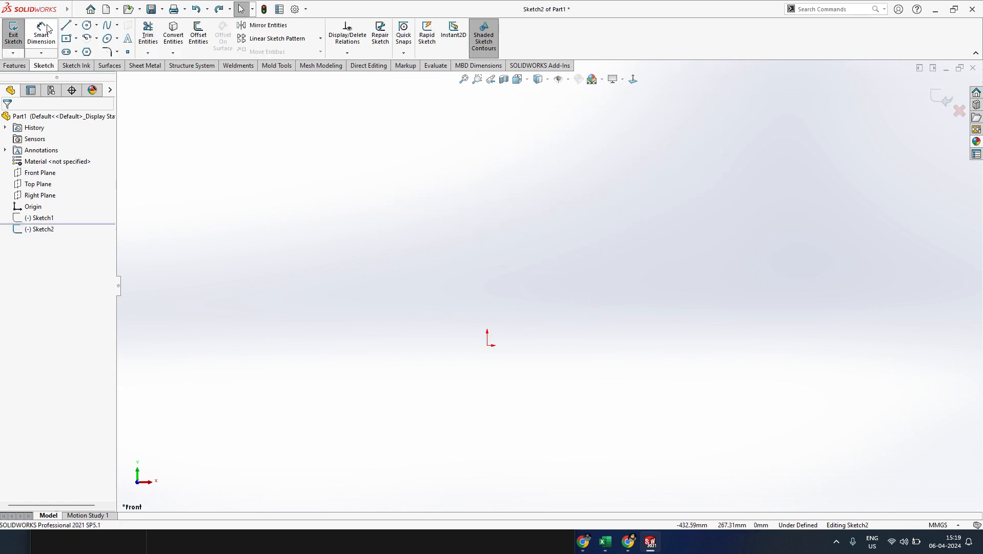
key("l")
left_click(487, 345)
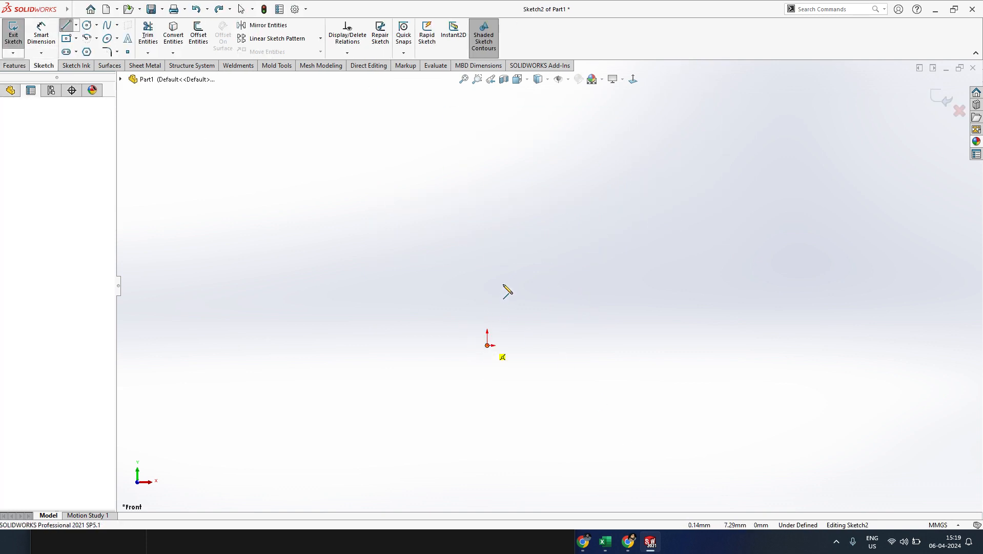
left_click(487, 279)
key("Escape")
left_click(486, 307)
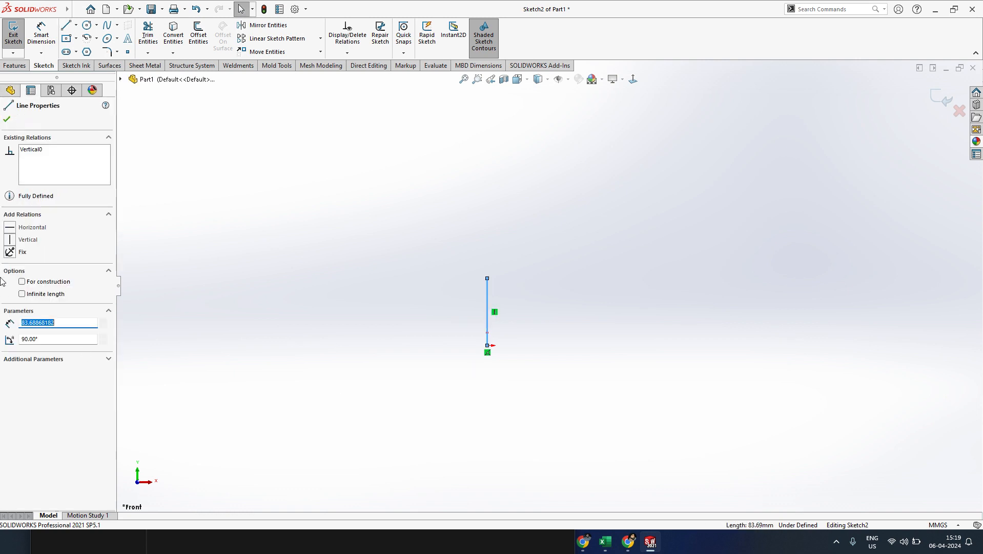
left_click(22, 281)
key("Escape")
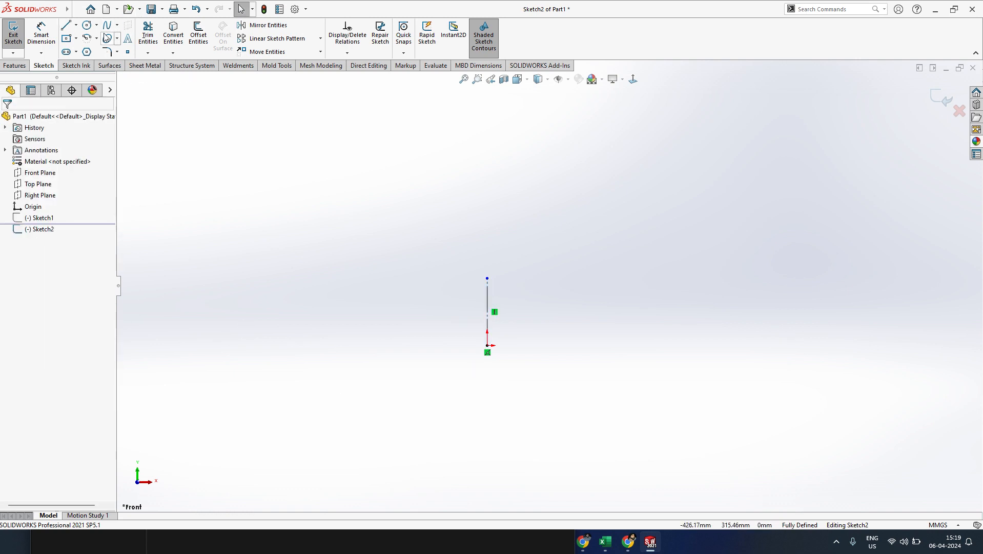
- Draw a horizontal base line about 98 mm long from the origin toward positive X
left_click(106, 26)
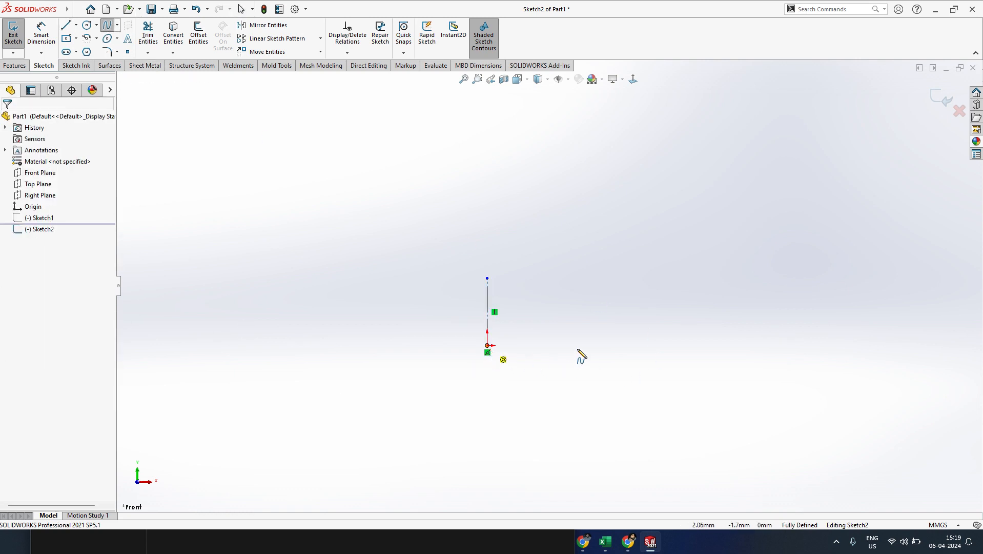
left_click(488, 345)
left_click(567, 345)
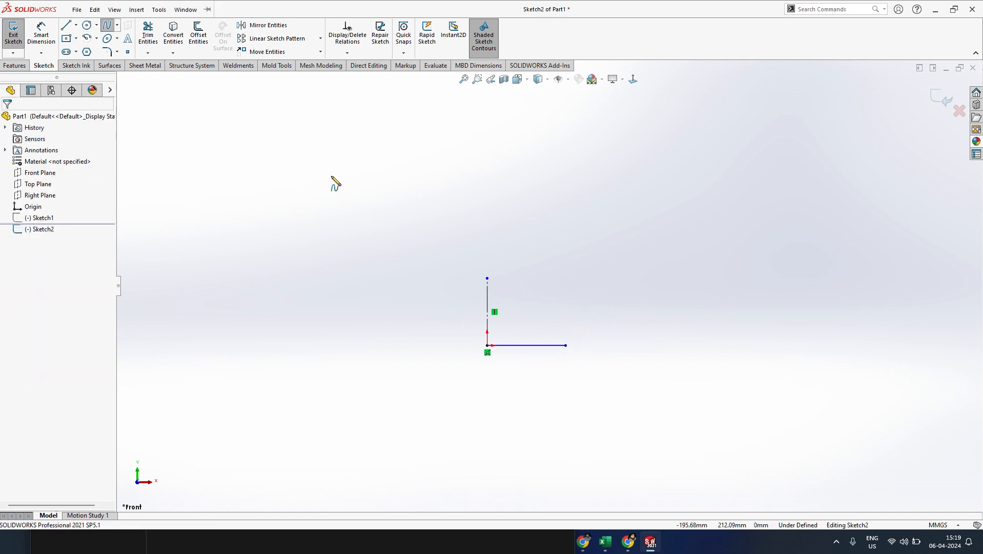
- Draw a wavy six-point spline from the base line's free end up to a point about 492 mm directly above it
left_click(566, 345)
left_click(549, 273)
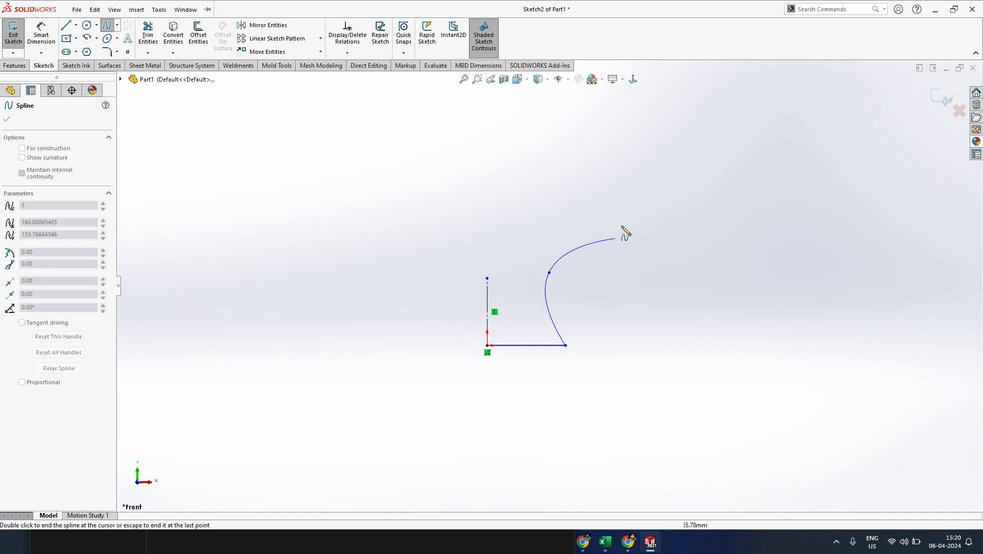
left_click(625, 198)
scroll(590, 196, "up", 3)
left_click(587, 166)
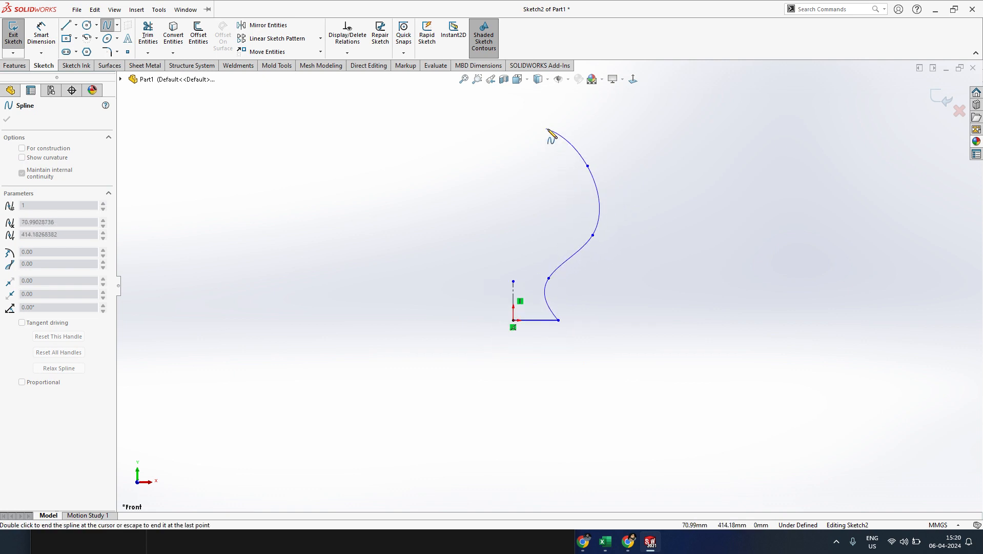
left_click(554, 127)
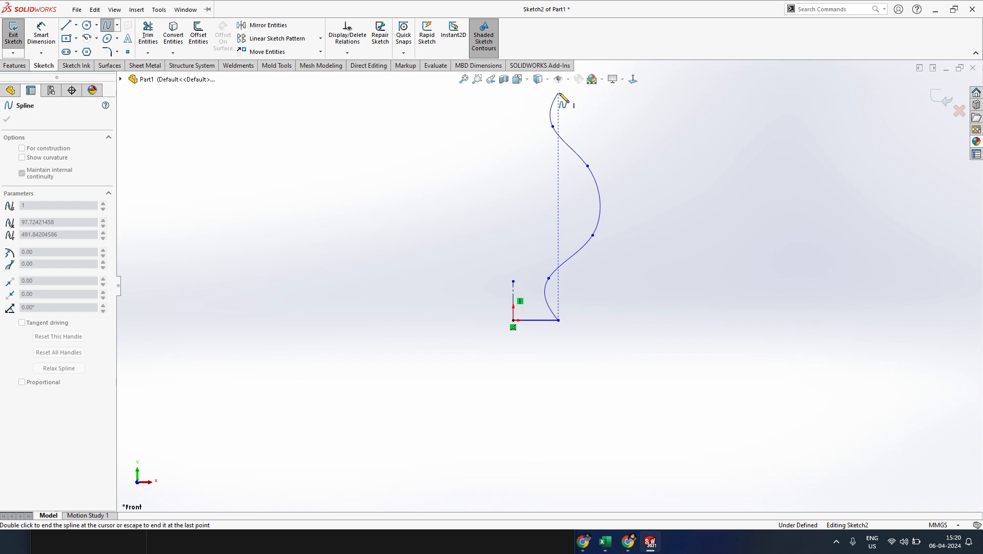
left_click(559, 93)
key("Escape")
scroll(554, 277, "up", 3)
scroll(577, 165, "down", 3)
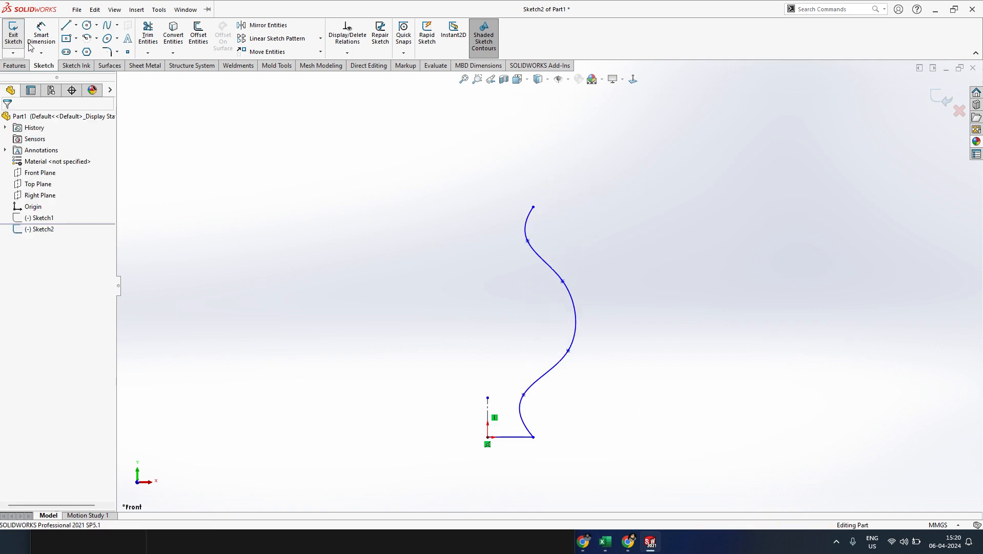
- Exit the sketch and revolve the open profile 360 degrees about the construction line as a one-direction thin feature 10 mm thick
left_click(77, 9)
key("Escape")
key("Escape")
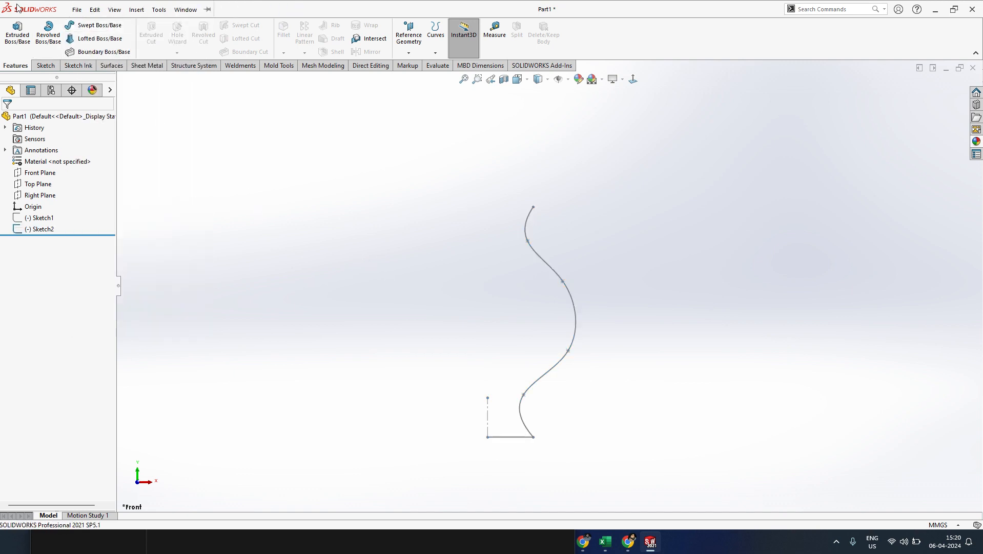
left_click(48, 34)
left_click(574, 316)
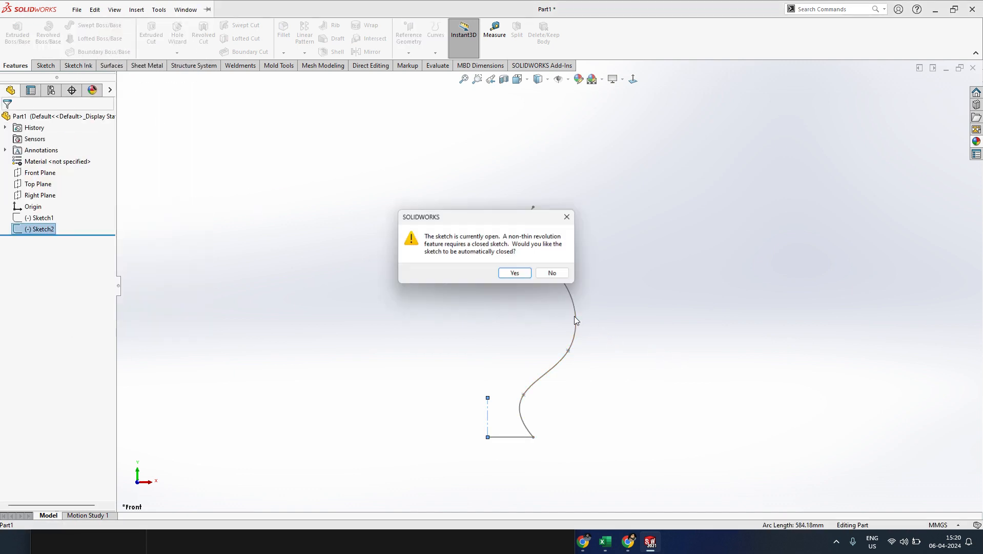
left_click(515, 276)
left_click(542, 268)
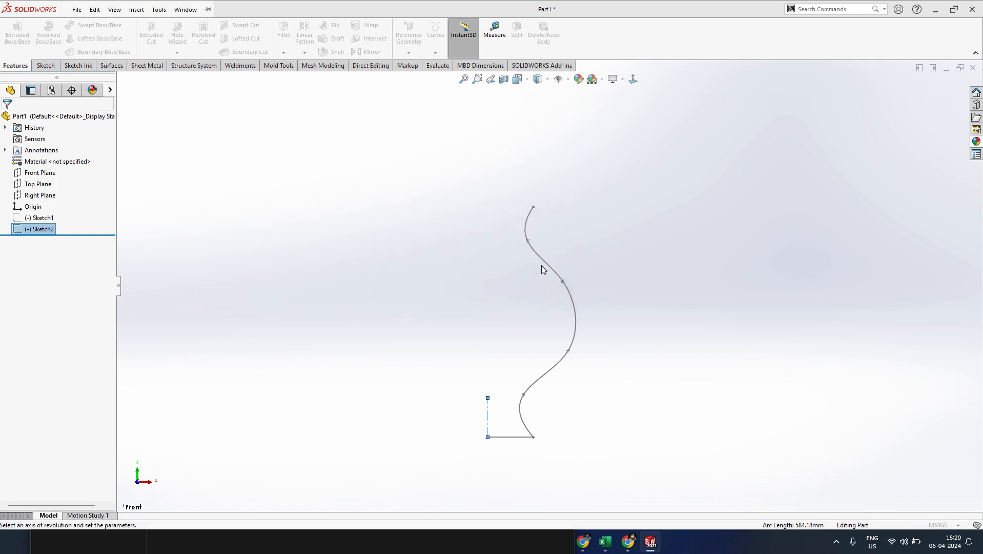
middle_click_drag(594, 349, 608, 324)
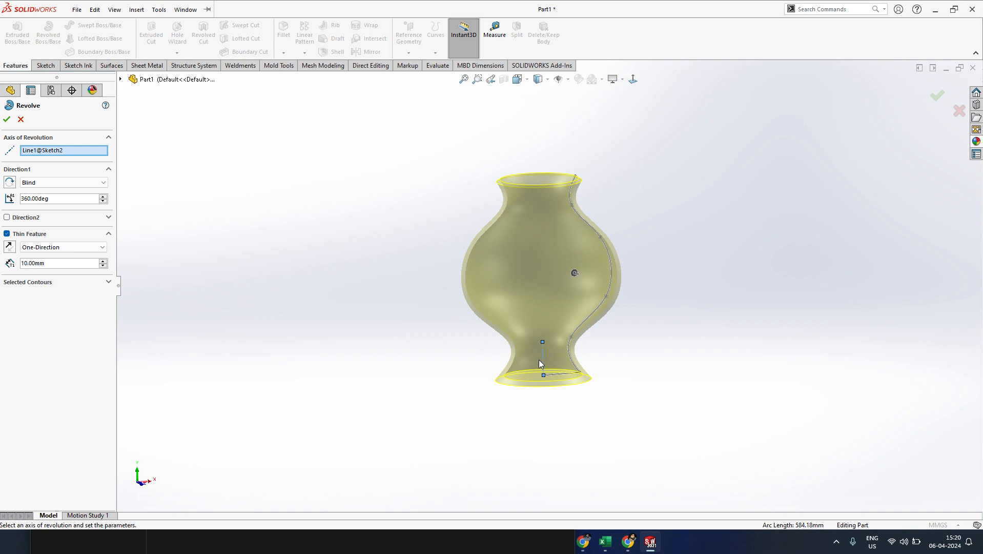
left_click(7, 119)
- Try to reshape the vase by moving its upper spline point directly on the model
scroll(586, 223, "down", 3)
middle_click_drag(587, 223, 540, 238)
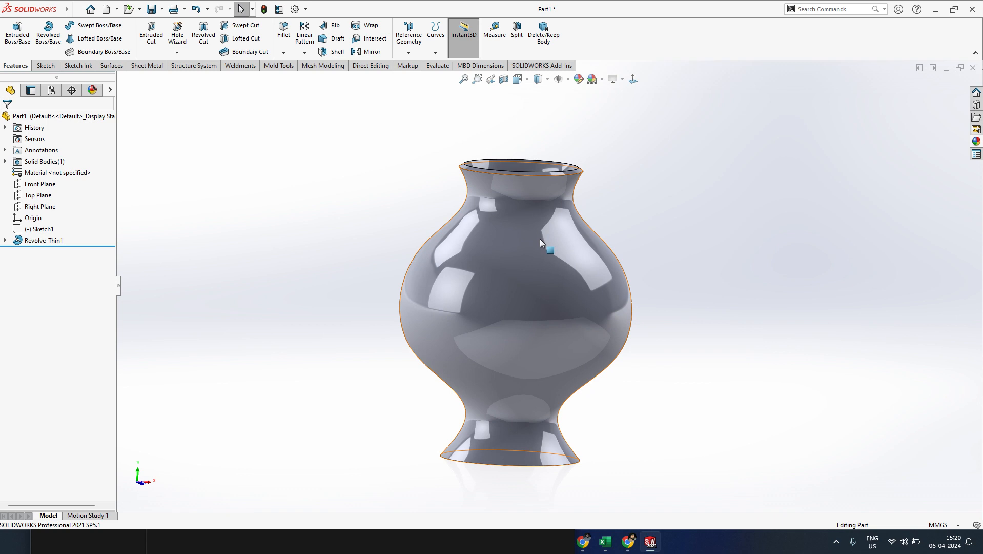
left_click(6, 240)
left_click(51, 251)
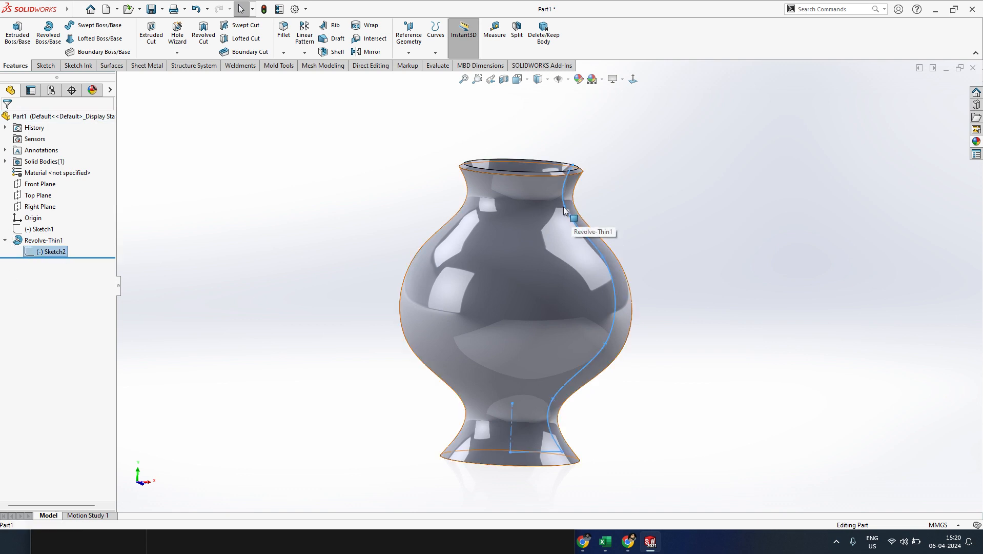
left_click_drag(564, 207, 555, 238)
left_click(569, 222)
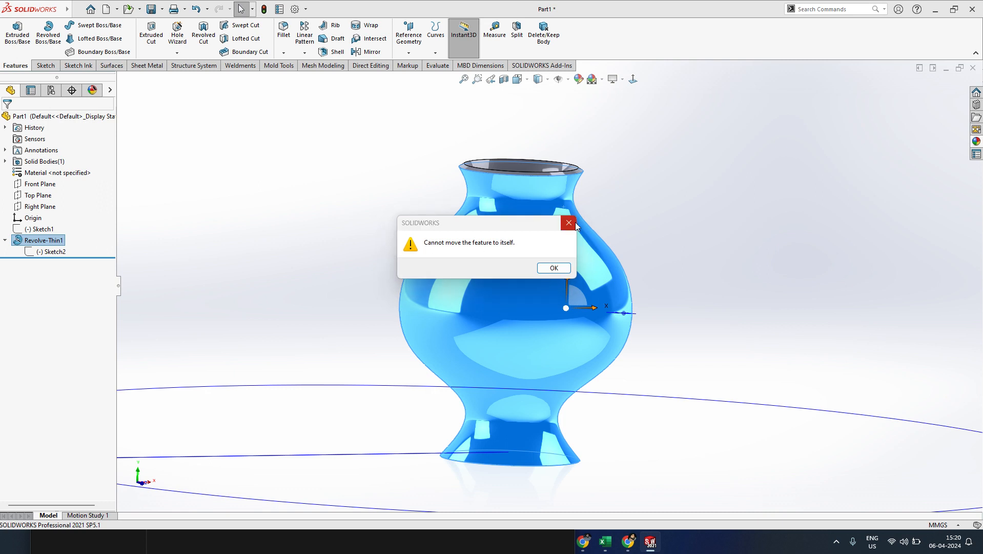
left_click(662, 236)
mouse_move(653, 256)
middle_mouse_down()
mouse_move(645, 214)
mouse_move(661, 252)
middle_mouse_up()
left_click(51, 252)
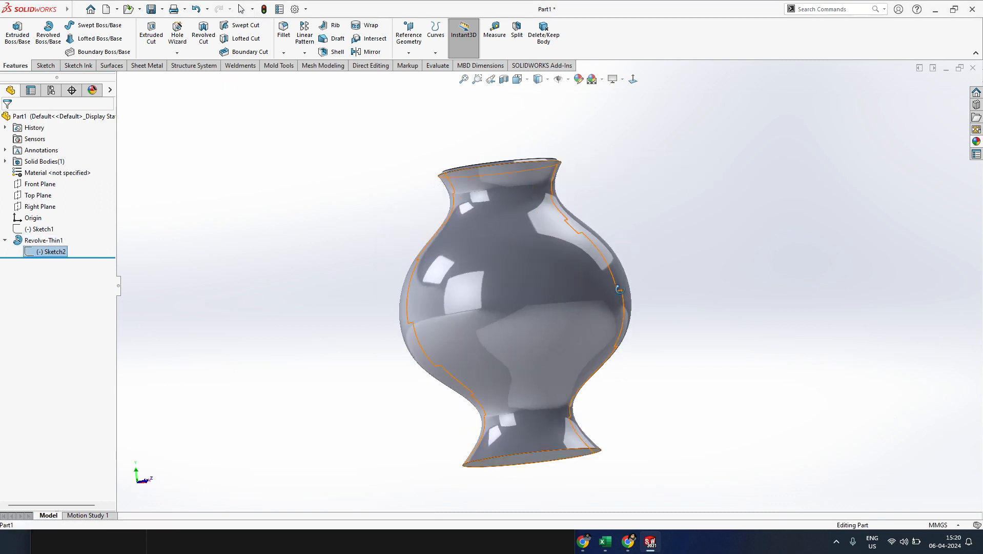
middle_click_drag(619, 289, 647, 183)
left_click(647, 183)
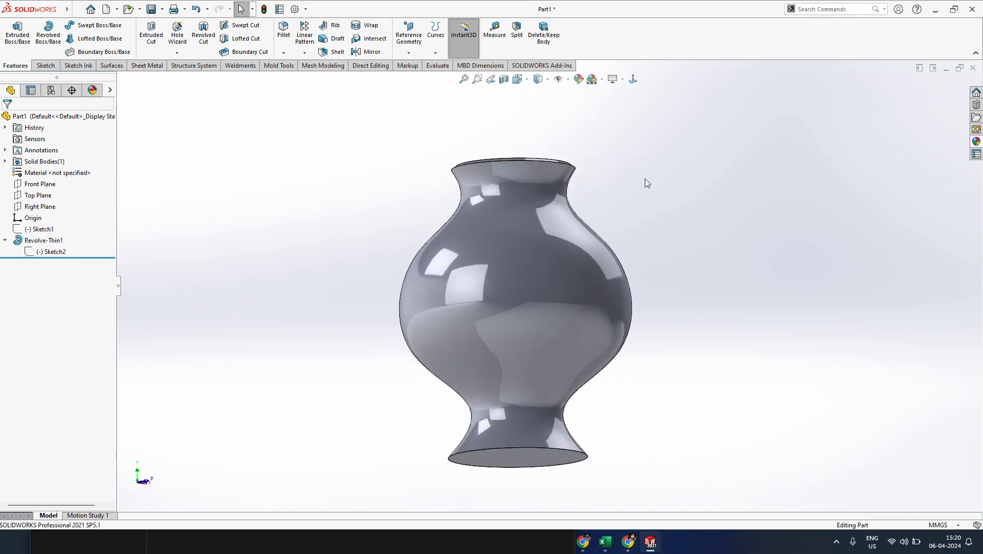
- Show the thin revolve's sketch and reshape the vase through its upper belly spline point, forming a long slim neck above a sharp bulge
left_click(51, 252)
left_click(54, 233)
mouse_move(575, 267)
left_mouse_down()
mouse_move(625, 247)
mouse_move(614, 275)
mouse_move(627, 352)
mouse_move(635, 299)
left_mouse_up()
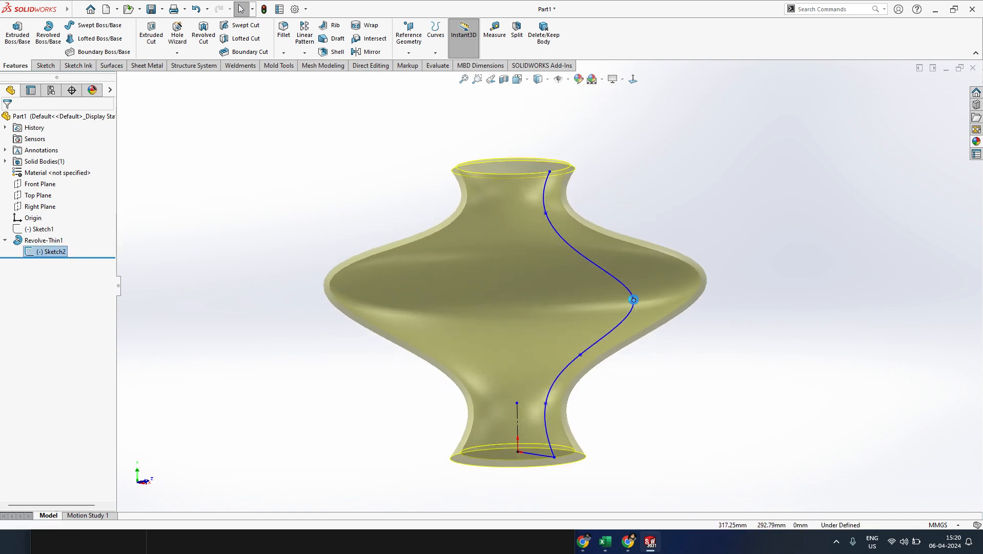
scroll(589, 327, "up", 2)
mouse_move(590, 327)
middle_mouse_down()
mouse_move(613, 295)
mouse_move(649, 318)
mouse_move(649, 287)
mouse_move(626, 365)
middle_mouse_up()
mouse_move(644, 276)
left_mouse_down()
mouse_move(572, 259)
mouse_move(560, 310)
left_mouse_up()
left_click(644, 258)
scroll(620, 272, "up", 3)
scroll(590, 287, "down", 3)
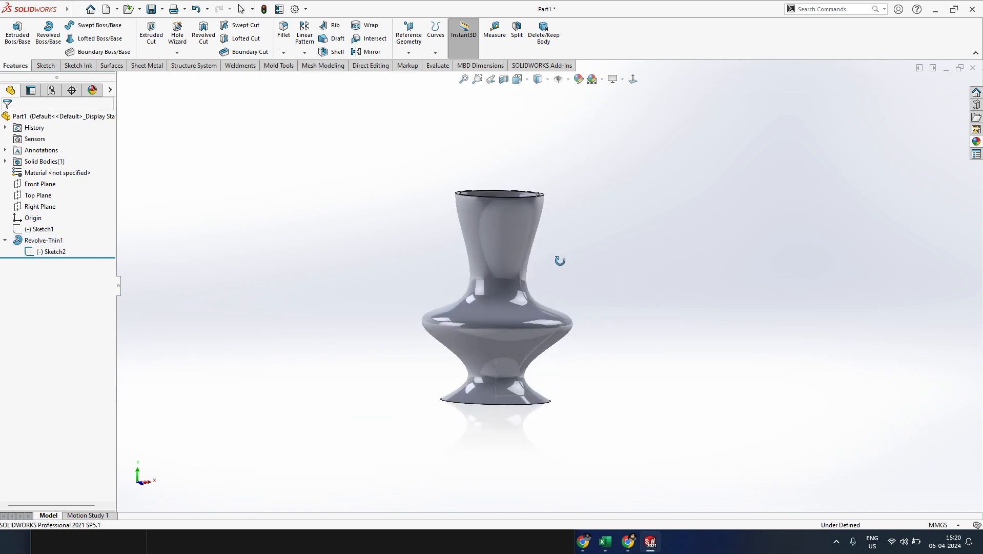
- Apply the painted candy apple red appearance to the vase body
left_click(978, 142)
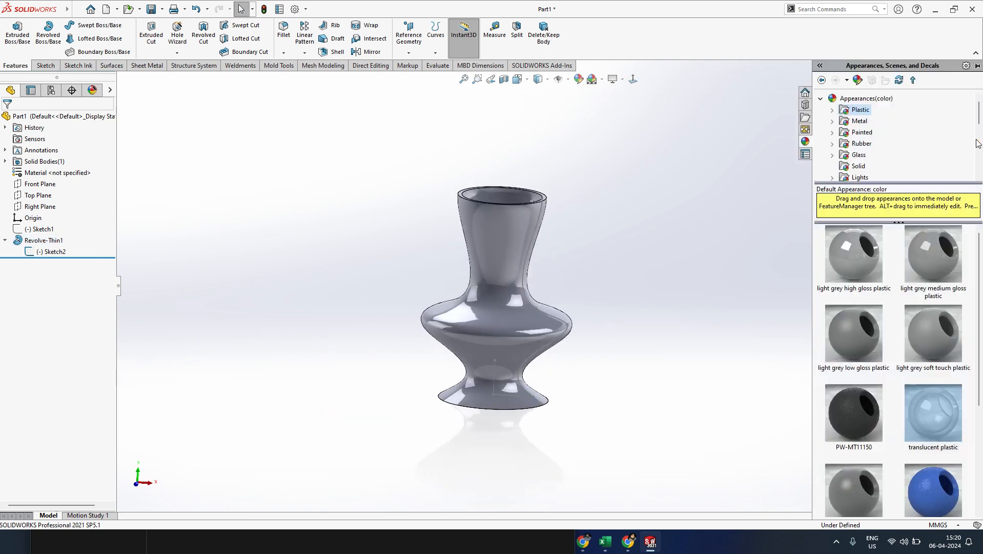
left_click(863, 133)
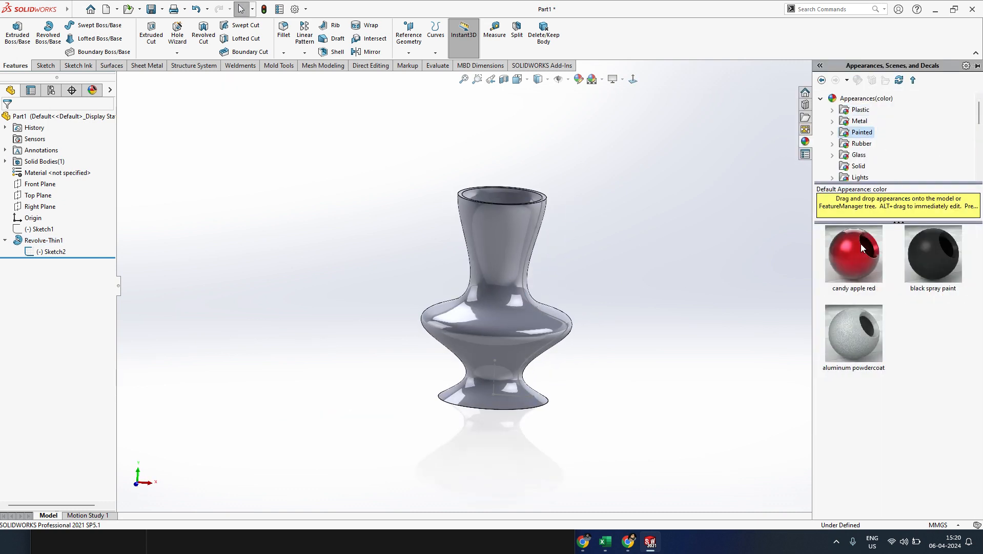
left_click_drag(862, 248, 510, 228)
left_click(519, 232)
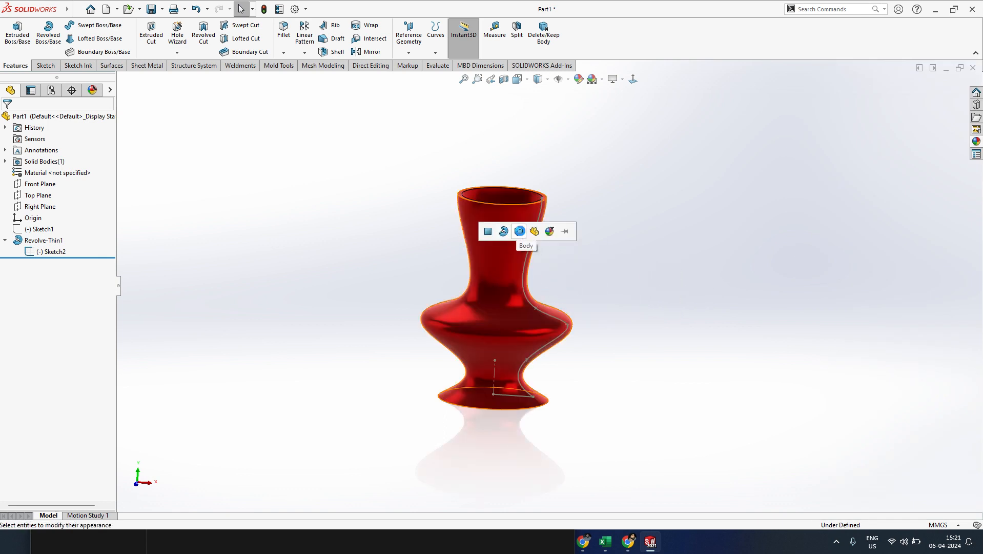
middle_click_drag(520, 231, 505, 338)
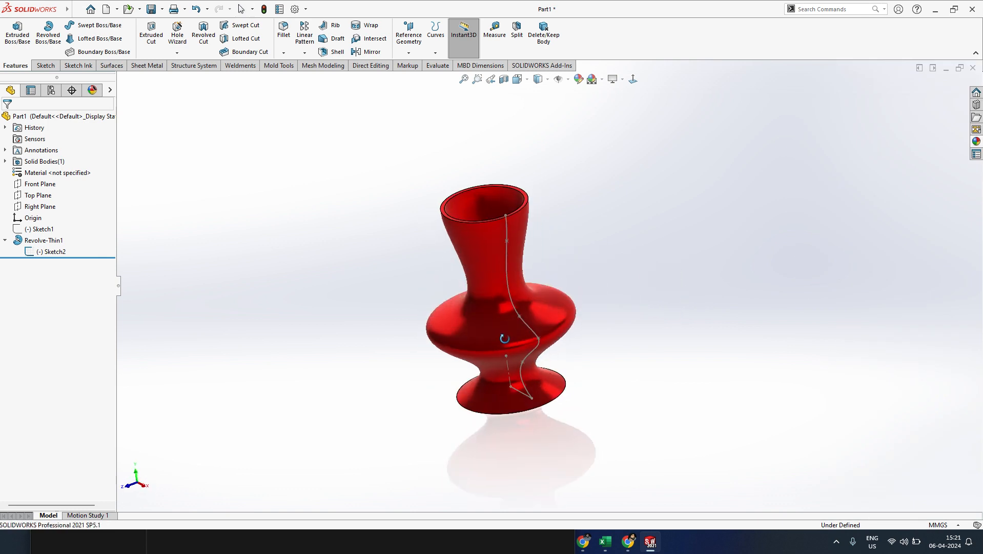
- Apply the painted aluminum powdercoat appearance to the vase body
left_click(976, 142)
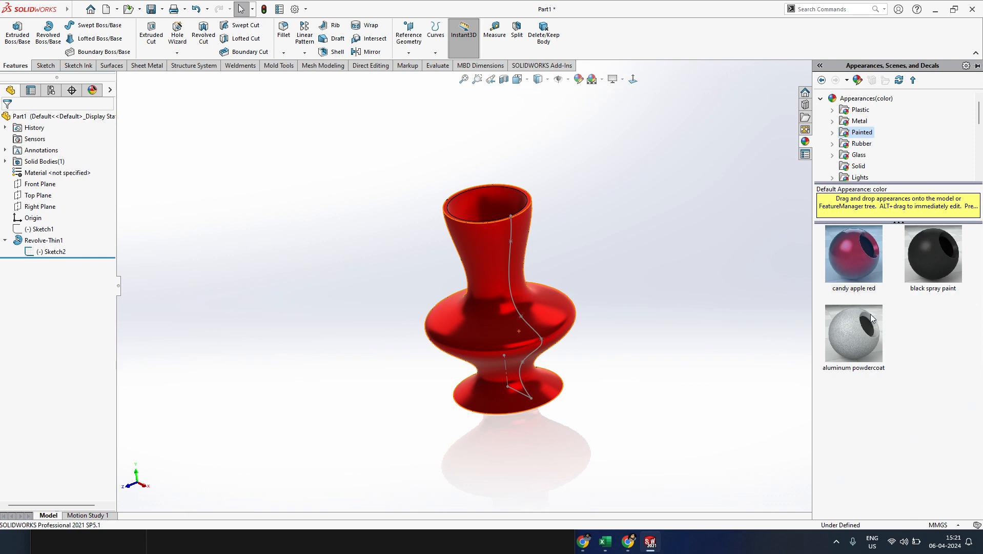
left_click_drag(870, 313, 491, 244)
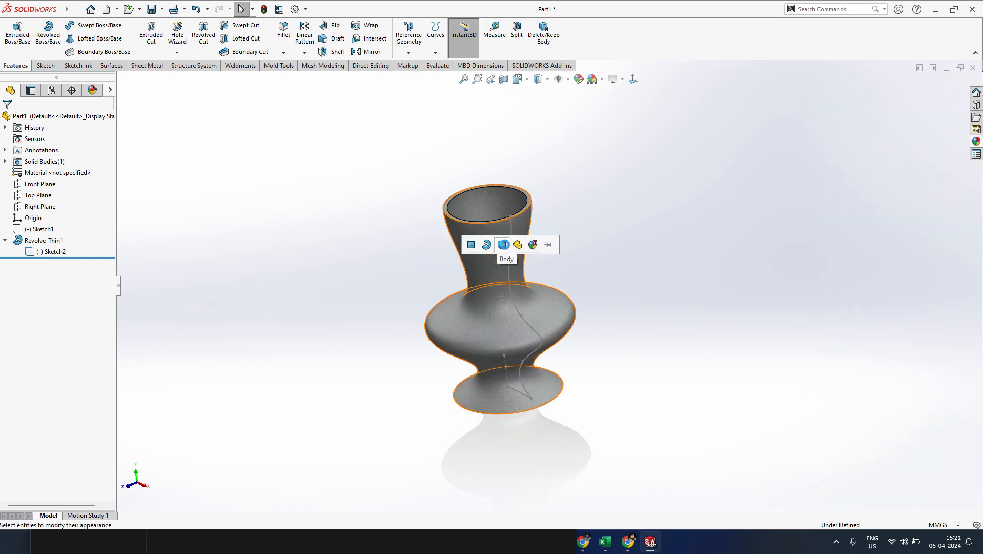
left_click(505, 244)
scroll(528, 309, "down", 3)
middle_click_drag(528, 311, 590, 248)
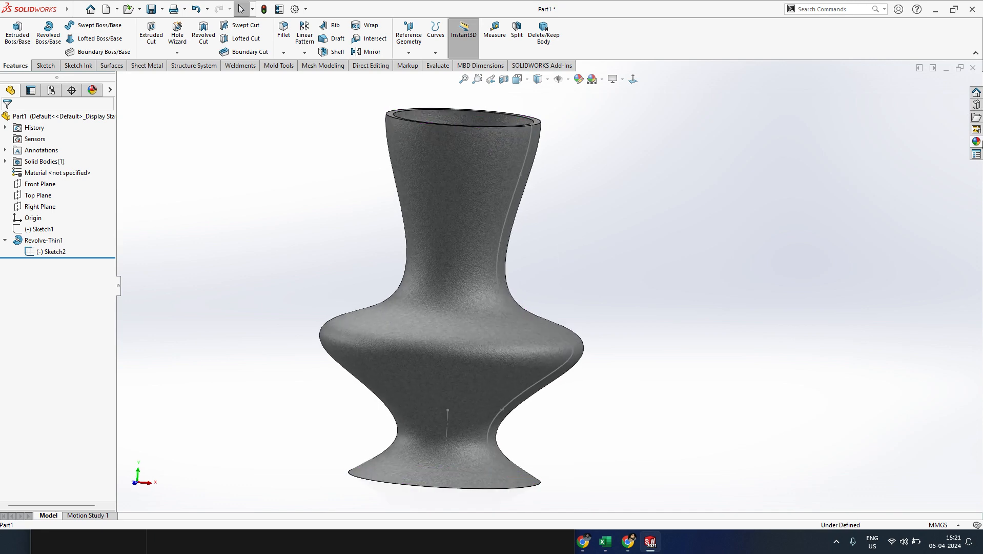
- Apply the organic wood appearance polished cherry 2d to the vase body
left_click(976, 141)
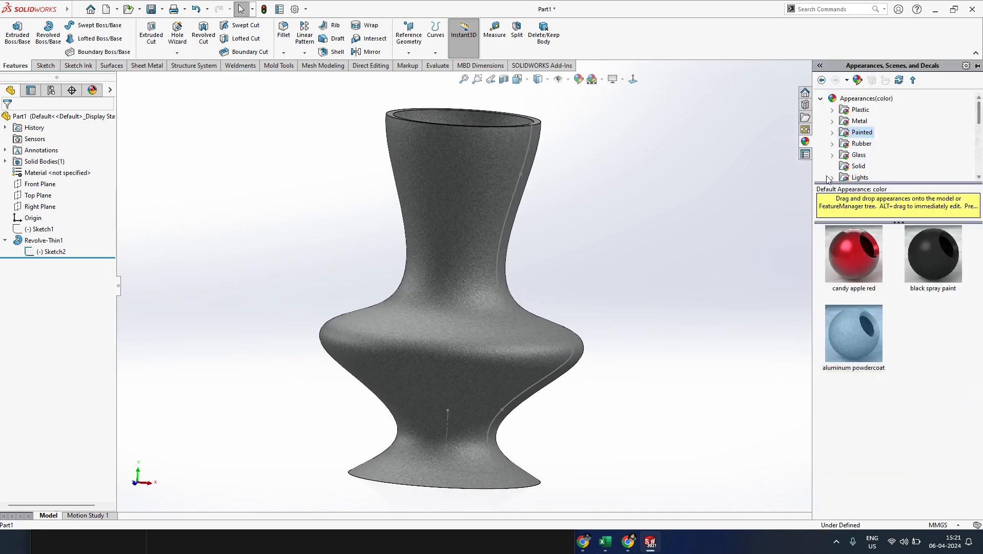
left_click(857, 144)
left_click(858, 156)
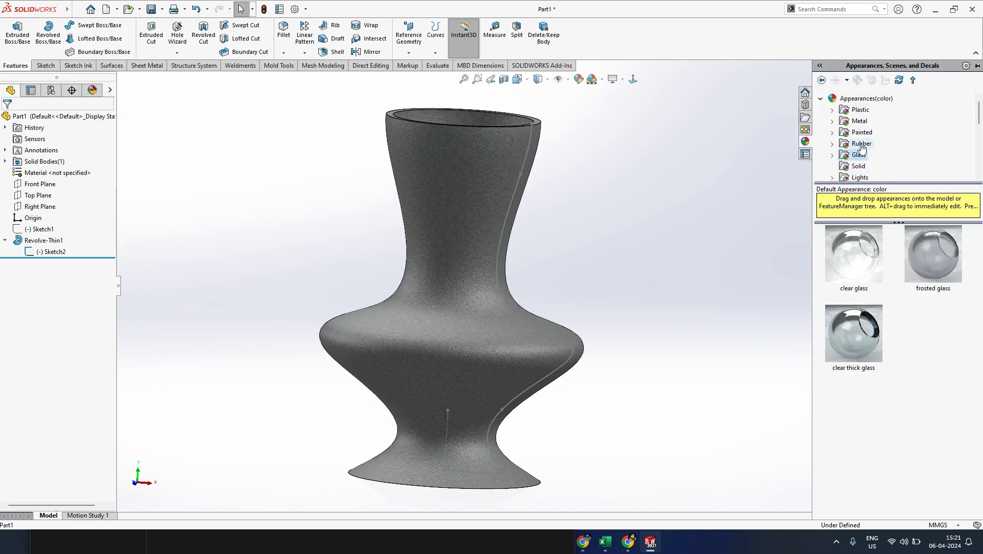
scroll(862, 144, "down", 3)
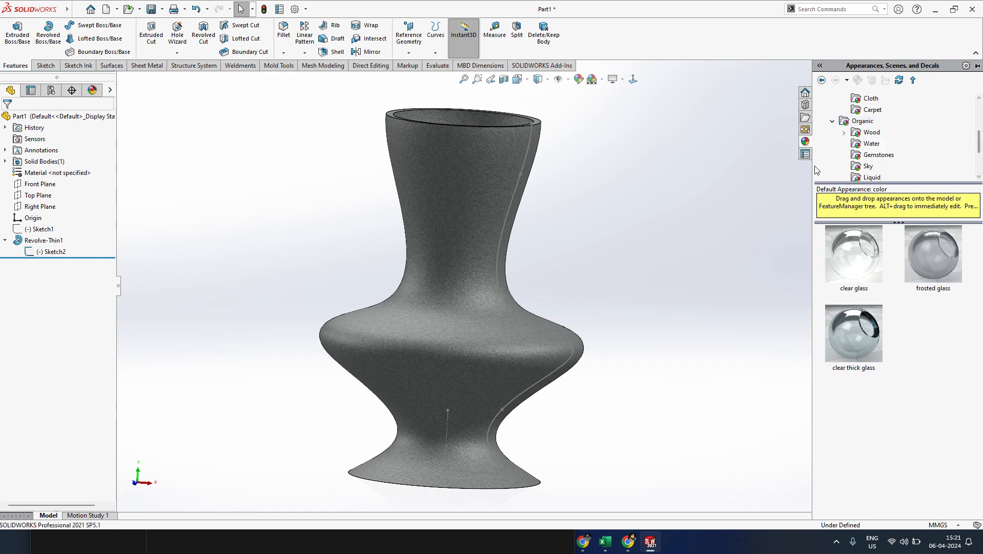
left_click(871, 136)
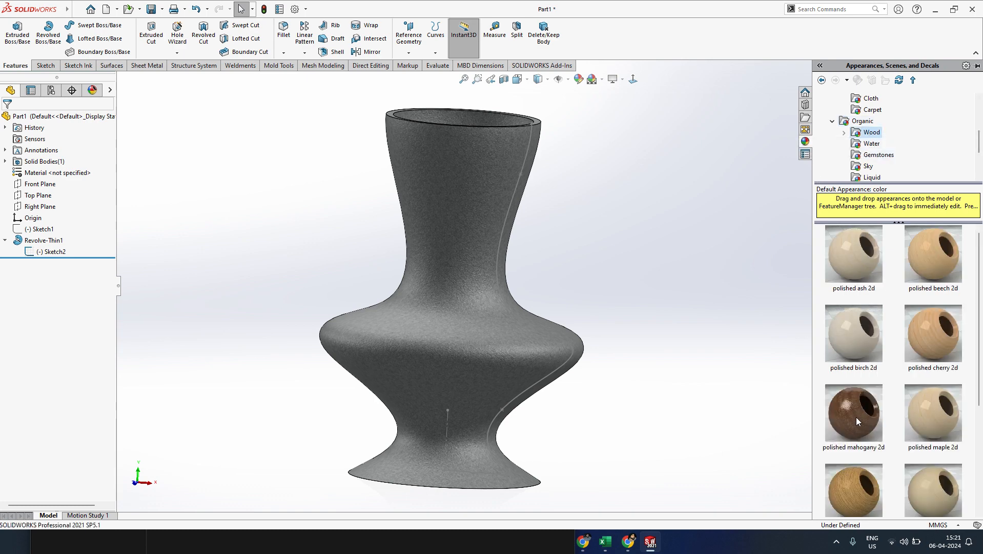
scroll(856, 417, "down", 5)
left_click_drag(918, 326, 438, 294)
left_click(455, 294)
middle_click_drag(538, 315, 572, 264)
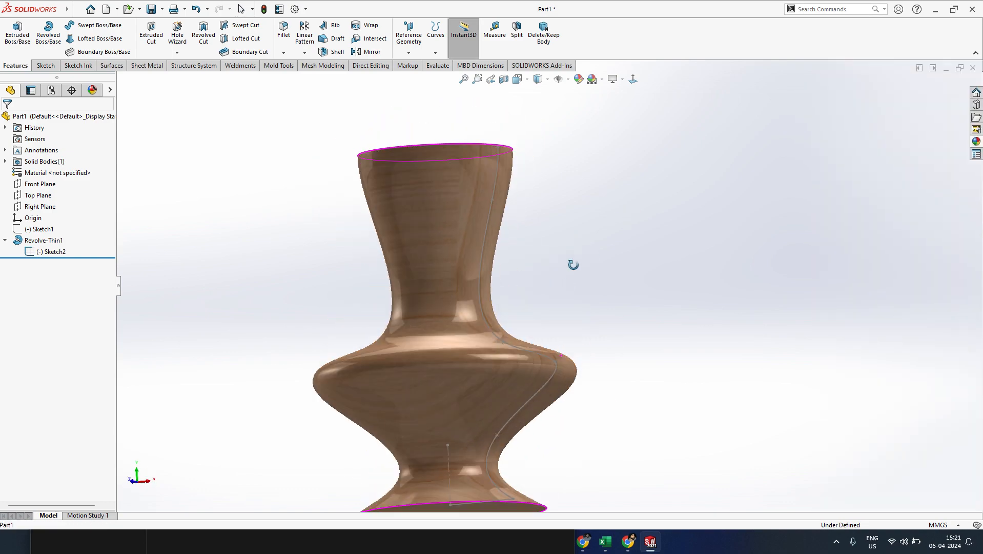
- Reshape the vase by moving the spline point at the neck's base outward, forming a smooth sloping shoulder, and view it from the front
left_click(506, 338)
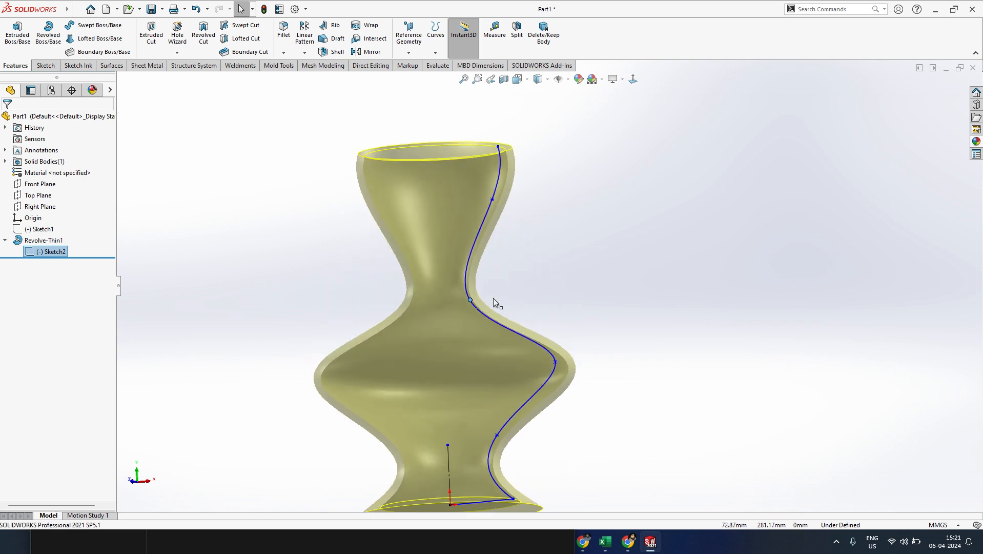
mouse_move(470, 300)
left_mouse_down()
mouse_move(578, 296)
mouse_move(540, 349)
mouse_move(565, 369)
mouse_move(561, 328)
mouse_move(533, 329)
left_mouse_up()
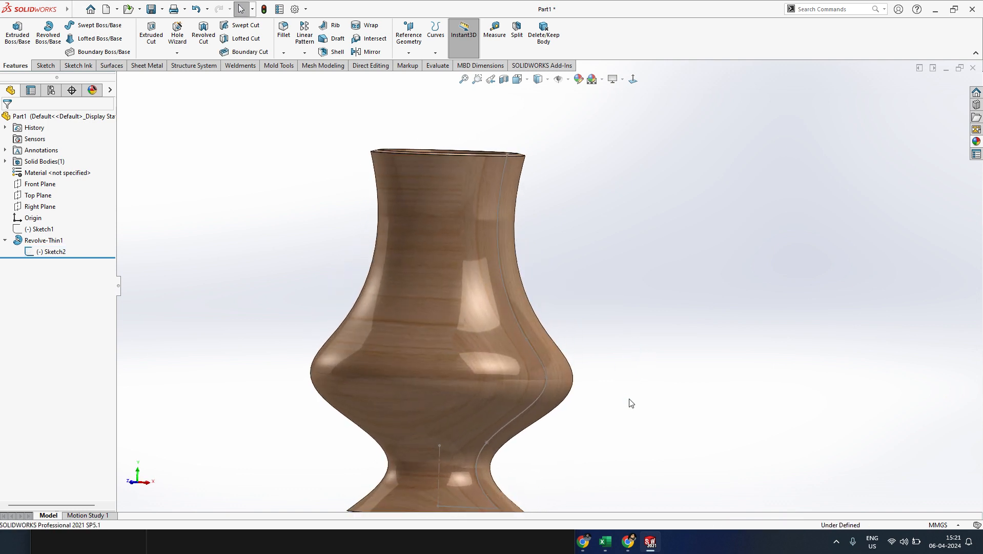
key("ctrl+1")
scroll(803, 226, "down", 2)
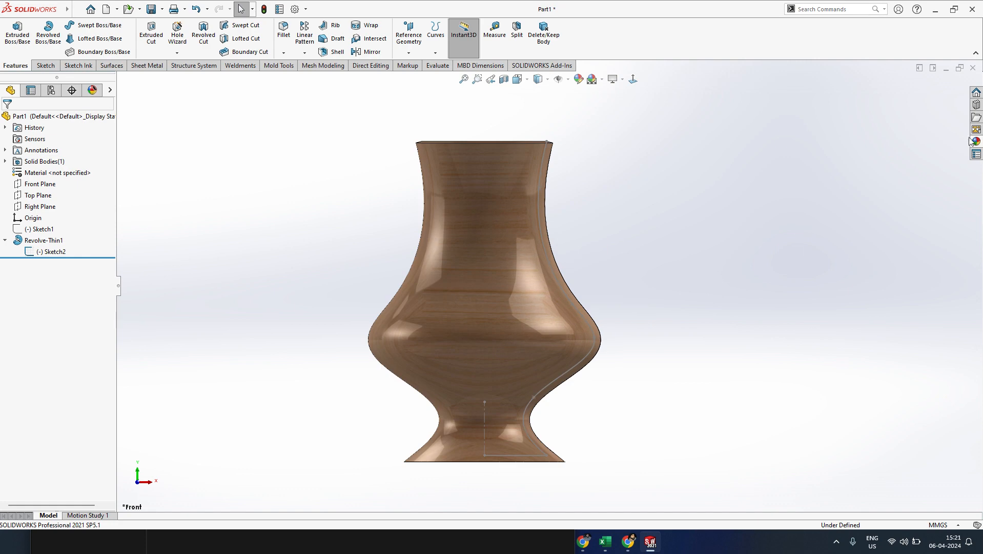
- Apply the organic water appearance still water 2d to the vase
left_click(976, 142)
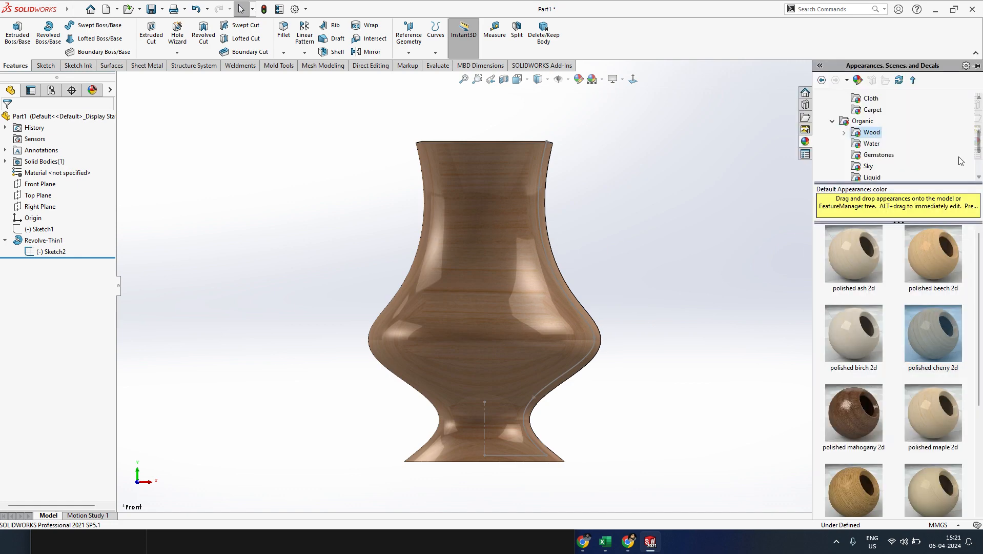
left_click(875, 147)
left_click_drag(854, 254, 551, 264)
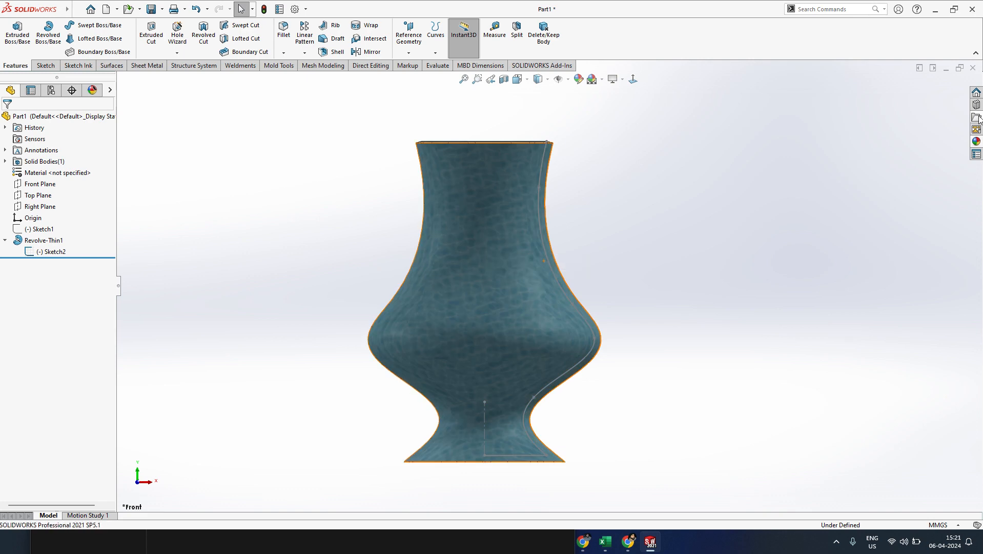
- Apply the ceramic appearance from the stoneware category to the vase body
left_click(976, 142)
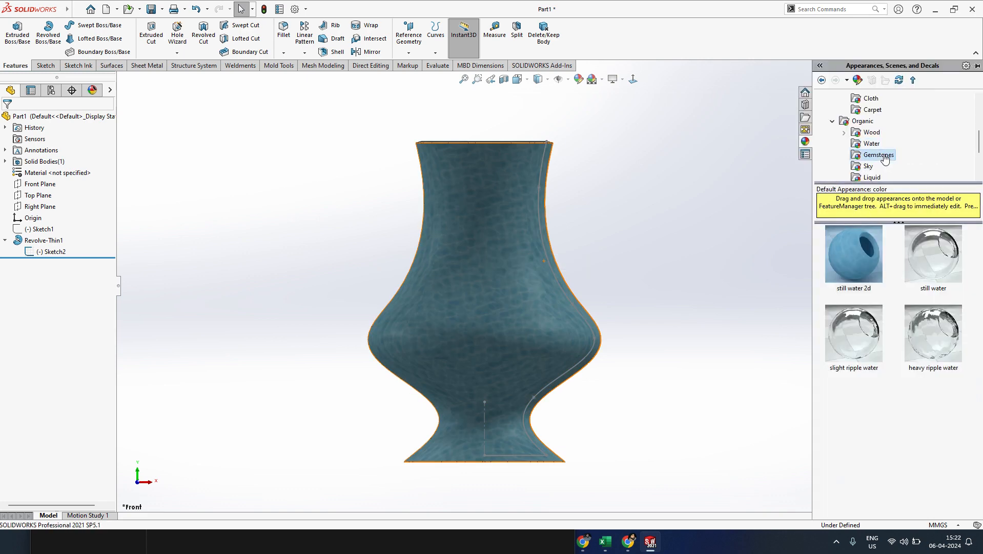
scroll(876, 134, "down", 2)
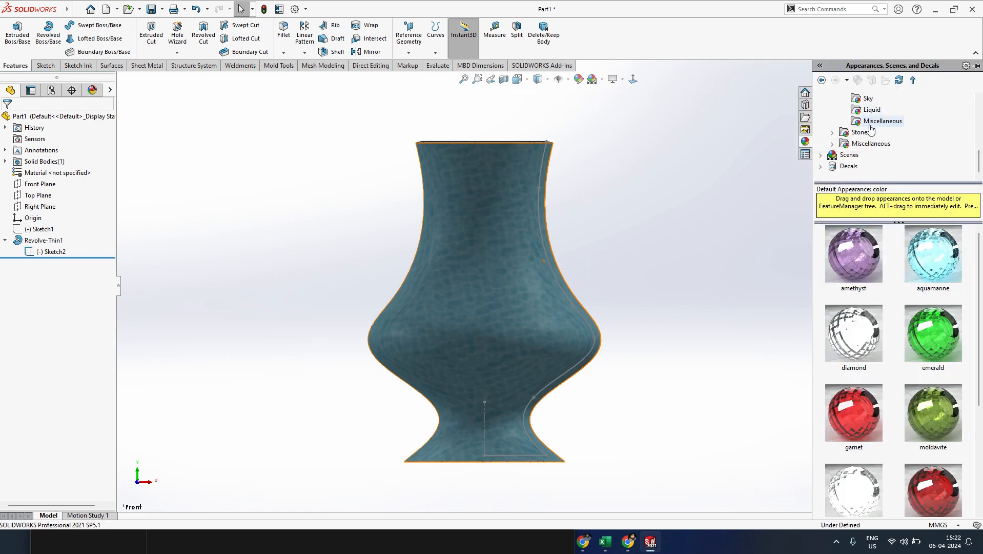
left_click(833, 132)
left_click(871, 134)
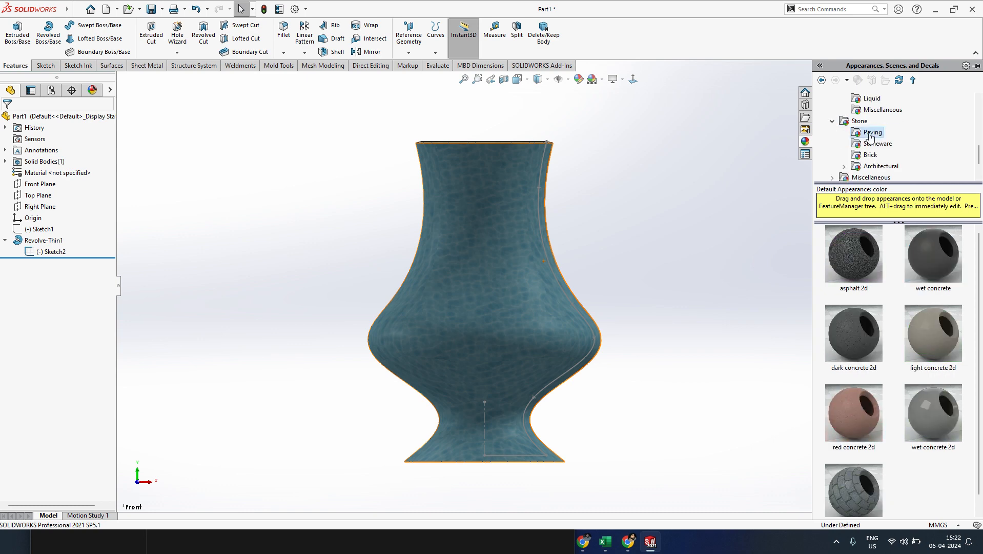
left_click(874, 146)
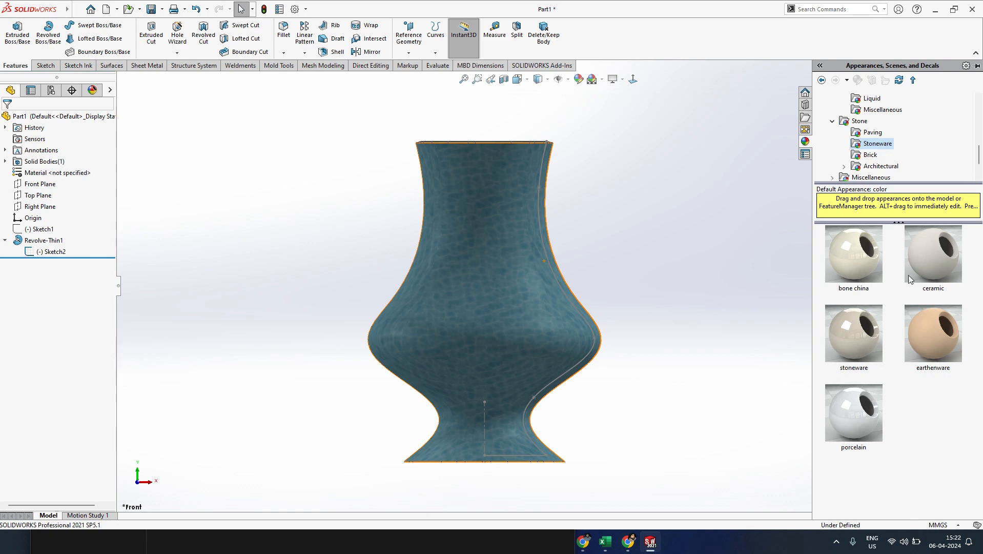
left_click_drag(909, 275, 491, 312)
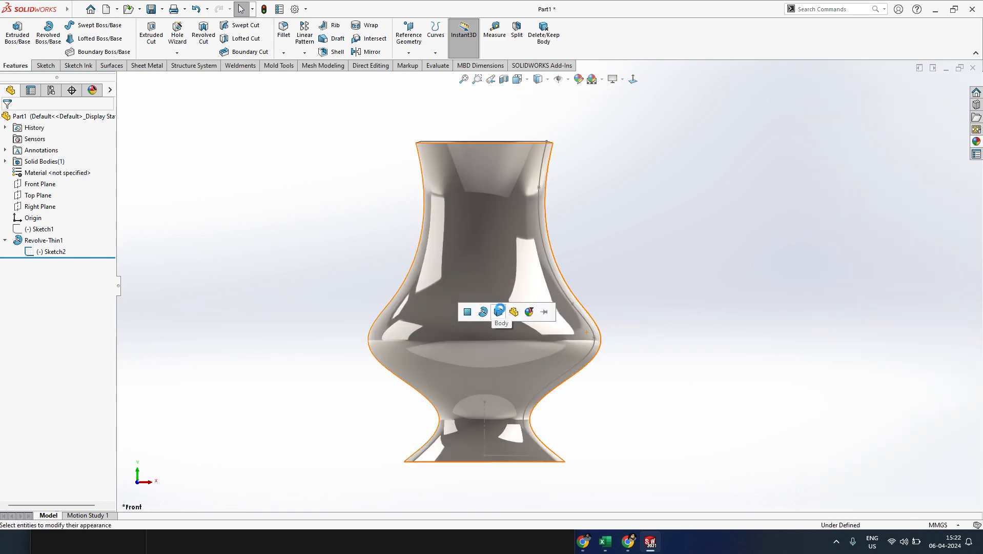
left_click(499, 311)
middle_click_drag(720, 274, 586, 332)
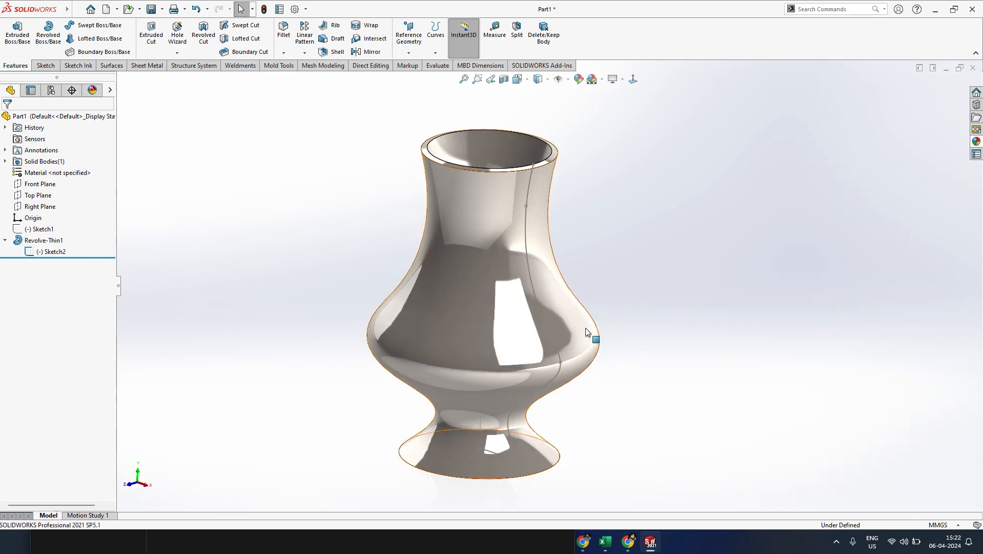
- Apply the stoneware porcelain appearance to the vase
left_click(977, 142)
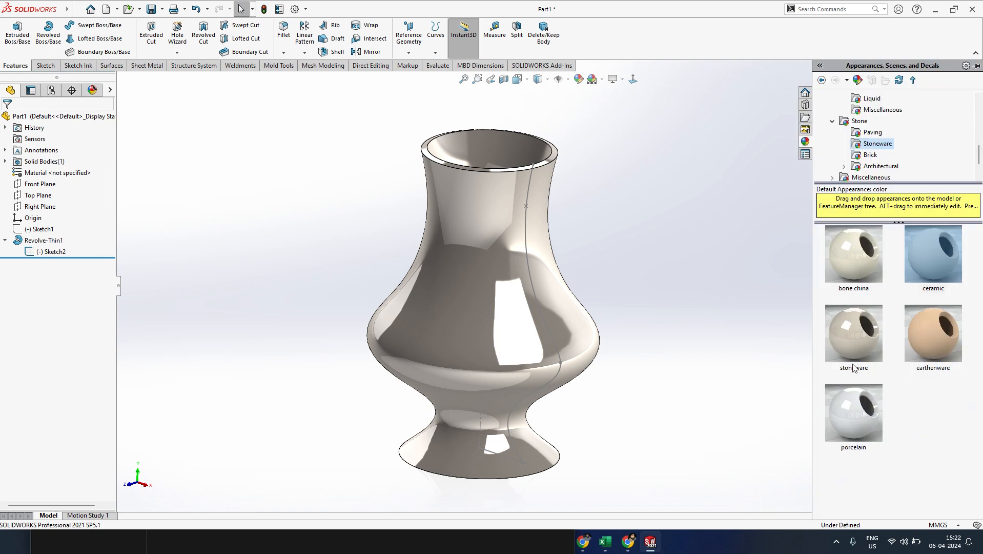
left_click_drag(855, 426, 491, 294)
left_click(491, 296)
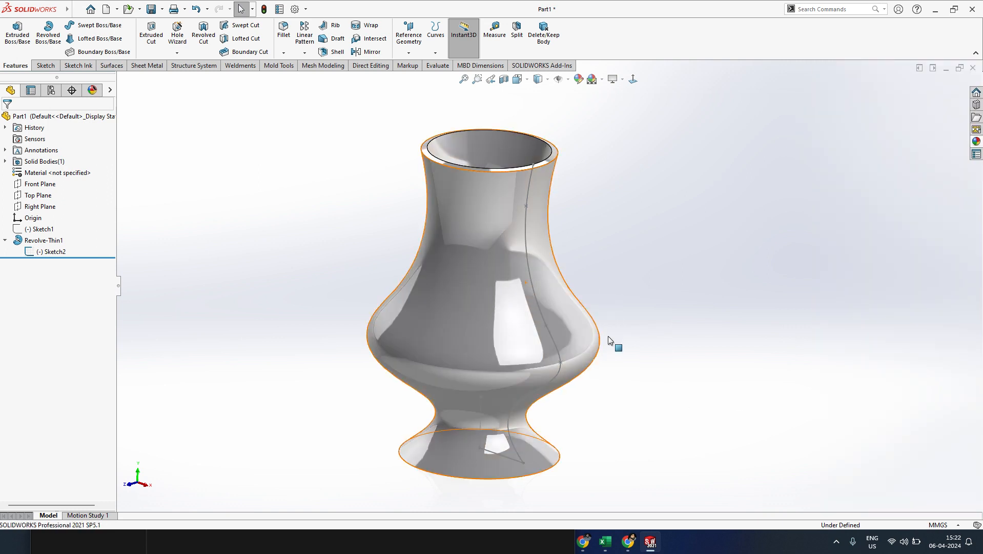
middle_click_drag(614, 278, 741, 317)
- Apply the old english brick appearance from the stone category to the vase
left_click(976, 143)
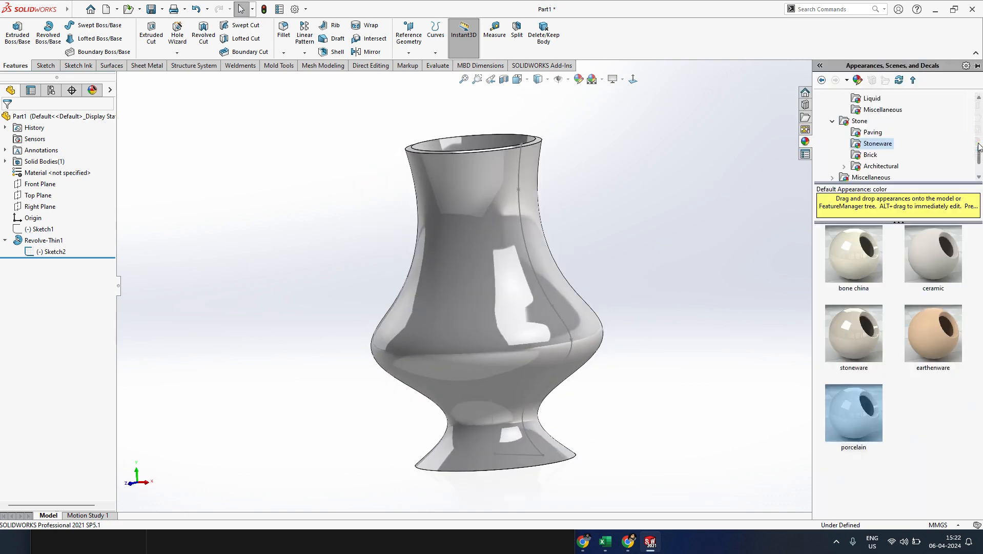
left_click(868, 156)
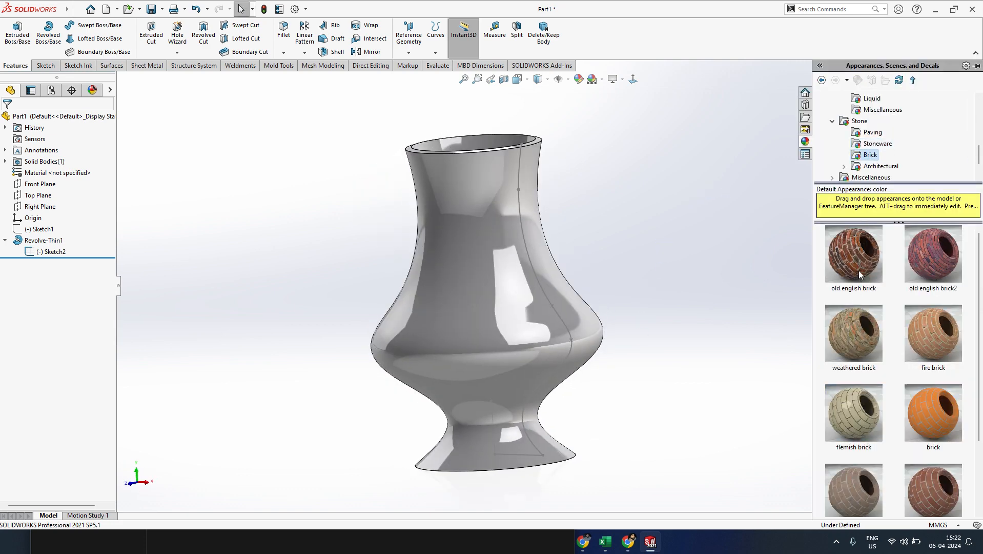
left_click_drag(857, 271, 477, 267)
left_click(481, 261)
middle_click_drag(666, 259, 861, 249)
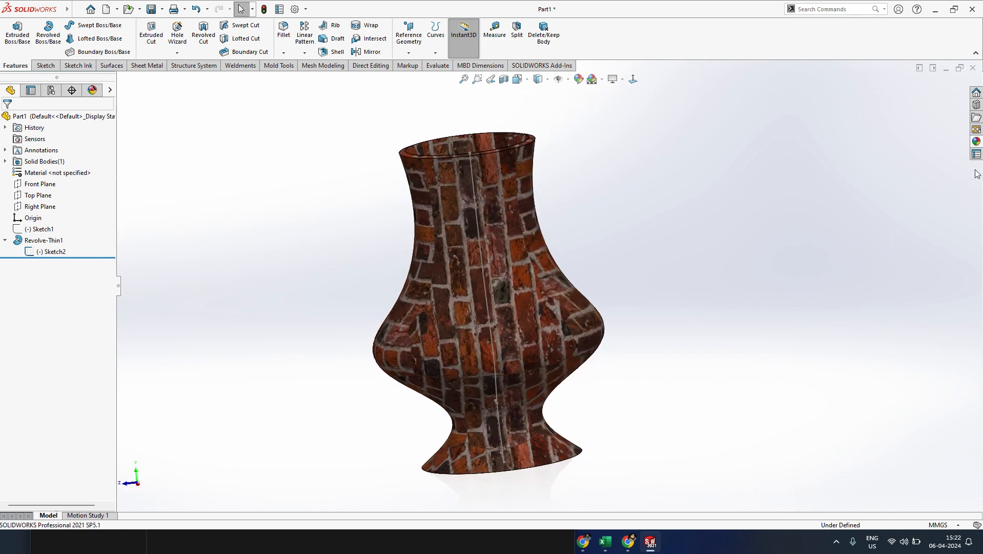
- Browse the appearance library for another finish for the vase
left_click(976, 142)
scroll(918, 339, "up", 2)
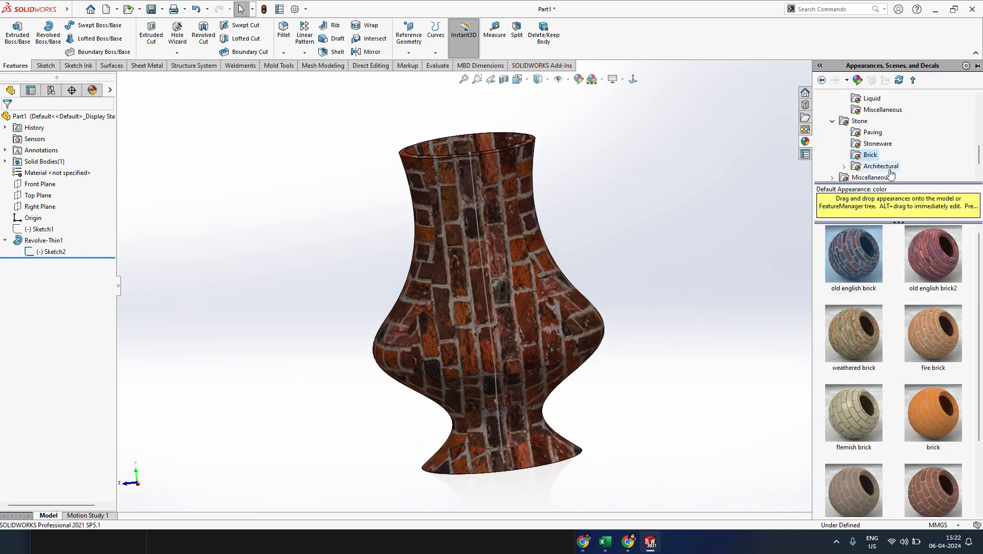
- Apply the slate 2d appearance from the Architectural stone category to the vase
left_click(887, 167)
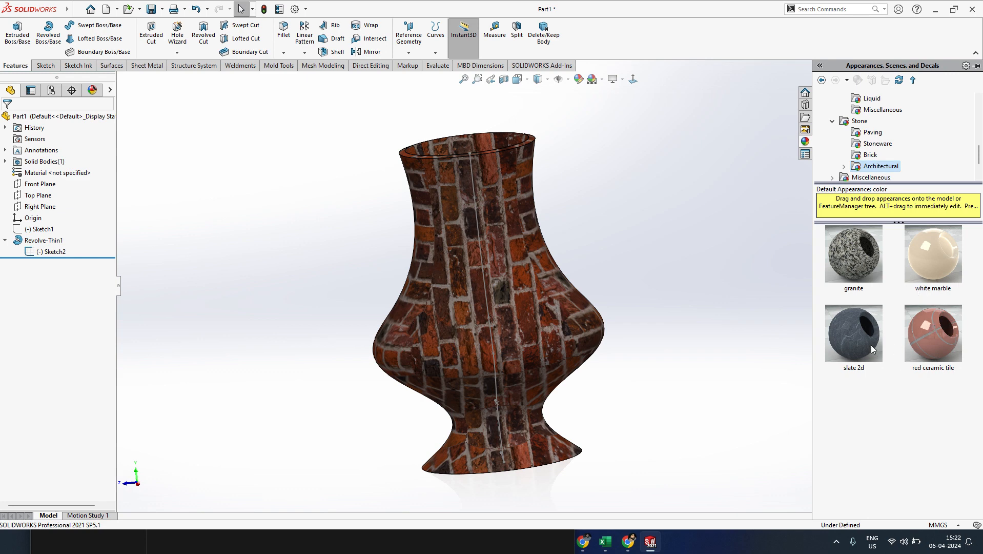
left_click_drag(864, 342, 502, 307)
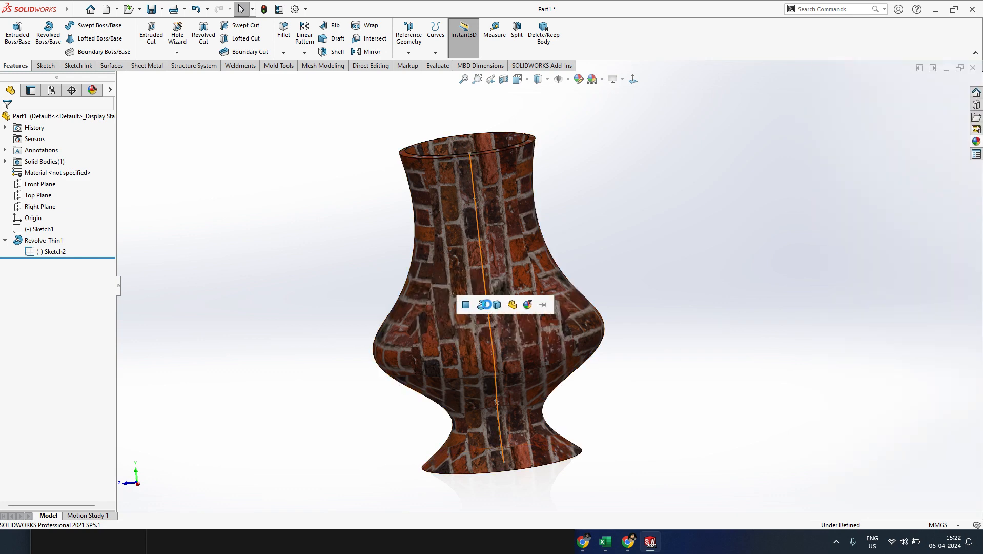
left_click(504, 308)
middle_click_drag(601, 354, 636, 368)
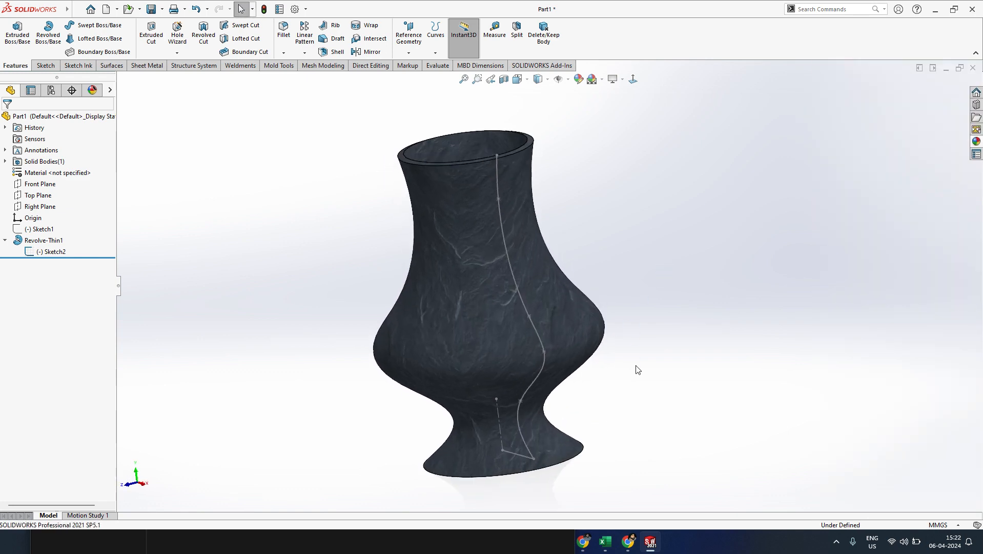
middle_click_drag(603, 398, 661, 346)
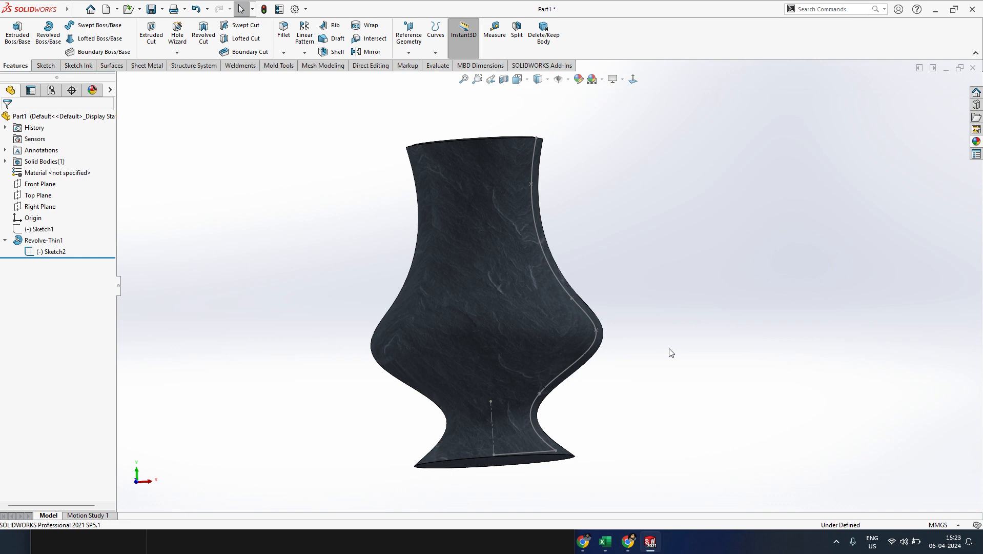
middle_click_drag(617, 292, 869, 188)
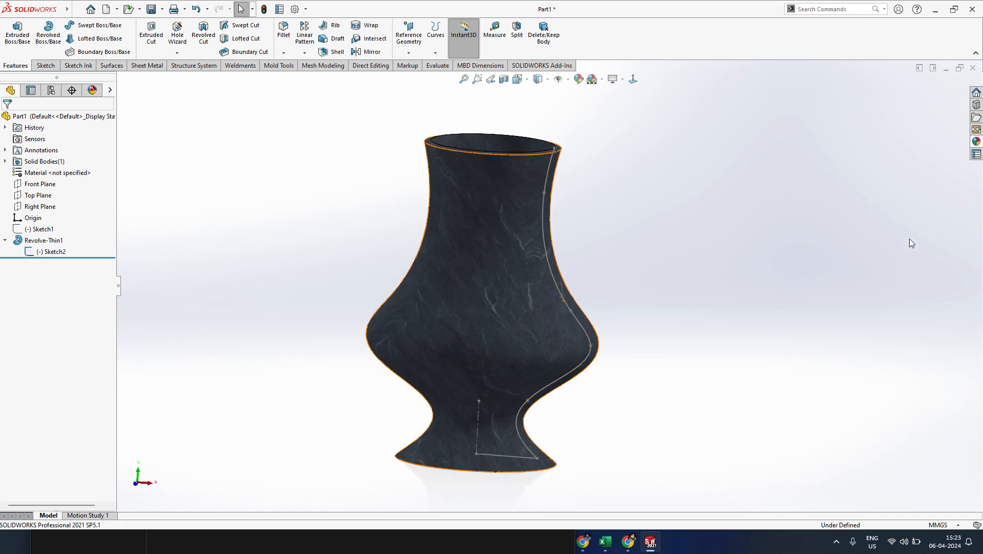
- Apply the granite appearance to the whole vase body
left_click(977, 142)
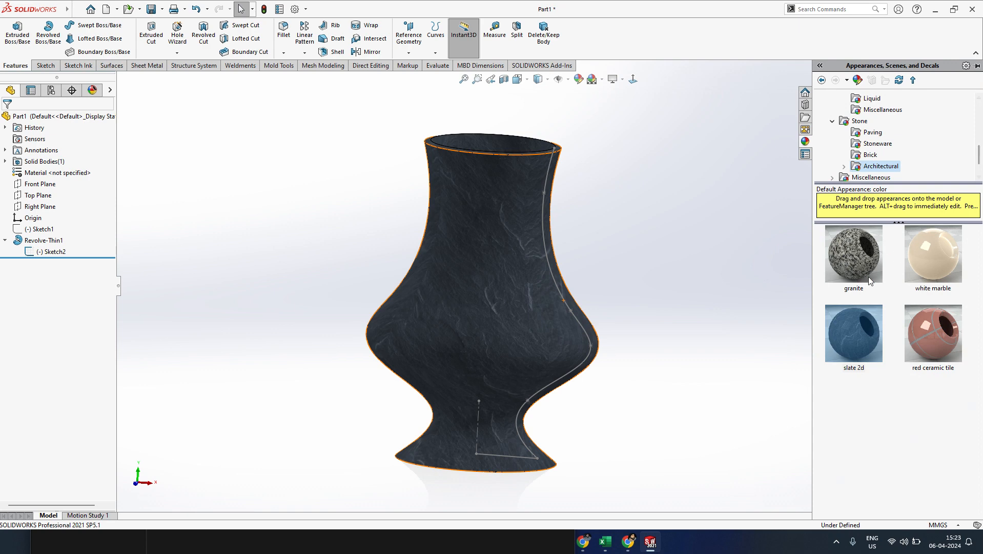
left_click_drag(870, 280, 526, 300)
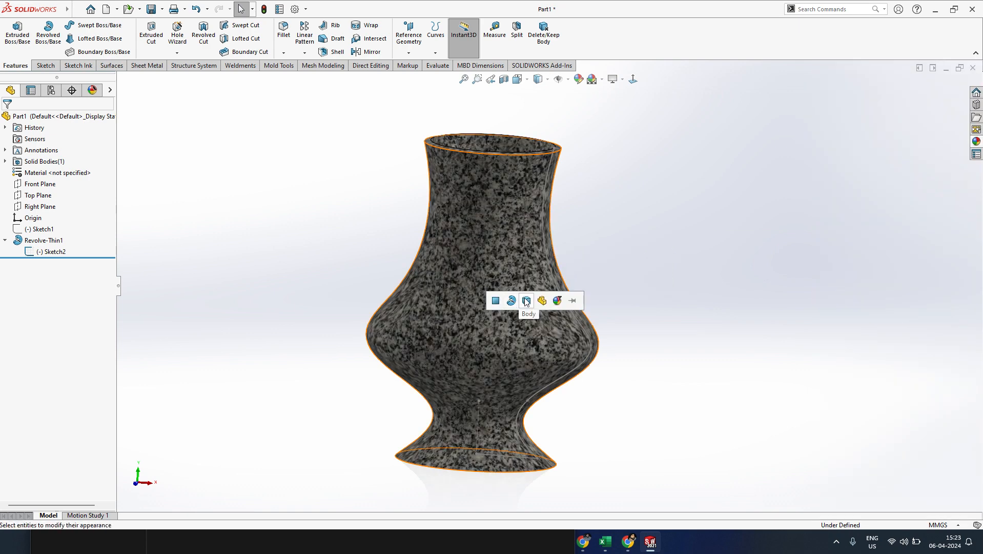
left_click(527, 302)
middle_click_drag(586, 335, 623, 362)
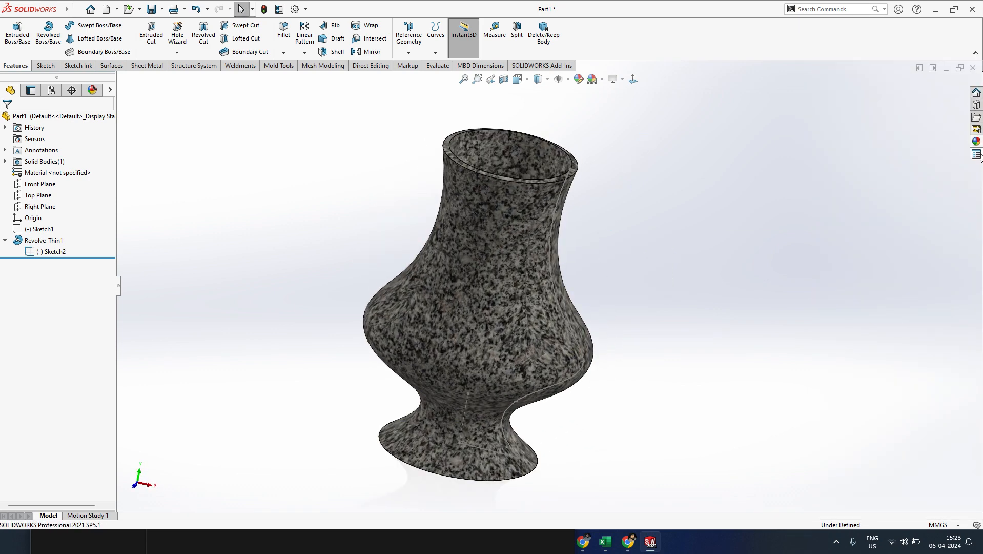
- Browse the Stoneware, Architectural, Studio Materials, Pattern and RealView Only appearance categories for other finishes
left_click(976, 142)
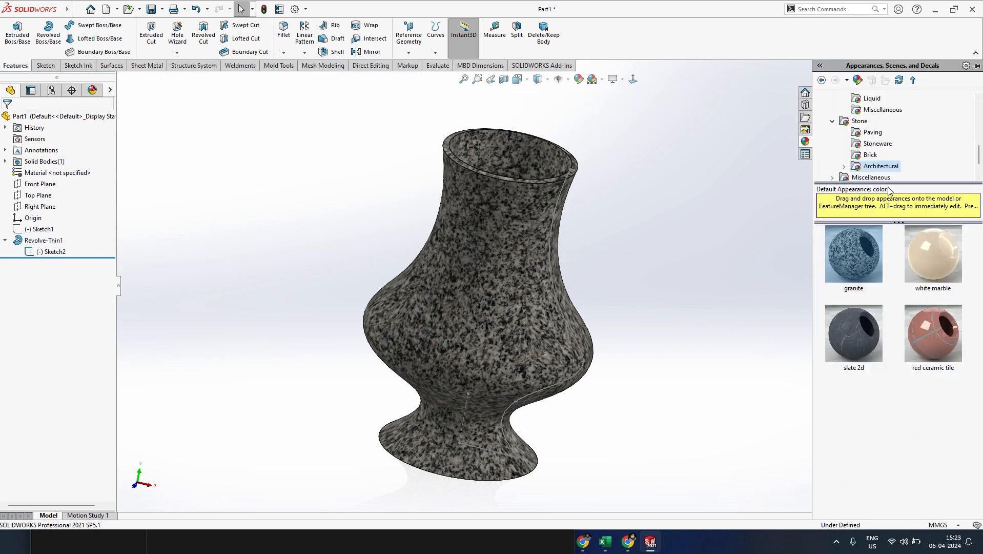
left_click(871, 155)
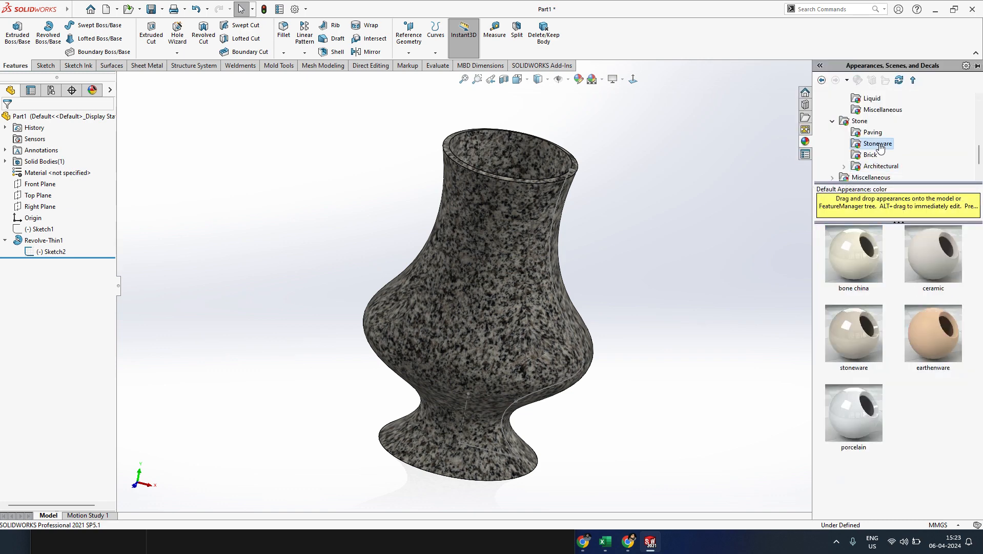
left_click(878, 166)
scroll(877, 154, "down", 2)
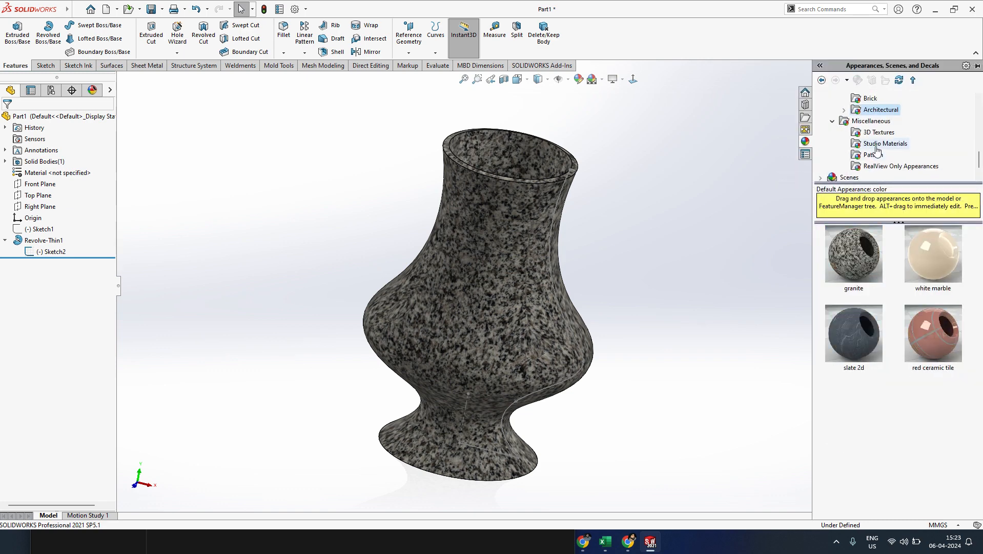
left_click(877, 145)
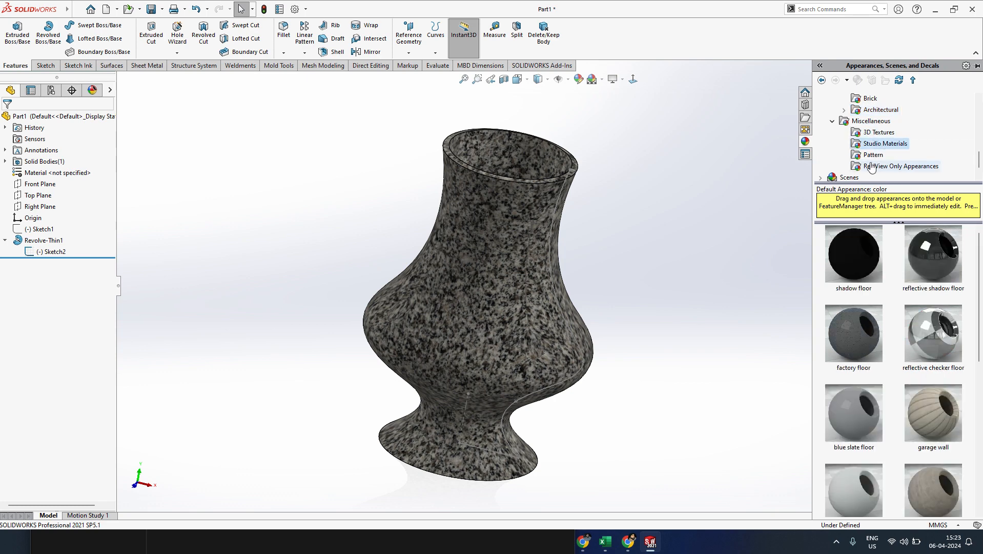
left_click(874, 154)
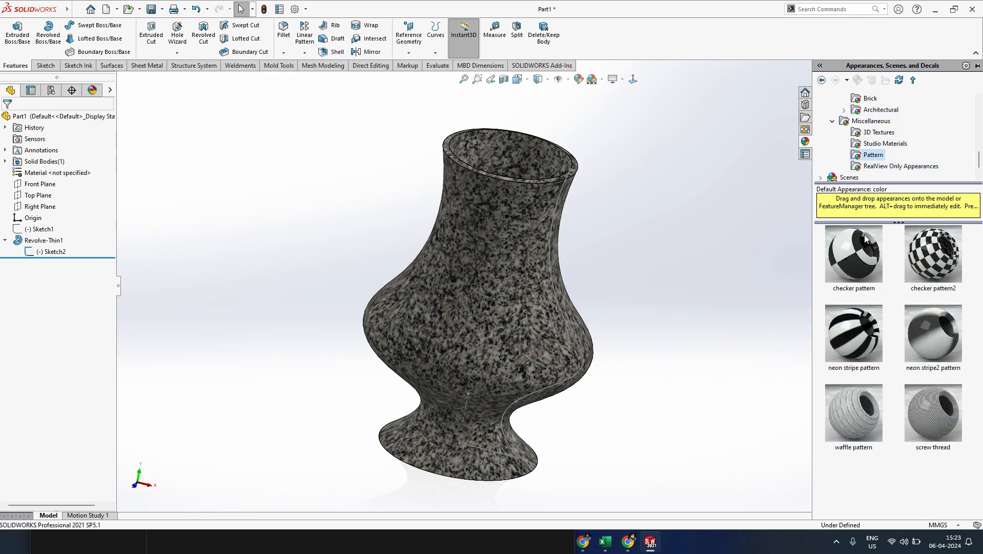
left_click(883, 166)
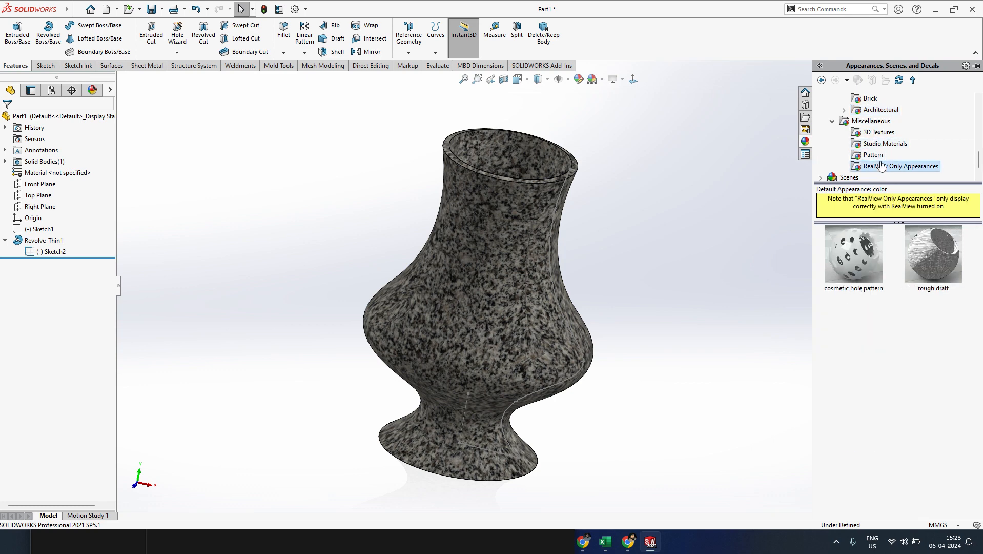
left_click(593, 297)
middle_click_drag(687, 279, 704, 204)
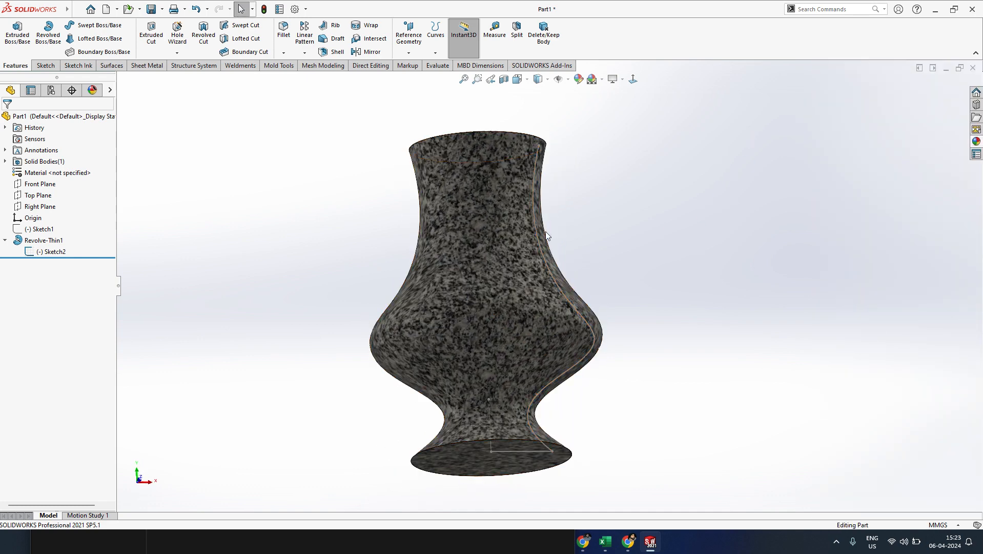
middle_click_drag(547, 235, 503, 296)
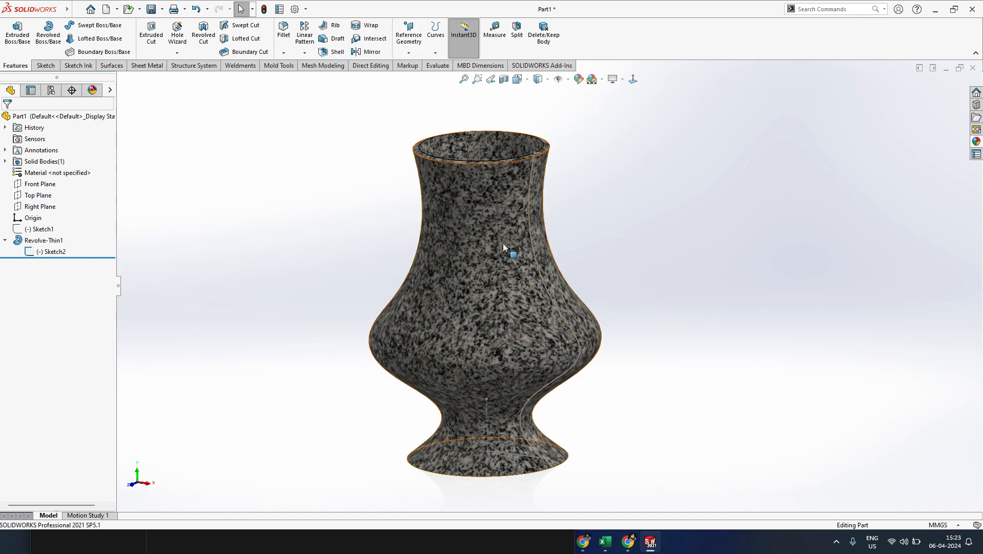
middle_click_drag(567, 249, 546, 234)
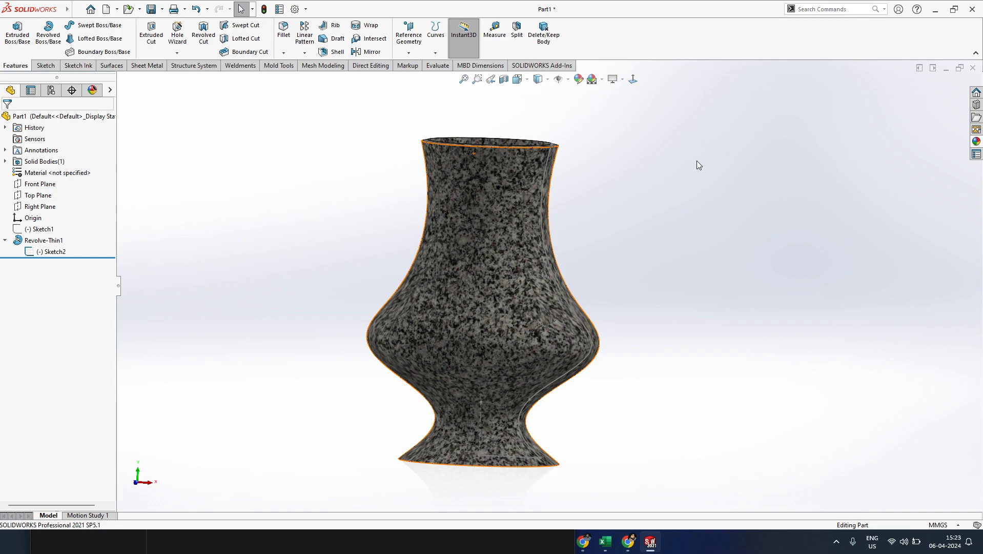
middle_click_drag(634, 238, 474, 309)
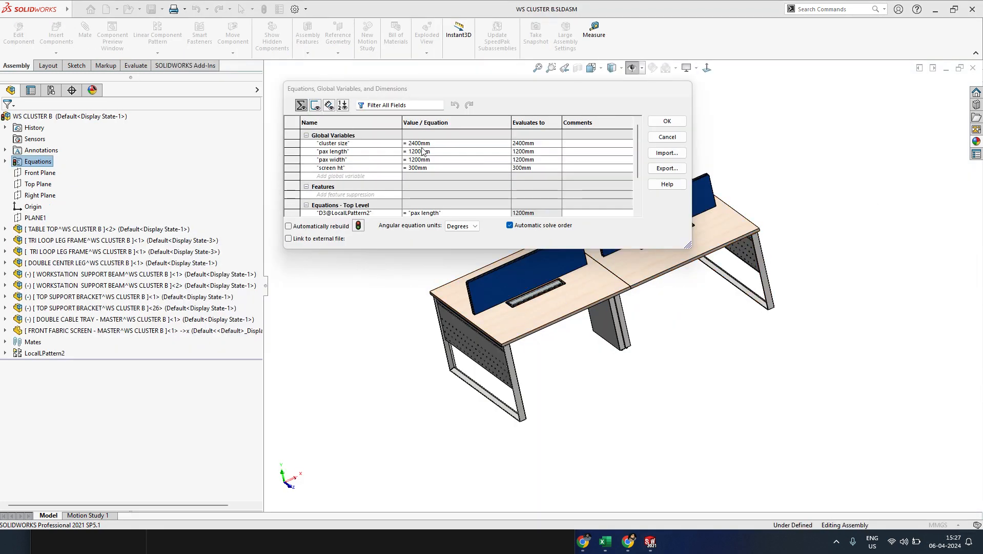
- Set the workstation assembly's global variable "cluster size" to 6000 and "pax length" to 1200mm
double_click(446, 145)
type("6000")
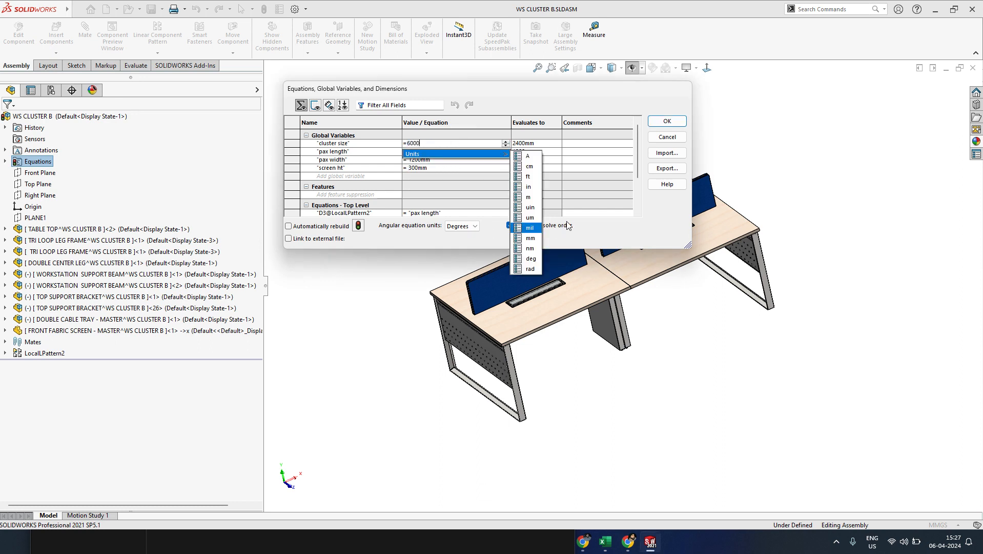
left_click(603, 226)
key("Return")
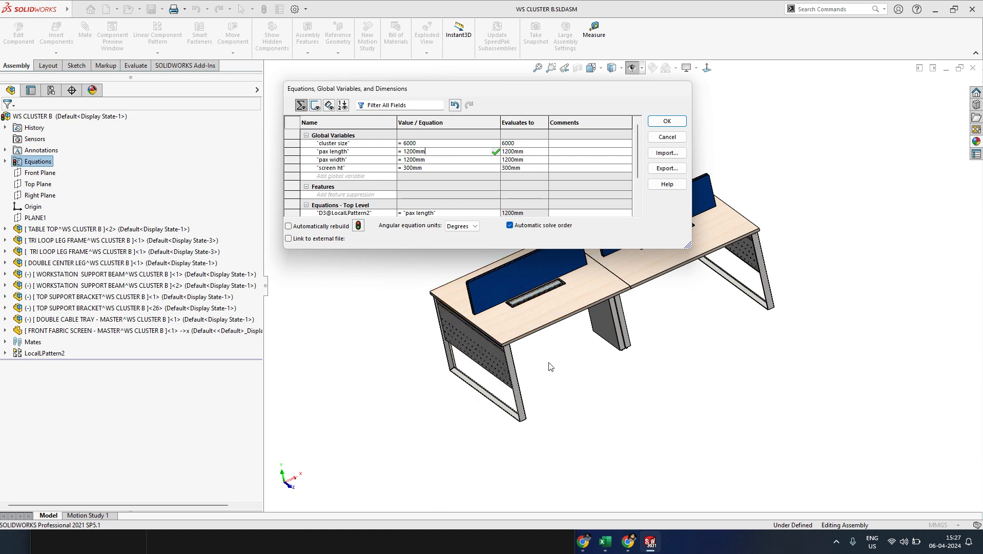
double_click(440, 152)
type("15")
key("BackSpace")
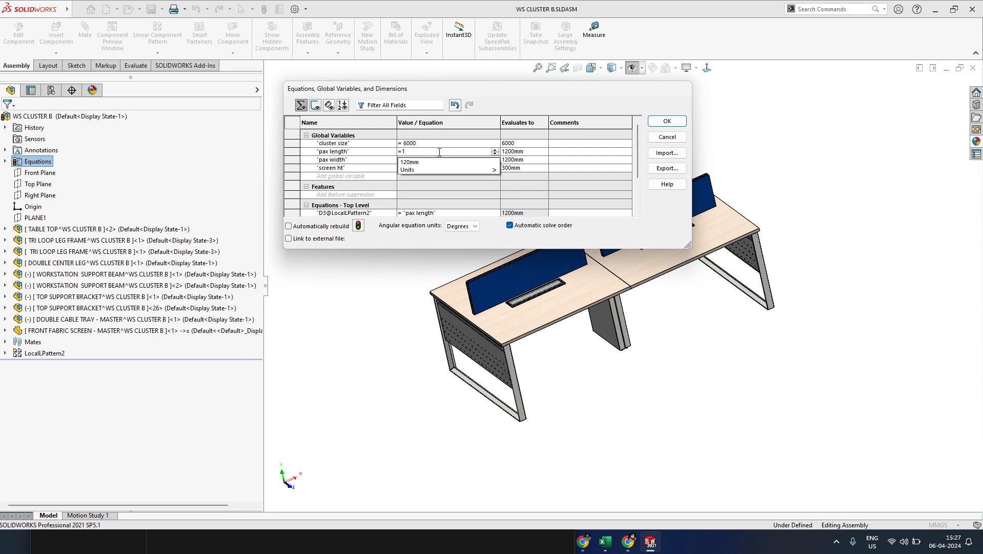
type("200")
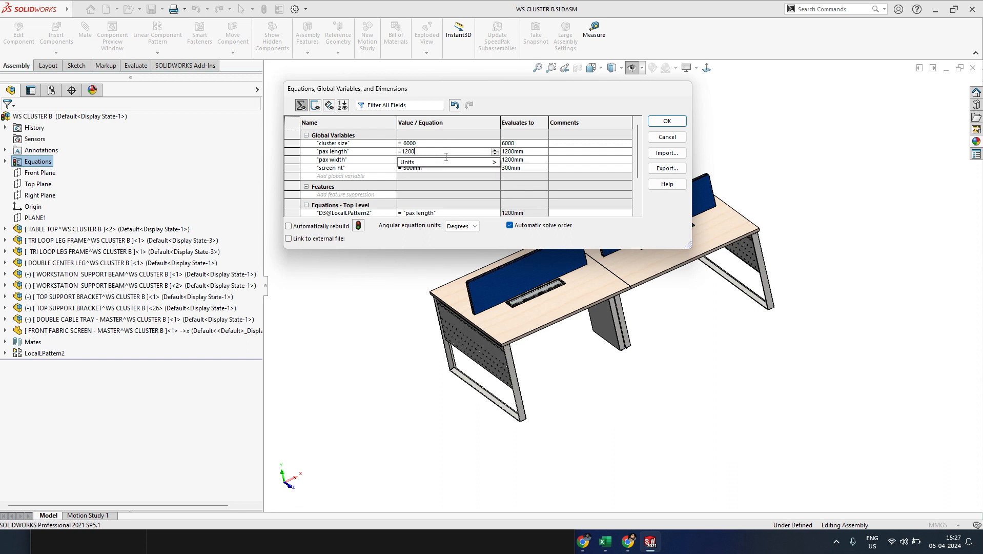
mouse_move(445, 159)
left_click(515, 252)
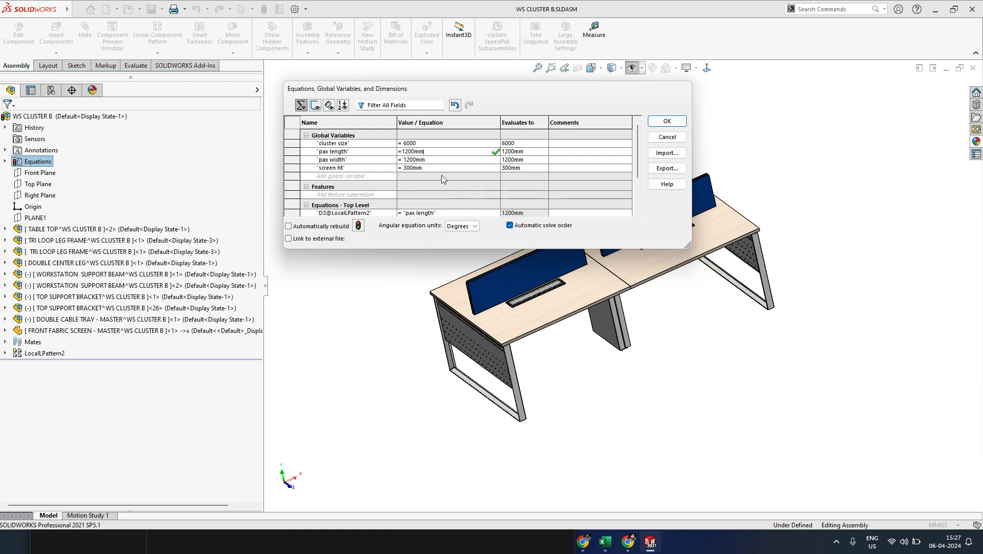
- Set the global variable "pax width" to 1500mm and apply the equation changes to the assembly
left_click(437, 159)
double_click(436, 159)
type("1500")
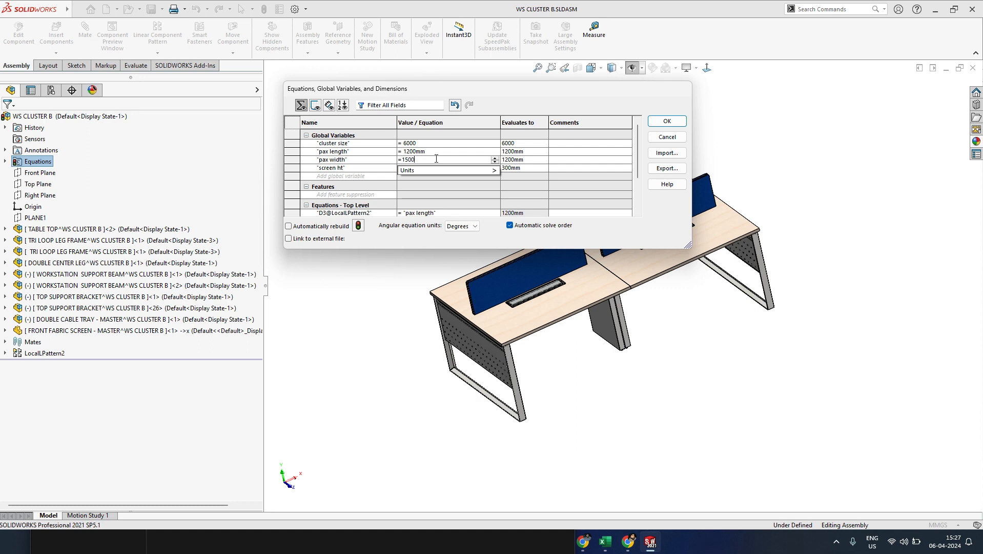
mouse_move(453, 172)
left_click(519, 255)
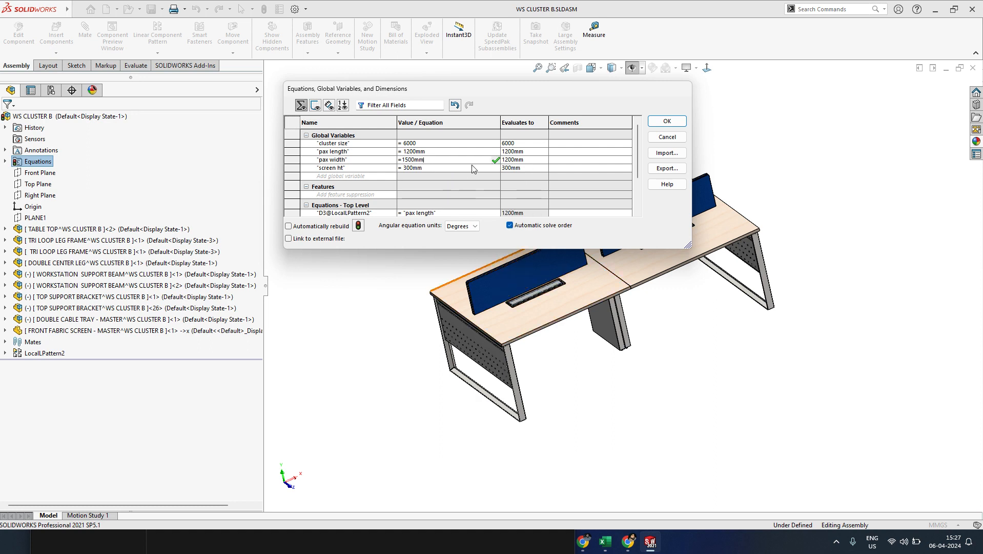
left_click(661, 123)
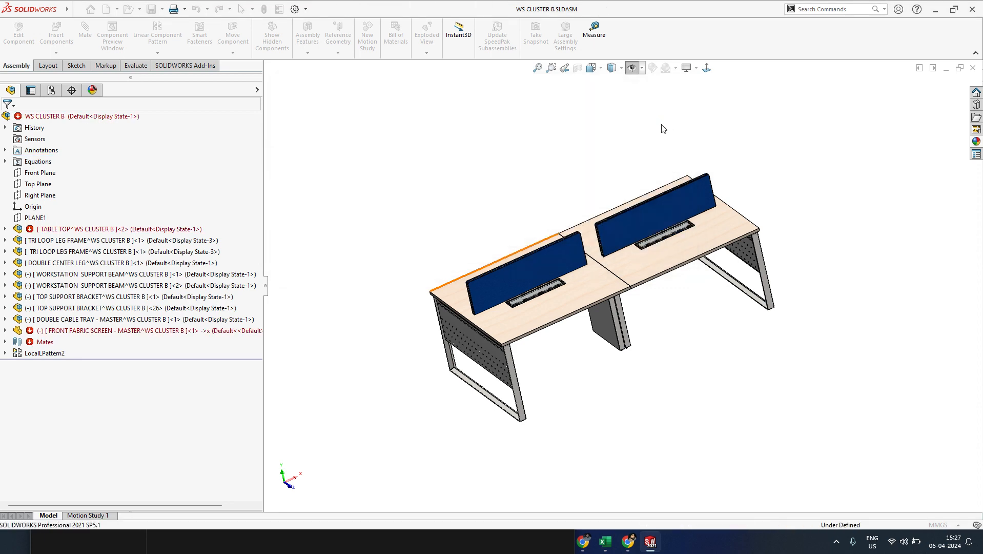
- Examine the updated workstation cluster from the front, from above and from an angled view
scroll(640, 308, "up", 3)
middle_click_drag(642, 302, 595, 341)
middle_click_drag(663, 344, 610, 370)
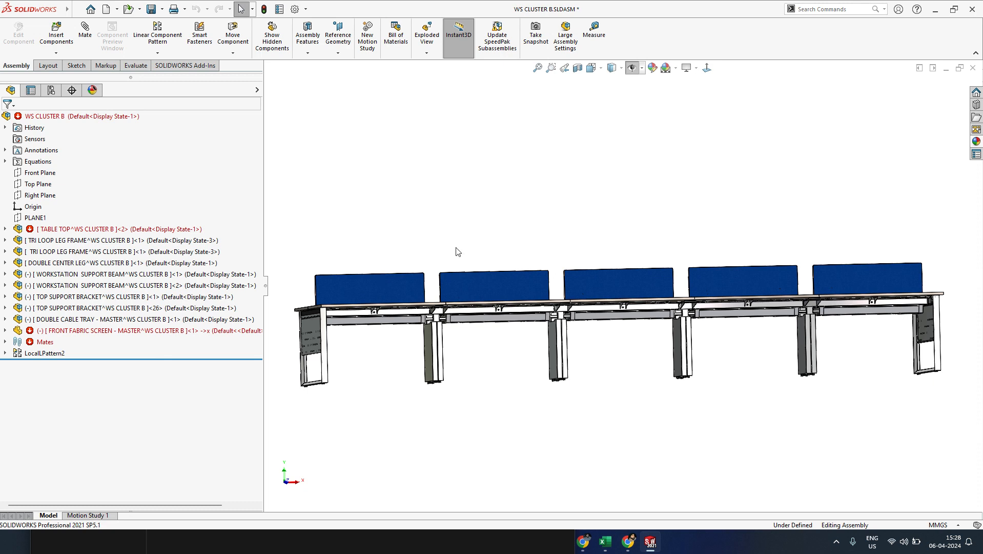
middle_click_drag(496, 222, 713, 336)
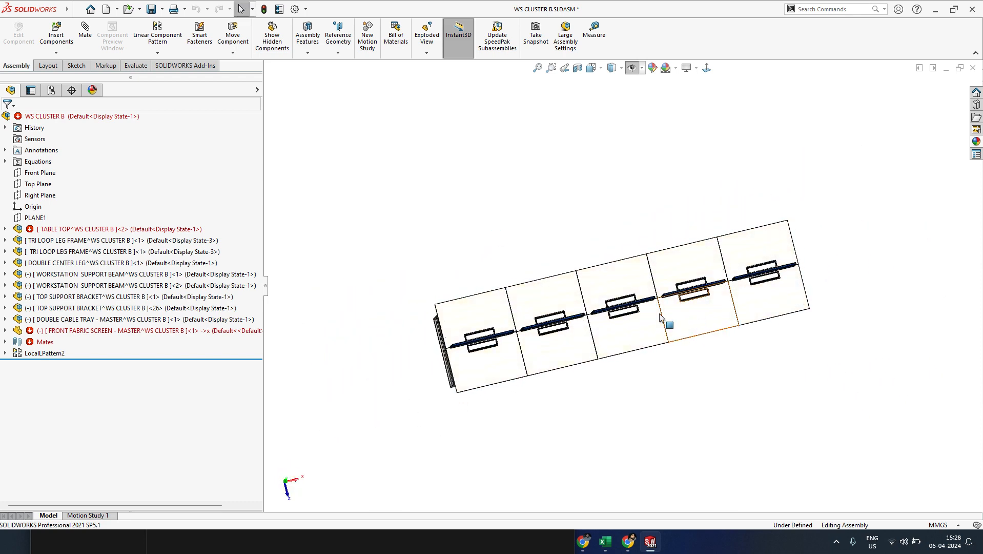
scroll(615, 307, "down", 3)
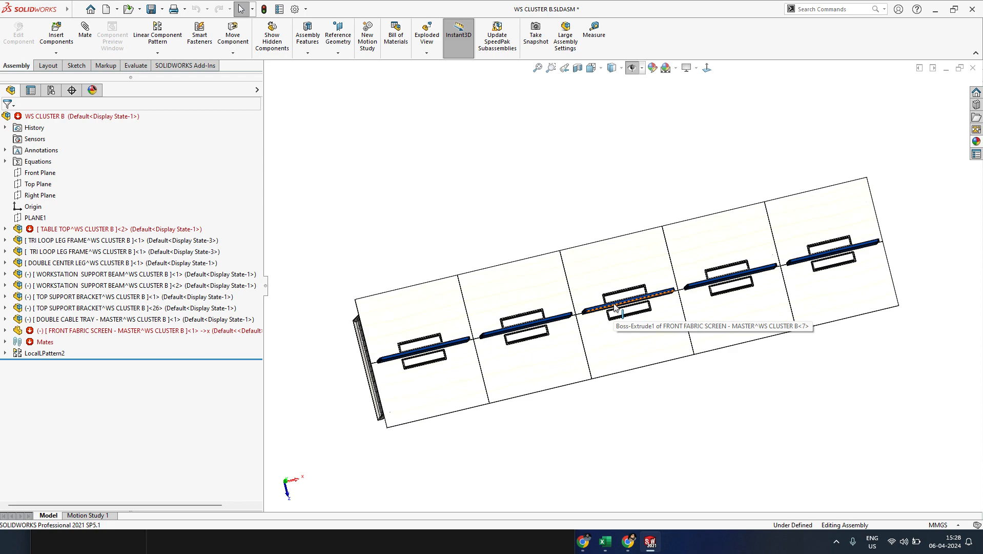
middle_click_drag(614, 305, 532, 382)
scroll(518, 384, "down", 1)
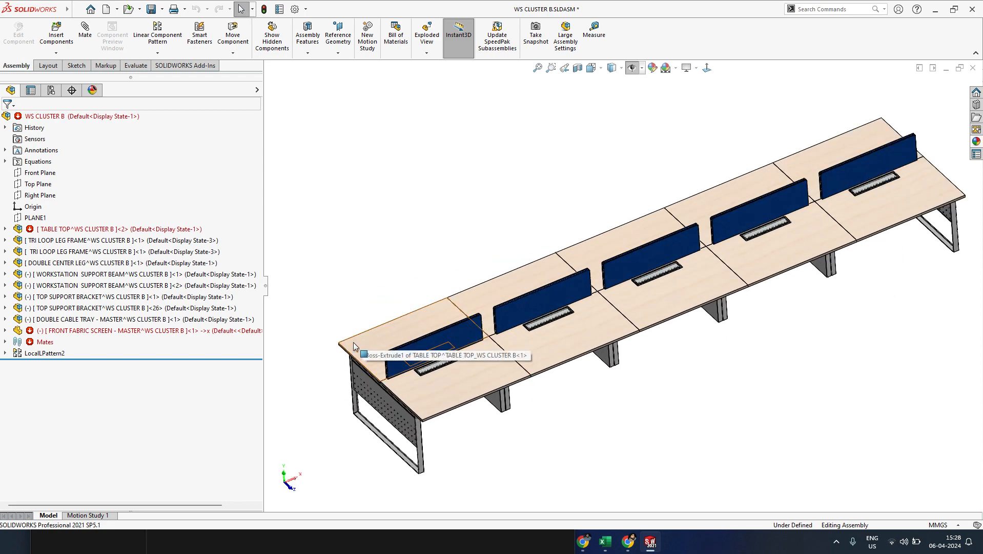
- Measure the cluster's overall length between its two end edges, and its width across the outer long edges of the end table tops
left_click(594, 32)
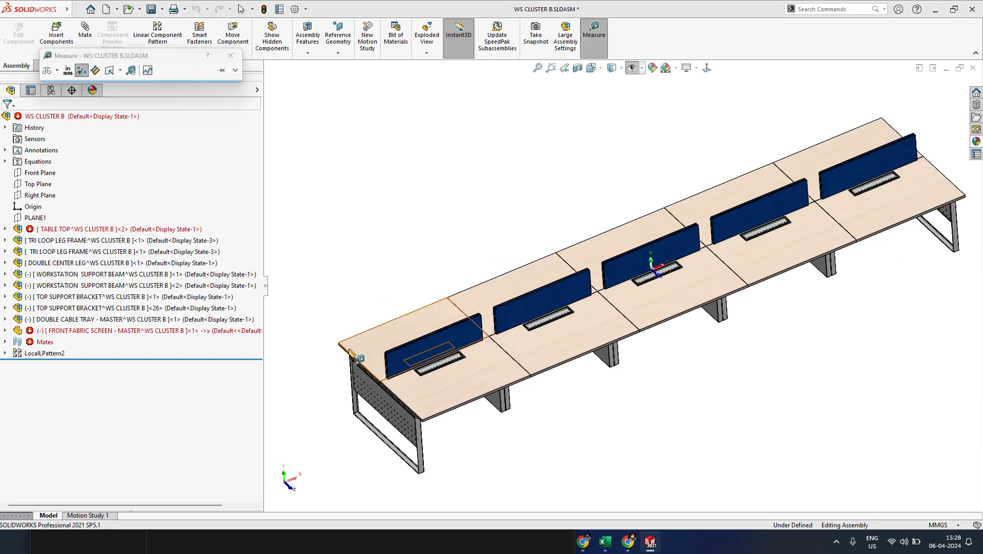
left_click(348, 351)
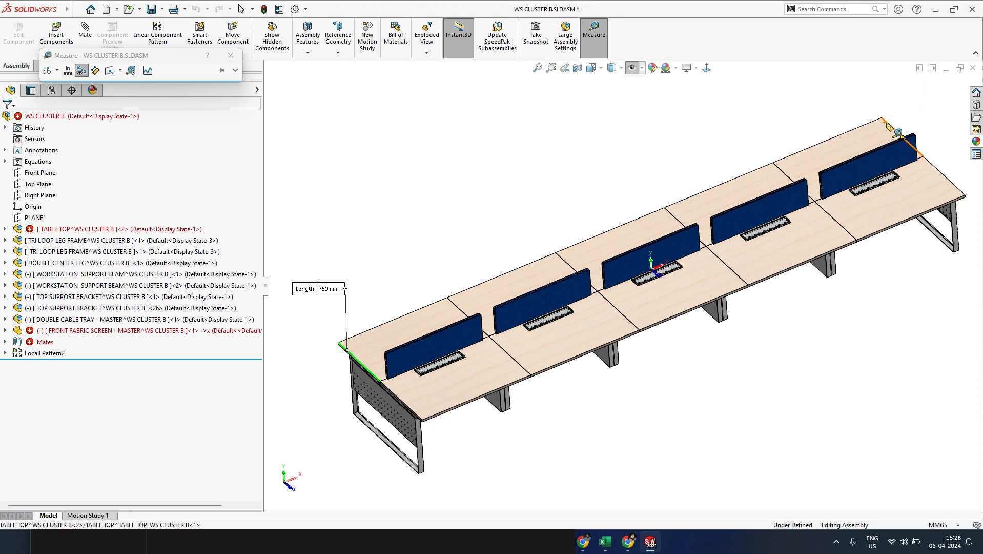
left_click(890, 125)
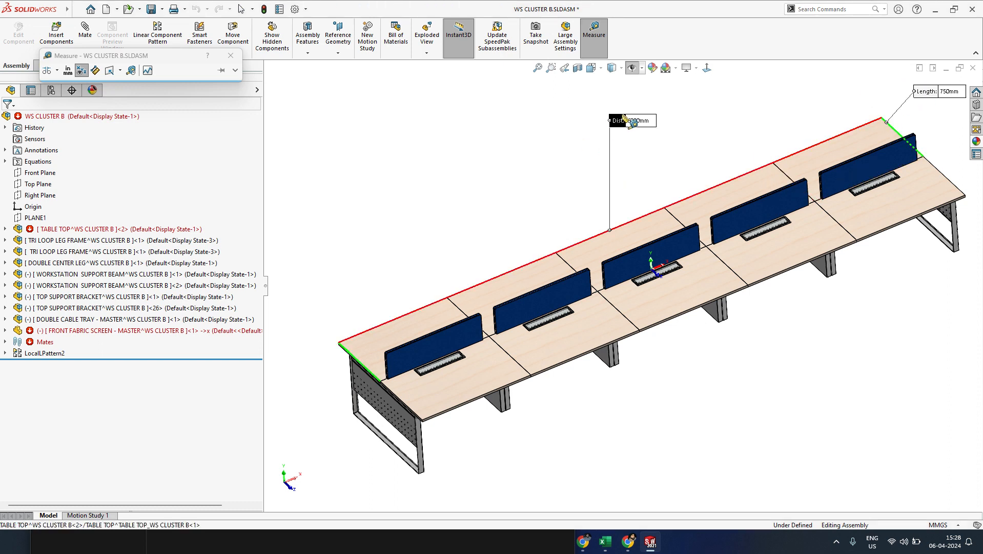
left_click(666, 168)
left_click(346, 338)
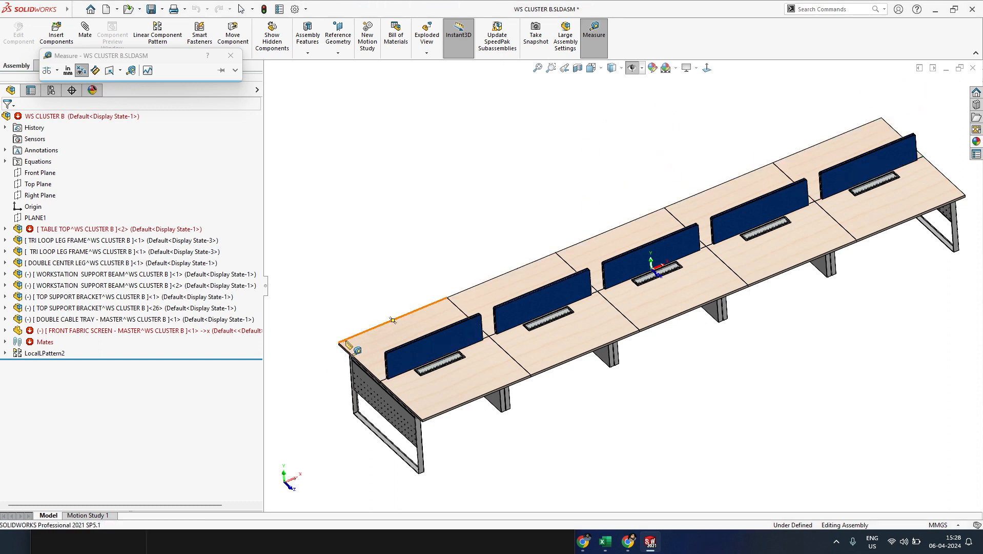
left_click(443, 413)
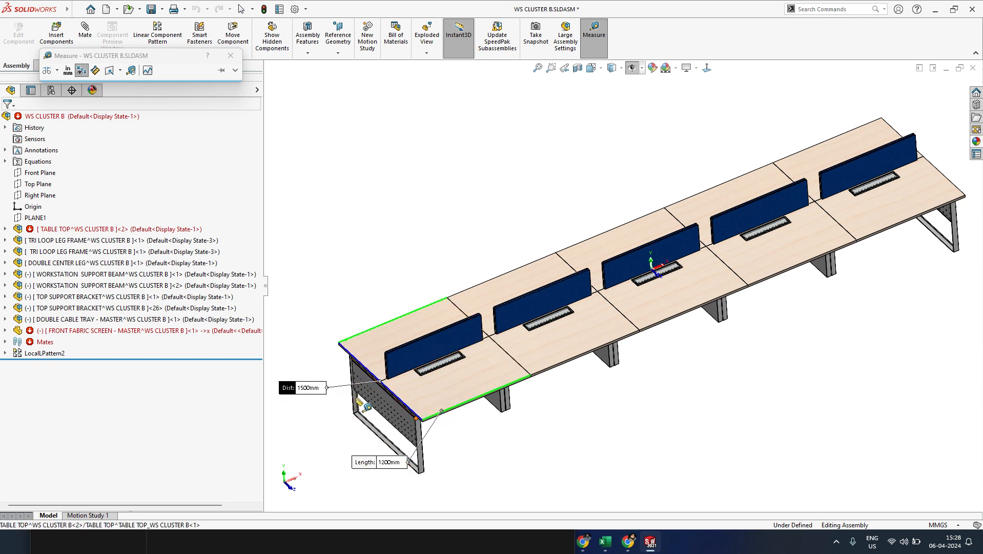
- Measure the length of the outer long edge of the end table top on the cluster's far side, and end the measurement
left_click(374, 265)
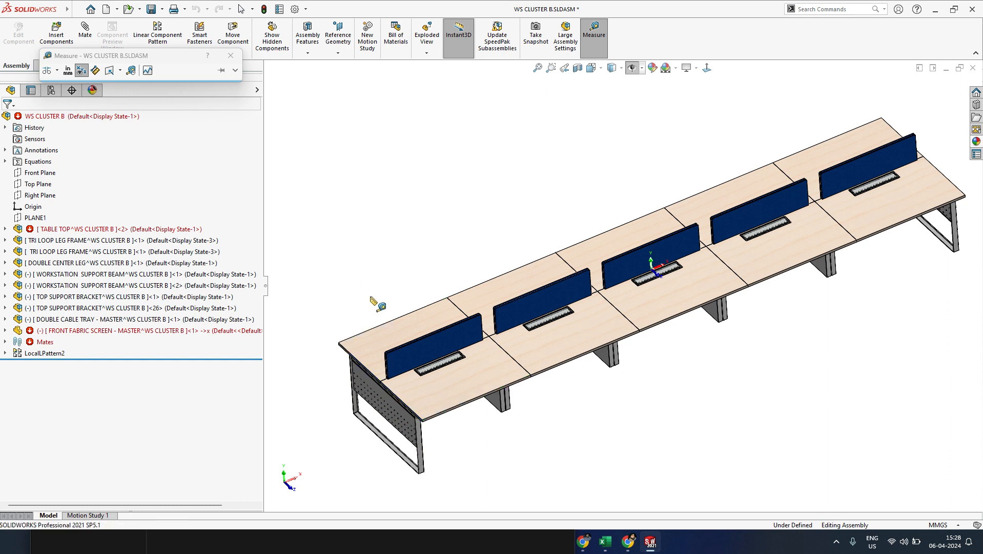
left_click(376, 329)
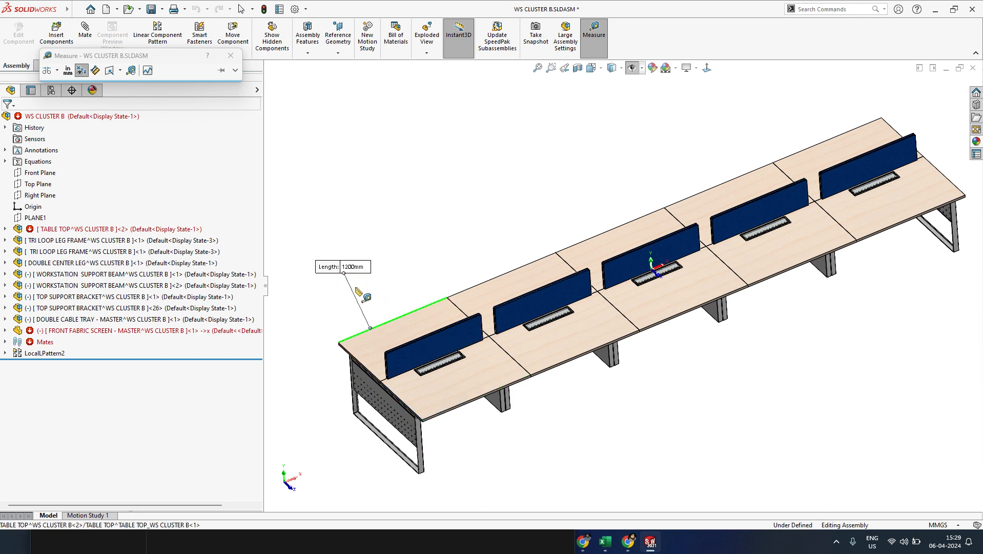
left_click(424, 247)
middle_click_drag(425, 247, 443, 215)
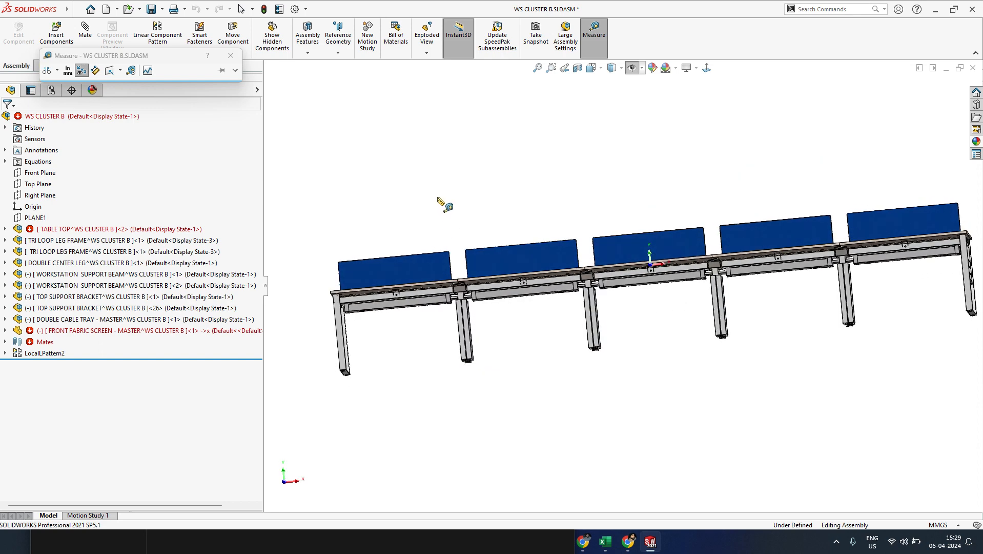
key("Escape")
scroll(437, 196, "up", 3)
middle_click_drag(652, 267, 666, 296)
scroll(667, 297, "down", 1)
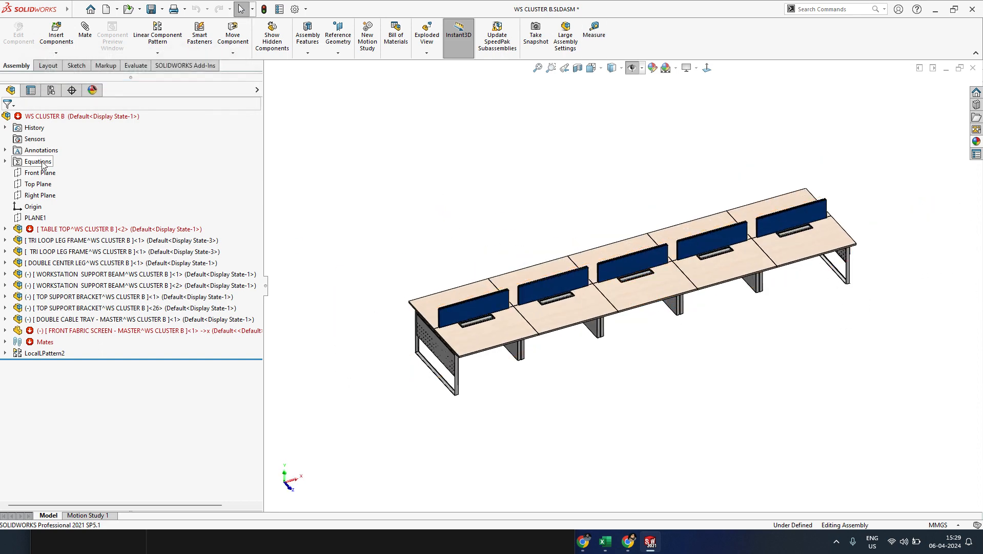
- Set the assembly's global variable "cluster size" to 12000mm in its equations
right_click(38, 161)
left_click(77, 168)
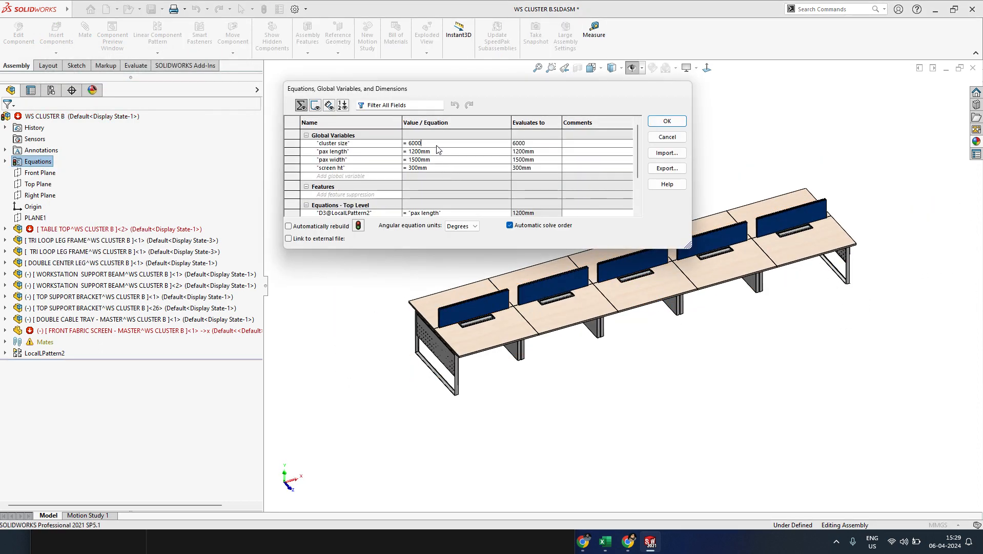
left_click(437, 145)
type("1")
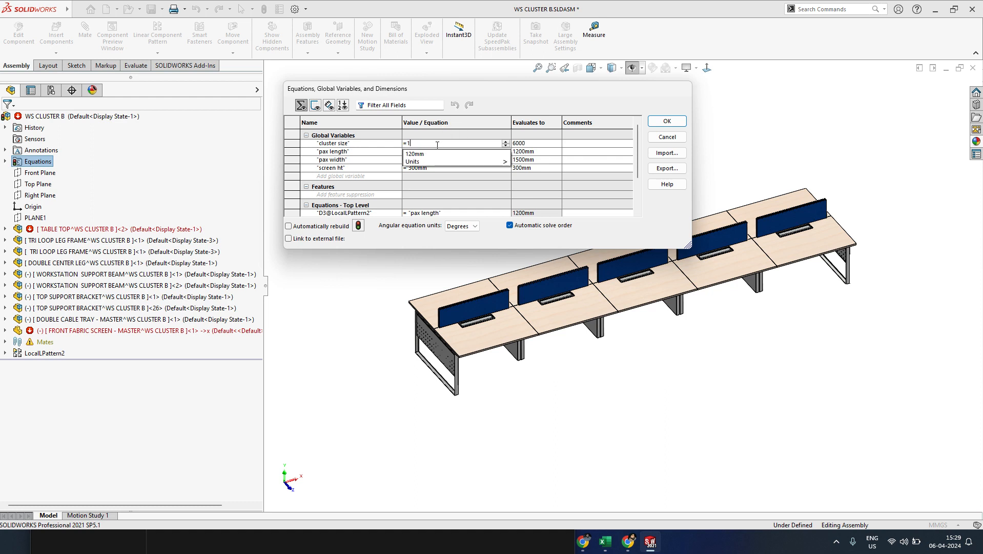
type("2000")
mouse_move(445, 157)
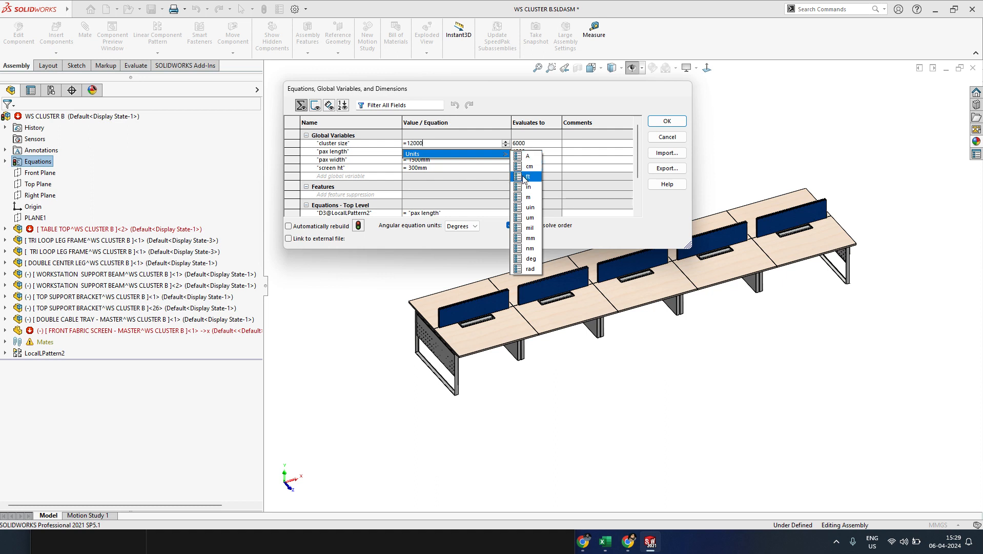
left_click(533, 239)
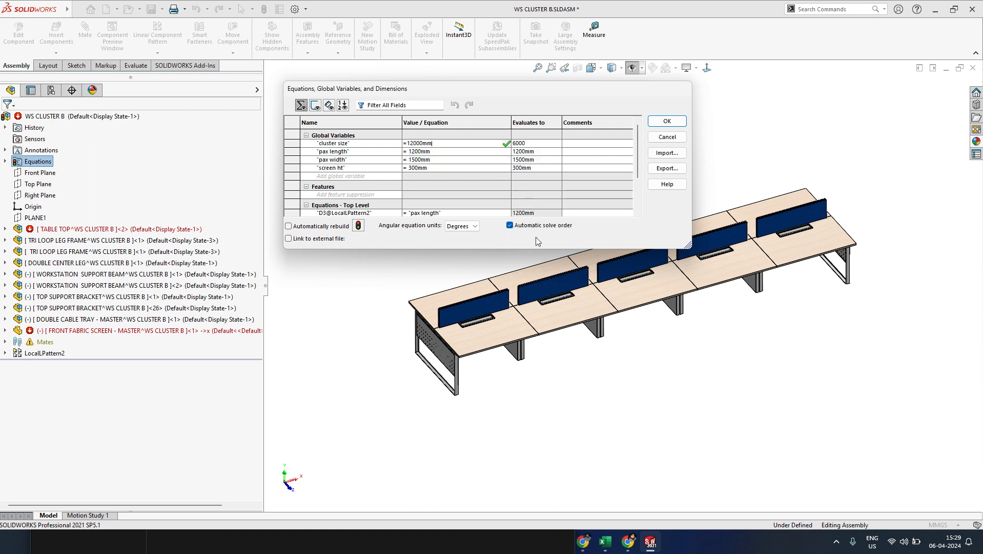
- Set the global variable "screen ht" to 450mm and apply the equation changes to the assembly
left_click(446, 151)
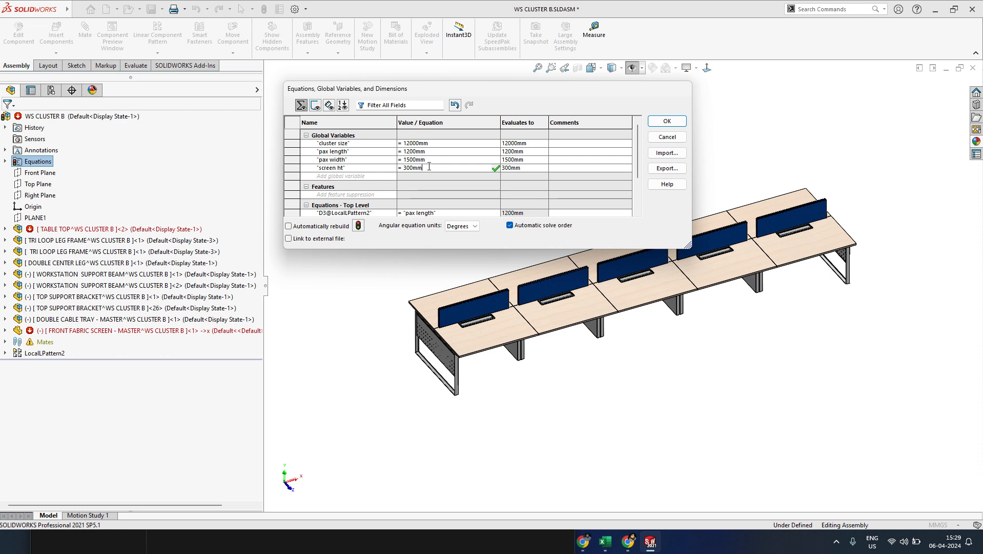
type("4")
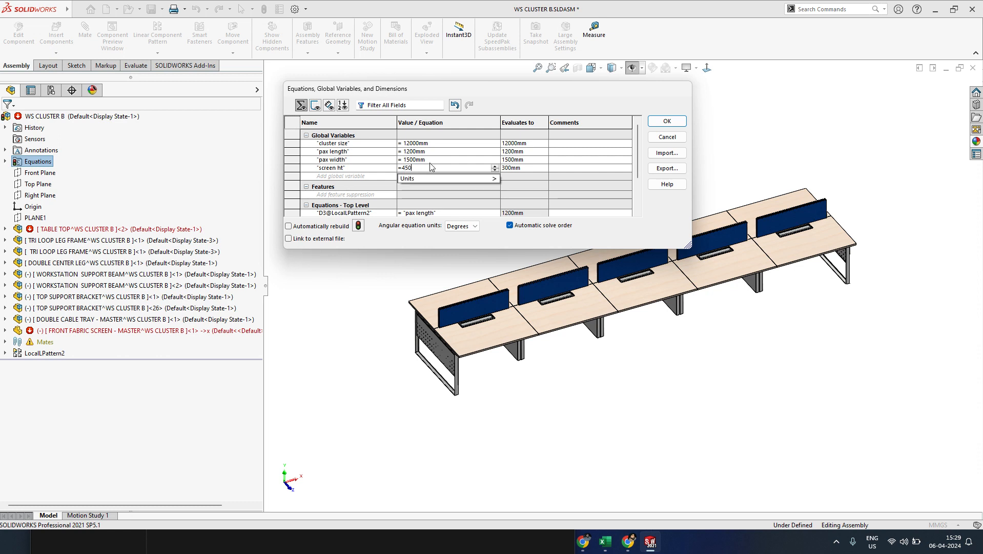
type("50")
mouse_move(438, 178)
left_click(516, 265)
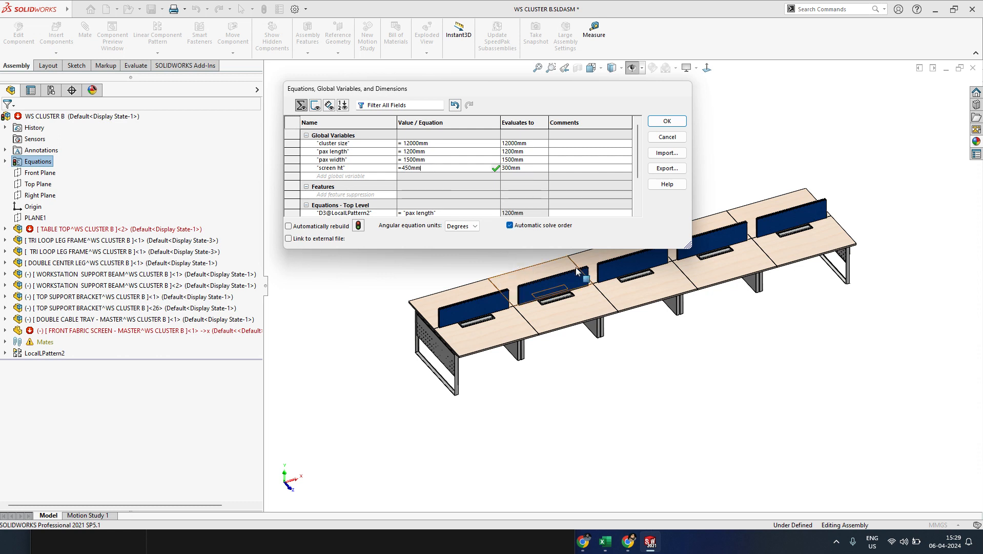
left_click(675, 119)
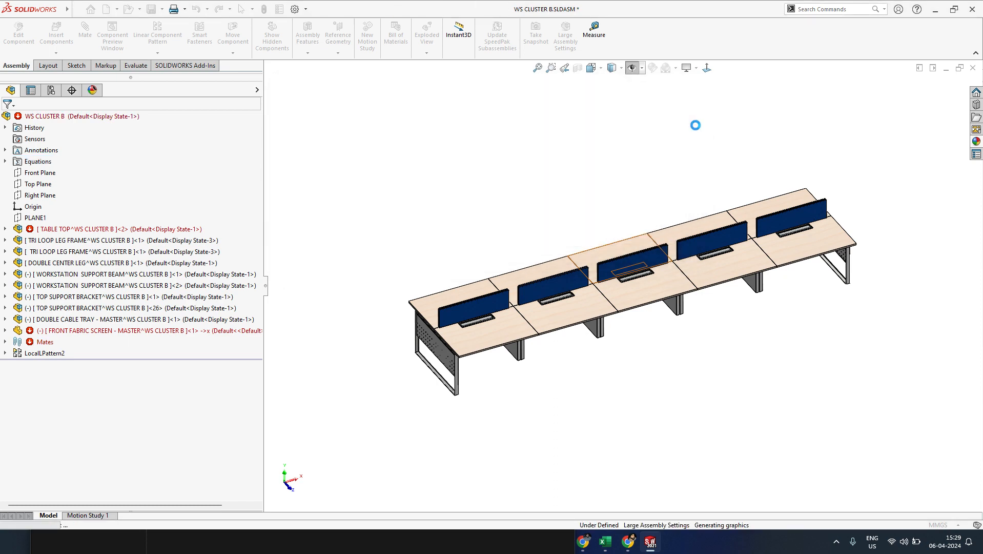
- Turn off Large Assembly Settings for the resized cluster and inspect its table tops and screens
scroll(681, 278, "up", 2)
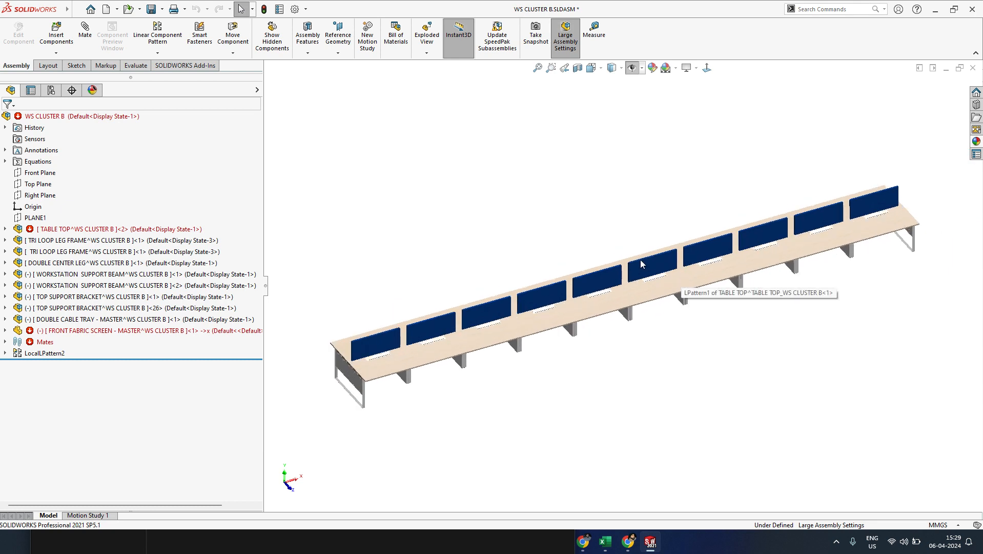
scroll(641, 261, "down", 1)
middle_click_drag(640, 261, 623, 284)
scroll(624, 284, "up", 3)
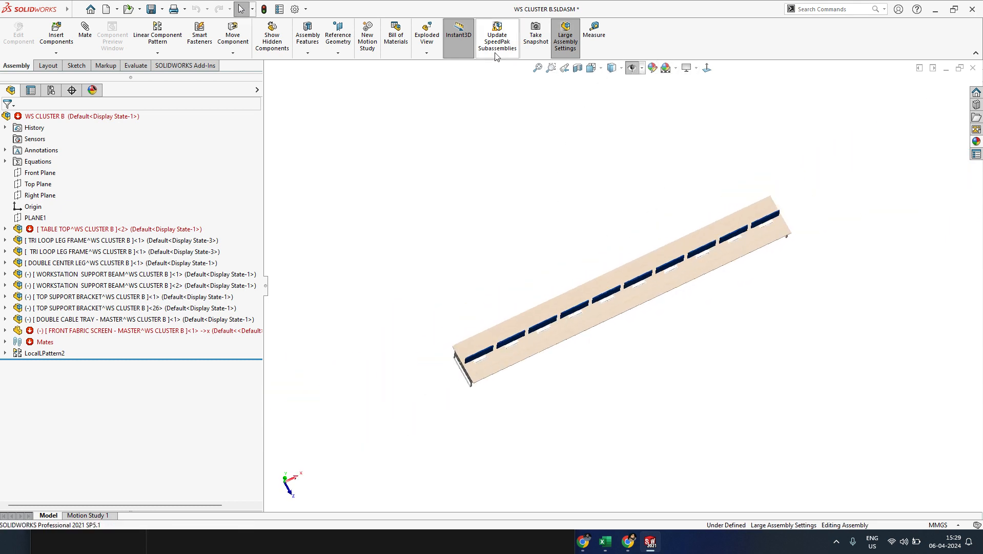
left_click(565, 44)
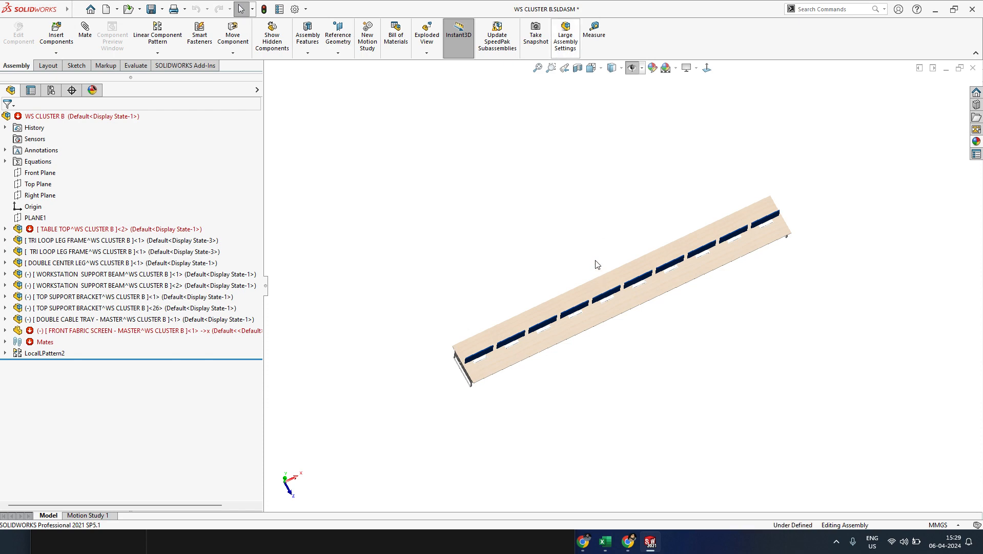
middle_click_drag(597, 264, 554, 264)
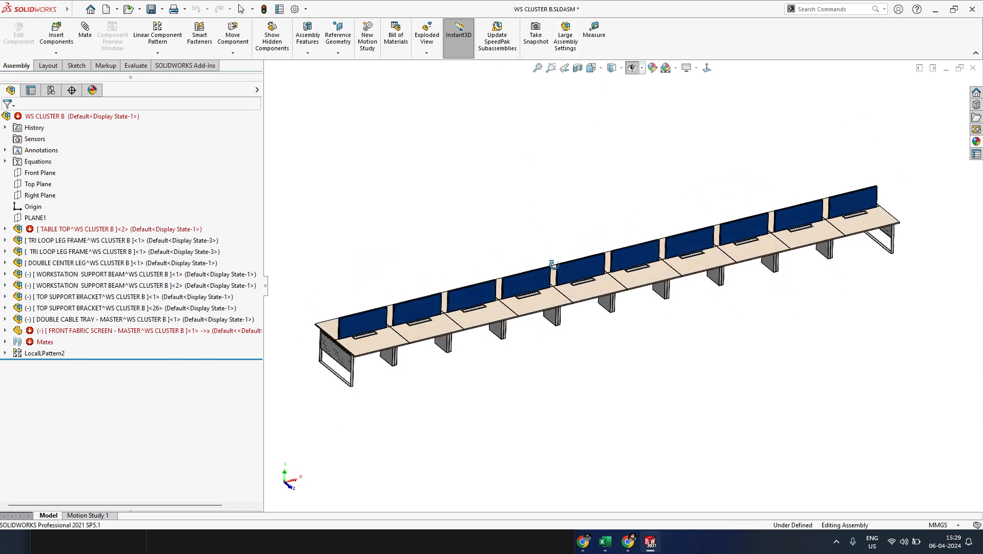
middle_click_drag(575, 334, 593, 297)
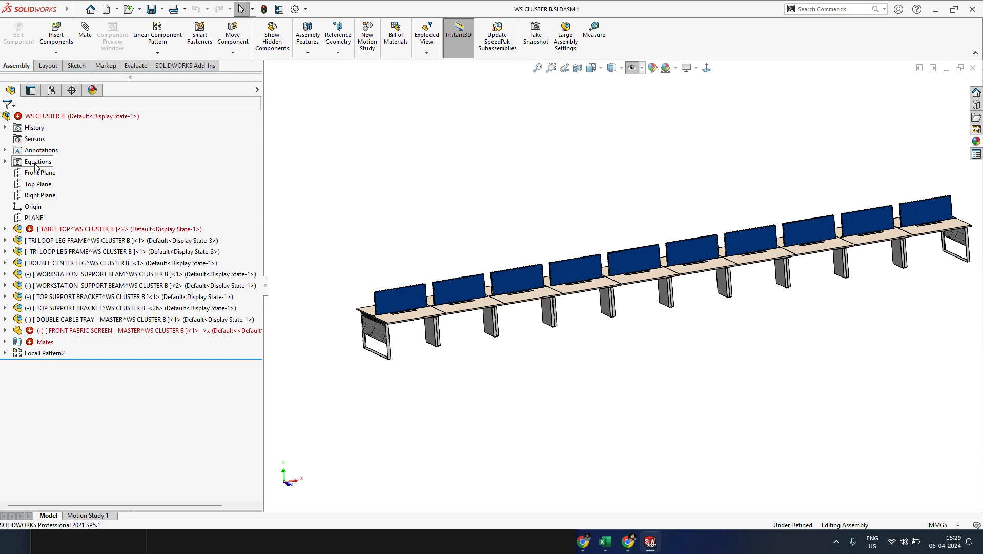
- Show the configurations and display states of the workstation cluster assembly
left_click(51, 90)
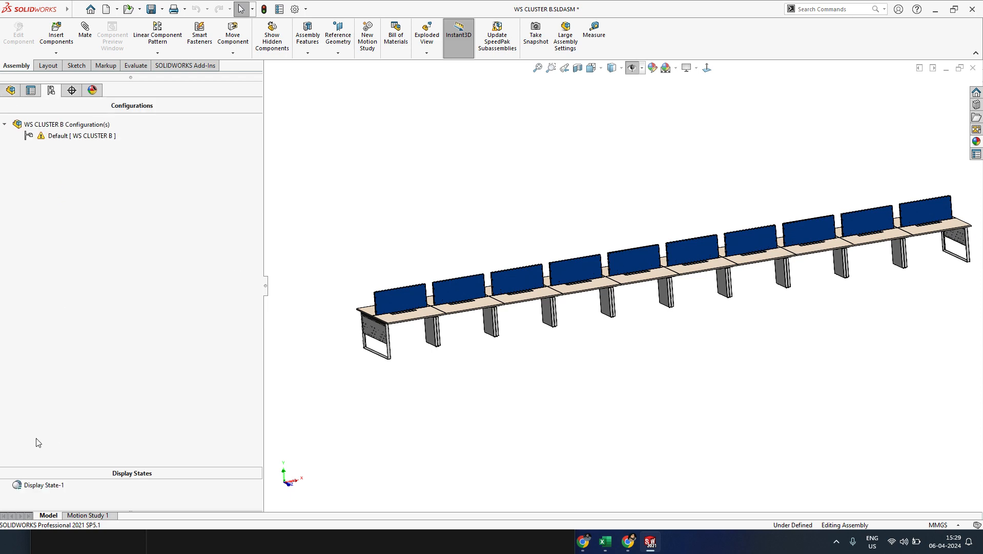
middle_click_drag(530, 256, 635, 290)
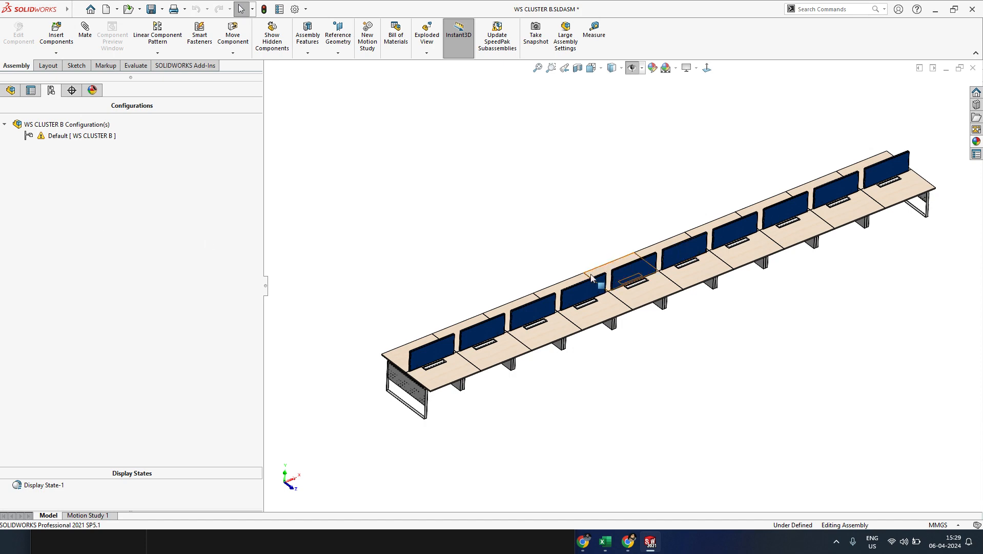
middle_click_drag(643, 325, 619, 300)
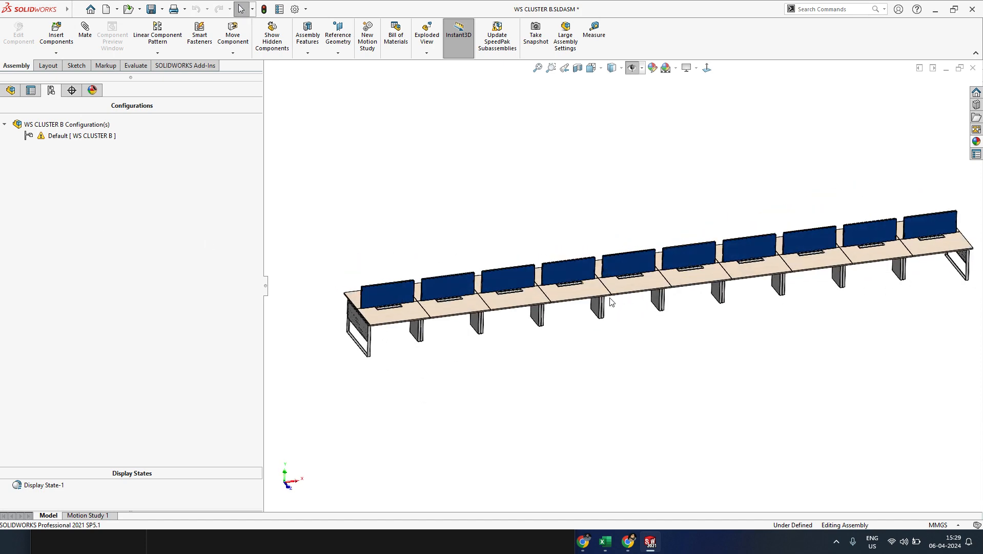
right_click(129, 228)
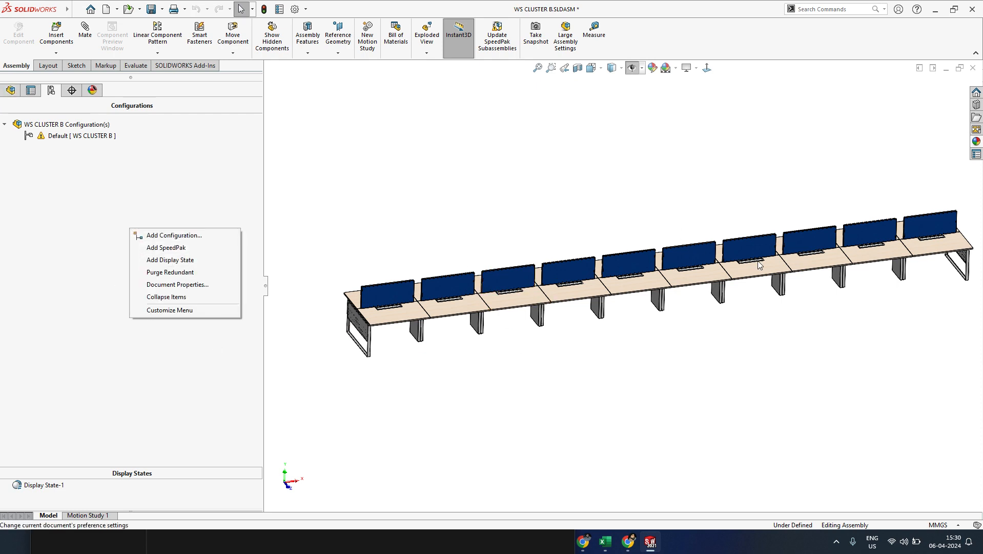
left_click(760, 265)
right_click(124, 217)
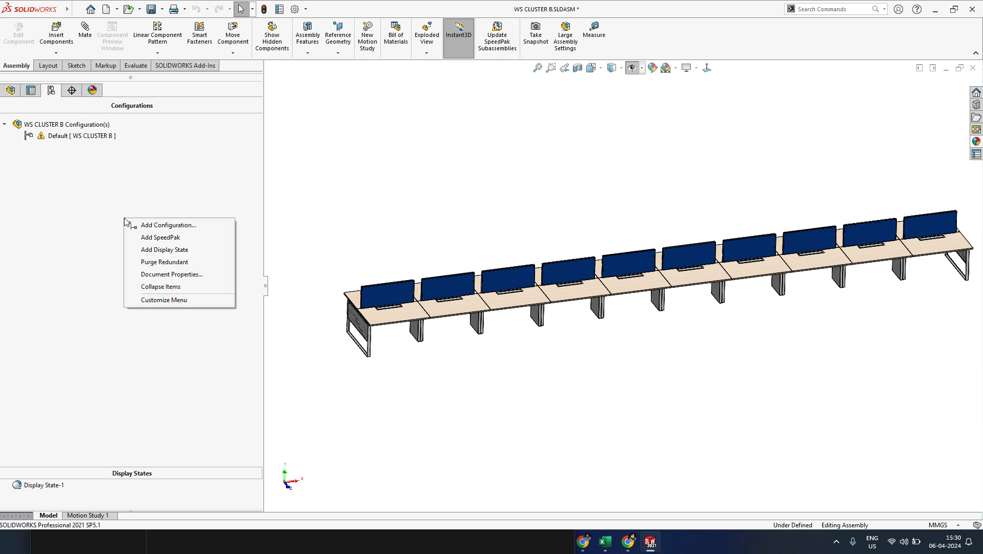
left_click(135, 225)
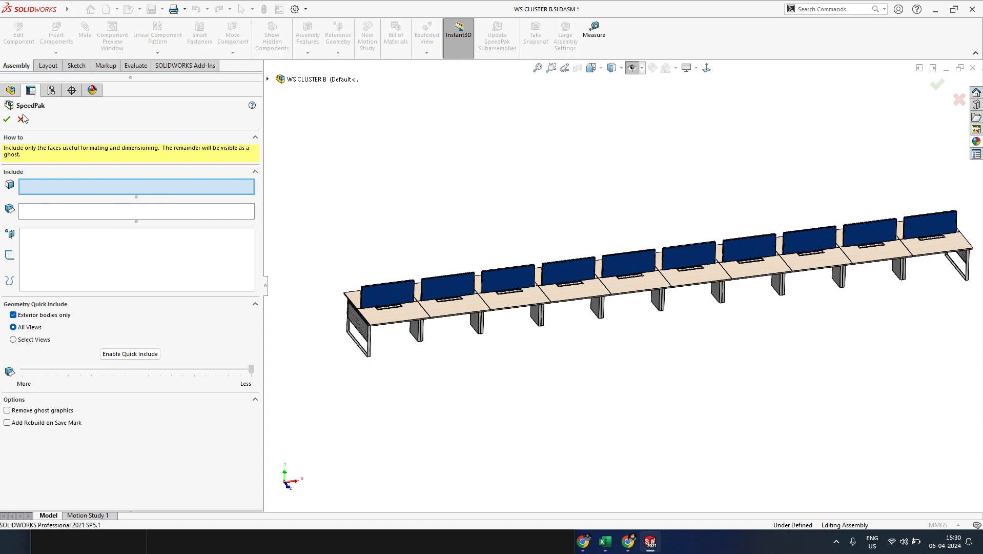
left_click(21, 119)
- Add a new display state to the default configuration of the cluster assembly
right_click(106, 213)
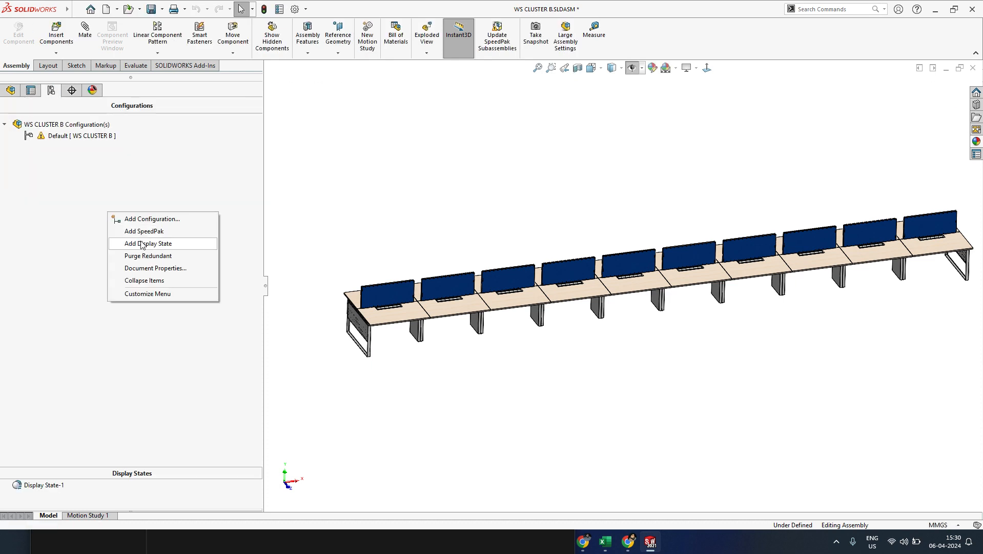
left_click(630, 224)
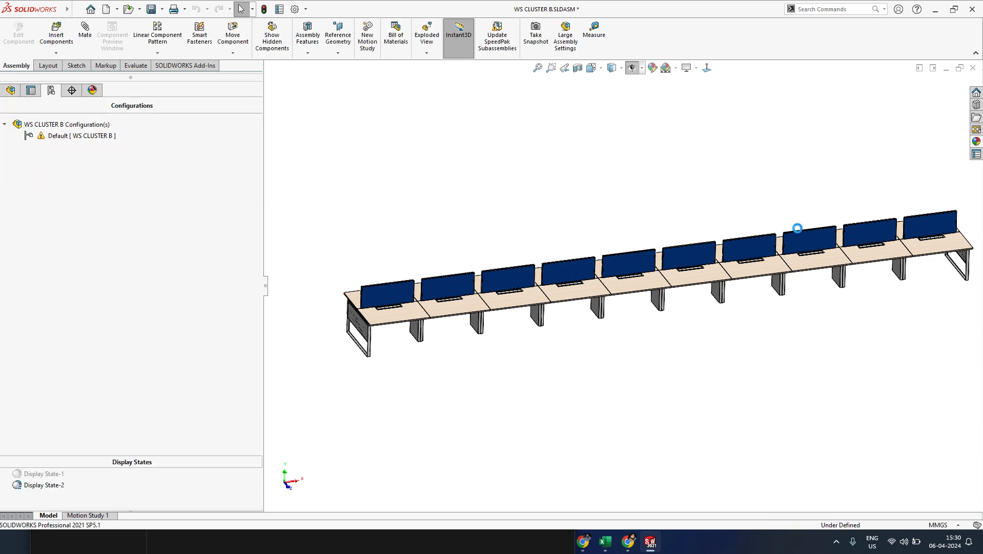
scroll(796, 234, "up", 3)
scroll(767, 265, "down", 4)
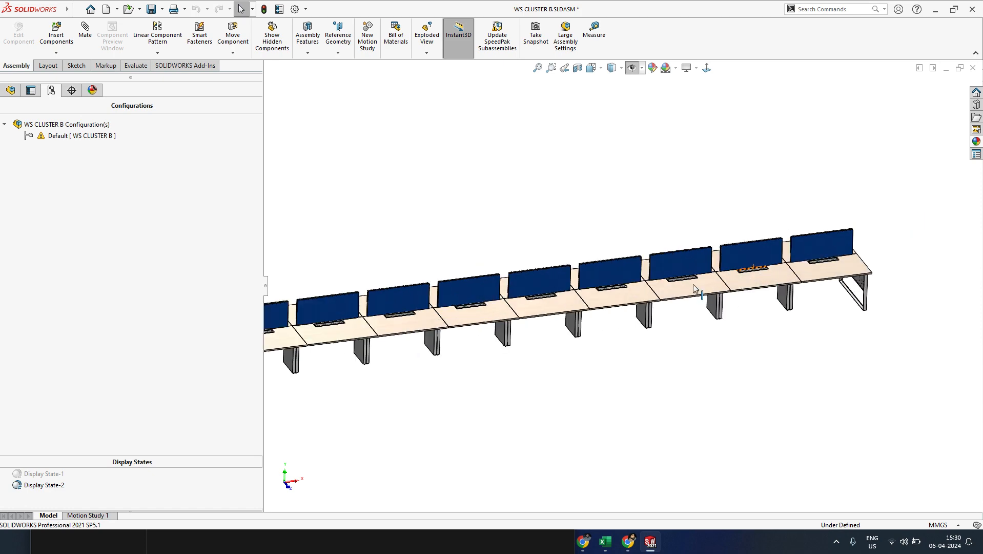
- Hide all components of the cluster in Display State-2, except for the table top subassembly, which is shown again
left_click(10, 90)
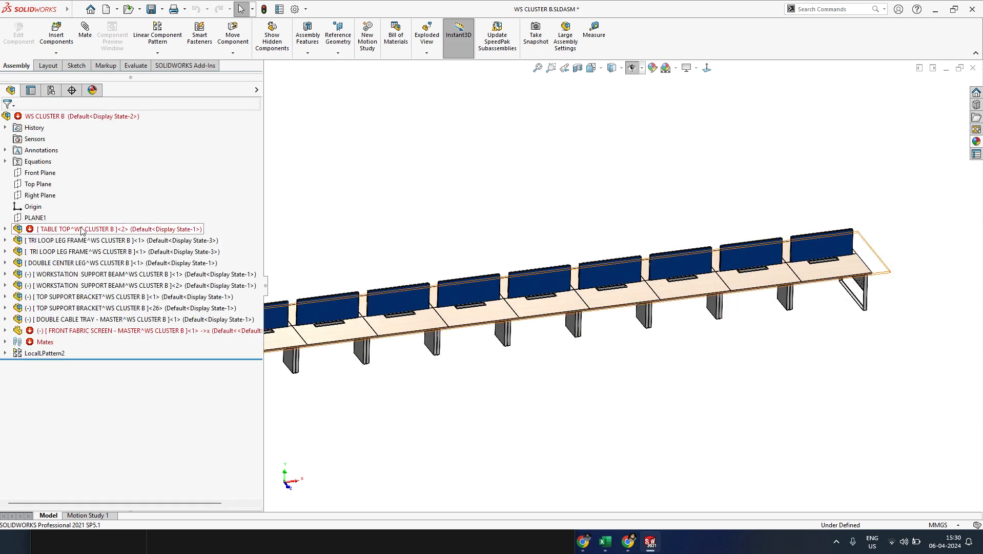
scroll(459, 313, "up", 2)
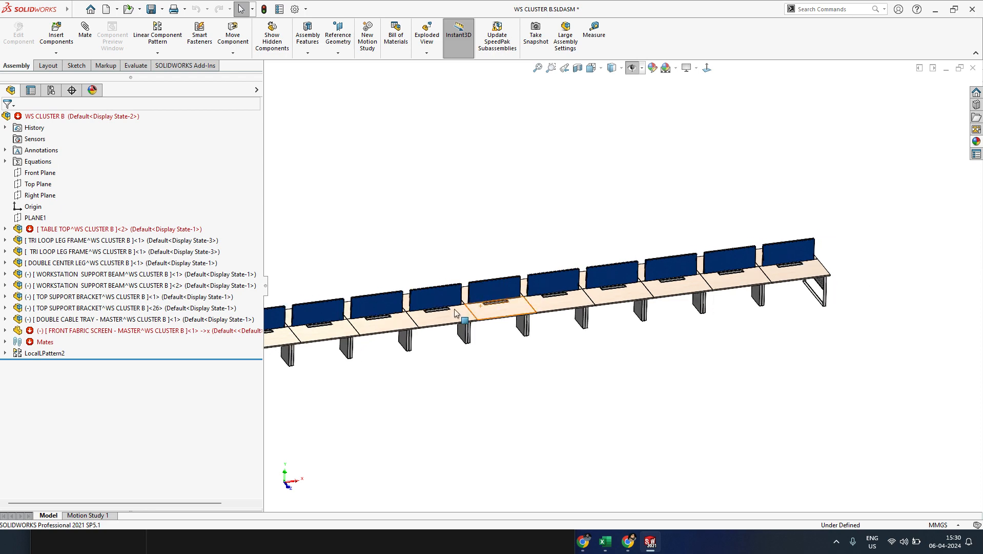
scroll(454, 311, "up", 2)
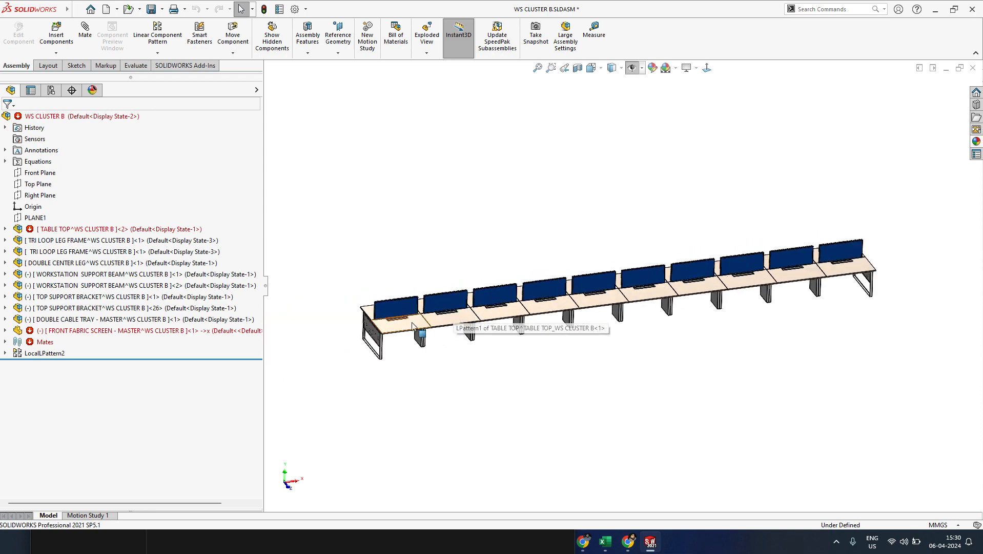
right_click(90, 123)
left_click(331, 181)
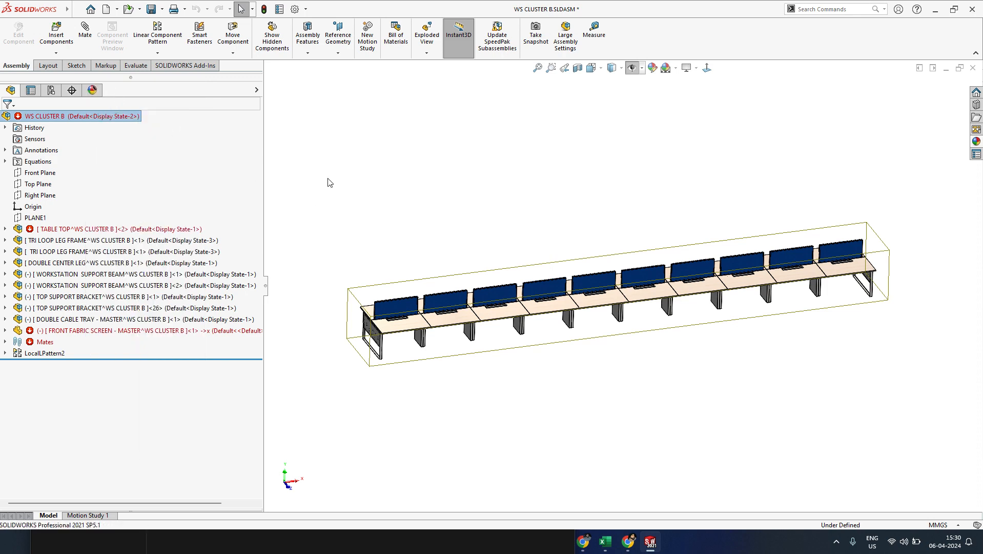
right_click(143, 229)
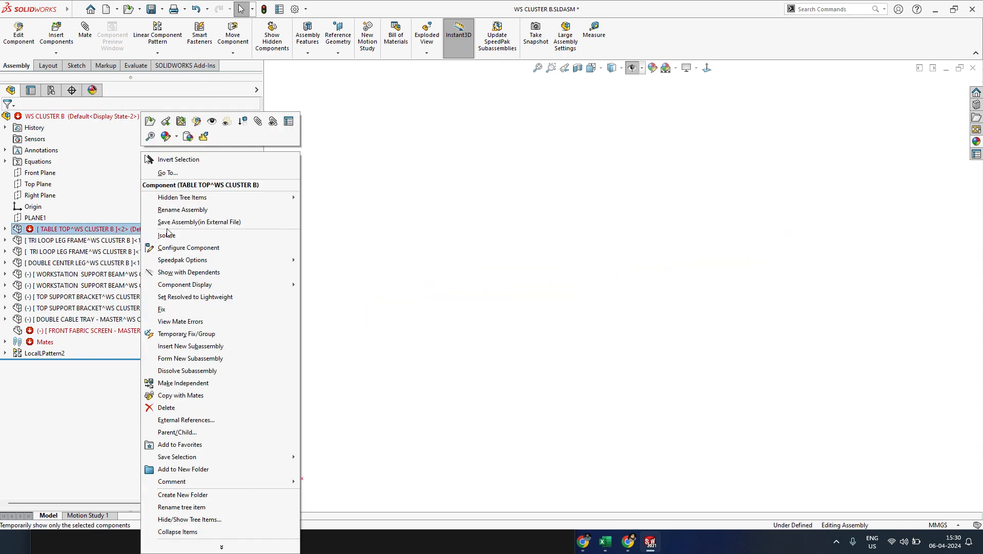
left_click(211, 122)
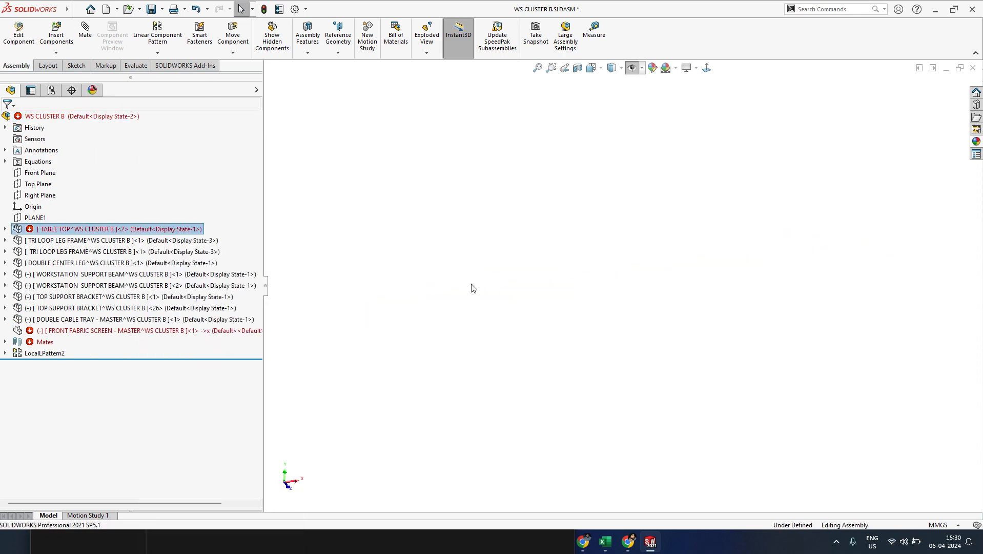
scroll(465, 272, "down", 3)
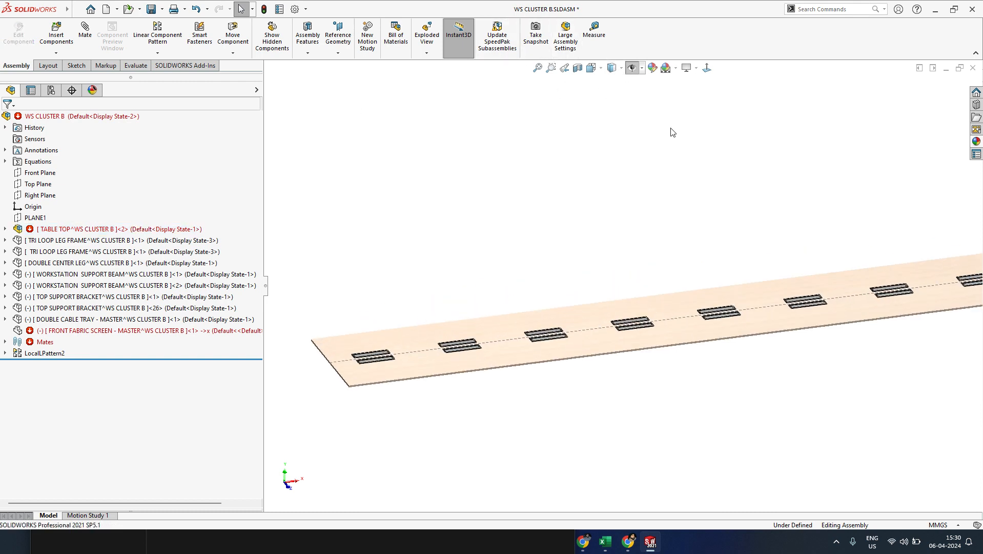
- Bring up the cluster's display states and inspect its table tops in Display State-2
left_click(615, 72)
left_click(594, 127)
left_click(51, 90)
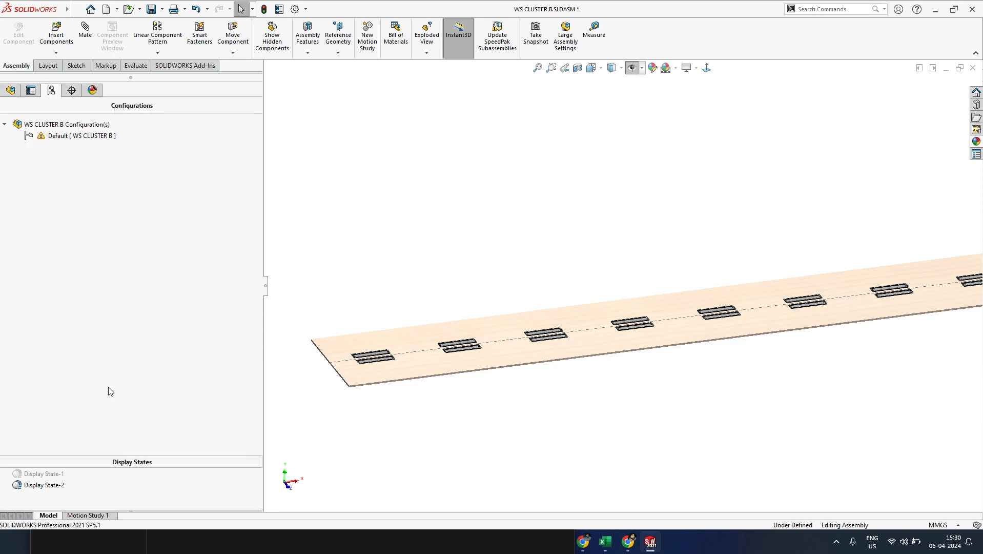
left_click(56, 475)
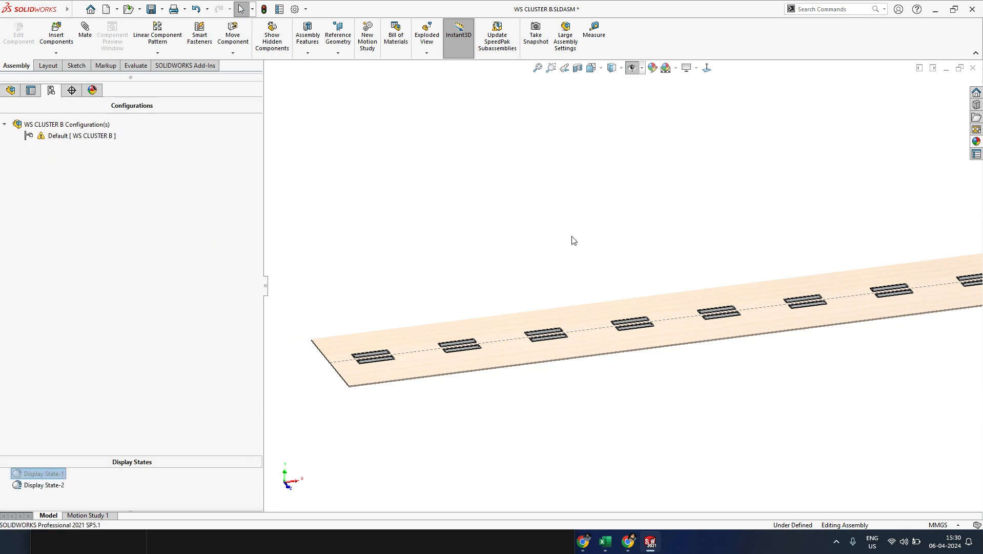
key("f")
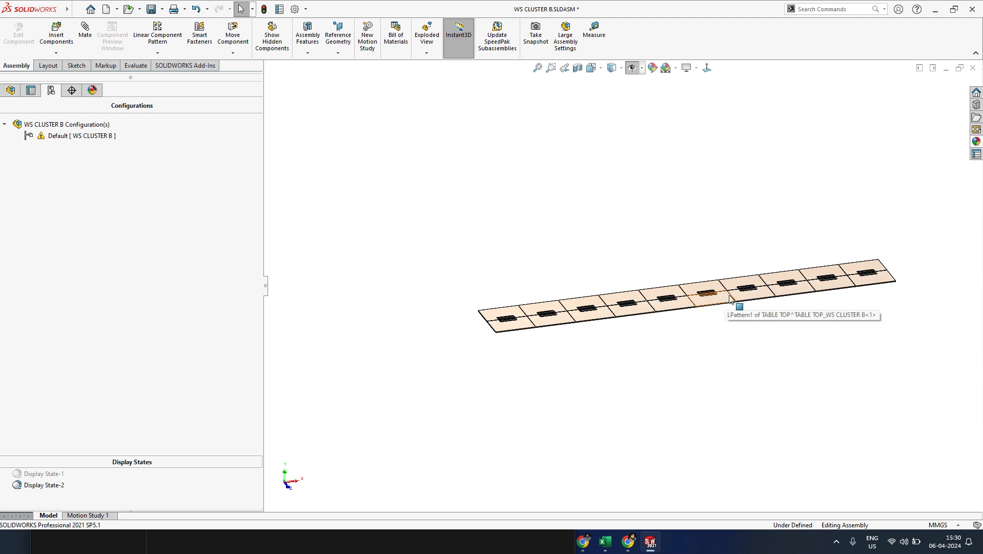
scroll(808, 300, "down", 3)
scroll(572, 289, "up", 2)
middle_click_drag(549, 281, 591, 282)
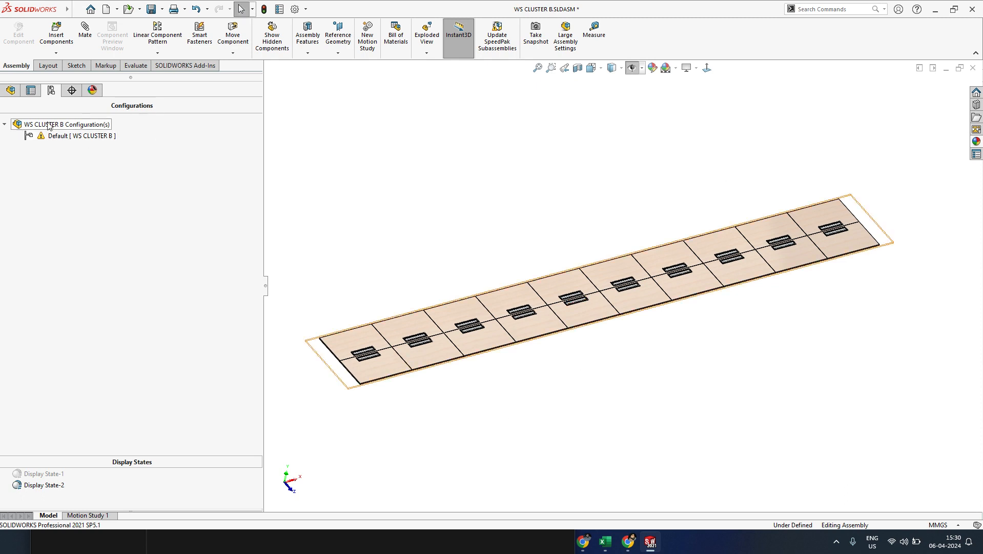
- Open the cluster assembly's equations for editing and set the global variable "cluster size" to 3600
left_click(10, 91)
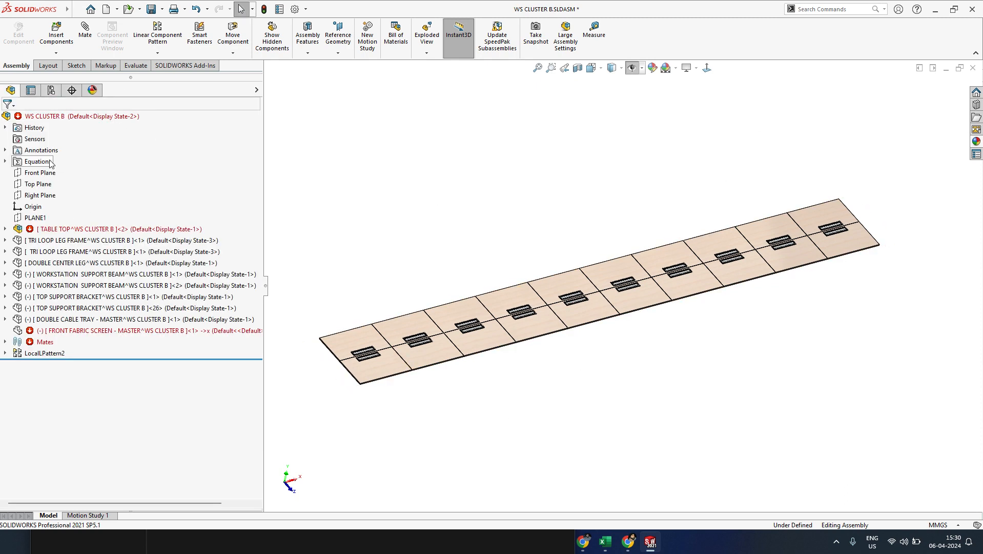
right_click(46, 163)
left_click(66, 167)
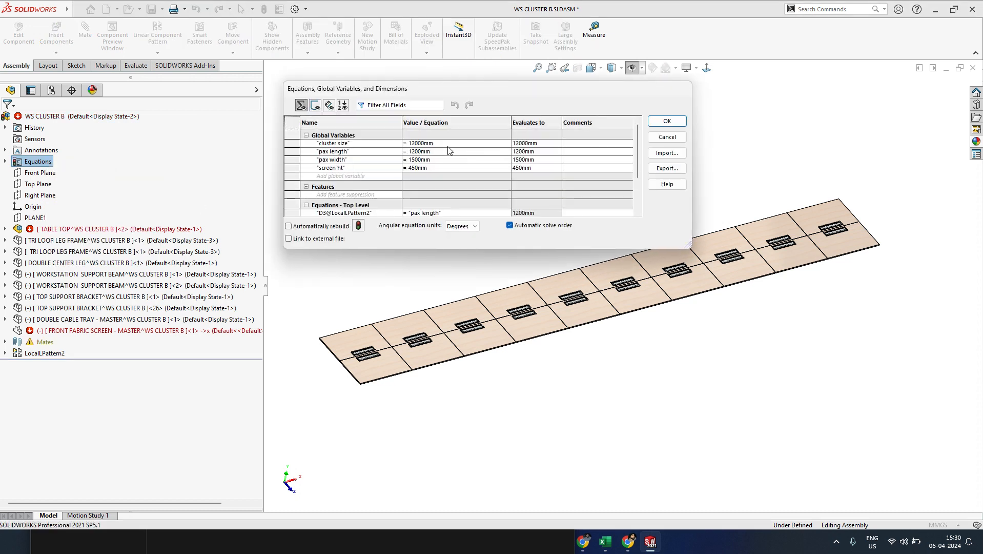
left_click(445, 144)
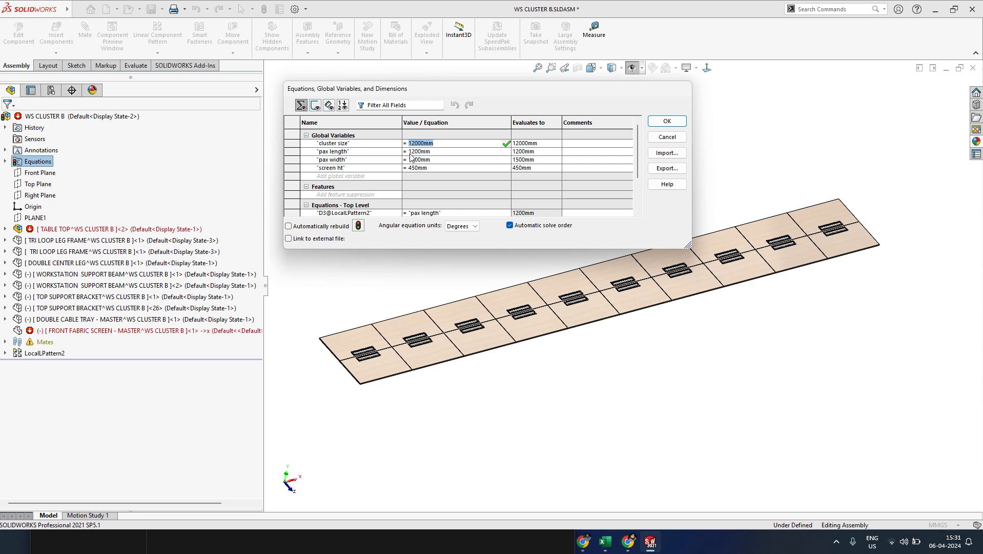
type("3600")
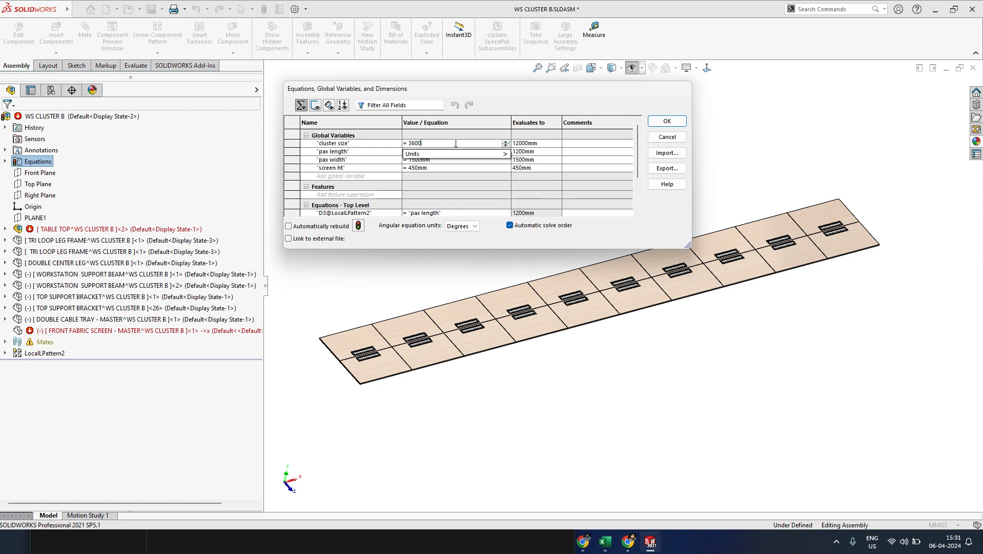
- Set the global variable "pax width" to 1200 mm and apply the equation changes to the cluster
left_click(440, 160)
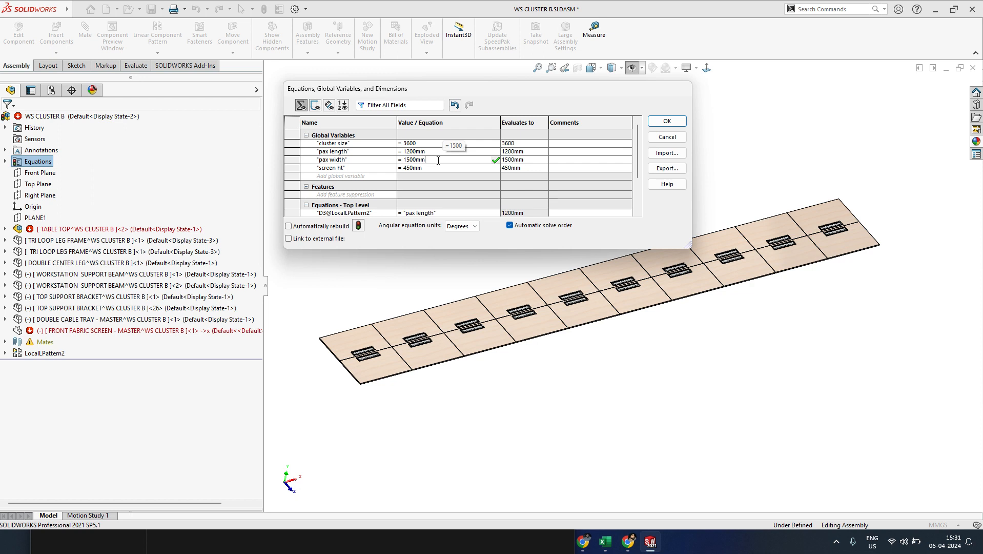
key("BackSpace")
key("BackSpace")
key("BackSpace")
key("BackSpace")
type("200")
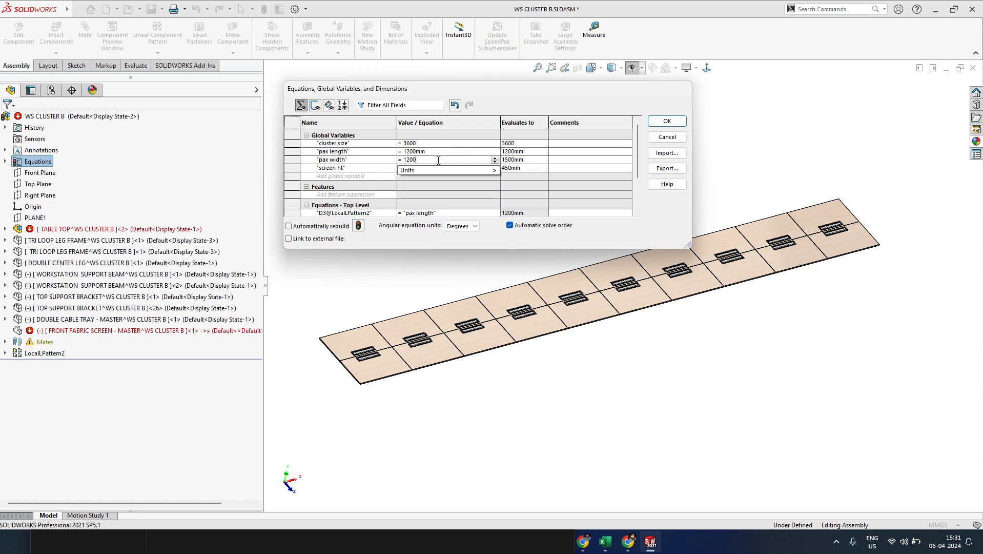
mouse_move(439, 174)
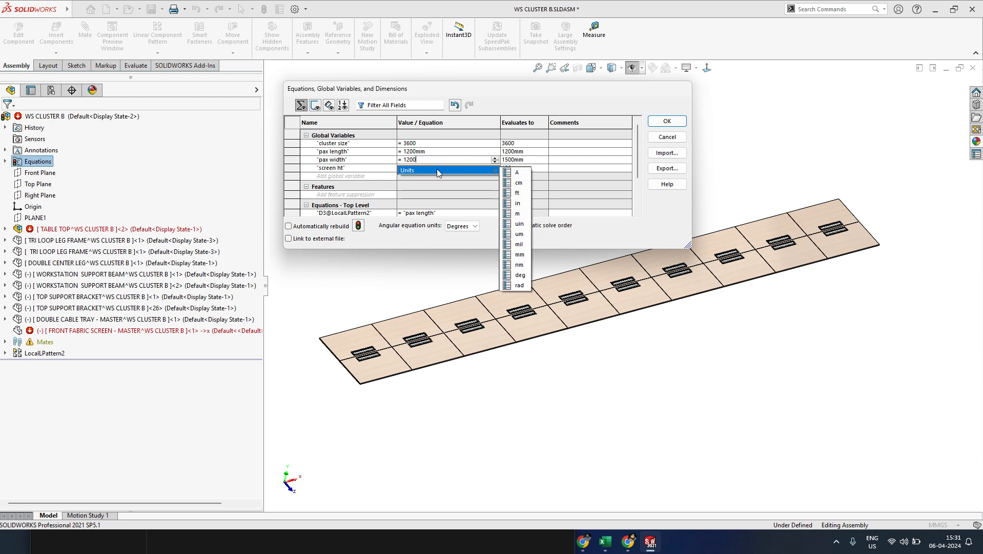
left_click(516, 248)
left_click(665, 123)
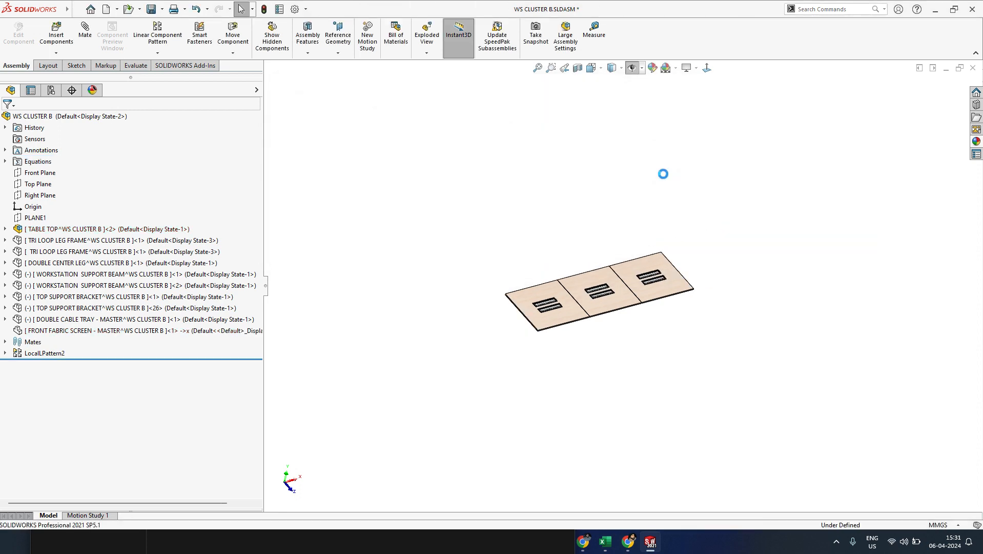
- Activate Display State-1 of the cluster assembly and inspect the complete resized workstation
scroll(612, 271, "down", 5)
left_click(50, 90)
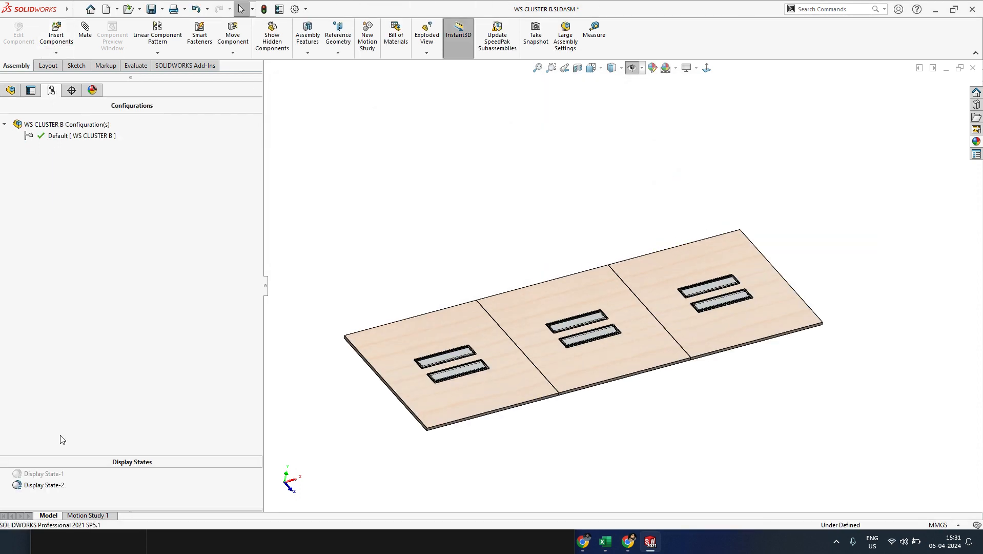
left_click(50, 474)
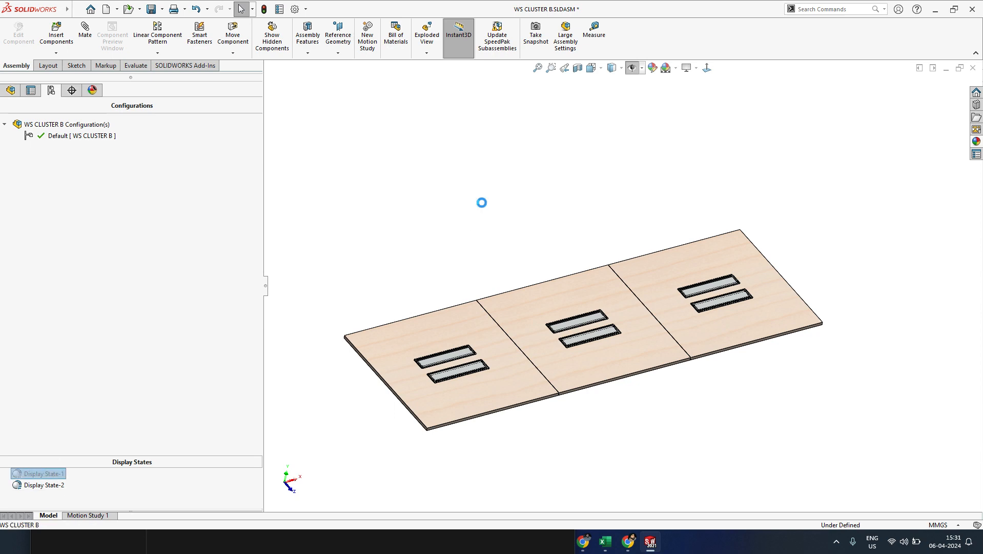
middle_click_drag(759, 448, 656, 327)
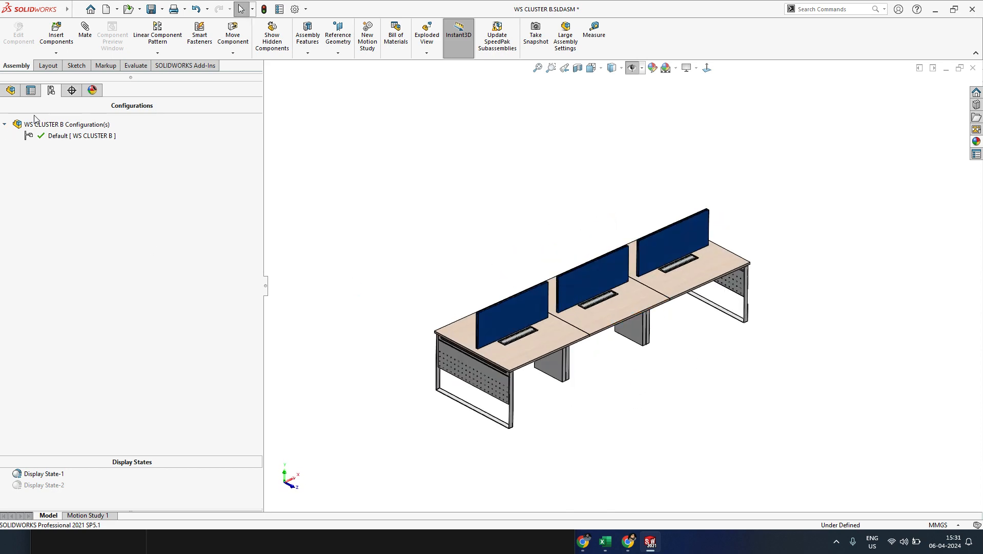
- Close the WS CLUSTER B assembly without saving the modified documents
left_click(973, 68)
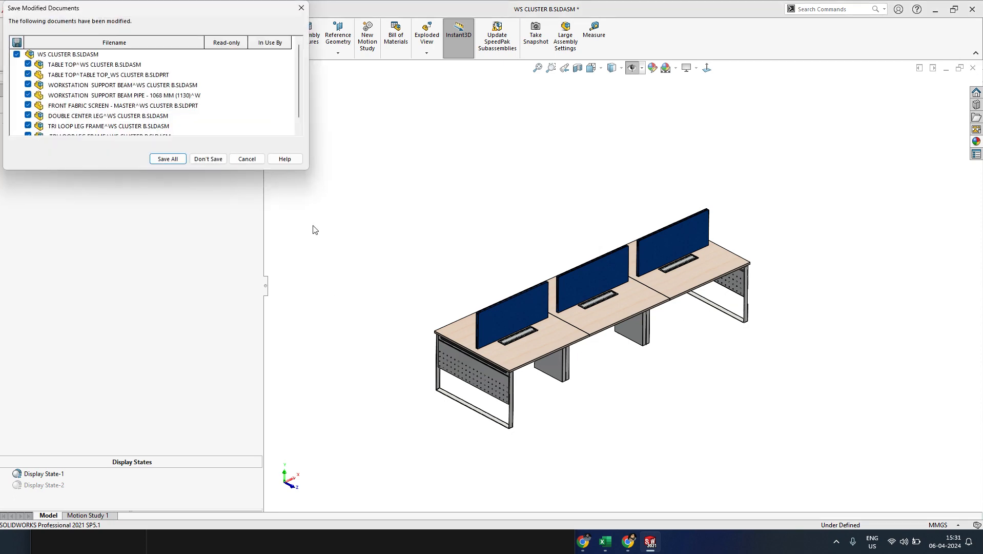
left_click(209, 159)
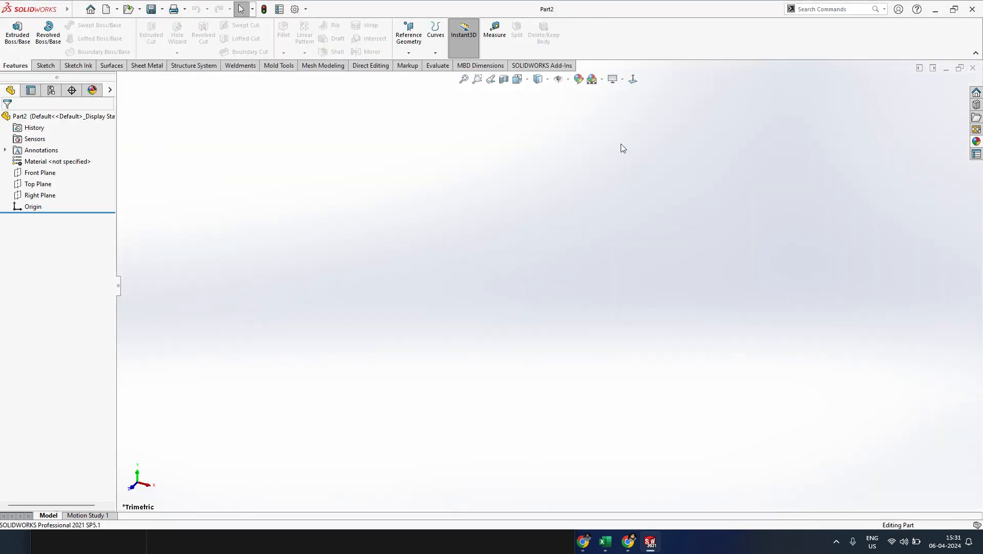
left_click(77, 9)
left_click(82, 12)
- Open STANDARD WS -DOUBLE - 1200 X 600 MM - 4 PAXS.SLDASM from the STANDARD WS -DOUBLE - 1200 X 600 MM folder and dismiss its open summary
left_click(518, 542)
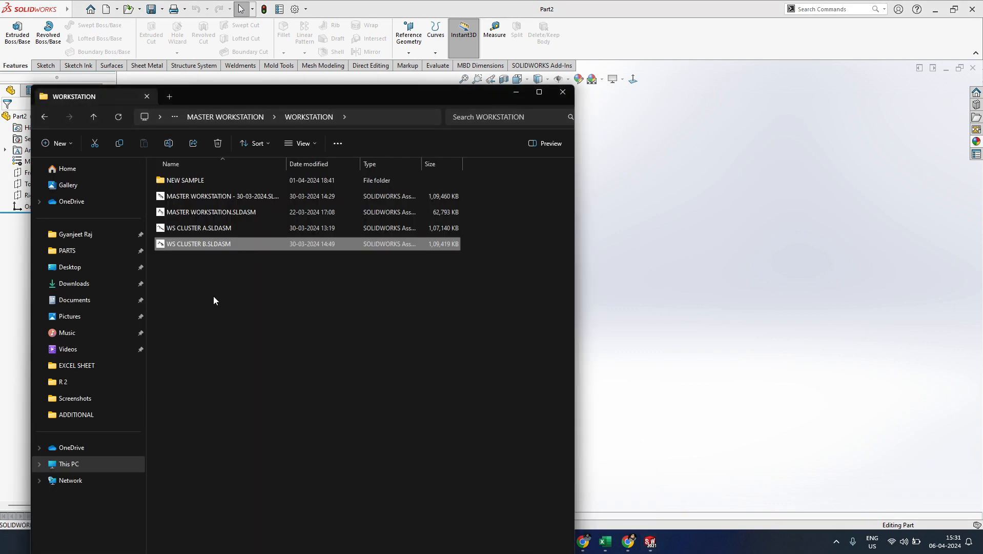
left_click(235, 114)
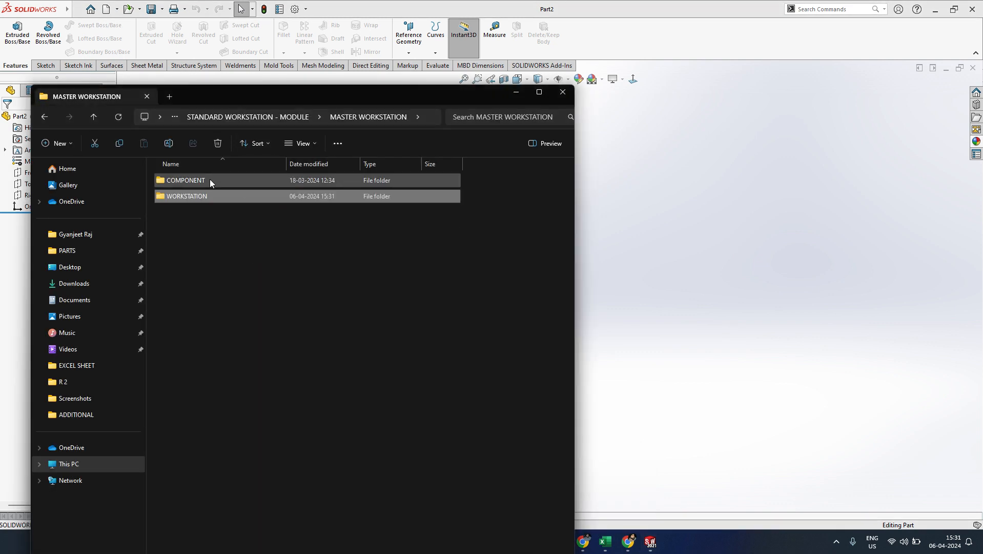
left_click(291, 116)
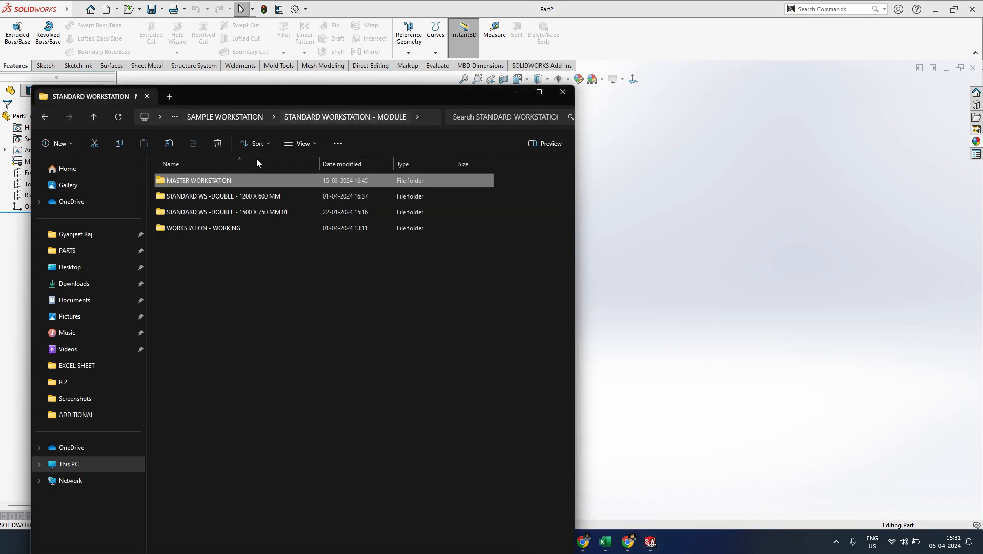
double_click(230, 195)
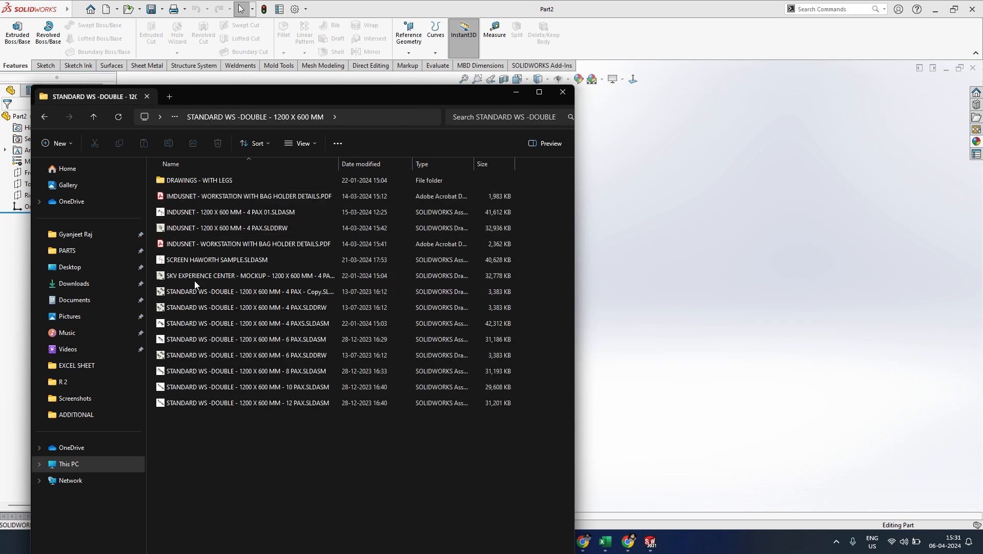
left_click(231, 214)
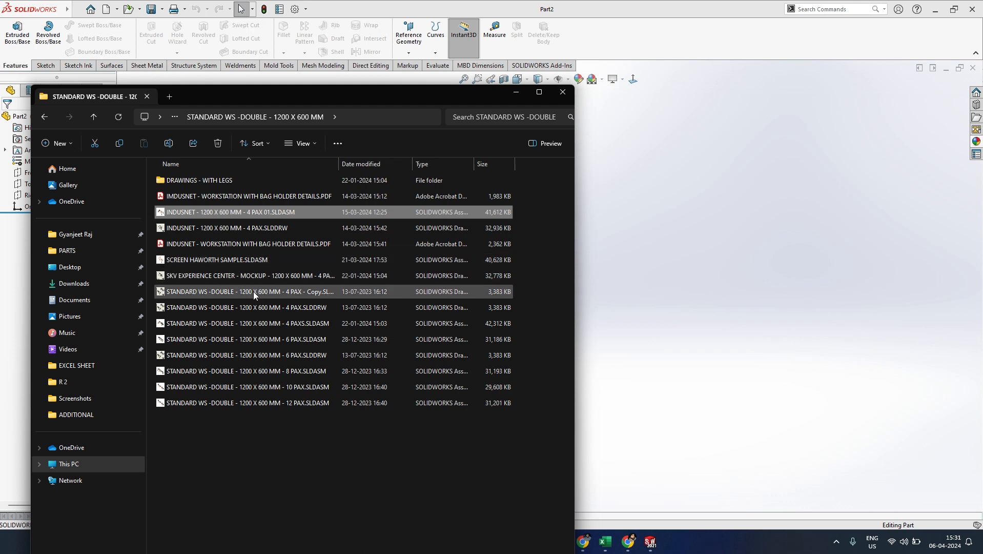
double_click(260, 323)
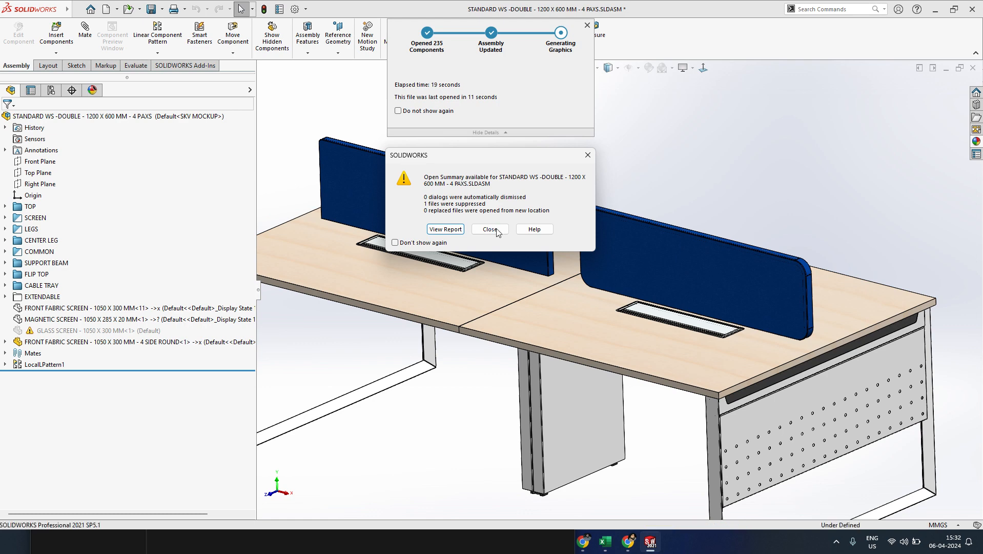
left_click(489, 229)
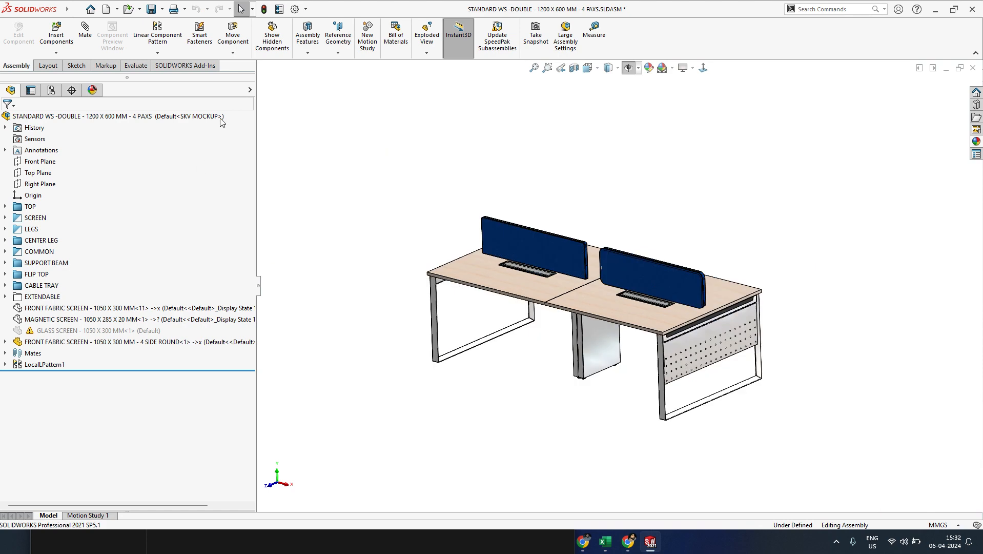
- Show the four-pax workstation's display states and view it in REC LOOP LEG - 01 and TRI LINEAR LEG - 01
left_click(51, 91)
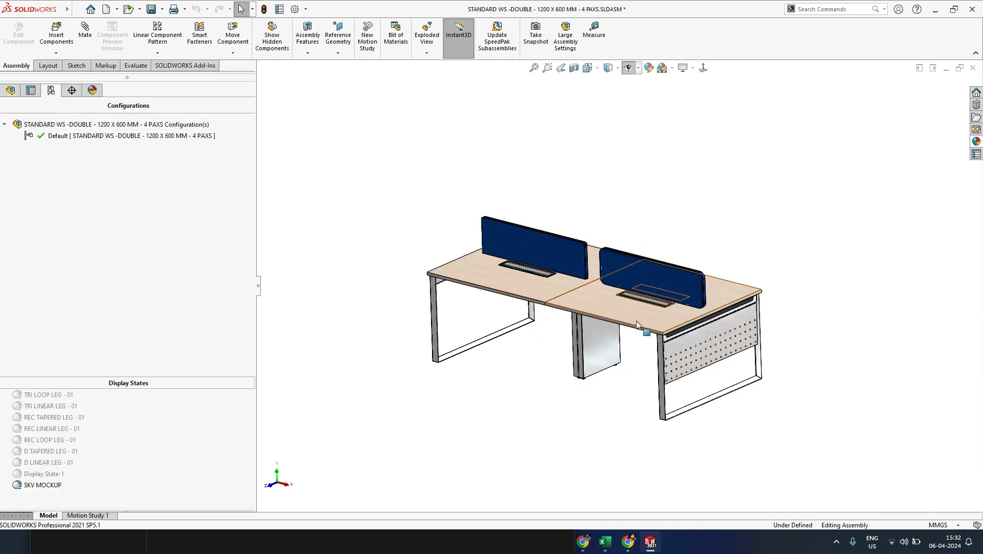
scroll(637, 325, "down", 3)
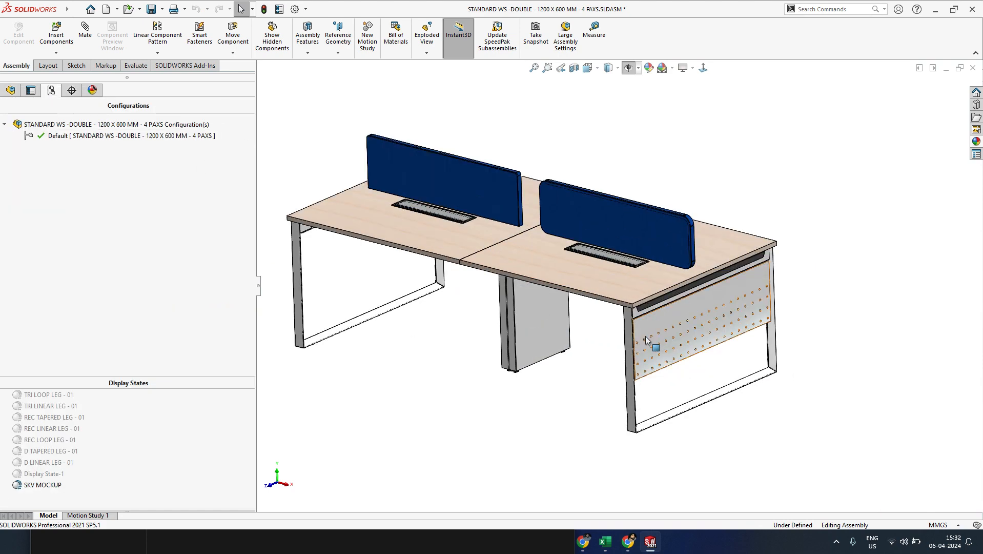
scroll(636, 328, "up", 2)
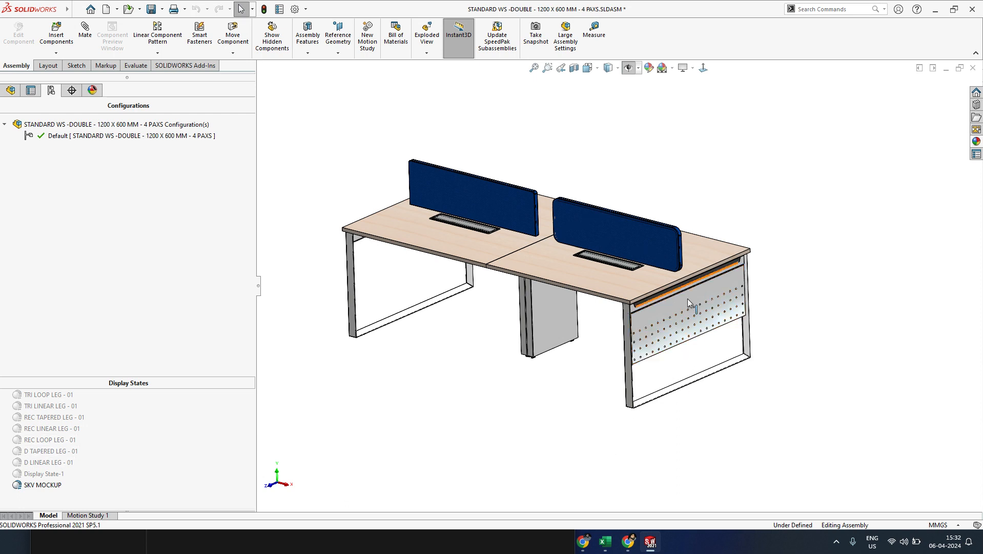
left_click(60, 441)
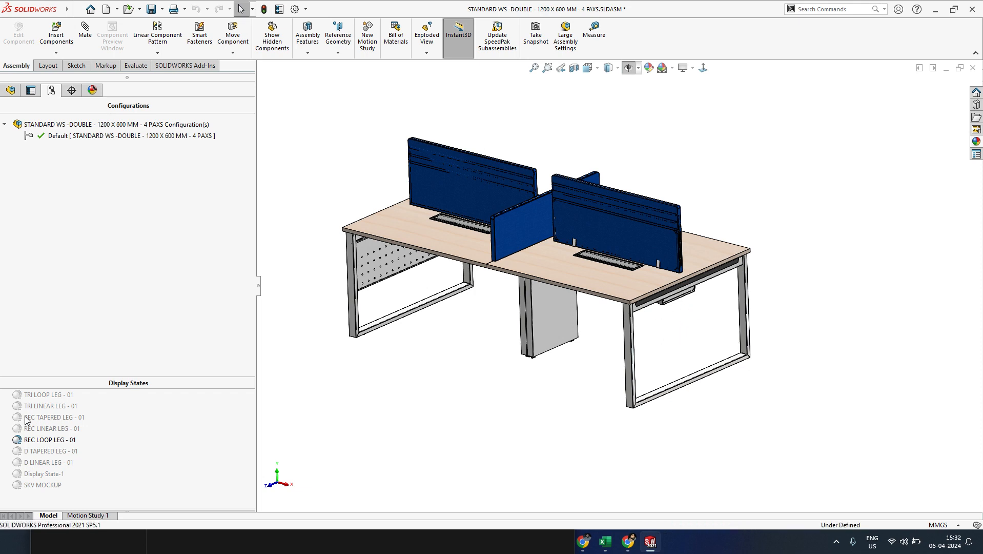
left_click(54, 408)
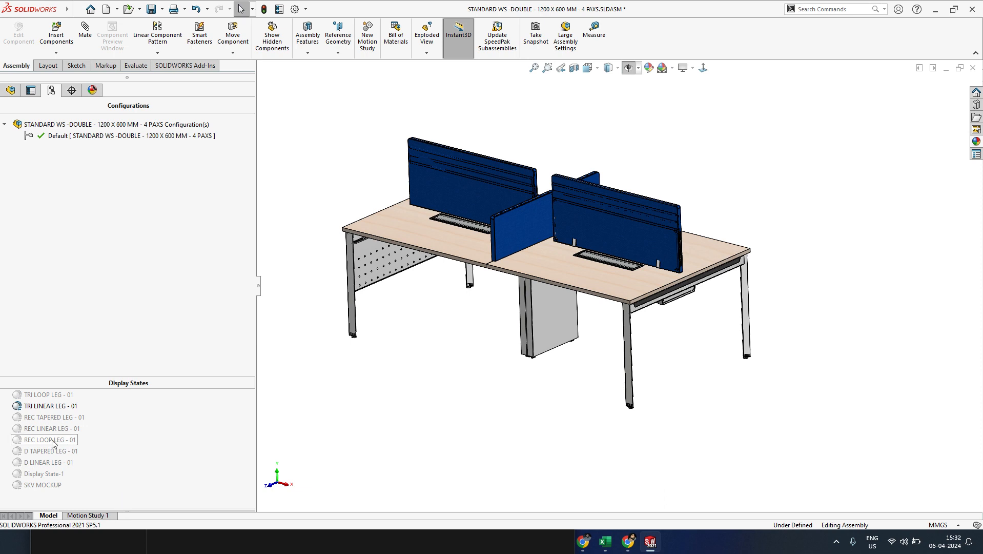
- Switch the workstation to the REC TAPERED LEG - 01 display state, rebuild the assembly and inspect its tapered legs
left_click(42, 418)
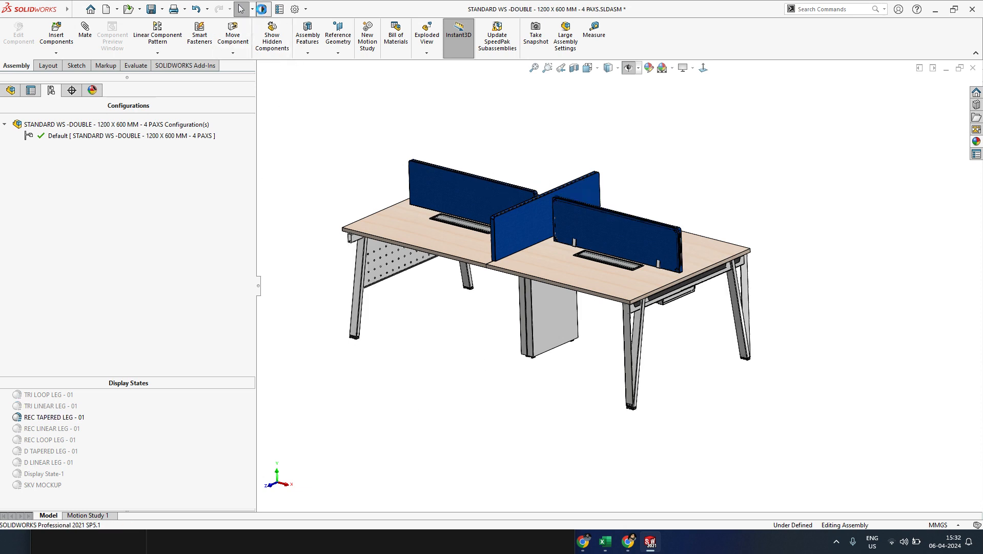
left_click(264, 9)
scroll(582, 358, "up", 3)
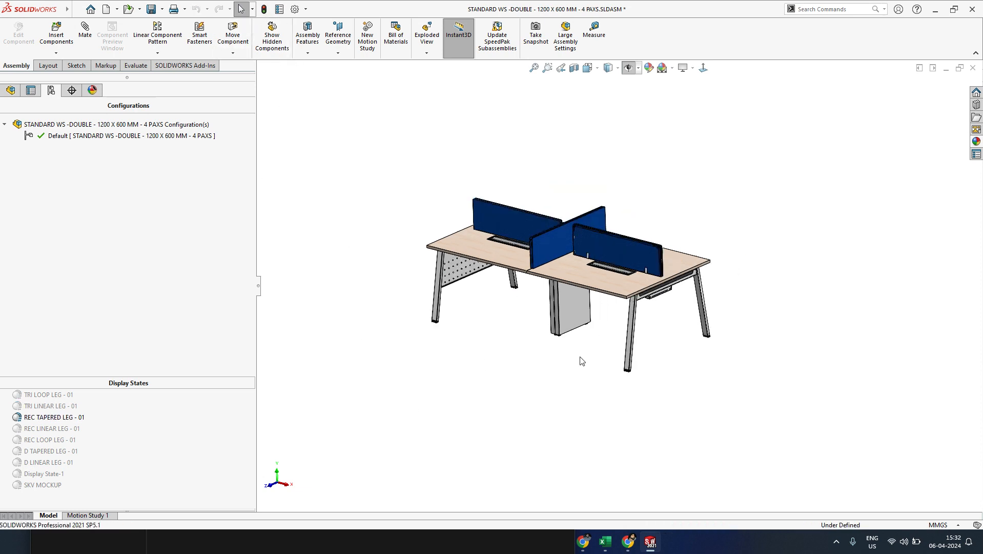
middle_click_drag(581, 357, 609, 361)
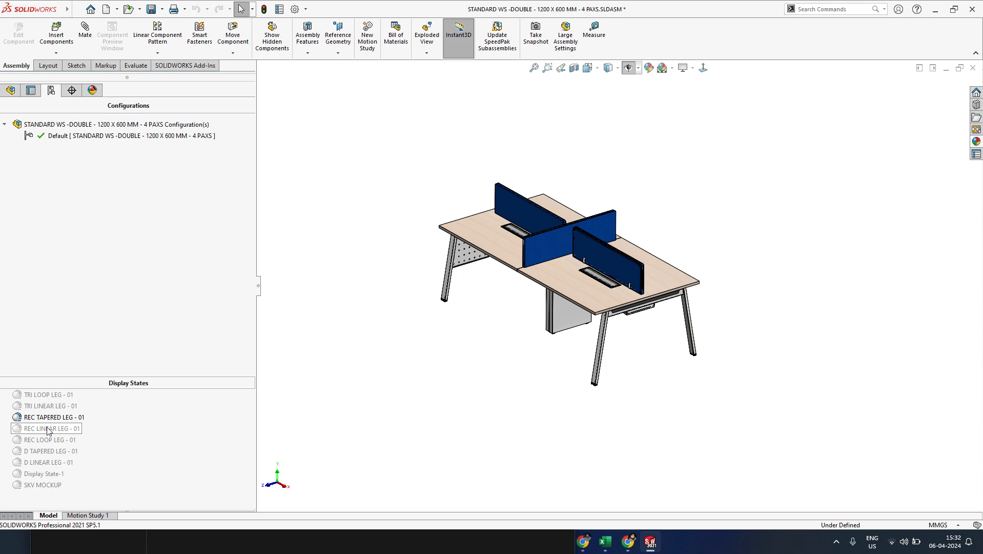
- Activate the TRI LOOP LEG - 01 display state and return to the workstation's component tree
double_click(50, 394)
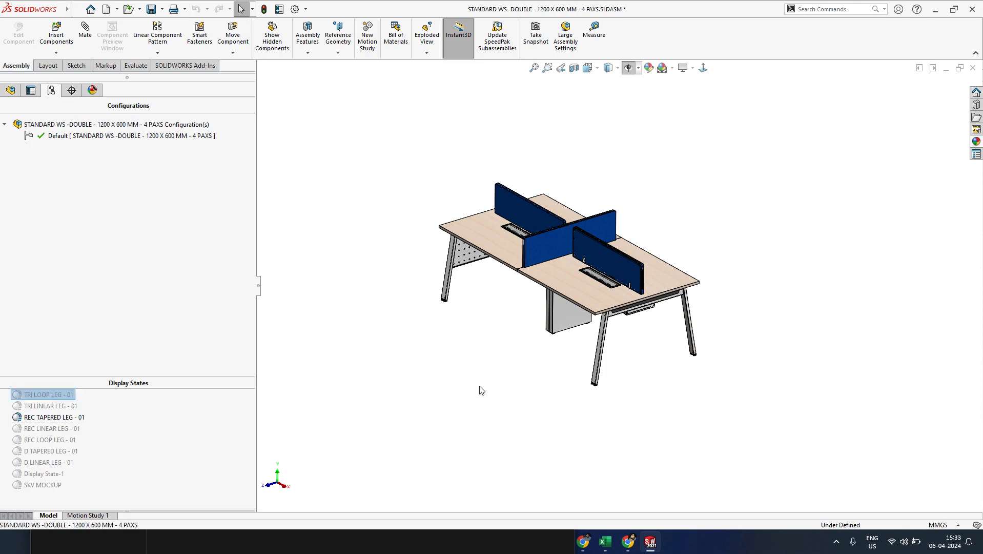
middle_click_drag(495, 388, 593, 380)
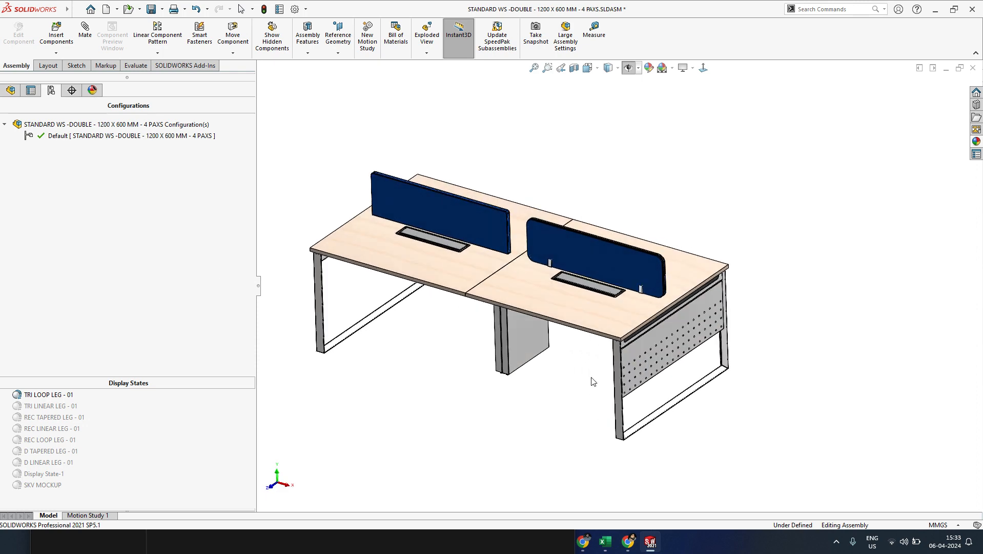
left_click(10, 90)
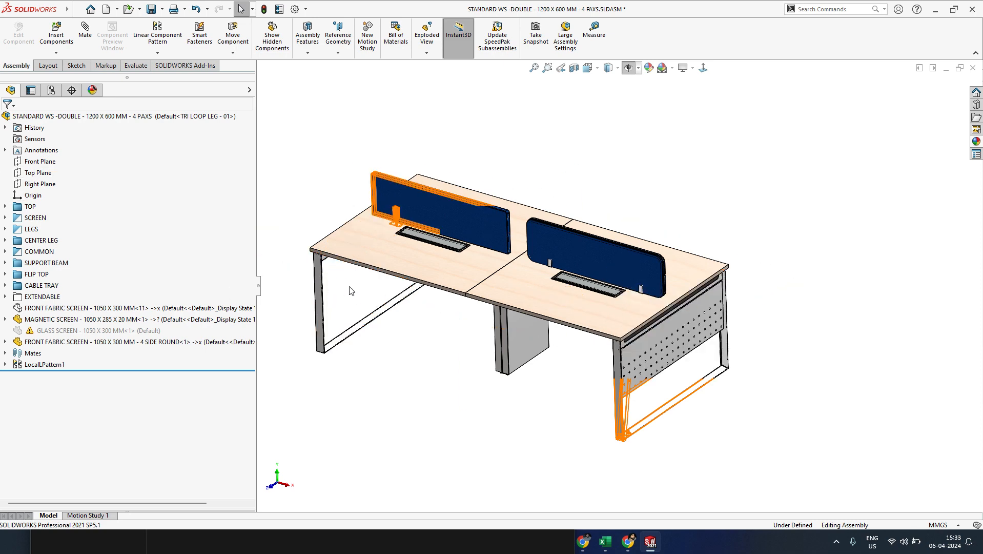
- Open the TRI LOOP LEG FRAME - 1170 MM (FOR 1200 MM) subassembly of the workstation in its own window
left_click(319, 286)
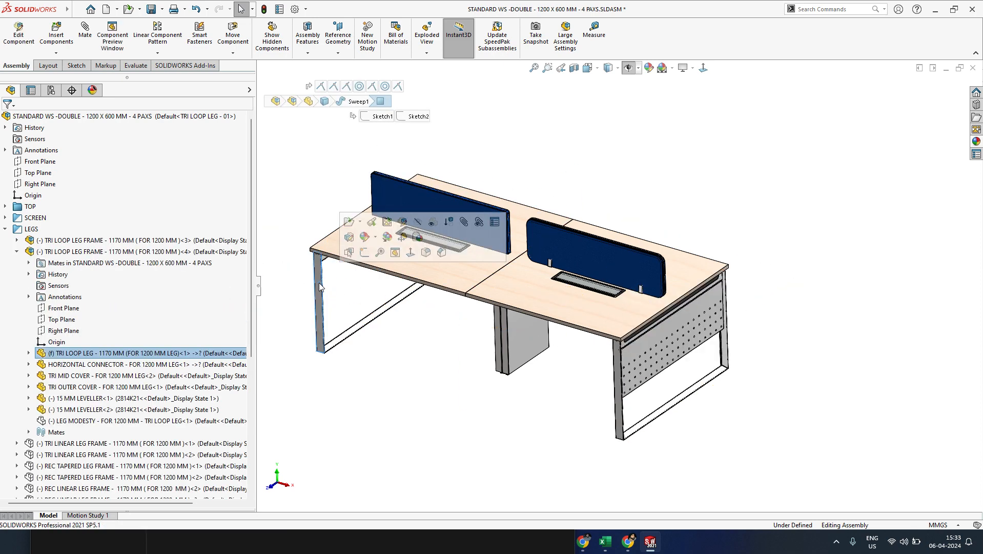
left_click(77, 252)
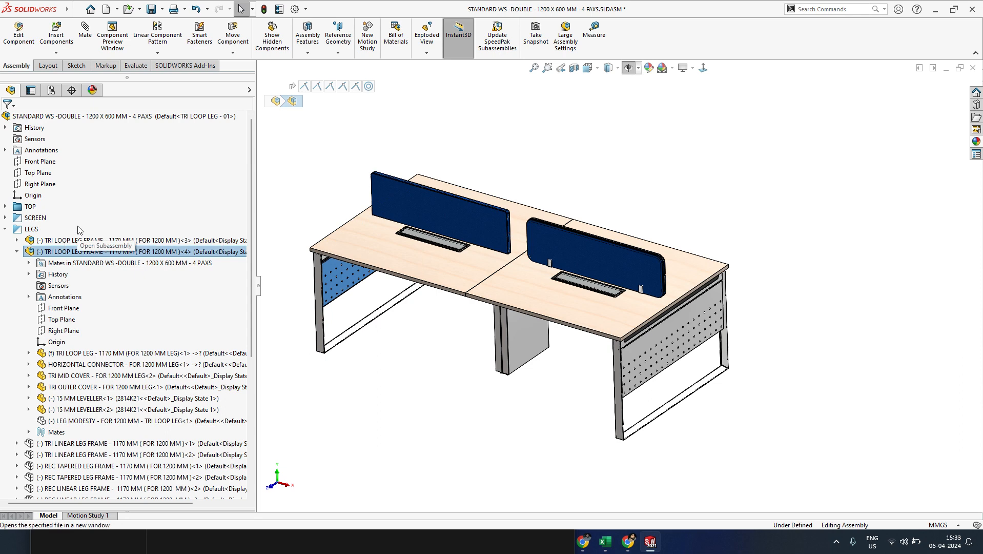
left_click(77, 229)
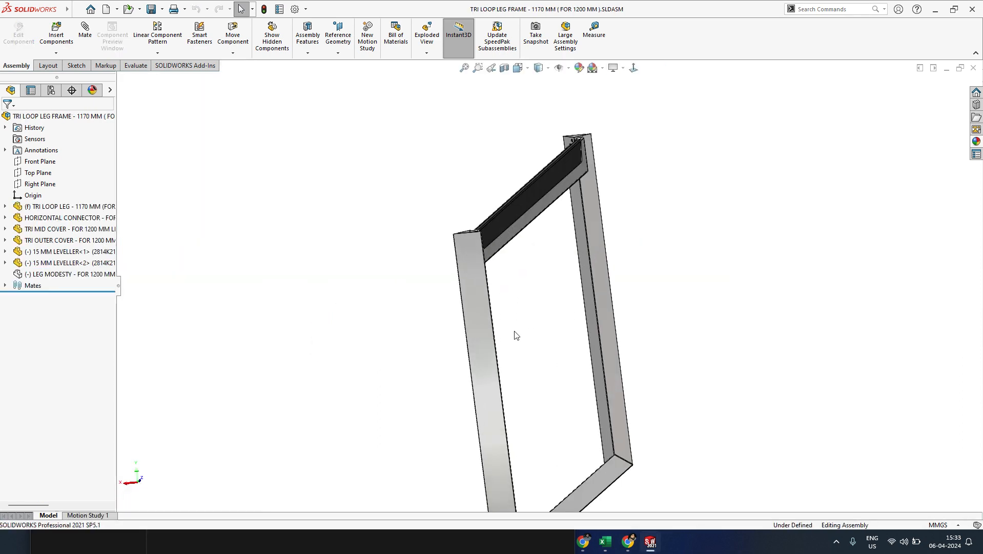
- Examine the leg frame's upper rail and the end where the mid and outer covers meet the triangular leg
middle_click_drag(516, 334, 605, 262)
scroll(501, 367, "up", 3)
scroll(464, 260, "down", 3)
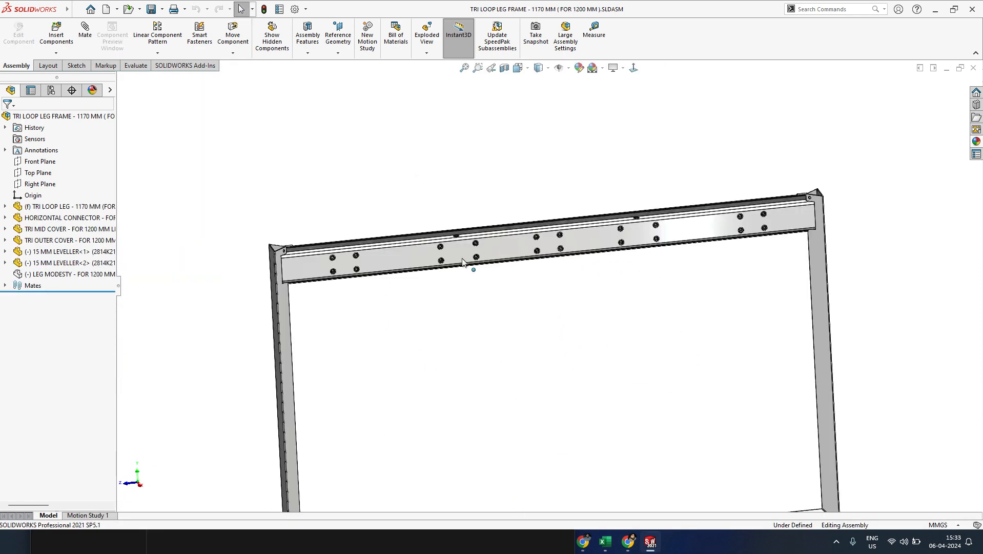
scroll(350, 263, "down", 3)
mouse_move(346, 267)
middle_mouse_down()
mouse_move(359, 243)
mouse_move(509, 227)
mouse_move(358, 281)
middle_mouse_up()
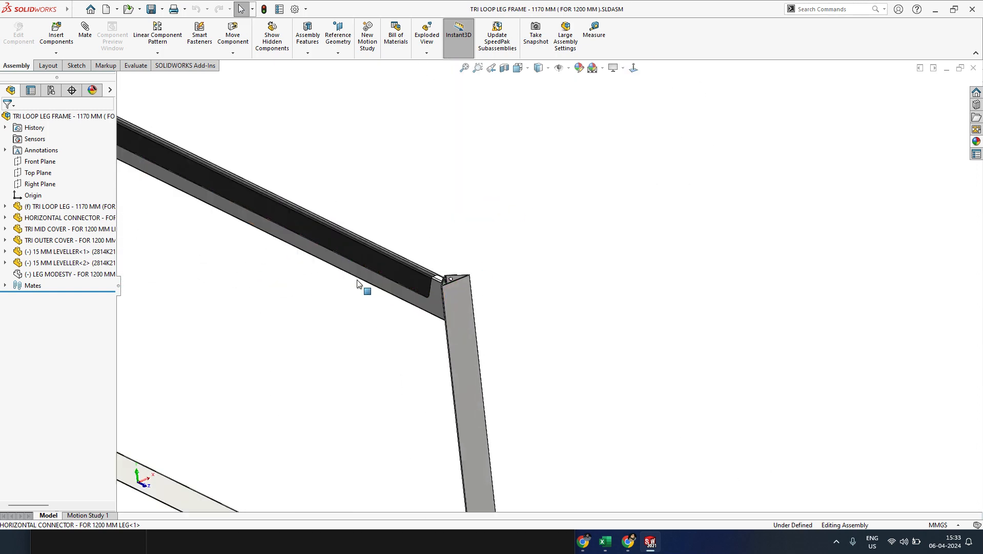
scroll(359, 280, "up", 4)
scroll(362, 272, "down", 2)
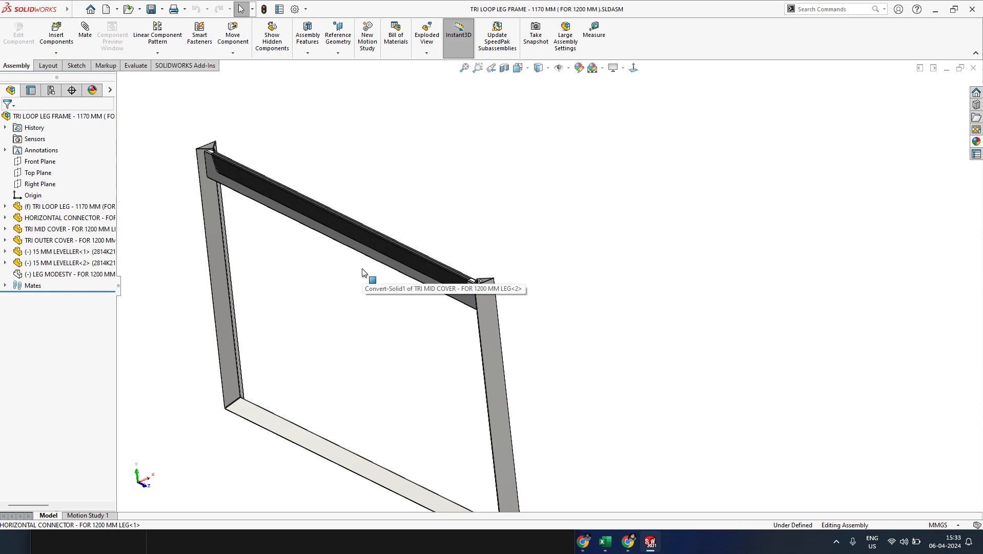
scroll(234, 177, "down", 2)
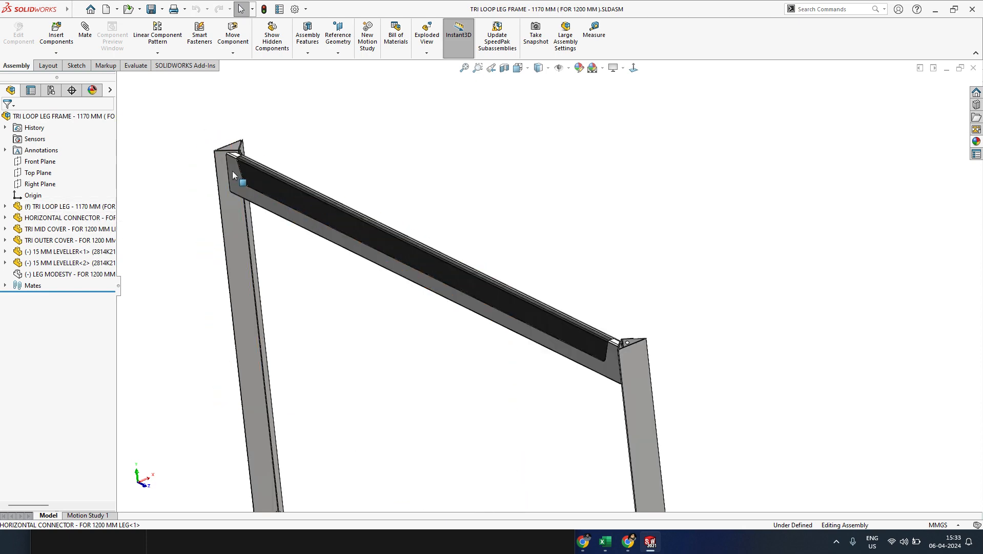
middle_click_drag(233, 173, 266, 168)
scroll(267, 168, "down", 3)
scroll(268, 170, "down", 2)
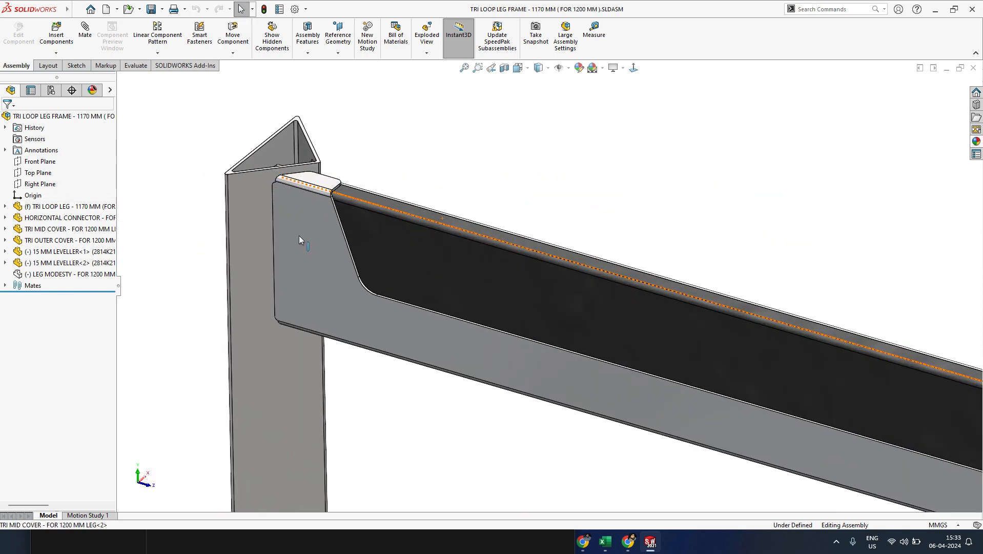
scroll(299, 235, "up", 2)
middle_click_drag(323, 236, 383, 278)
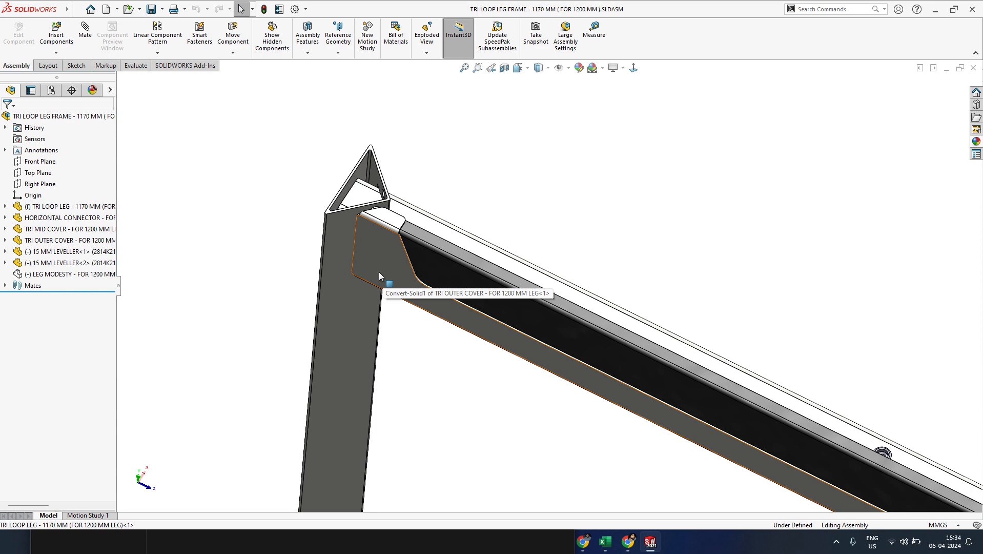
- Examine the horizontal connector along the leg frame and the rows of rivet nuts in it from several sides
scroll(464, 267, "down", 10)
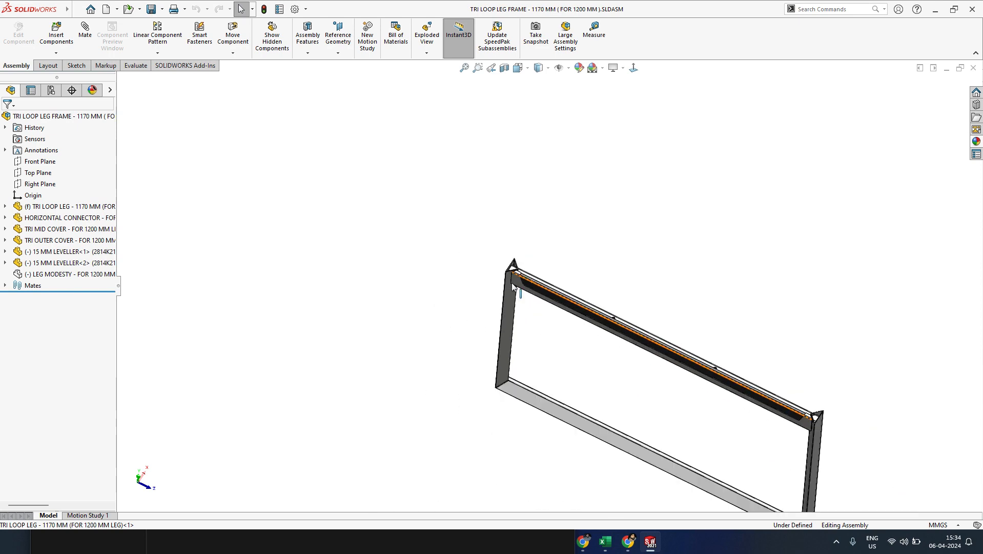
middle_click_drag(669, 334, 472, 399)
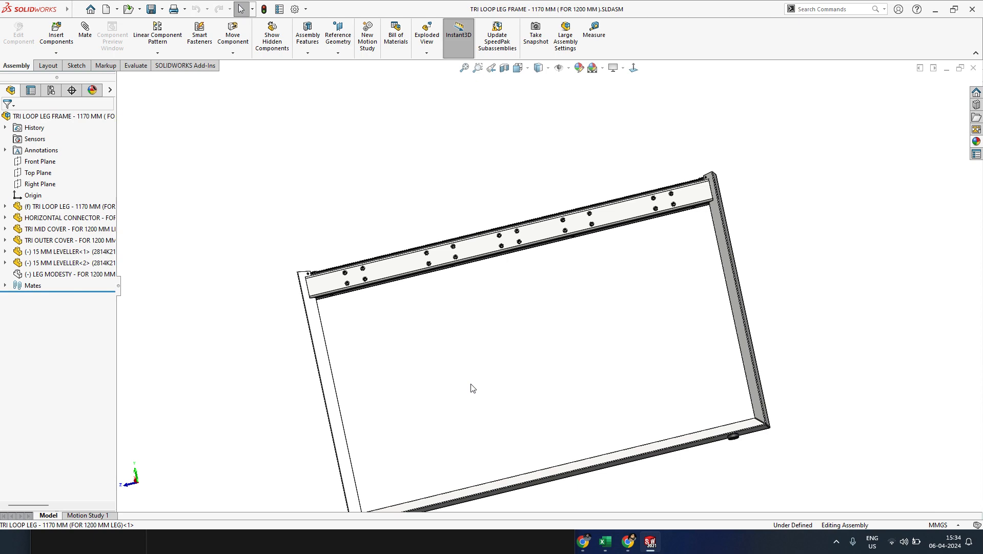
scroll(471, 280, "down", 5)
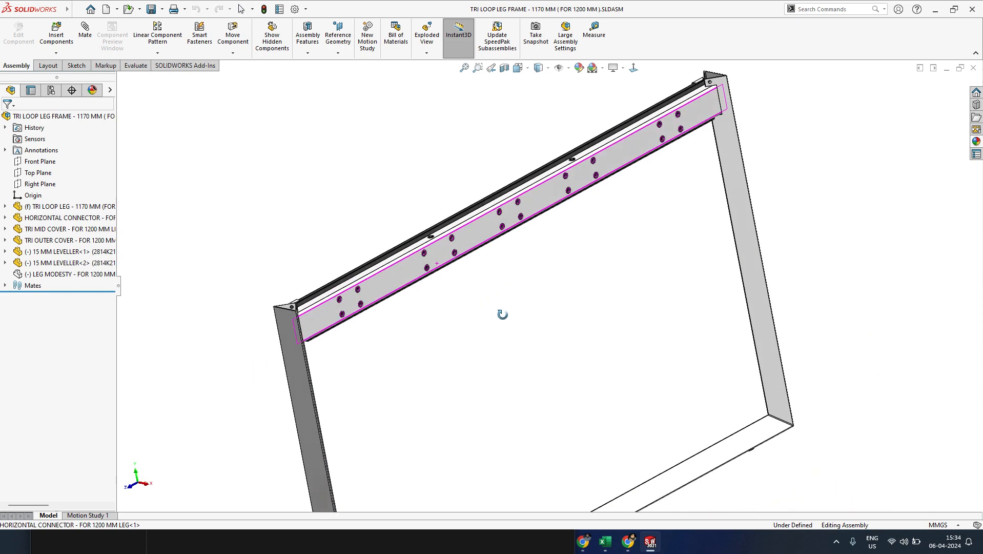
scroll(428, 248, "down", 6)
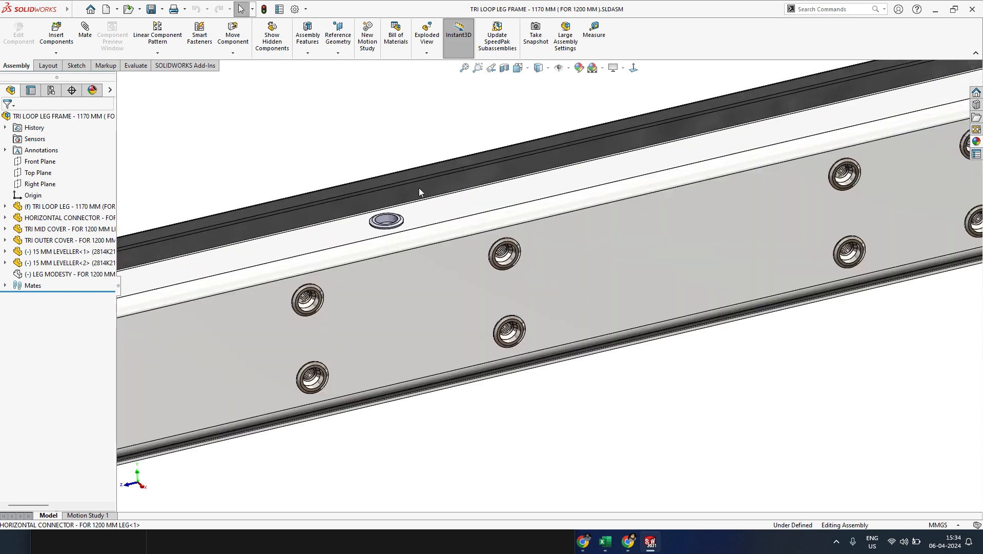
scroll(422, 237, "up", 5)
middle_click_drag(460, 288, 478, 312)
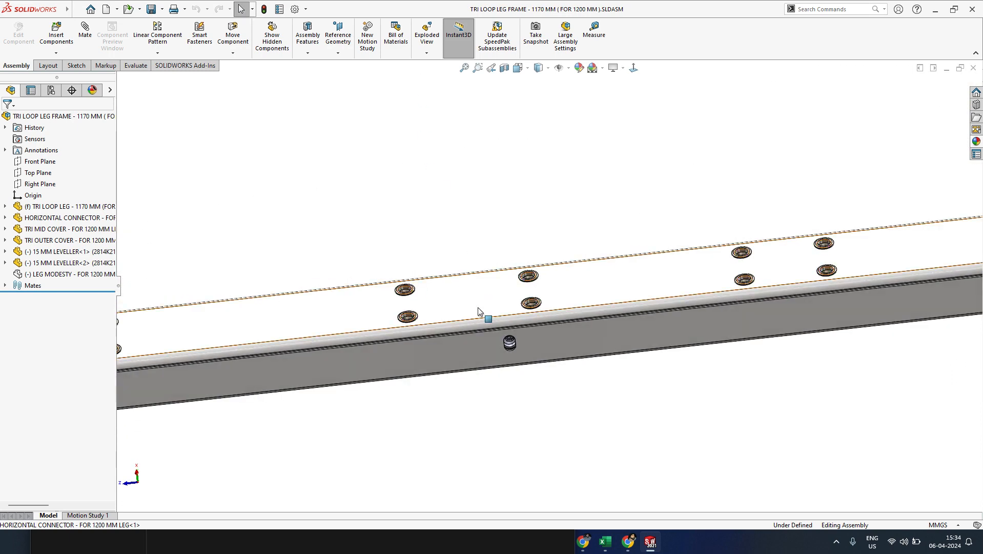
scroll(480, 311, "up", 4)
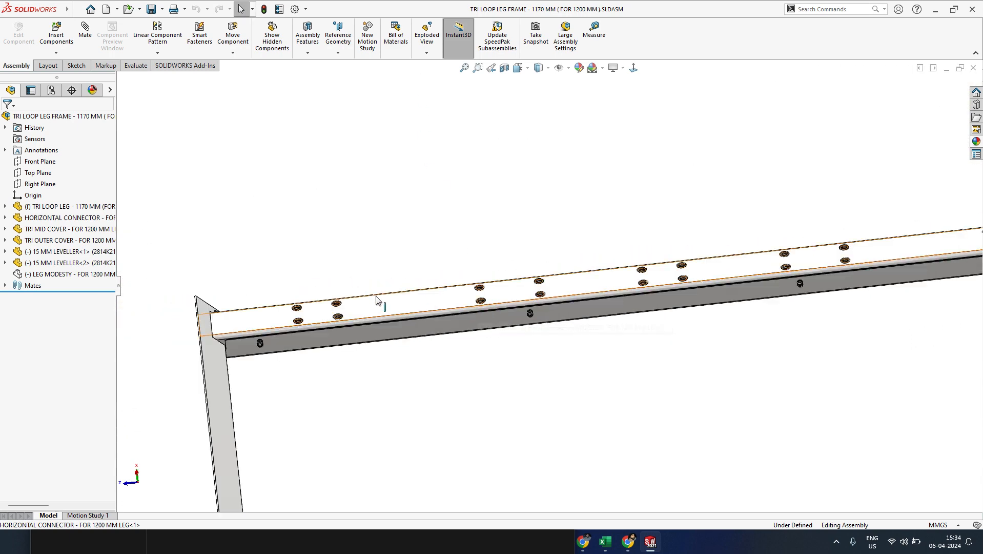
scroll(477, 309, "up", 2)
middle_click_drag(476, 307, 590, 353)
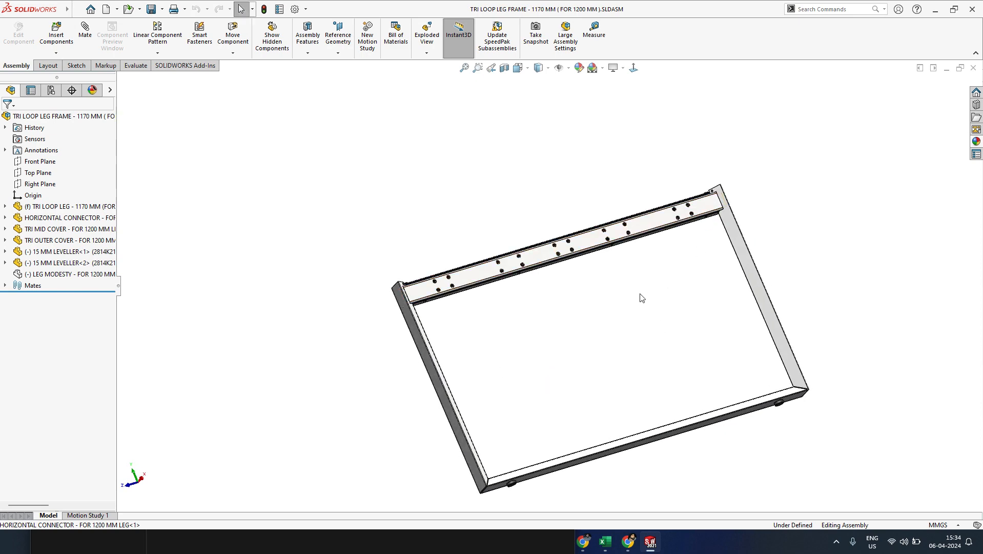
middle_click_drag(638, 293, 604, 241)
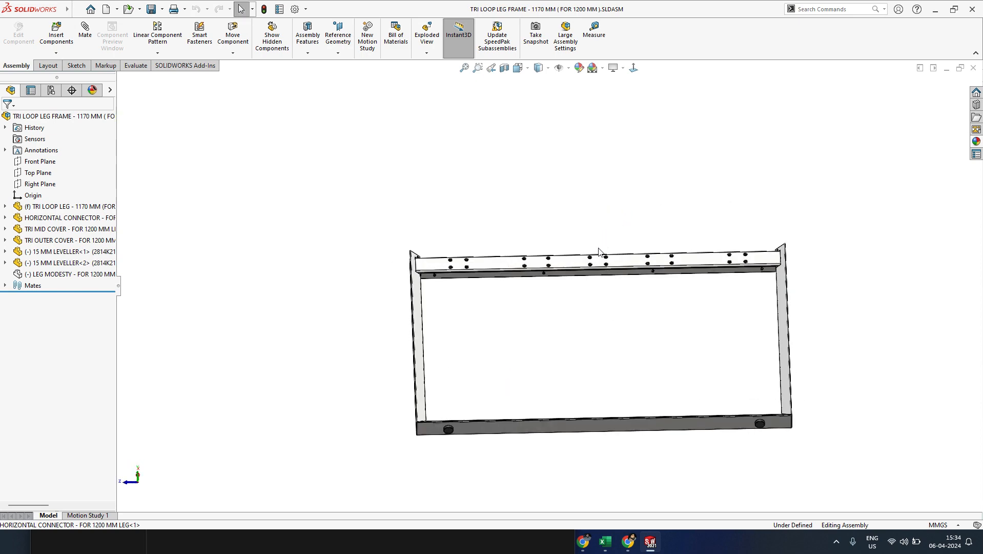
- Inspect the connector's threaded rivet nuts close up, including those along its upper and lower edges
scroll(548, 242, "down", 10)
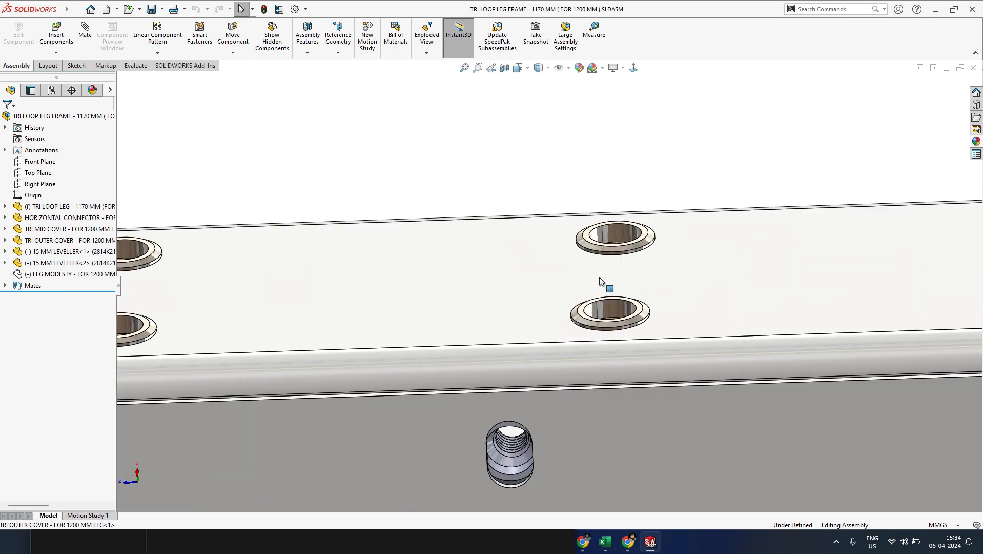
scroll(600, 279, "down", 5)
middle_click_drag(600, 282, 624, 368)
scroll(625, 369, "up", 6)
middle_click_drag(588, 191, 607, 275)
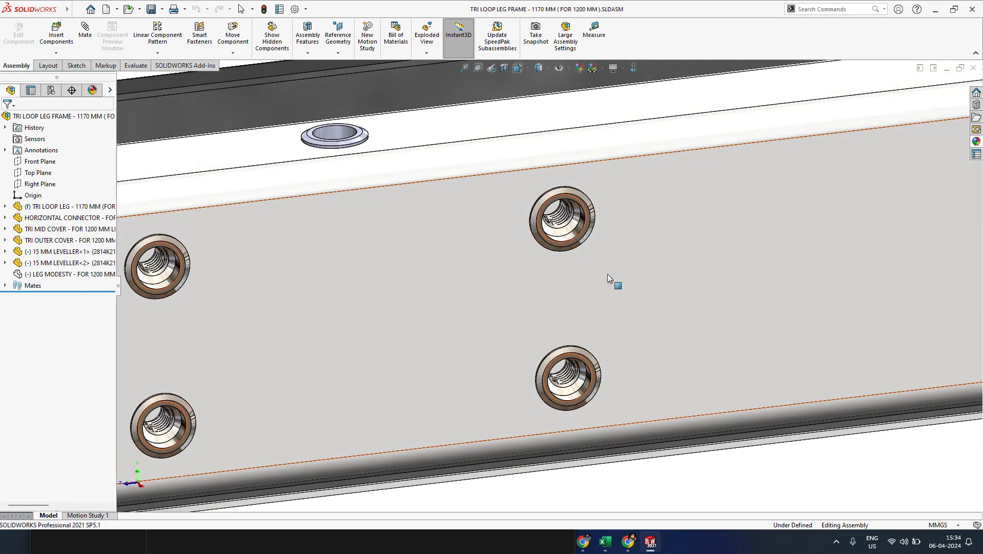
scroll(590, 259, "up", 3)
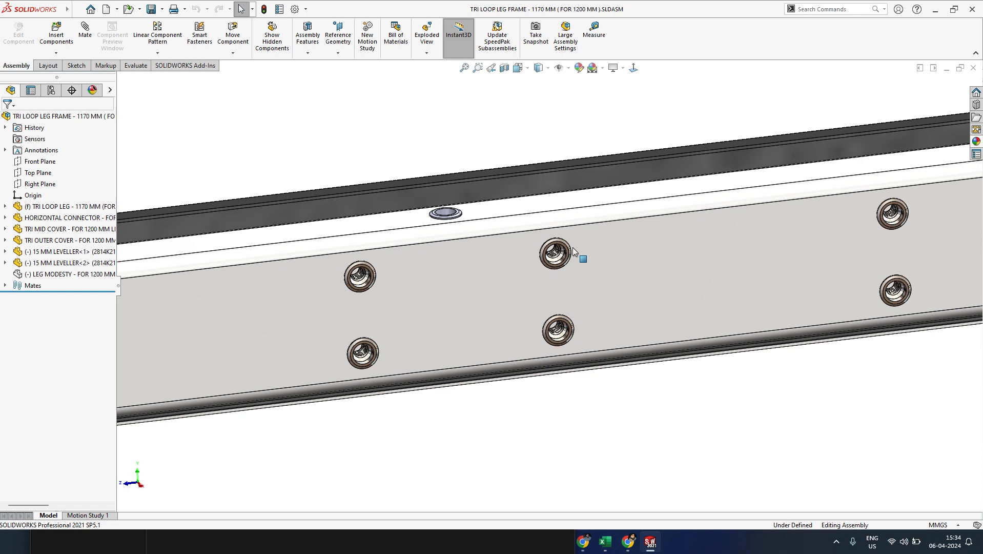
scroll(573, 247, "up", 8)
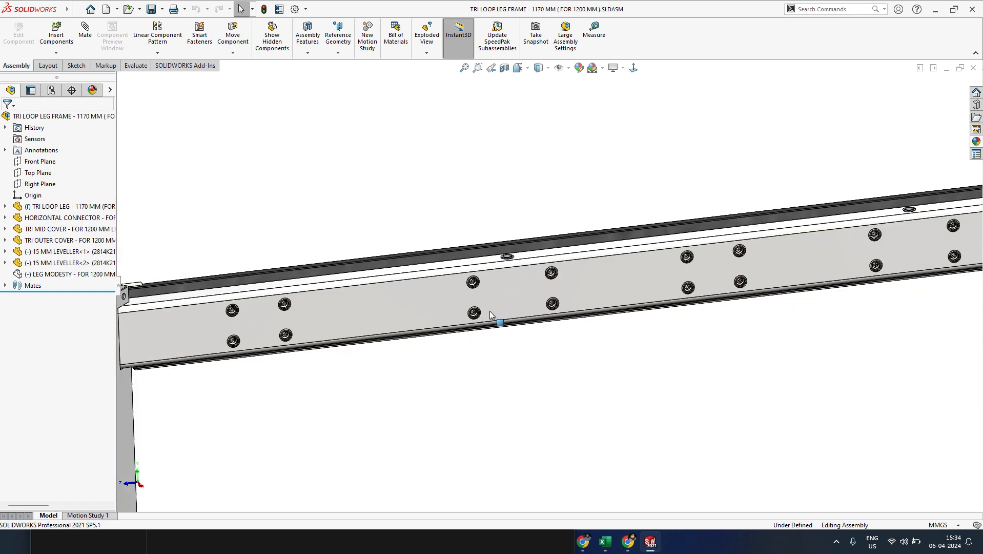
scroll(413, 326, "up", 2)
middle_click_drag(502, 404, 435, 265)
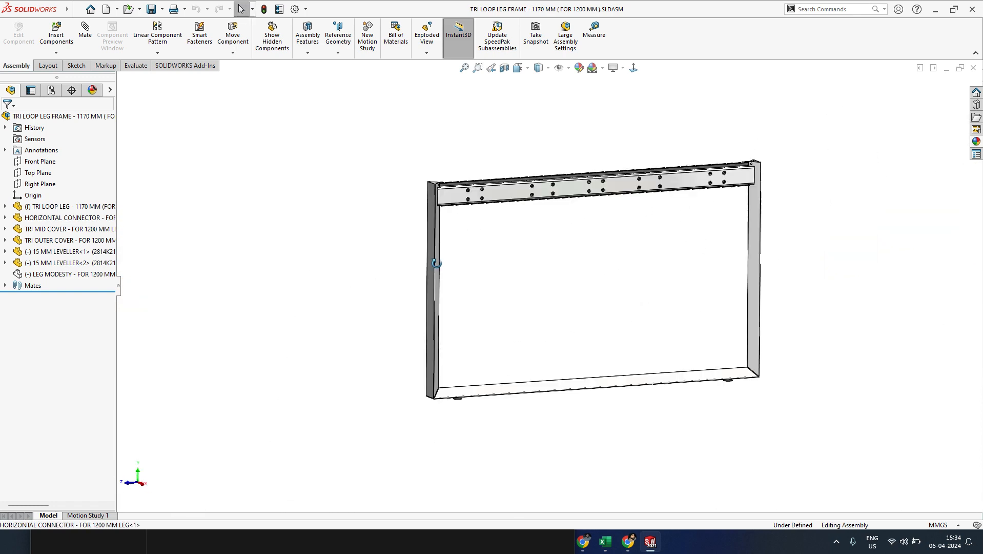
- Inspect the leg frame's details all around, including the outer cover and its junction with the leg
scroll(447, 281, "down", 5)
scroll(516, 437, "down", 4)
scroll(514, 434, "down", 2)
middle_click_drag(539, 406, 564, 377)
scroll(564, 374, "up", 10)
scroll(631, 261, "up", 3)
scroll(533, 184, "down", 7)
middle_click_drag(522, 213, 524, 431)
scroll(545, 230, "down", 7)
middle_click_drag(524, 186, 672, 246)
scroll(554, 267, "up", 9)
middle_click_drag(416, 229, 446, 325)
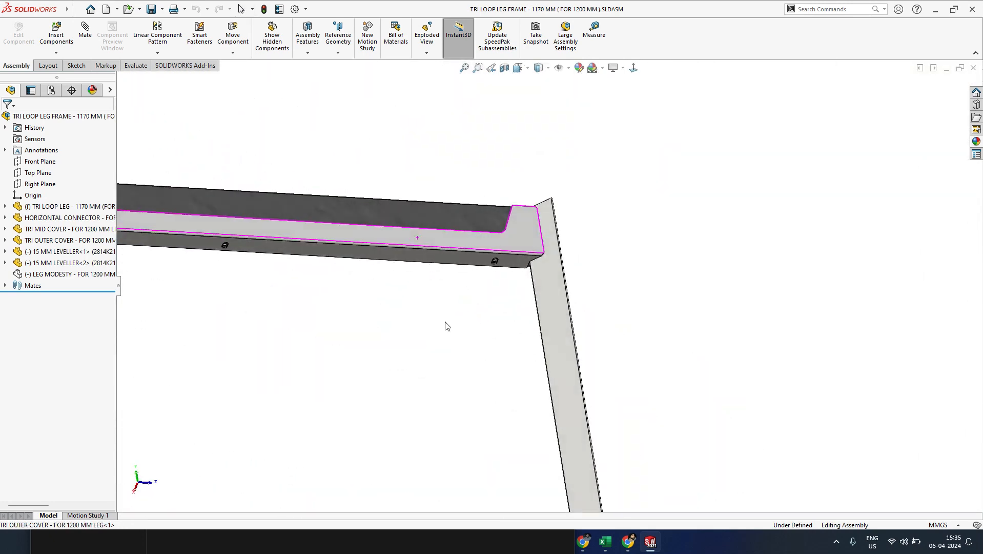
scroll(272, 273, "up", 5)
scroll(325, 264, "up", 5)
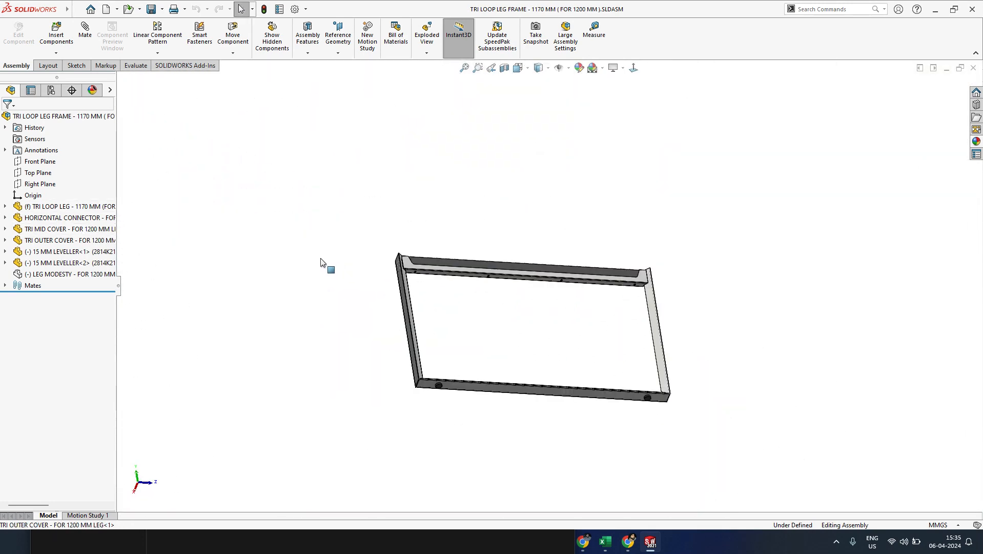
- Open the TRI LOOP LEG - 1170 MM (FOR 1200 MM LEG) part, inspect its bent profile and close it
left_click(56, 206)
left_click(57, 180)
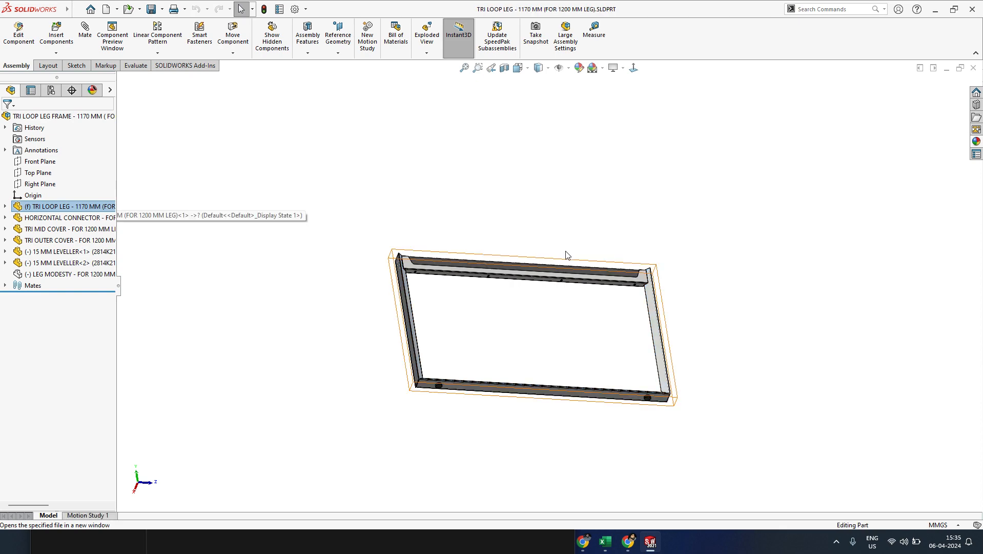
middle_click_drag(564, 174, 500, 314)
scroll(497, 349, "down", 5)
middle_click_drag(496, 350, 697, 285)
scroll(699, 285, "up", 5)
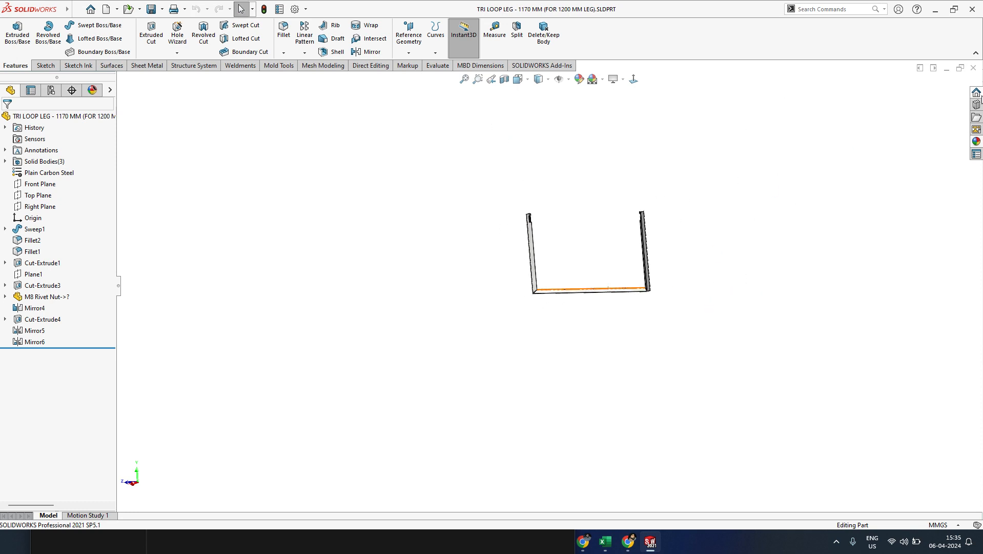
left_click(973, 68)
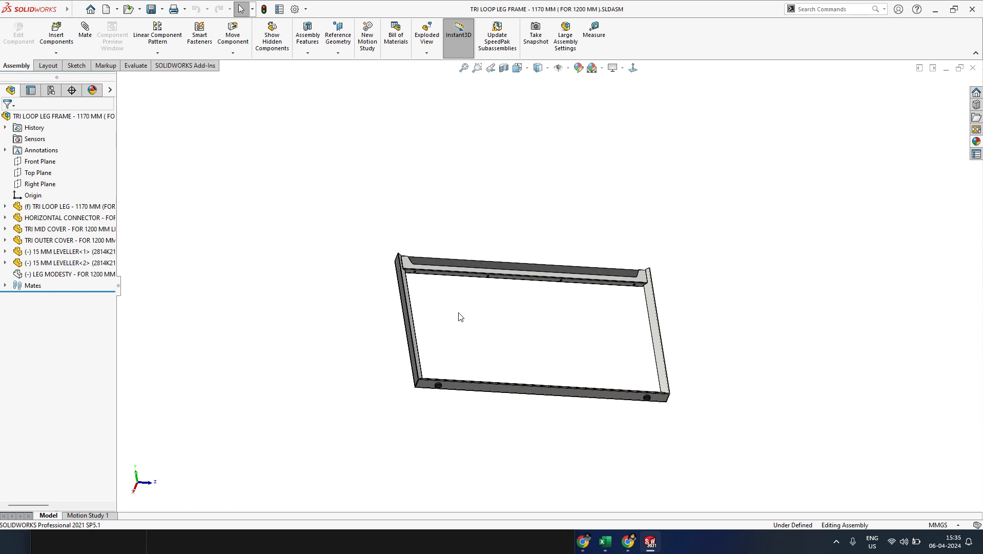
- Review the leg frame's outer cover and horizontal connector once more and close the leg frame subassembly
scroll(458, 281, "down", 3)
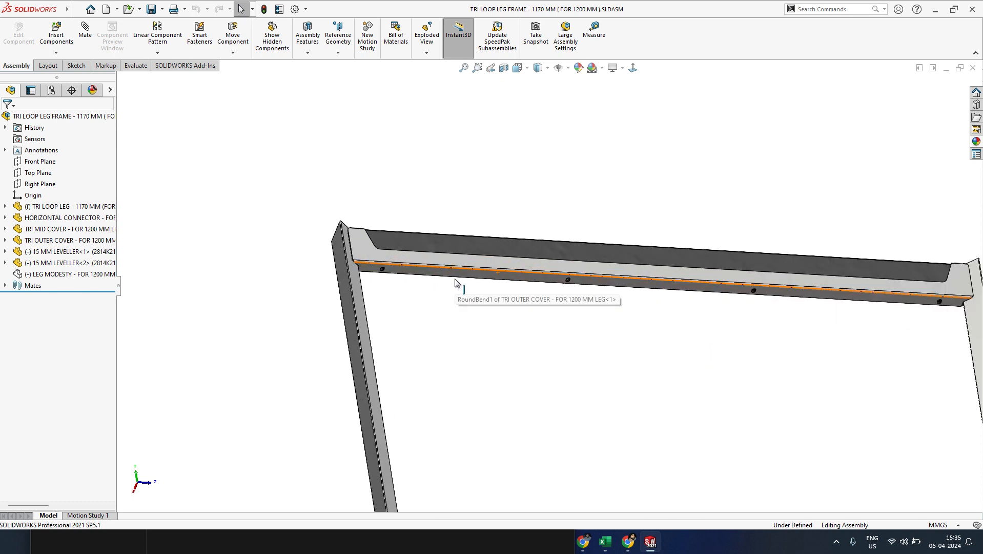
scroll(399, 287, "down", 3)
middle_click_drag(425, 281, 397, 366)
scroll(429, 242, "up", 4)
scroll(510, 255, "up", 6)
scroll(447, 352, "down", 2)
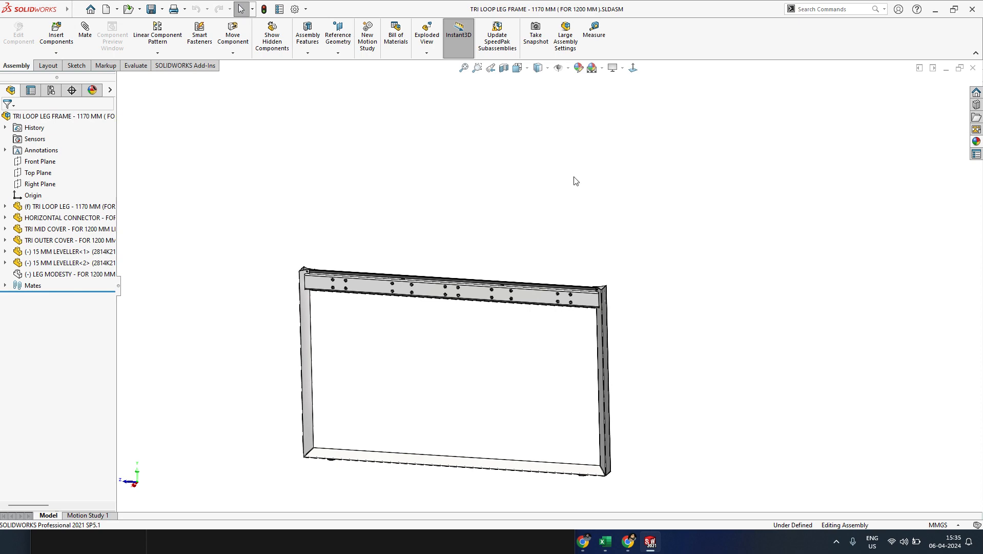
scroll(528, 252, "down", 6)
middle_click_drag(559, 316, 583, 176)
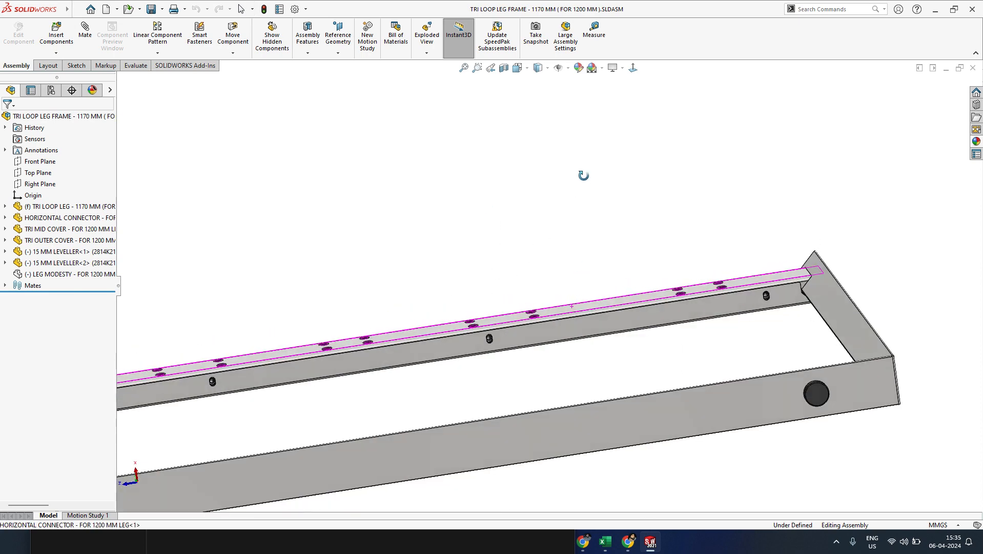
left_click(973, 68)
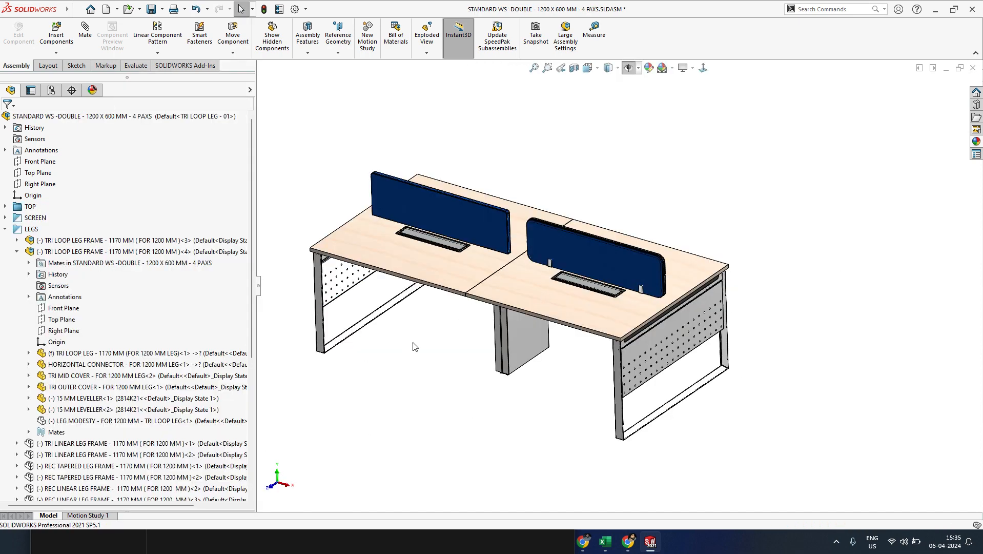
- View the four-pax workstation with its tri loop legs from a low angle and close the assembly
scroll(412, 342, "up", 3)
scroll(552, 276, "down", 3)
middle_click_drag(746, 323, 726, 265)
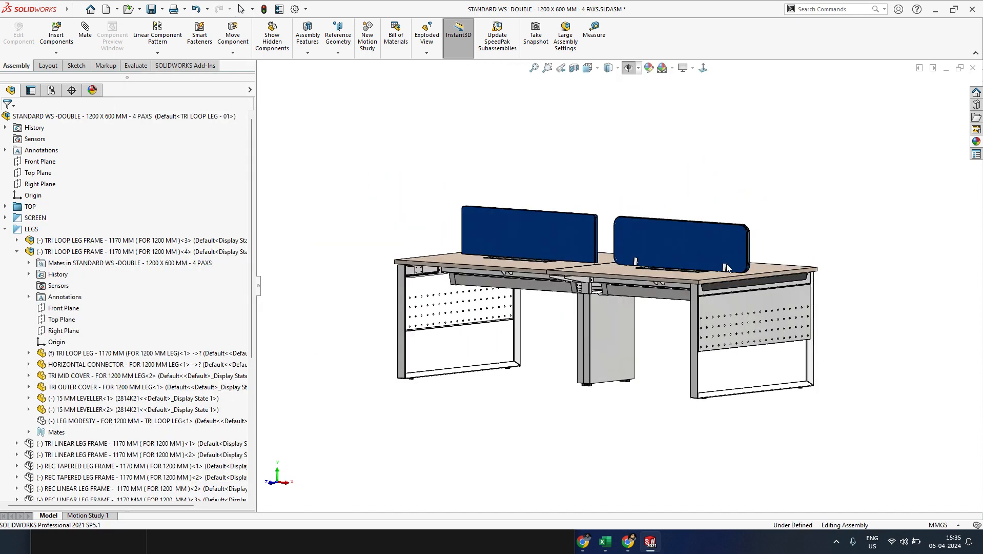
left_click(973, 68)
left_click(220, 156)
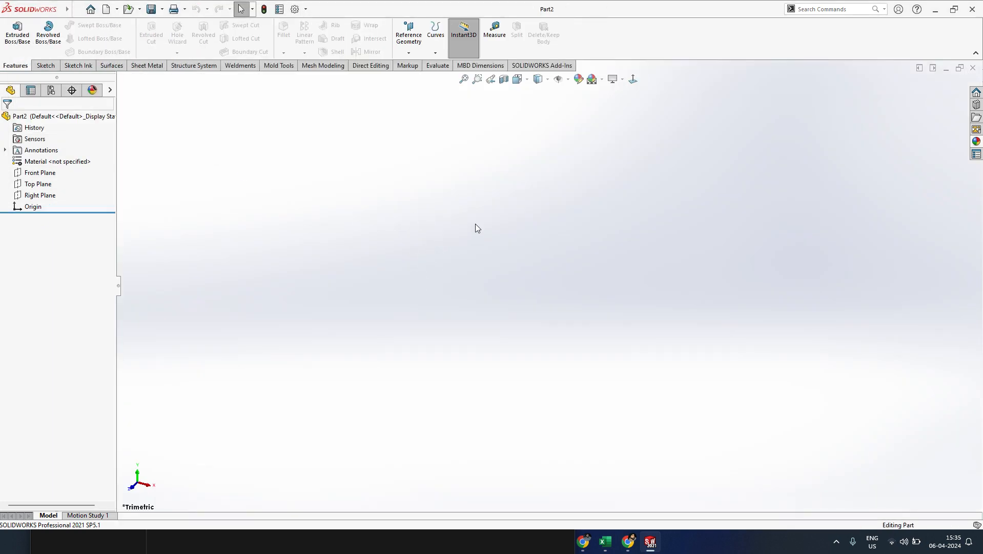
left_click(76, 9)
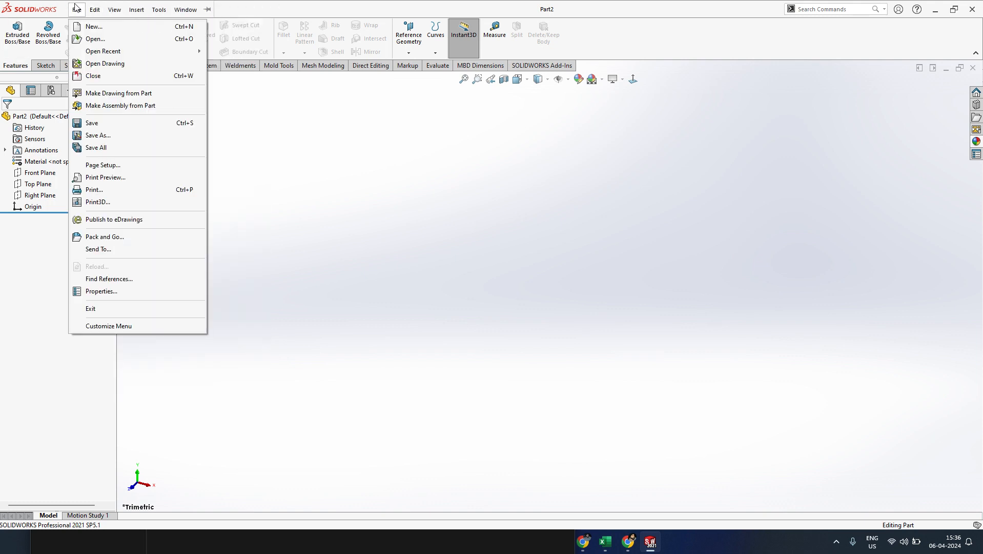
left_click(77, 9)
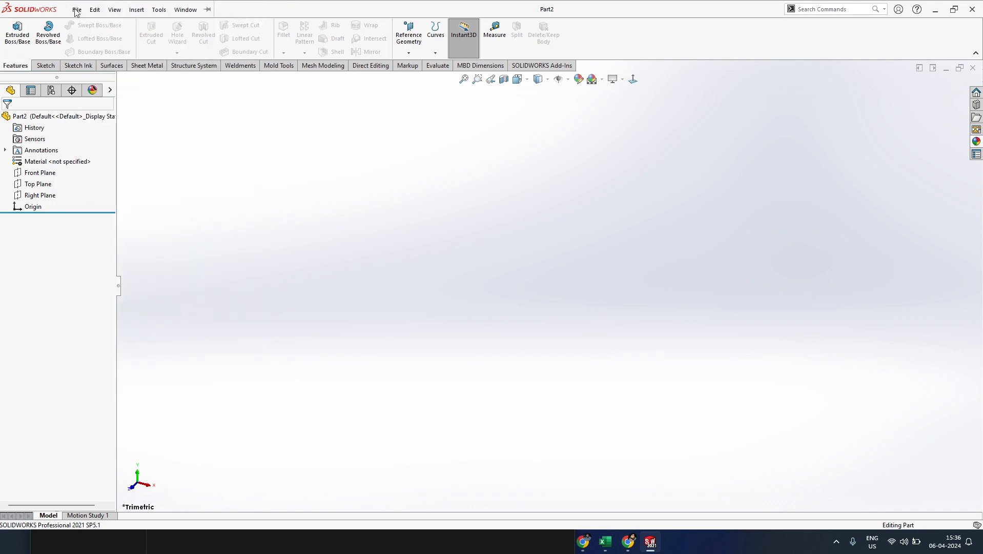
left_click(79, 10)
mouse_move(106, 51)
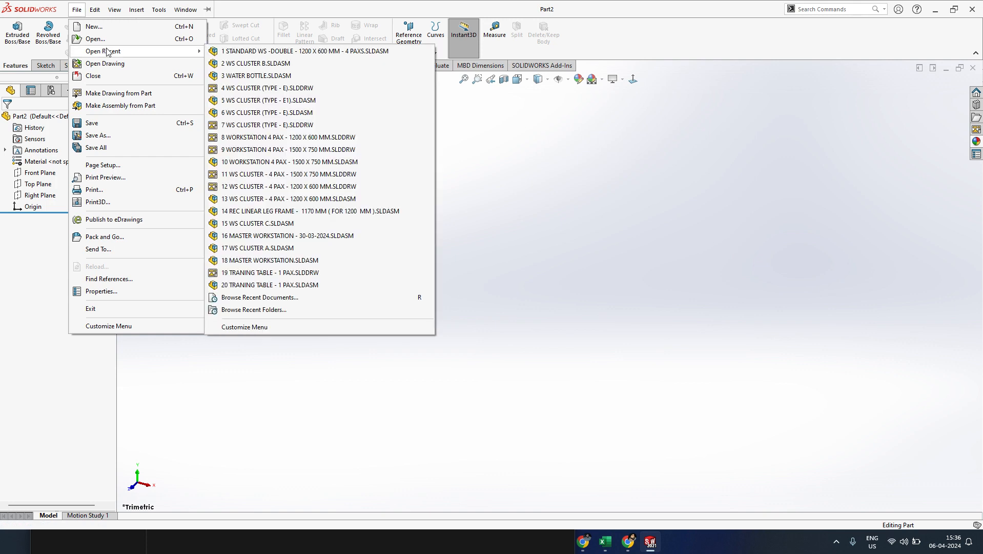
left_click(511, 193)
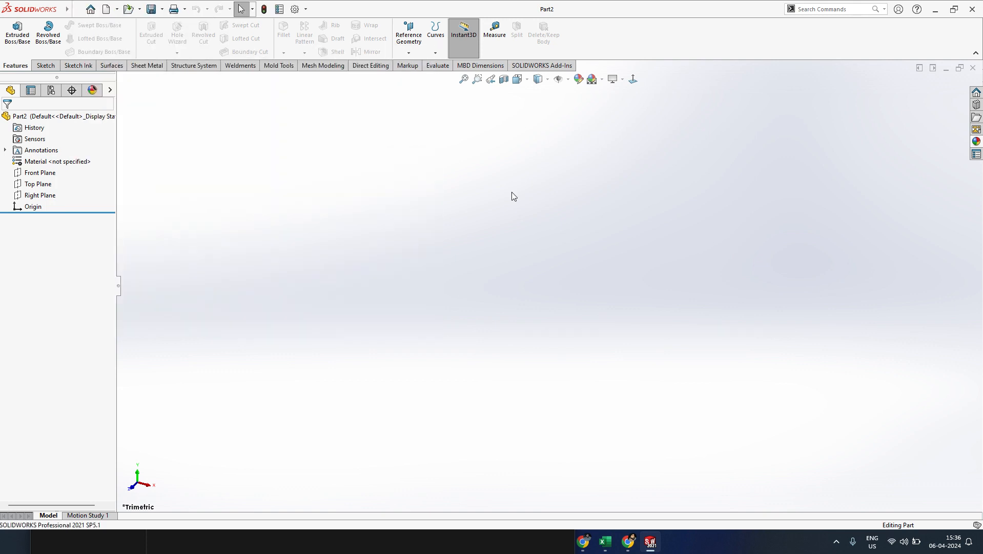
- Start a sketch on the Top Plane of the new part
left_click(38, 184)
left_click(77, 168)
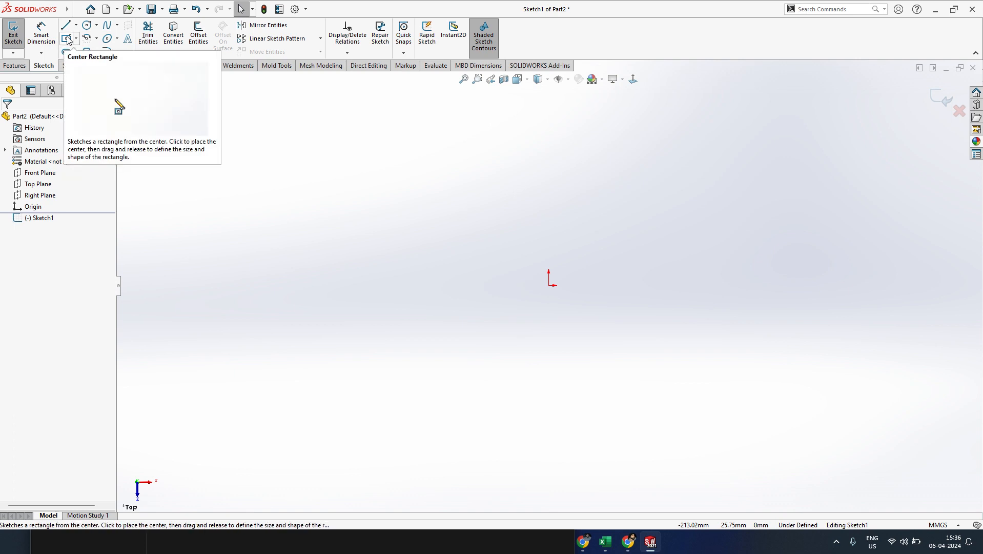
- Try a center rectangle of about 273 by 147 mm around the origin and undo it
left_click(67, 39)
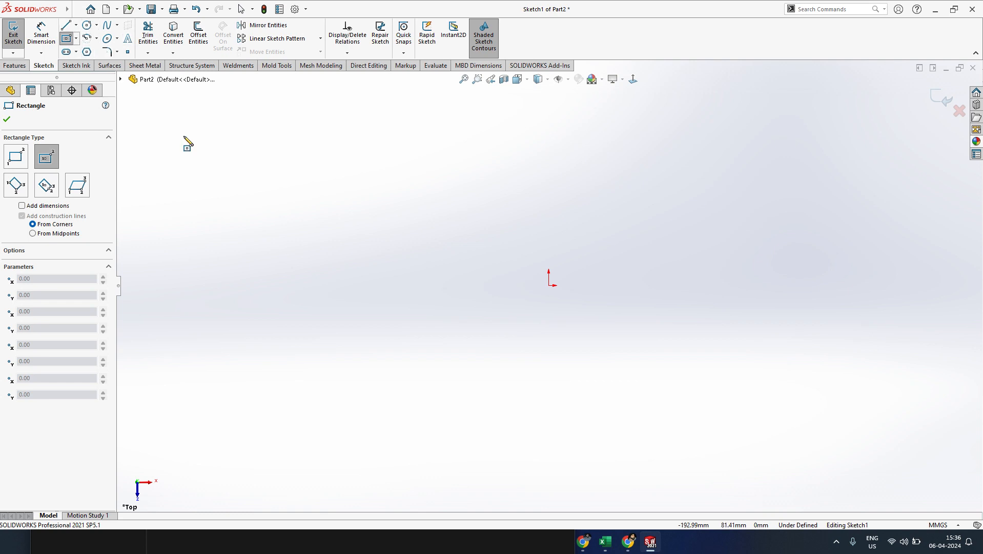
left_click(549, 285)
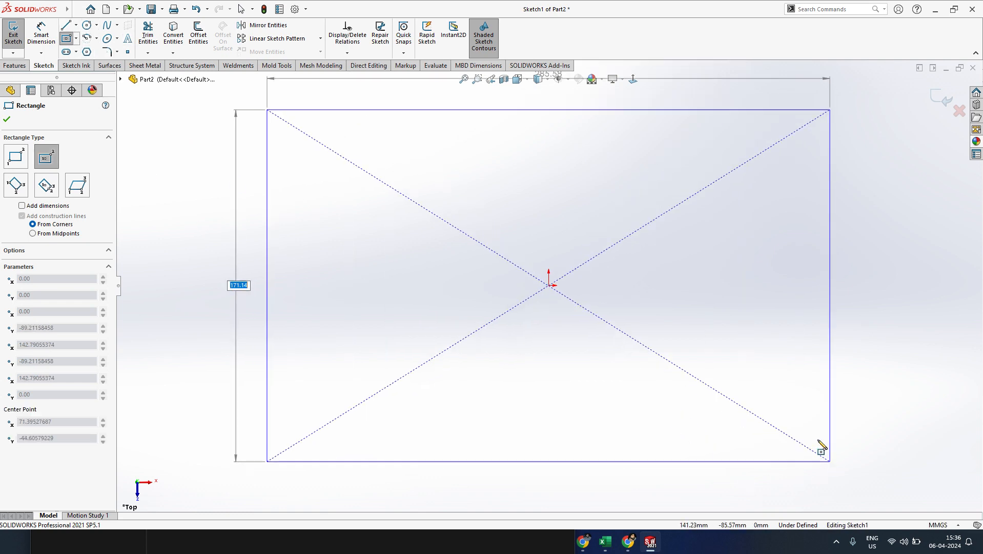
left_click(817, 430)
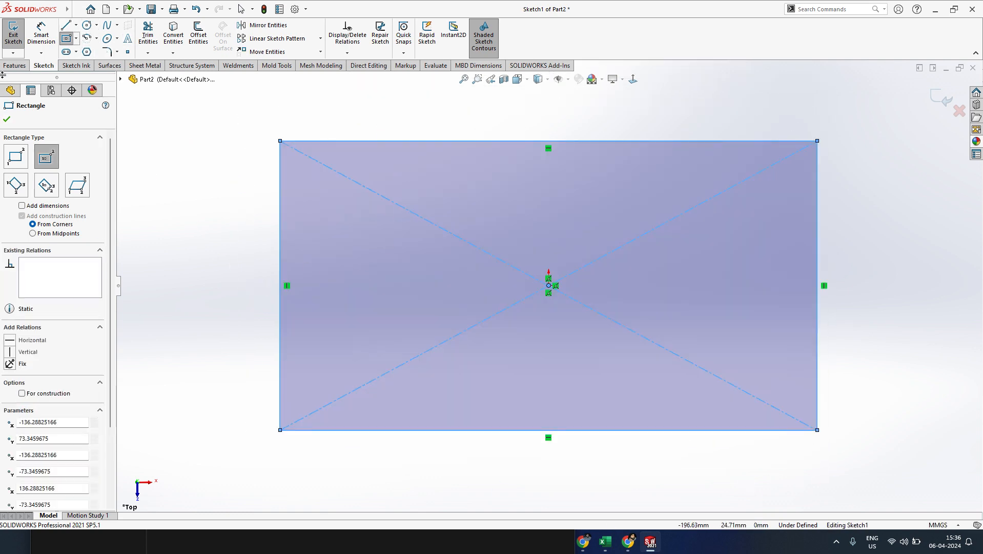
left_click(6, 119)
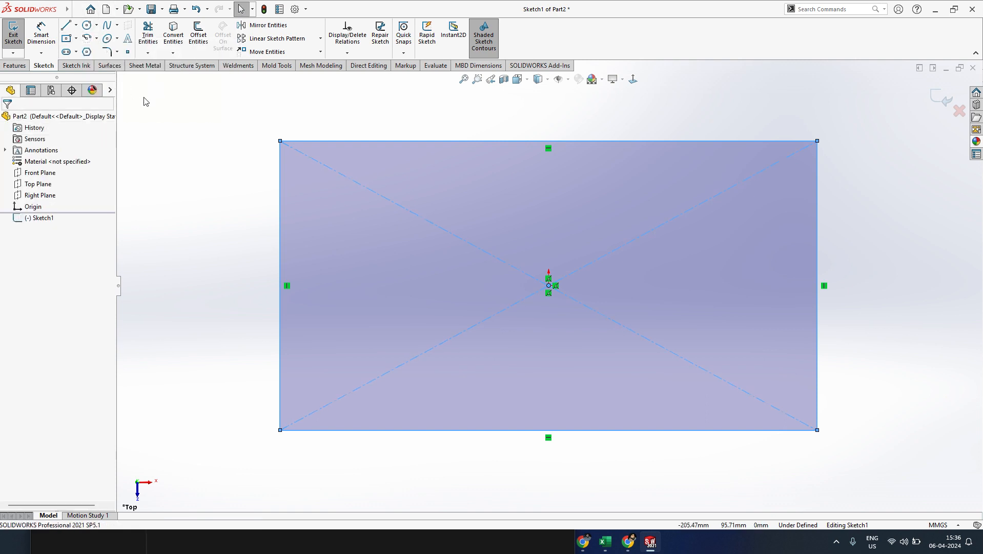
key("ctrl+z")
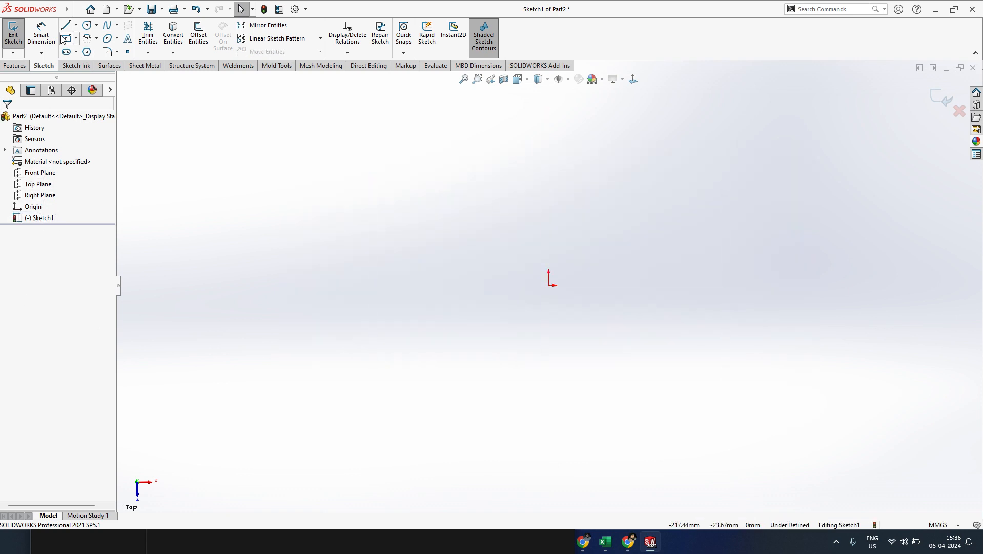
- Sketch a circle about 13 mm in diameter away from the origin and exit the sketch
left_click(87, 25)
left_click(389, 202)
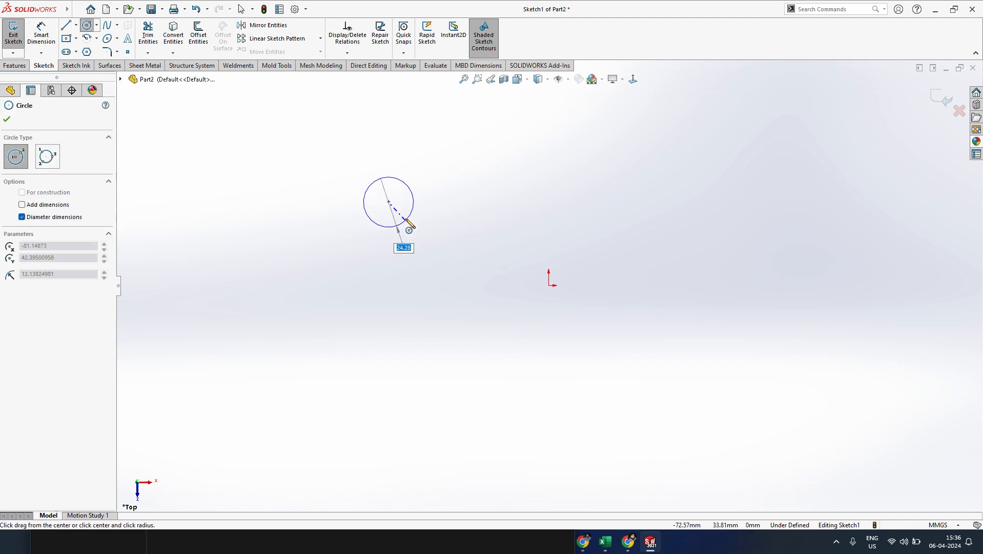
left_click(400, 203)
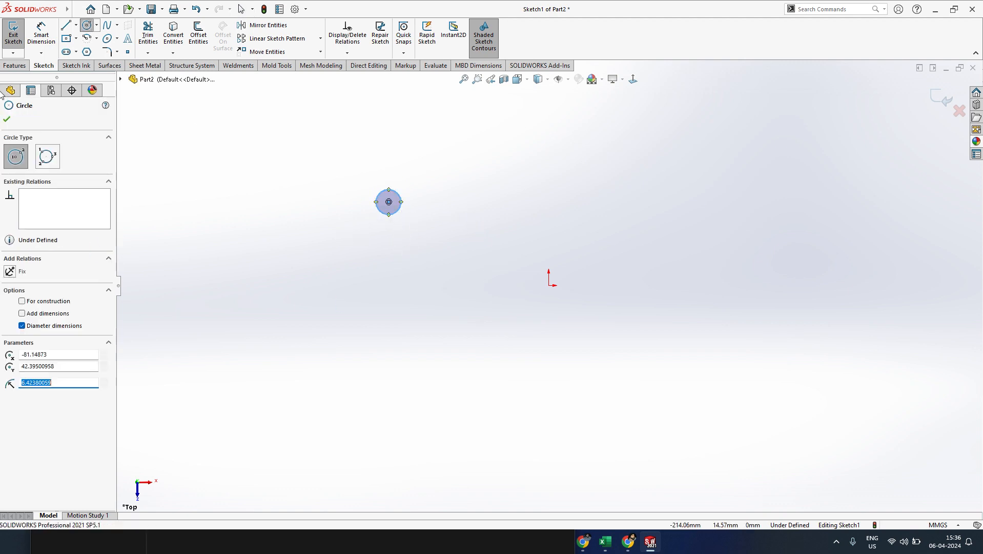
left_click(7, 121)
left_click(14, 34)
- Extrude the circle as a 10 mm blind boss
scroll(417, 201, "down", 5)
mouse_move(439, 283)
middle_mouse_down()
mouse_move(439, 143)
mouse_move(399, 154)
mouse_move(410, 150)
middle_mouse_up()
left_click(17, 36)
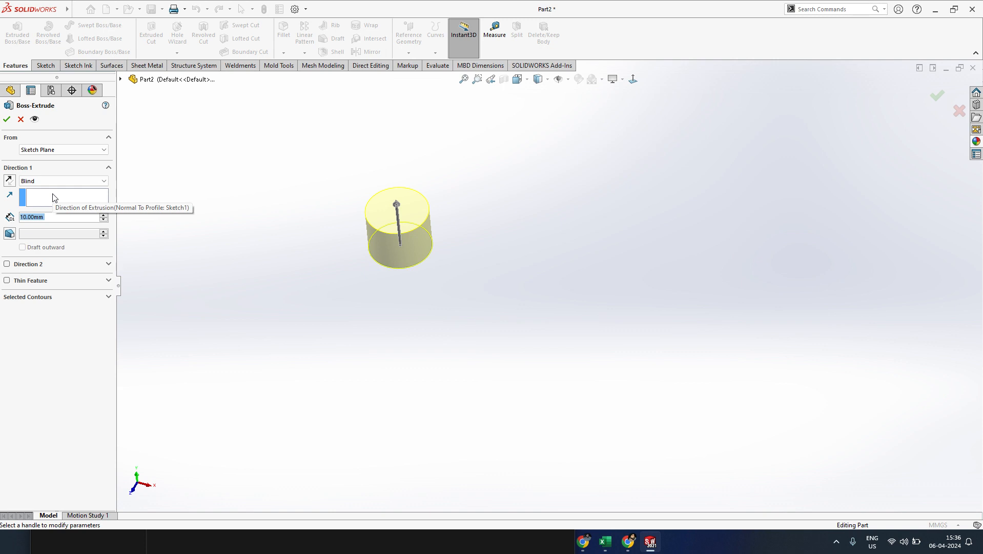
left_click(7, 119)
left_click(308, 303)
scroll(464, 189, "down", 2)
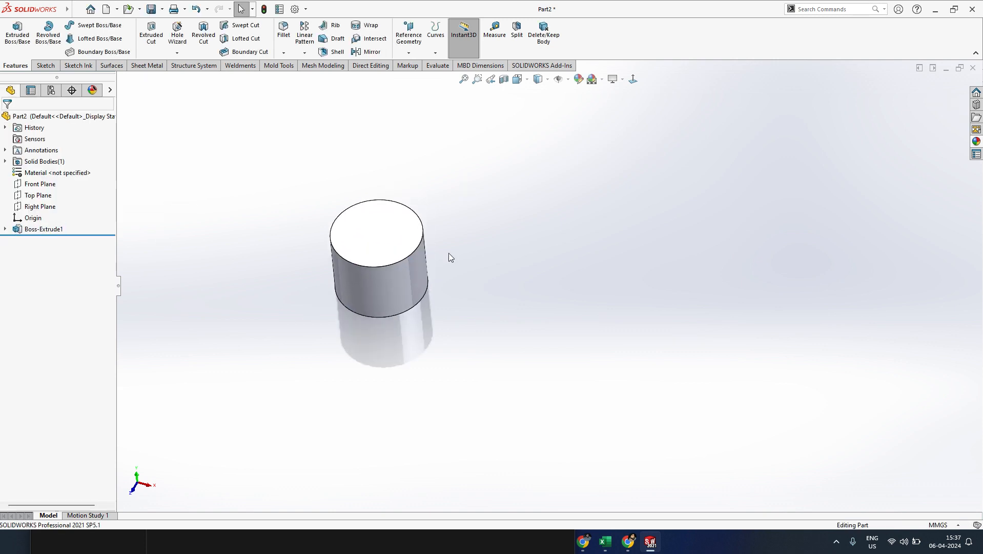
scroll(449, 253, "up", 2)
scroll(512, 246, "down", 2)
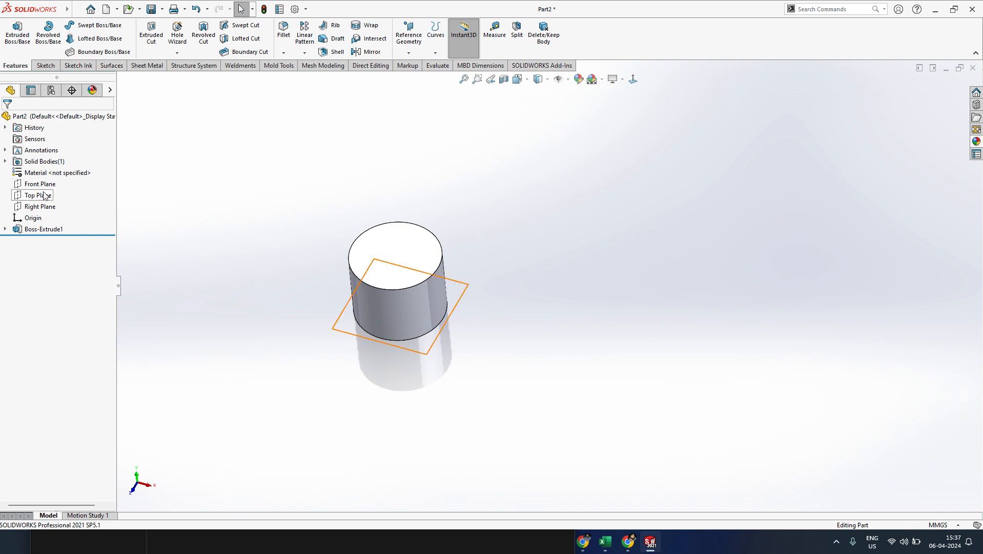
- Start another sketch on the Top Plane, with room beside the cylinder for a long curve
left_click(45, 195)
left_click(53, 176)
scroll(496, 263, "up", 7)
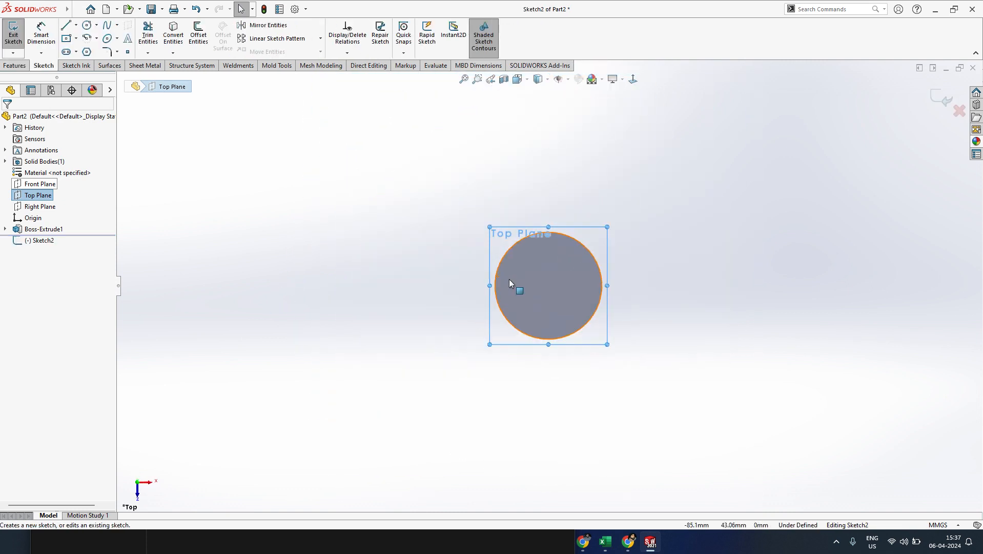
scroll(509, 279, "up", 1)
scroll(667, 303, "up", 8)
scroll(779, 304, "down", 3)
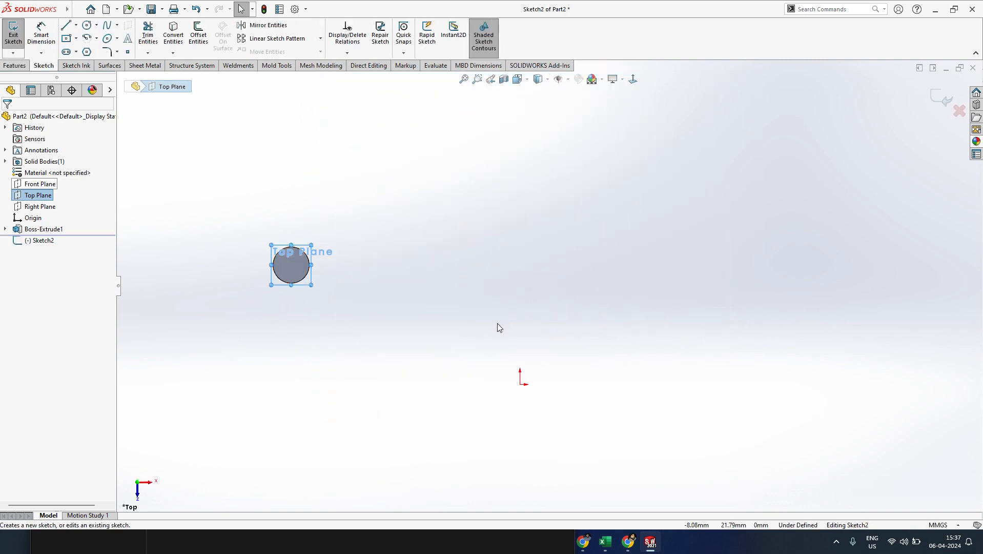
left_click(434, 360)
left_click(77, 9)
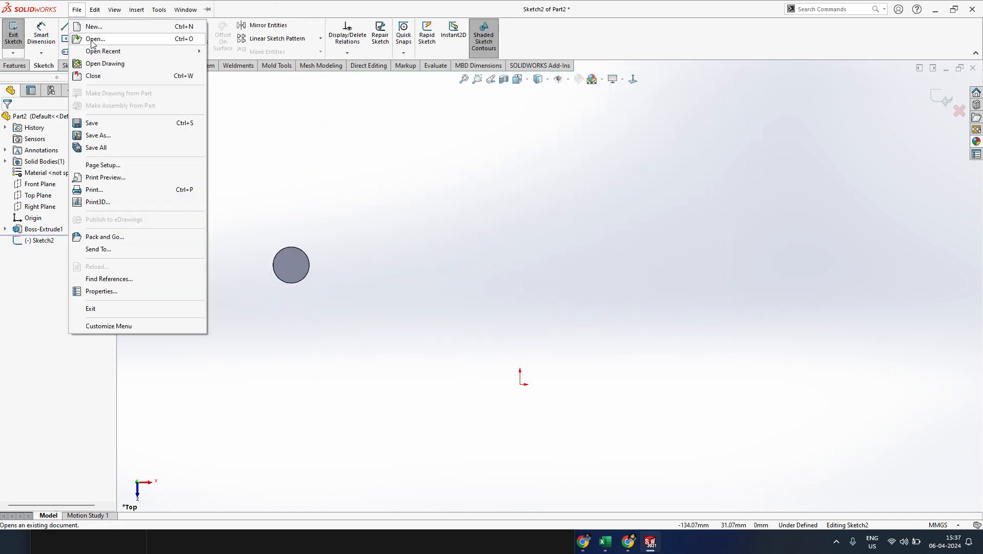
left_click(283, 172)
- Sketch a wavy six-point spline about 480 mm long, starting near the cylinder, and exit the sketch
left_click(107, 26)
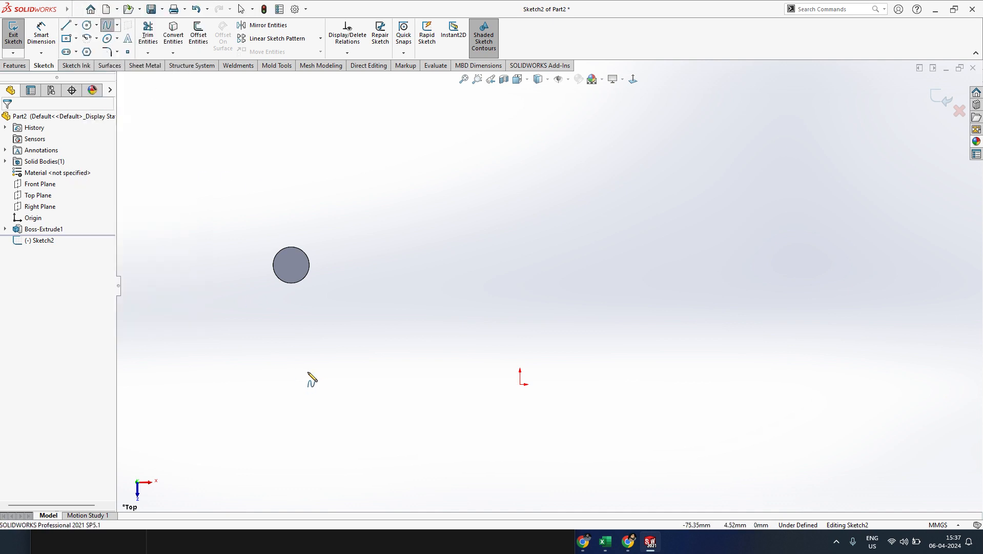
left_click(283, 345)
left_click(510, 304)
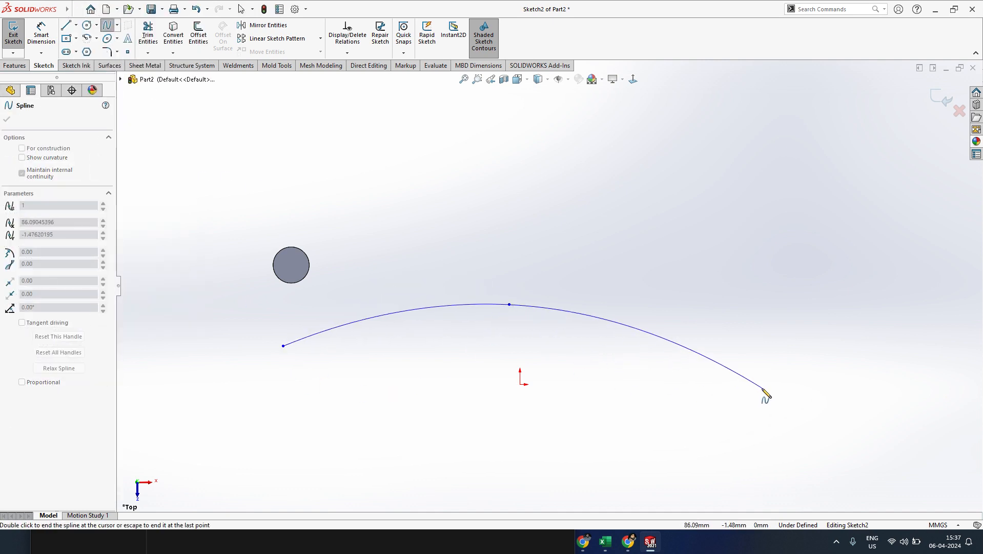
left_click(736, 385)
key("z")
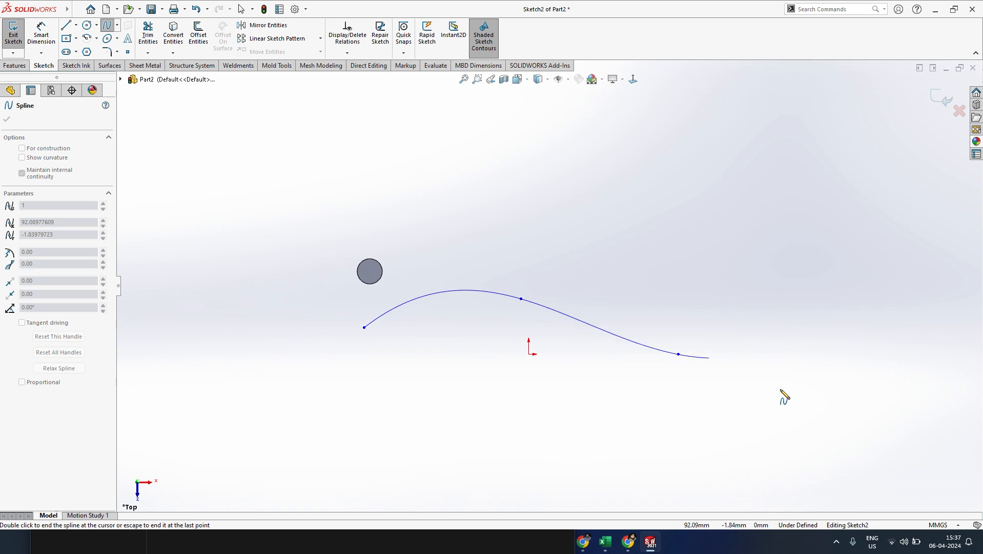
left_click(882, 337)
key("z")
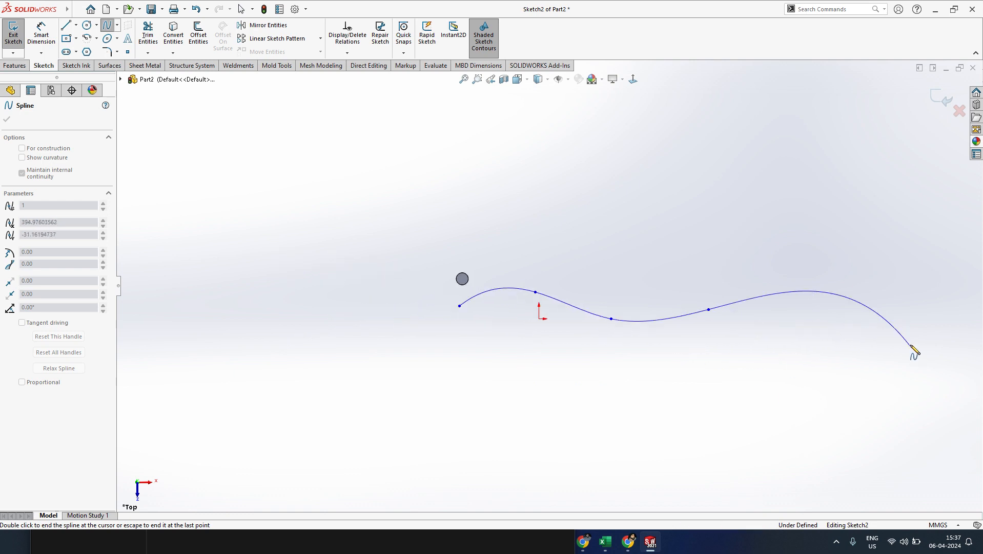
left_click(842, 267)
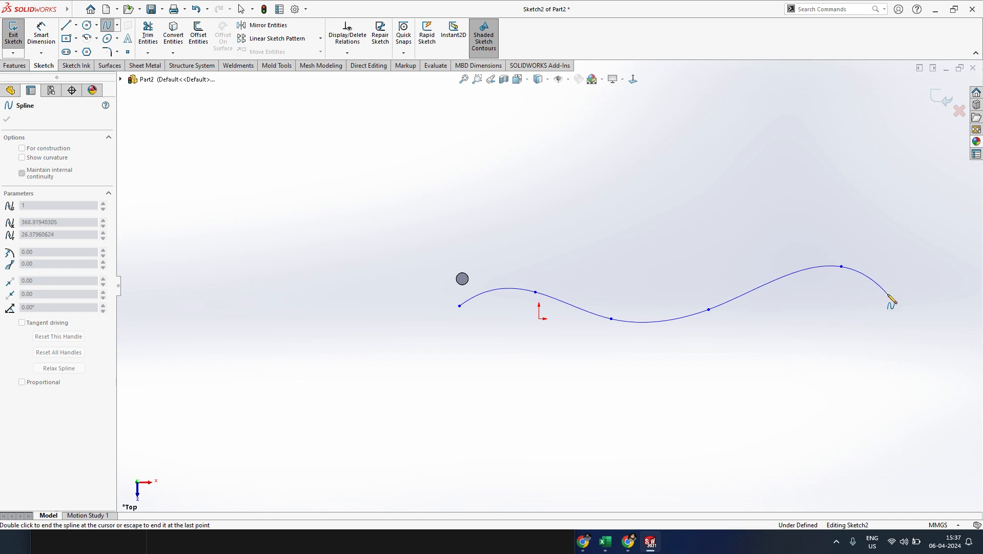
left_click(888, 294)
key("Escape")
scroll(866, 295, "down", 1)
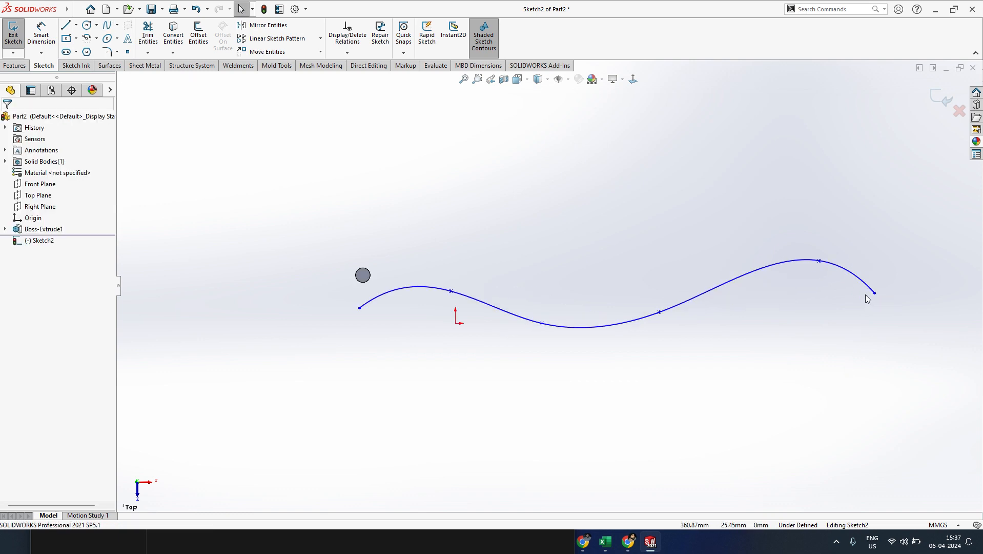
scroll(803, 287, "down", 1)
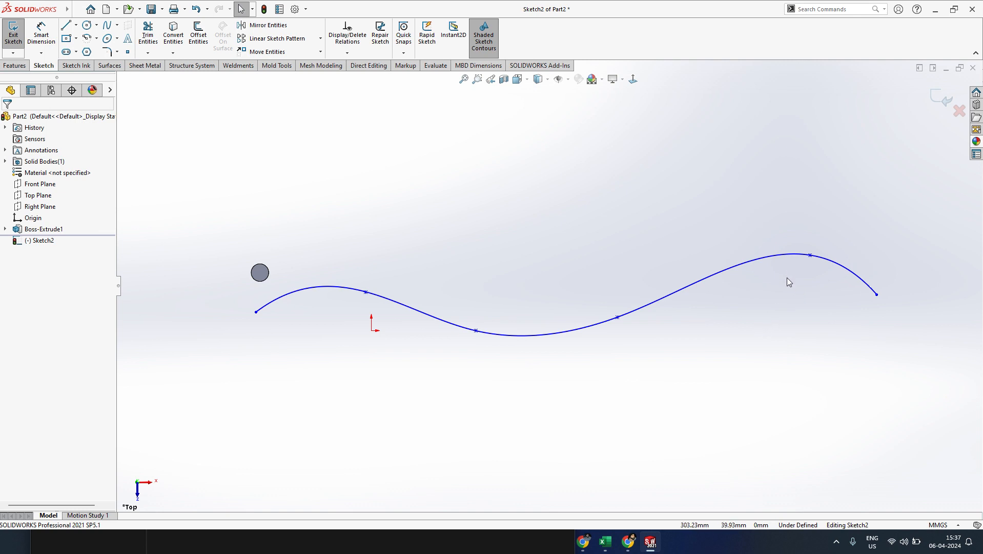
left_click(12, 39)
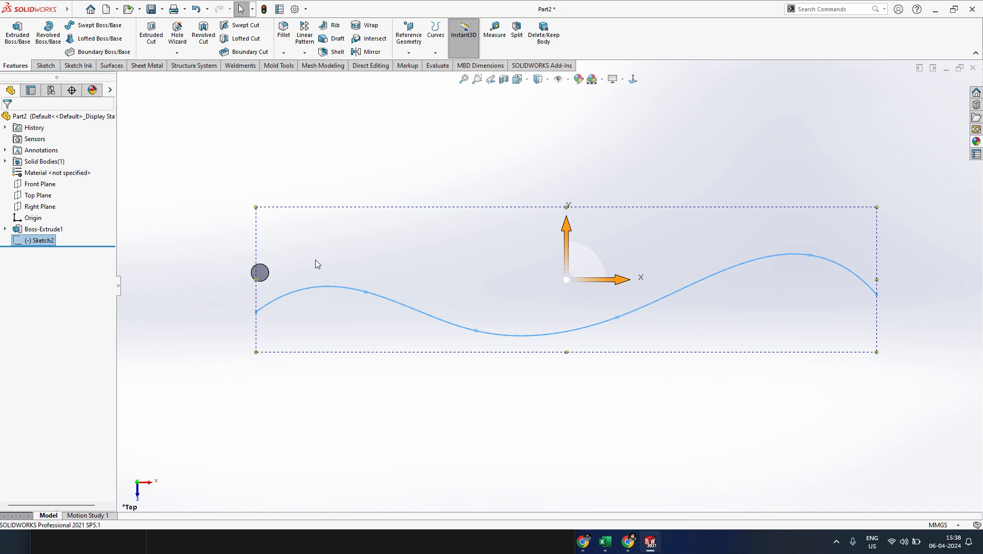
left_click(203, 233)
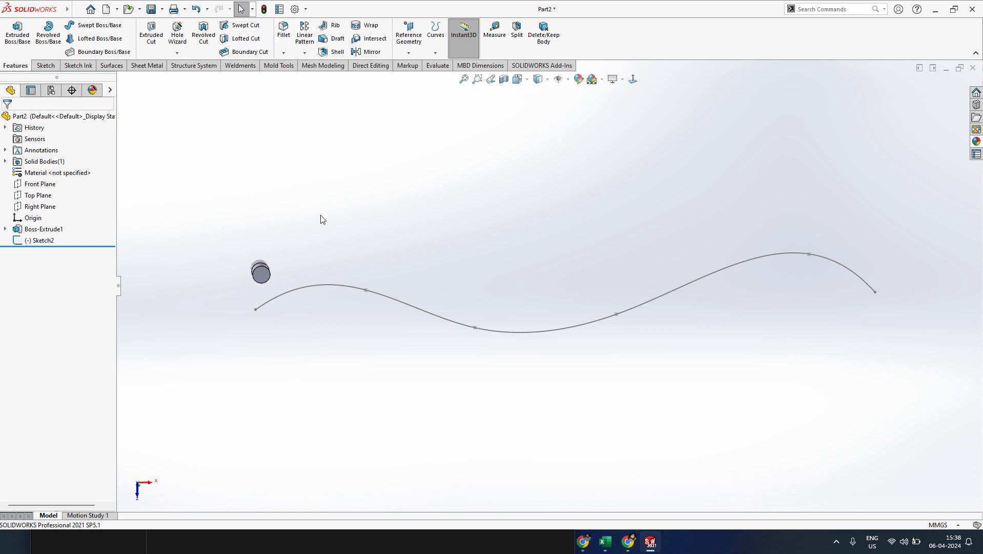
left_click(303, 35)
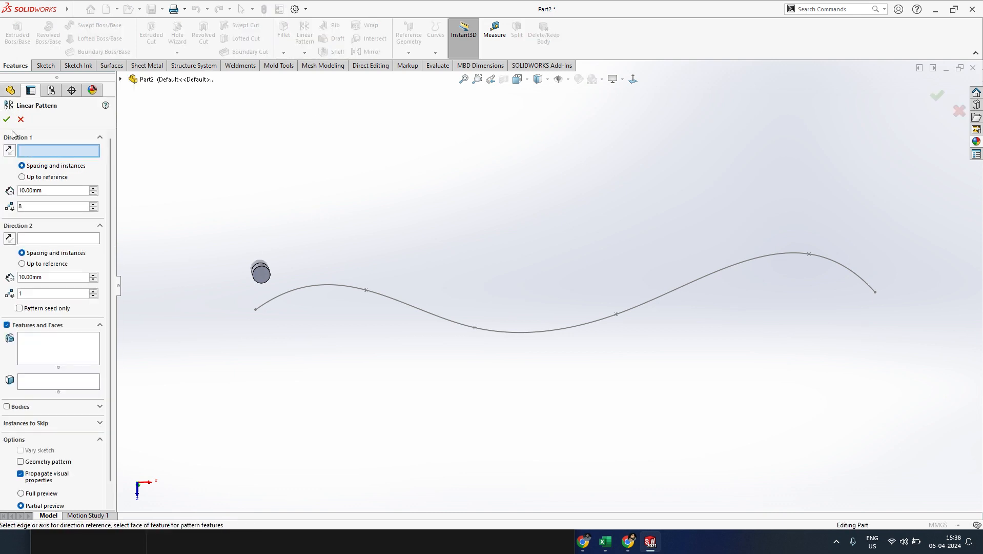
left_click(264, 276)
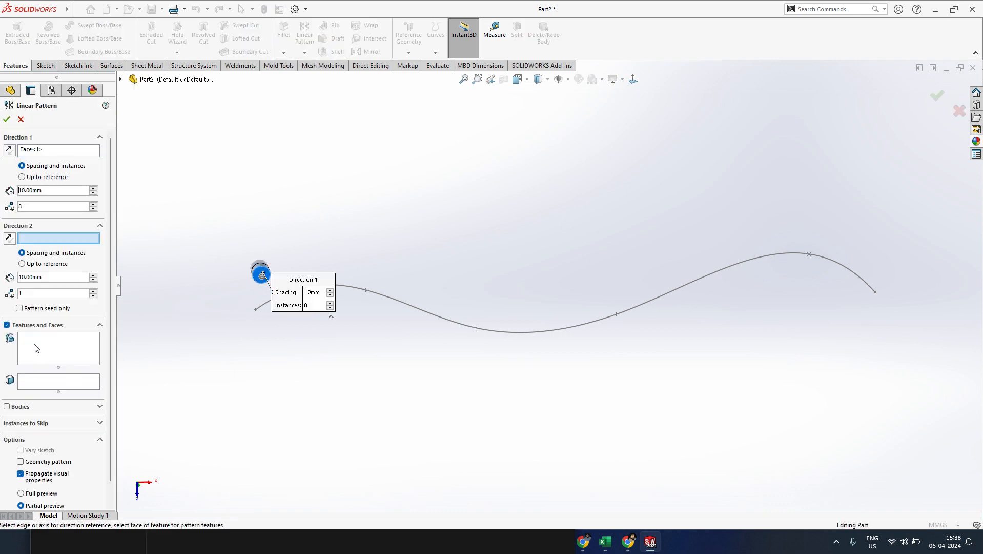
right_click(51, 150)
left_click(76, 158)
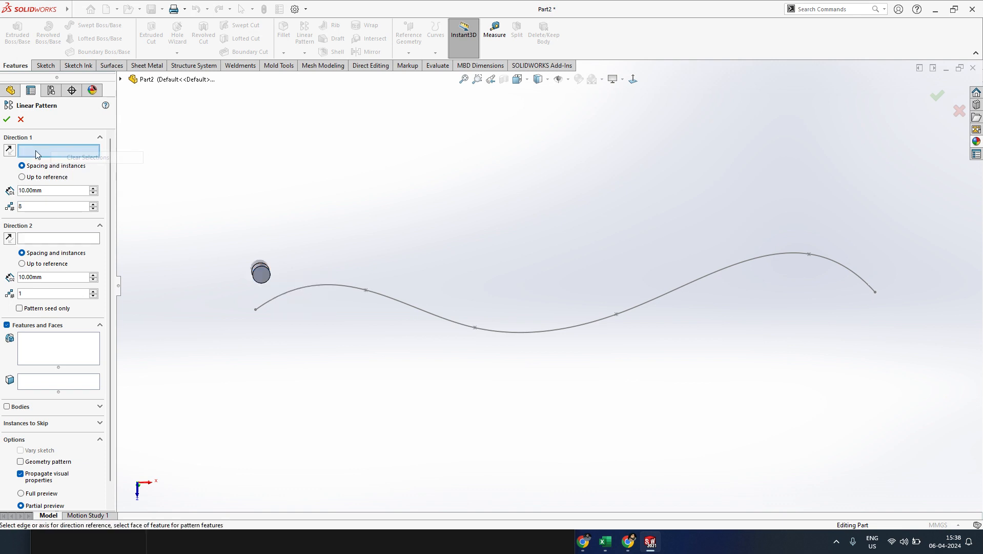
left_click(21, 119)
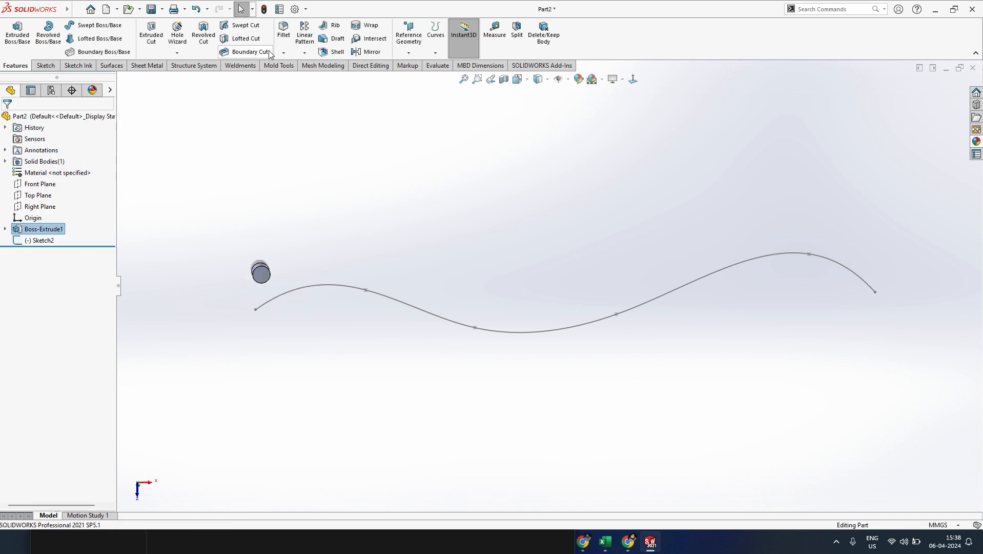
- Set up a curve driven pattern of the cylinder as a body, using the wavy spline as its direction
left_click(304, 52)
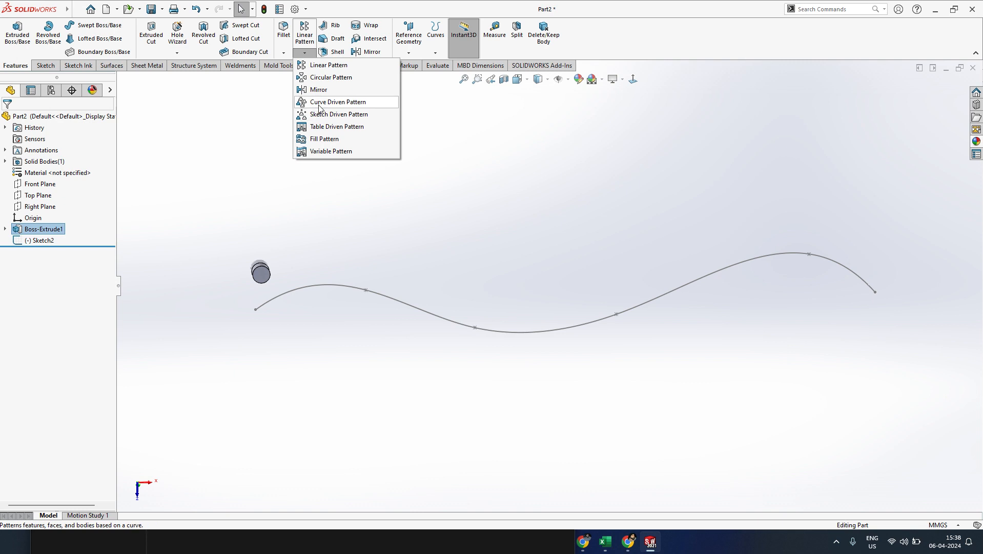
left_click(326, 102)
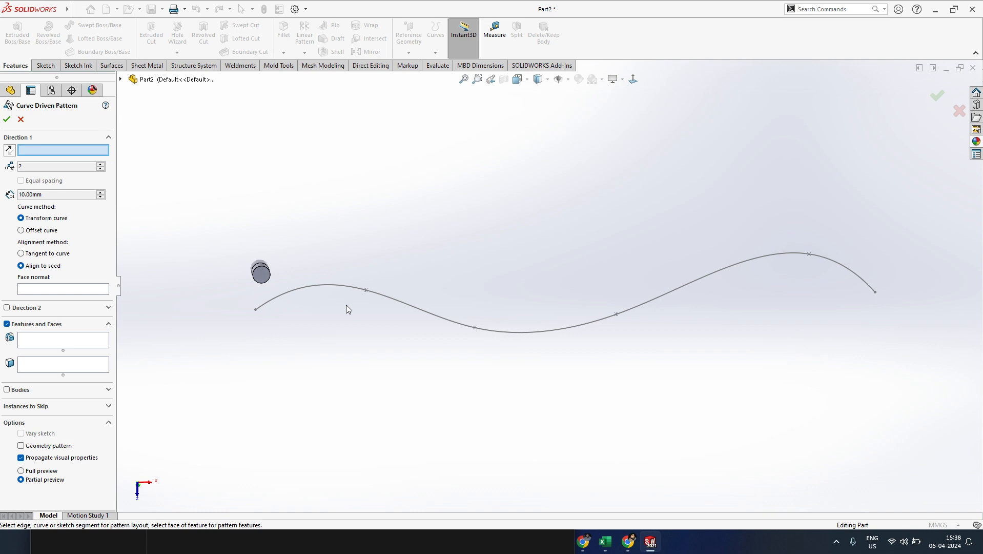
left_click(316, 286)
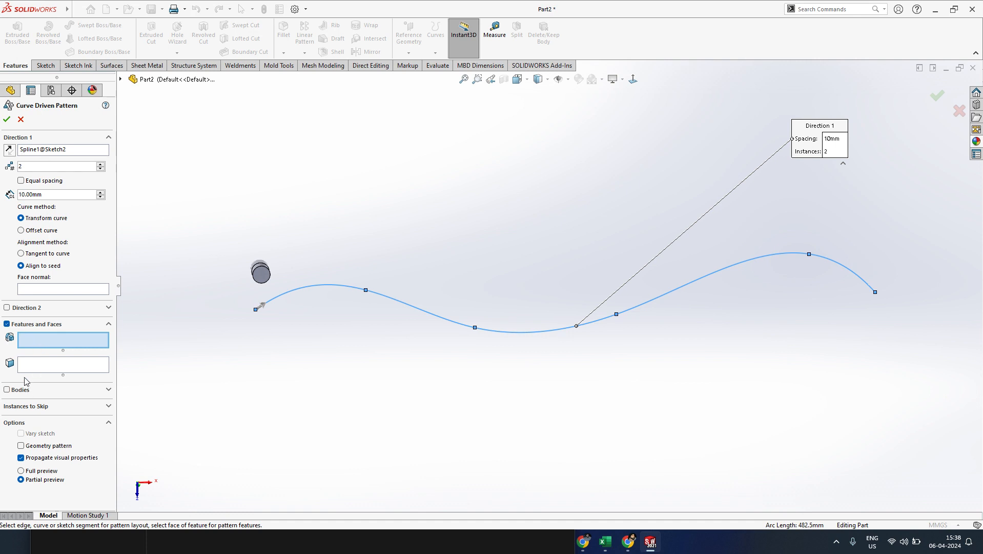
left_click(6, 390)
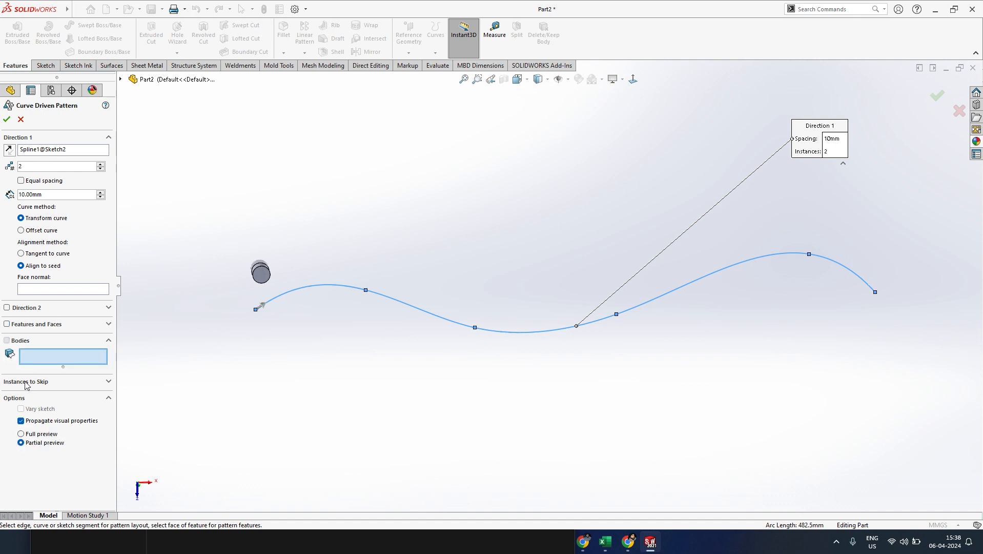
left_click(271, 269)
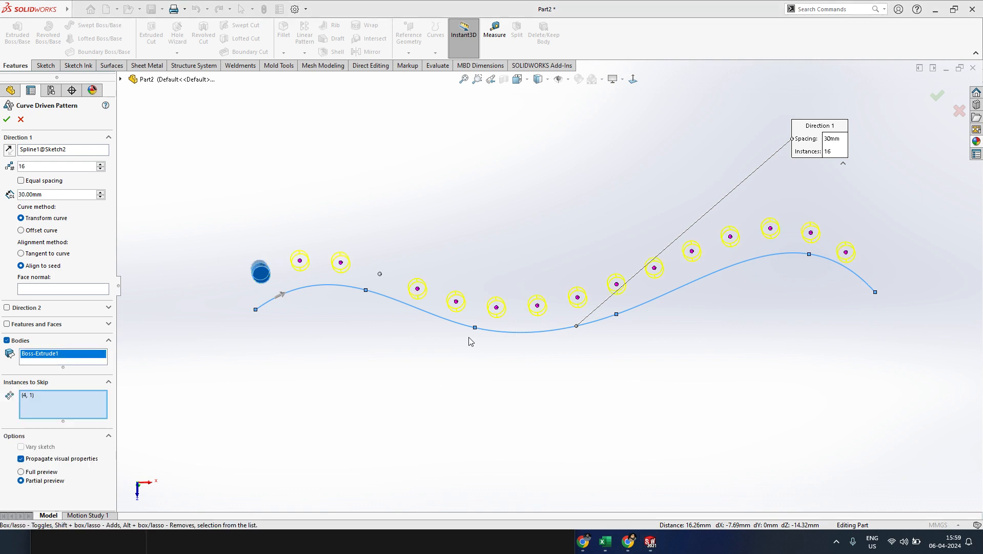
- Add the 6th, 8th, 12th and 15th instances to the skipped ones and accept the curve driven pattern
left_click(538, 306)
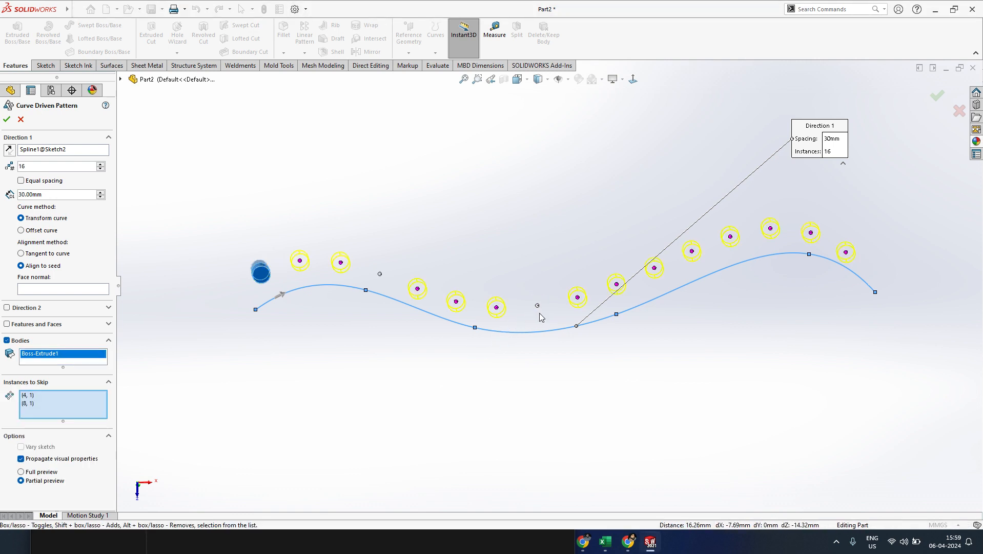
left_click(692, 254)
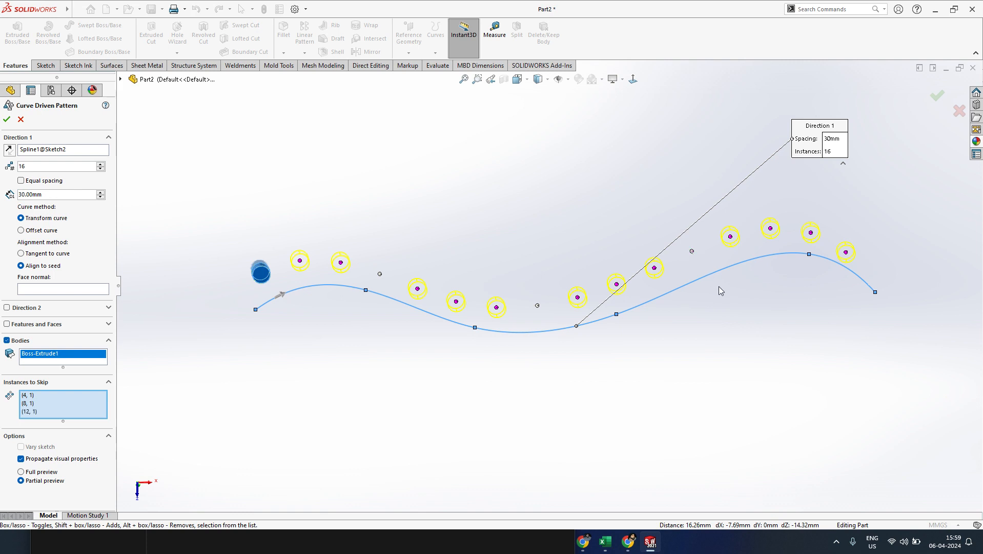
left_click(811, 234)
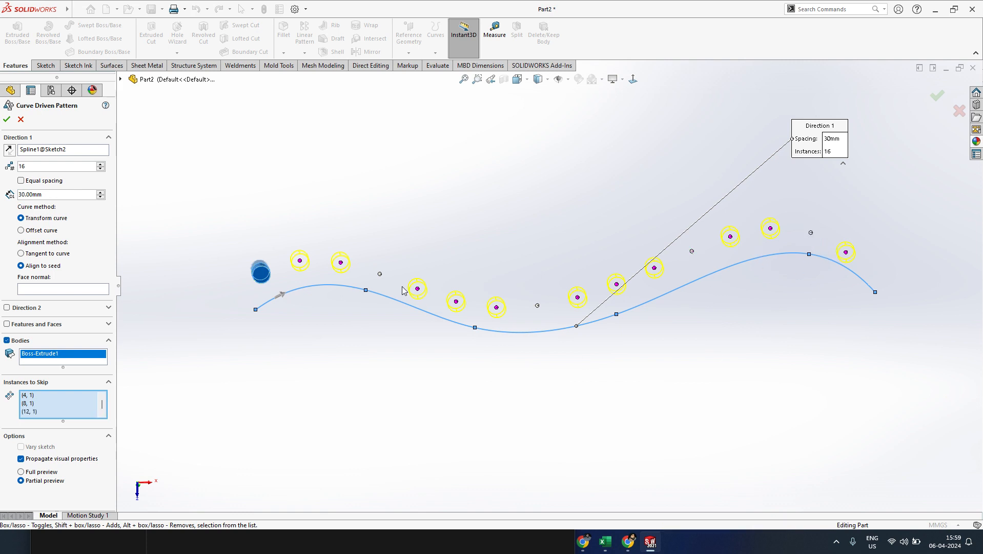
left_click(457, 305)
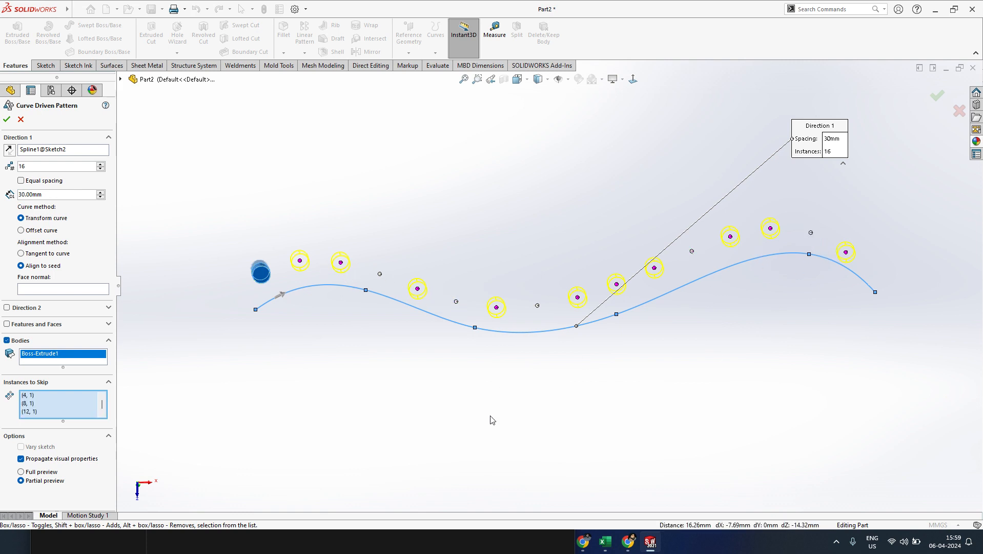
left_click(7, 121)
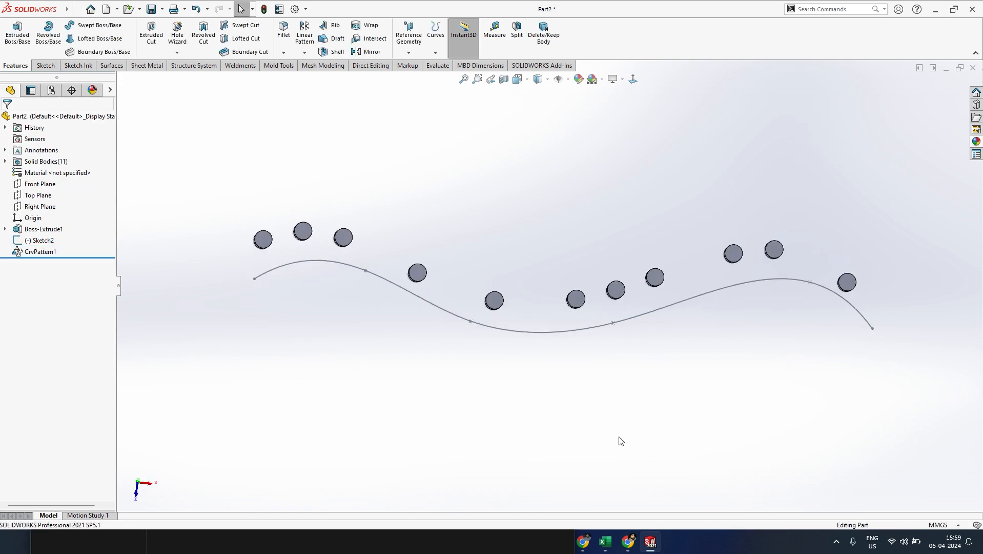
- On the Top Plane, sketch a center rectangle about 160 by 73 mm below the spline's start and exit the sketch
scroll(548, 334, "up", 3)
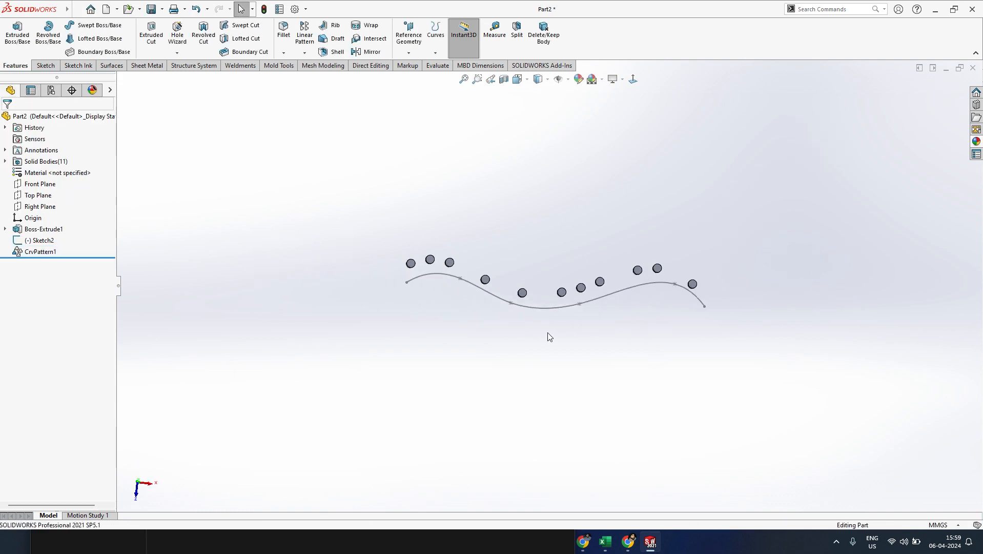
left_click(40, 197)
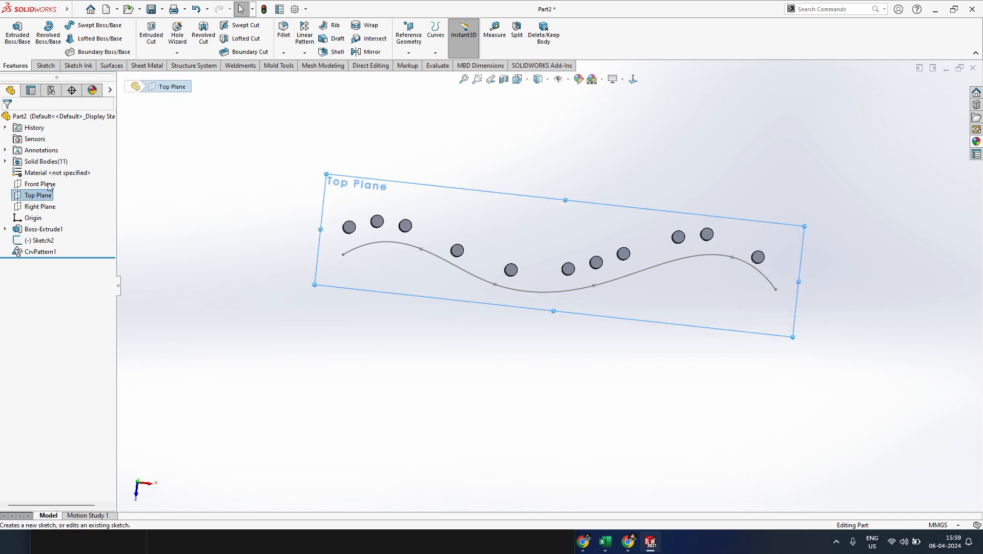
left_click(66, 183)
left_click(545, 384)
scroll(619, 392, "down", 1)
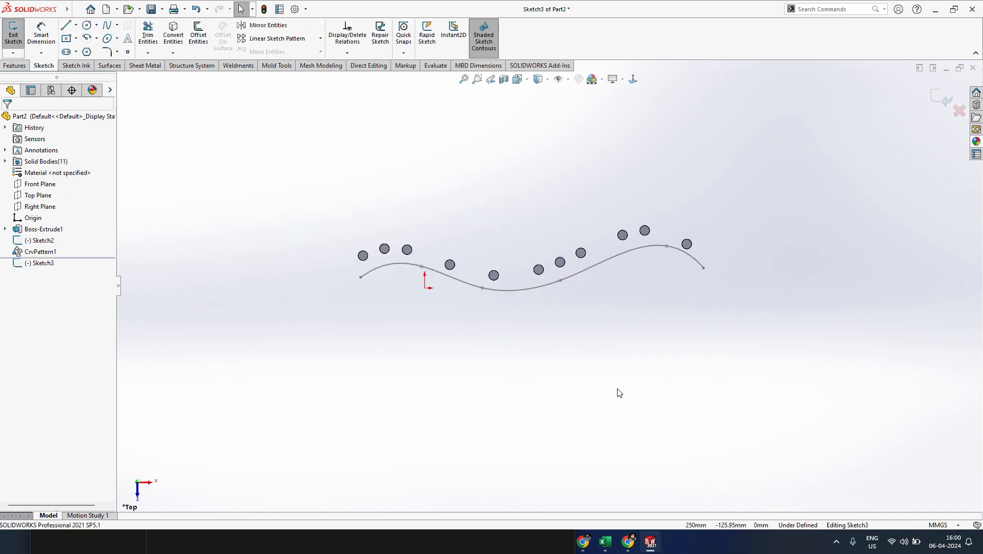
left_click(67, 39)
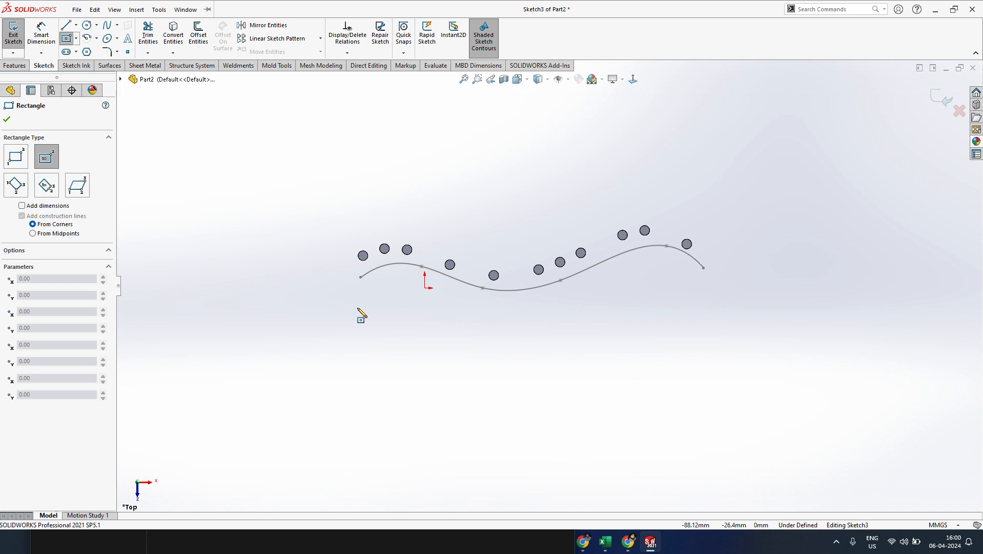
left_click(357, 308)
left_click(375, 311)
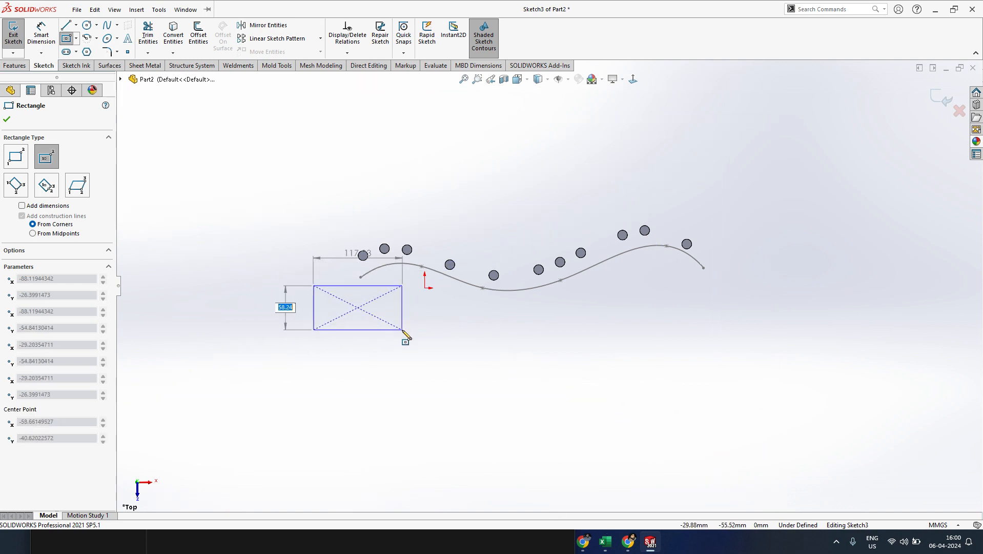
left_click(421, 341)
scroll(390, 318, "down", 4)
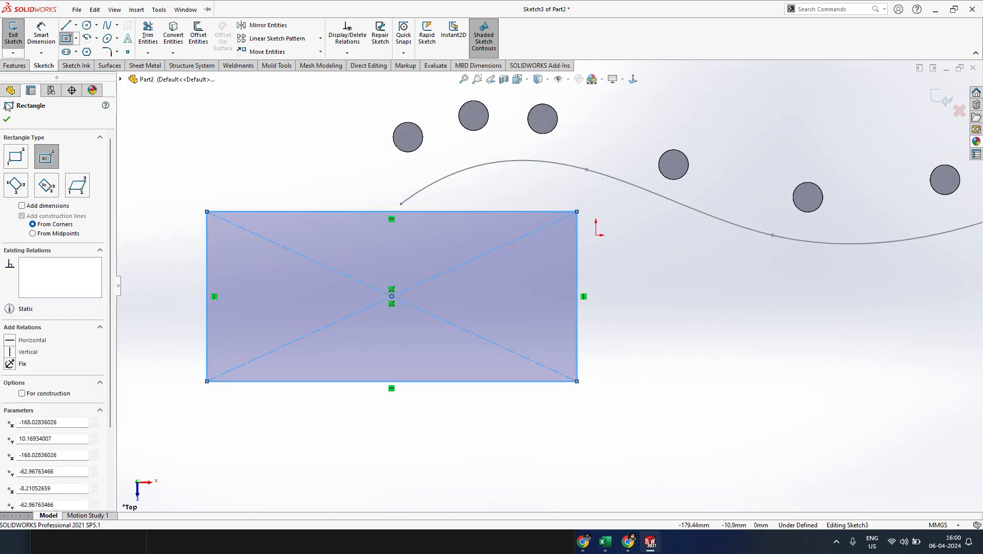
left_click(6, 119)
left_click(13, 34)
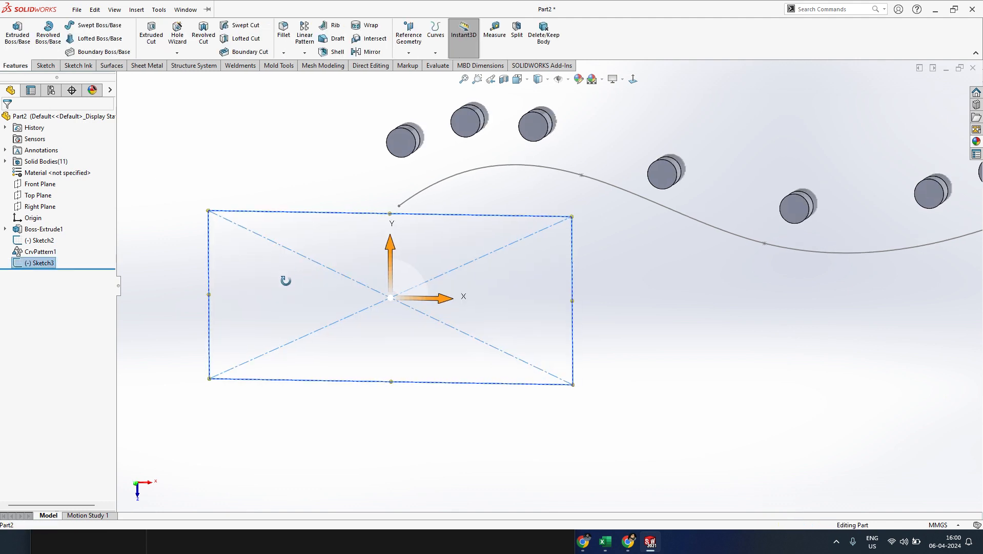
- Extrude the rectangle into a thin plate
middle_click_drag(285, 279, 274, 326)
left_click(18, 34)
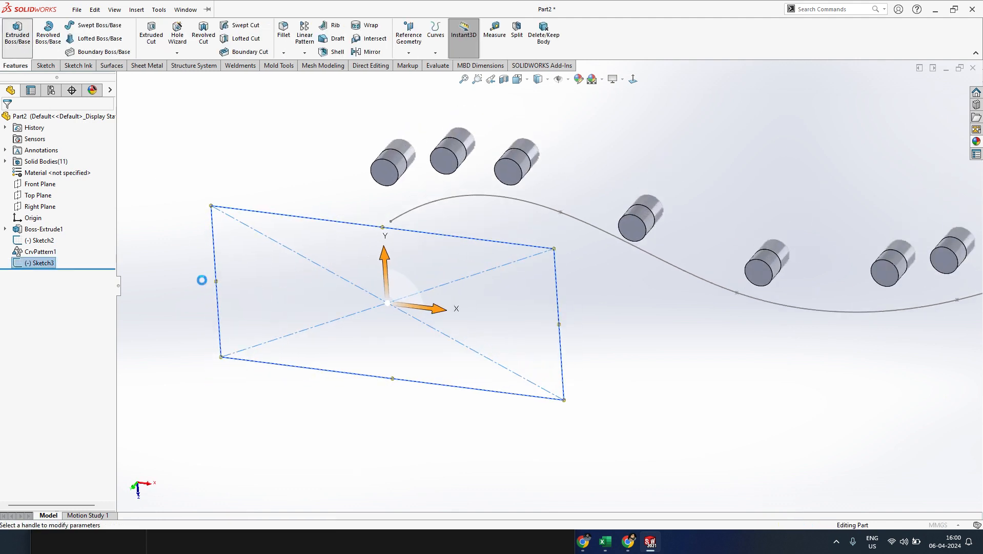
type("10.00mm")
key("Return")
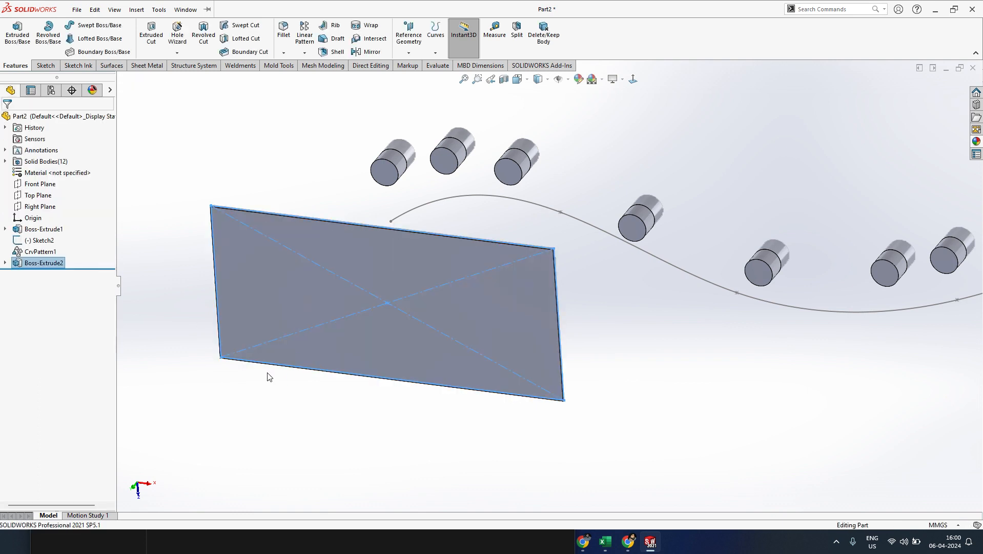
- Sketch a circle about 2.4 mm in diameter on the plate's front face, off-center toward its upper-left corner, and exit the sketch
left_click(293, 286)
left_click(336, 247)
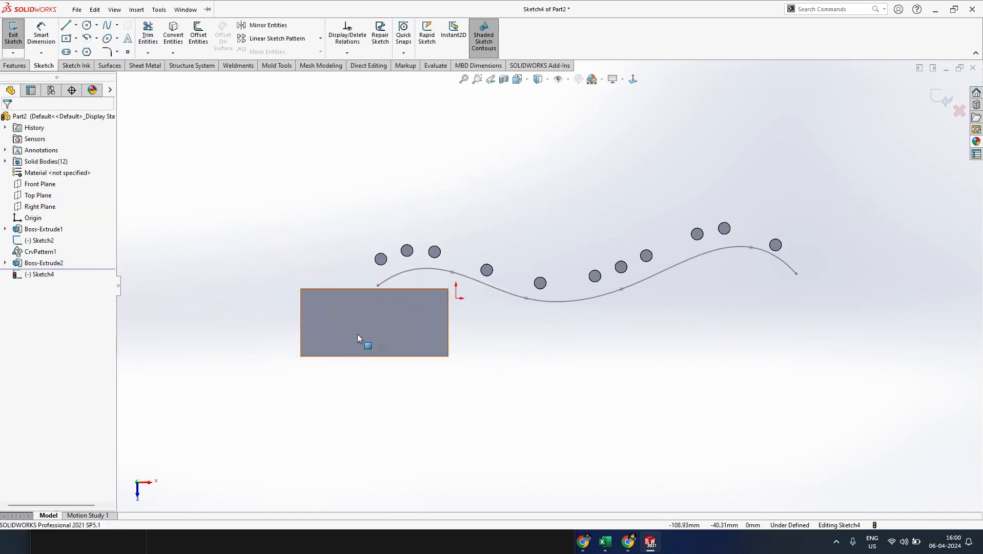
scroll(357, 334, "down", 4)
left_click(87, 26)
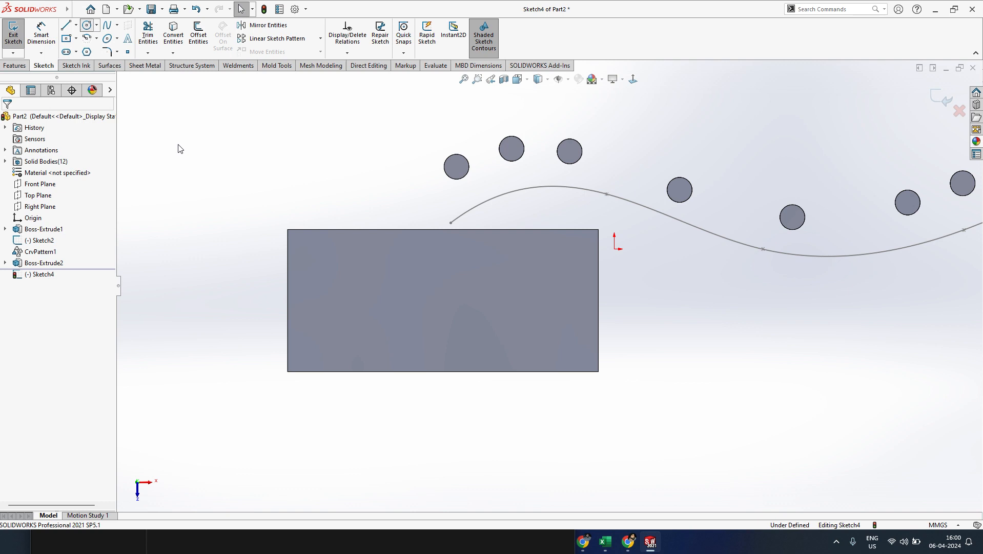
left_click(371, 278)
left_click(373, 280)
scroll(336, 270, "down", 3)
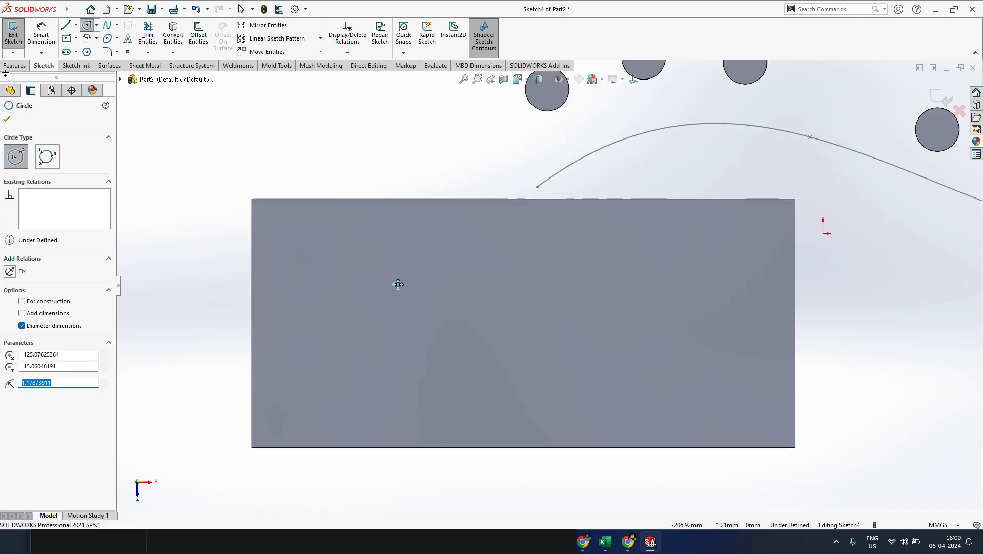
left_click(7, 119)
left_click(13, 33)
- Cut the small circle 1 mm deep into the plate with an Extruded Cut
scroll(380, 271, "down", 3)
middle_click_drag(430, 283, 346, 328)
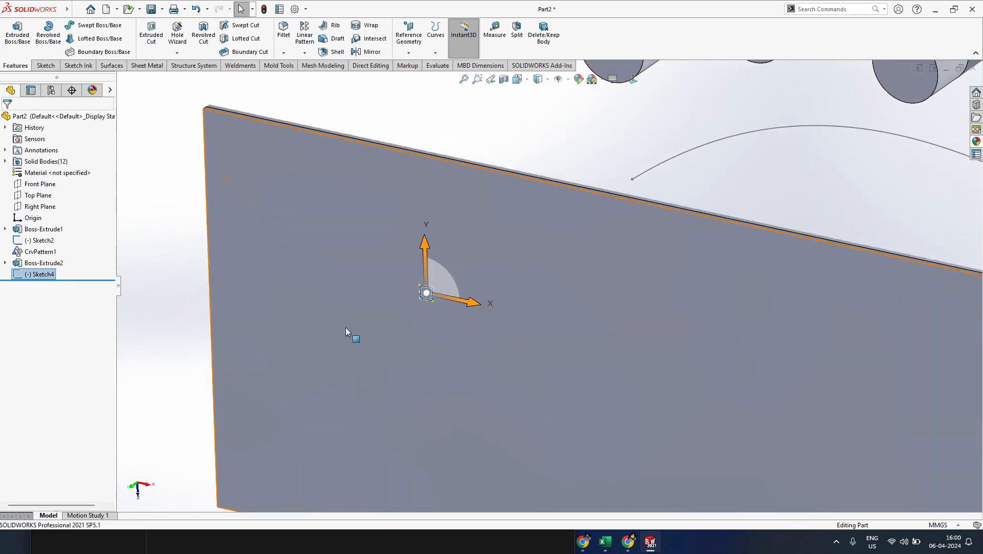
left_click(148, 35)
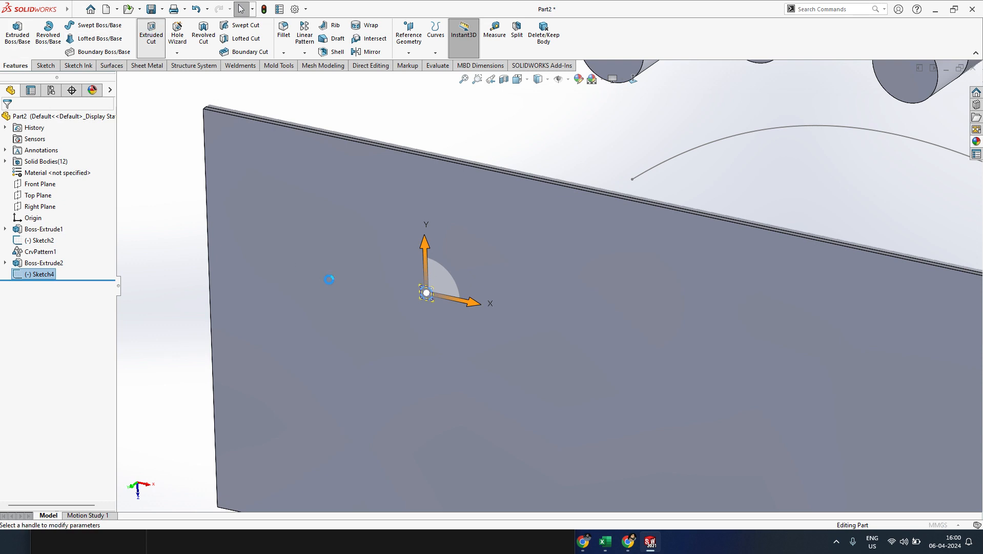
scroll(446, 276, "up", 8)
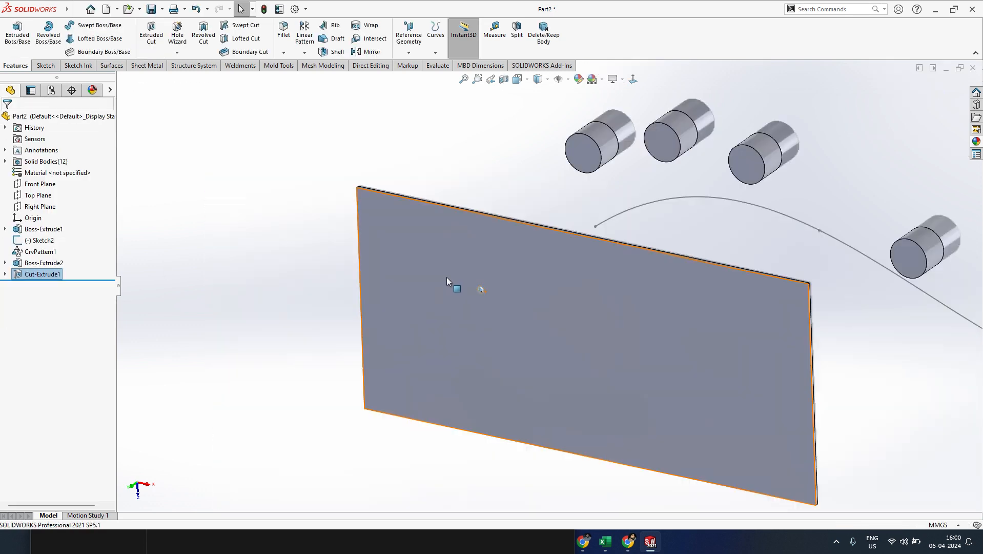
- Set up a fill pattern of the small hole with a circular layout, bounded by the plate's front face
middle_click_drag(559, 376, 624, 263)
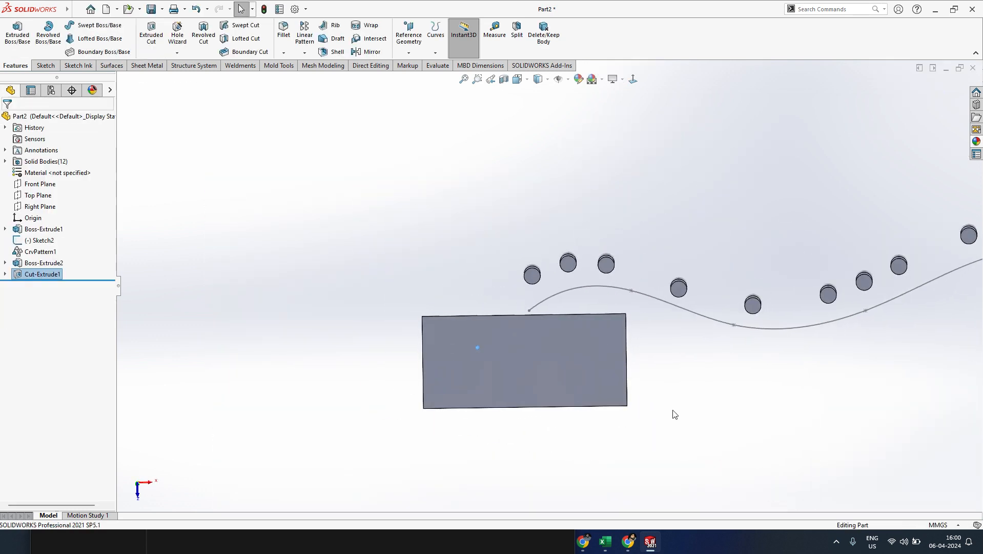
left_click(574, 367)
left_click(650, 351)
left_click(341, 366)
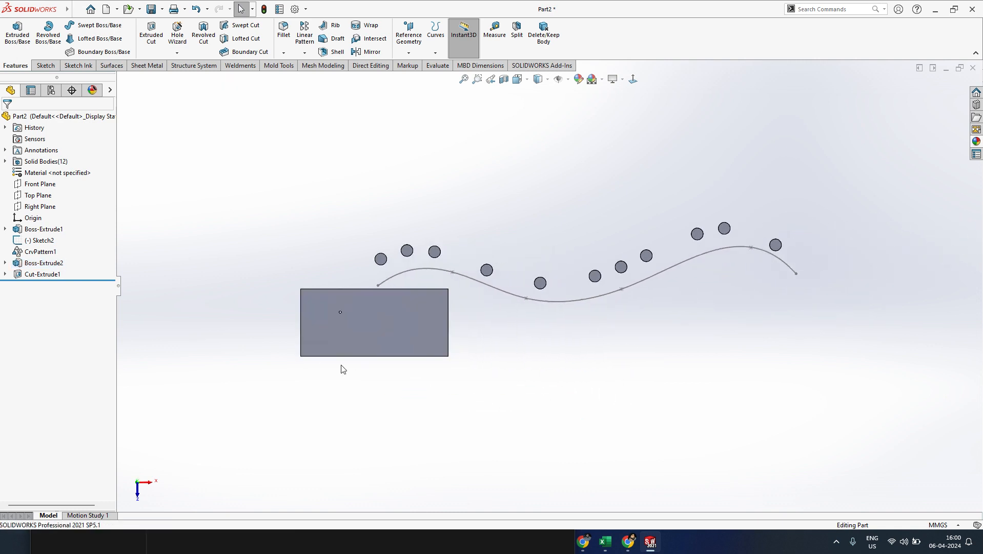
scroll(442, 309, "down", 6)
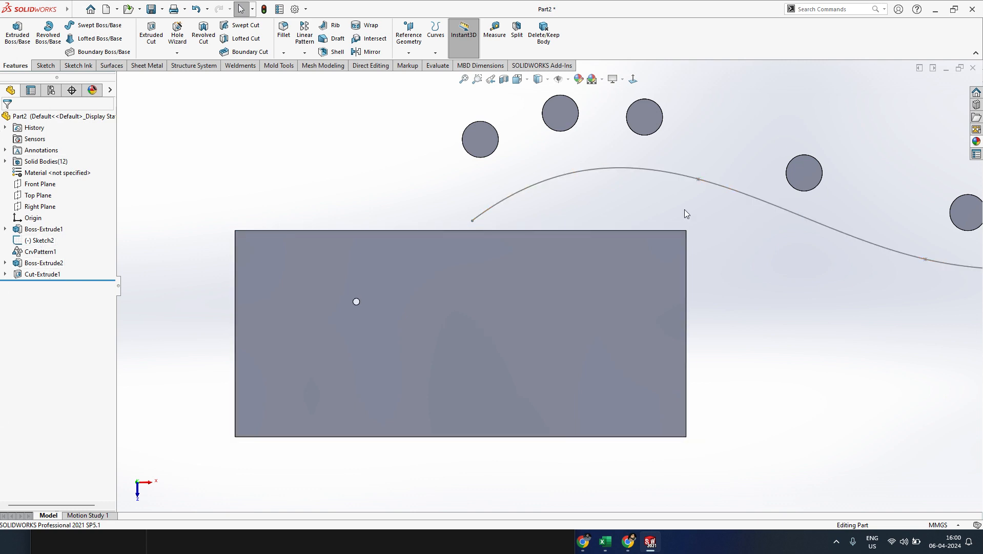
left_click(49, 276)
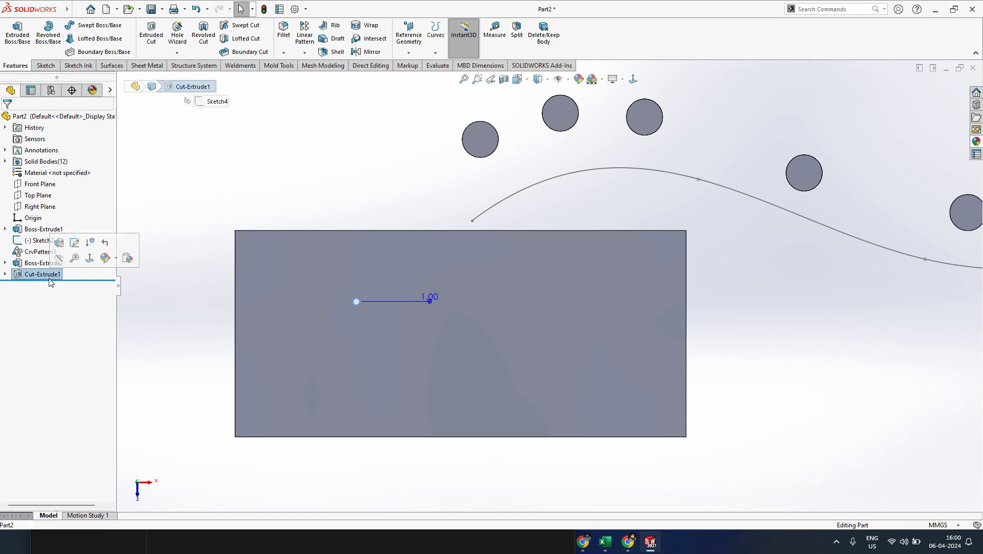
left_click(300, 54)
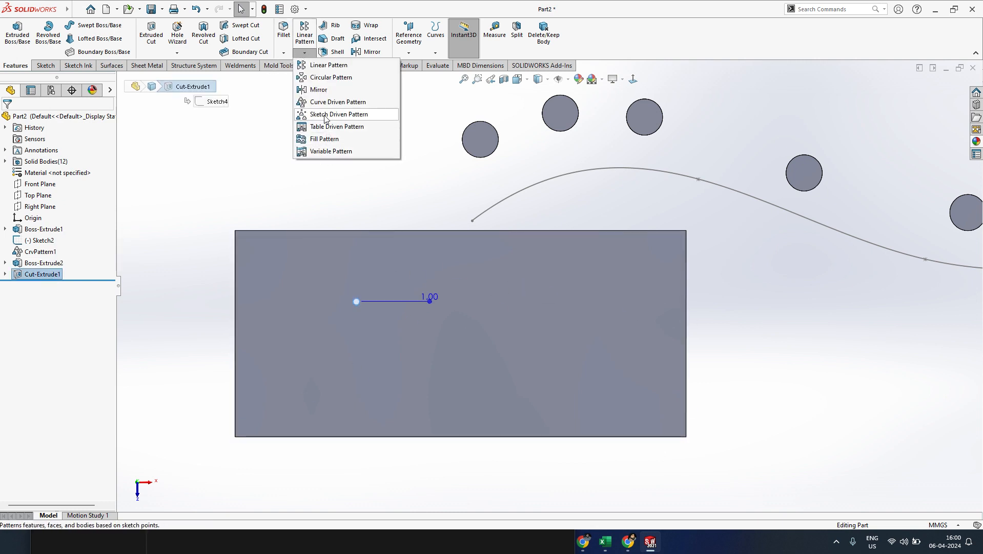
left_click(325, 139)
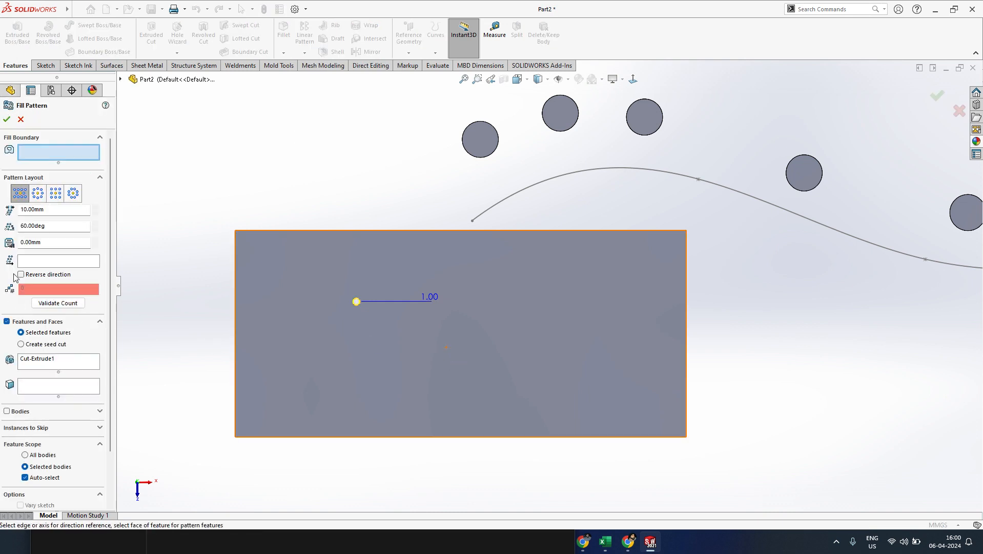
left_click(38, 193)
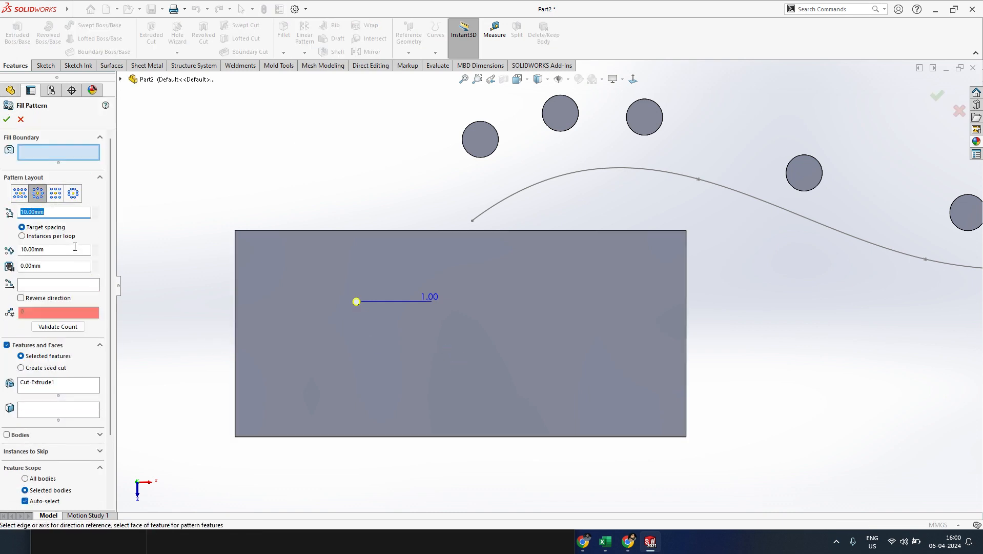
left_click(364, 329)
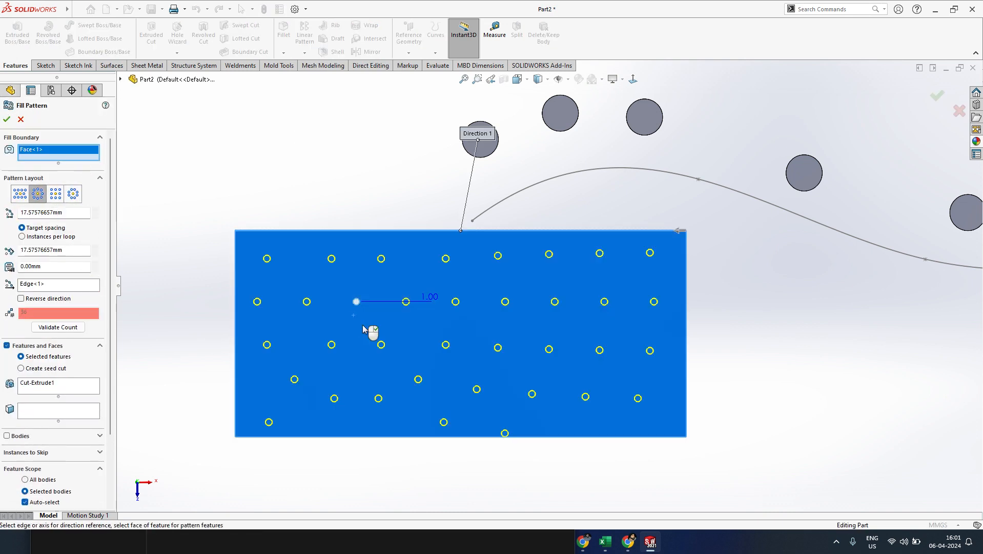
- Switch the fill pattern of the small hole to the perforation layout and set its instance spacing to 10 mm
left_click(20, 196)
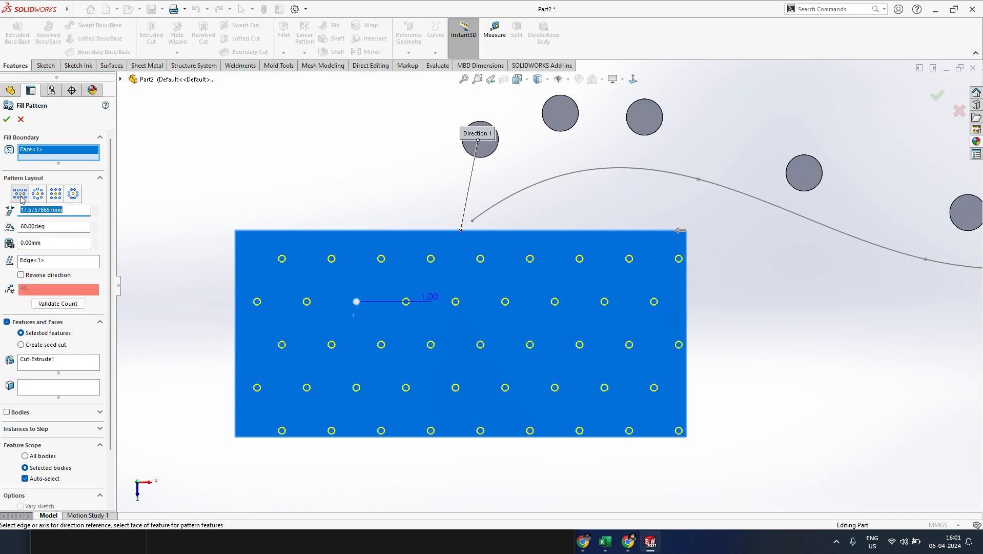
left_click(62, 229)
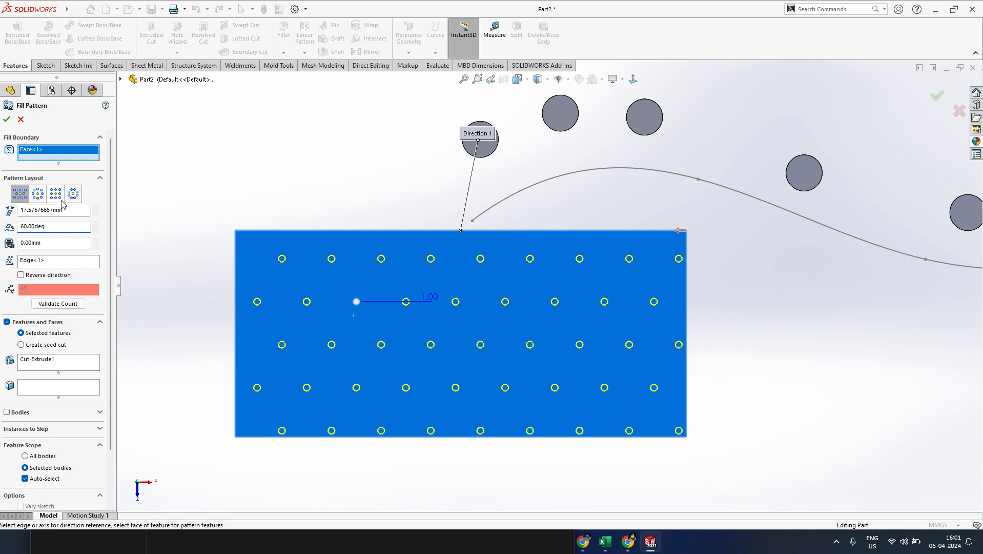
left_click(65, 211)
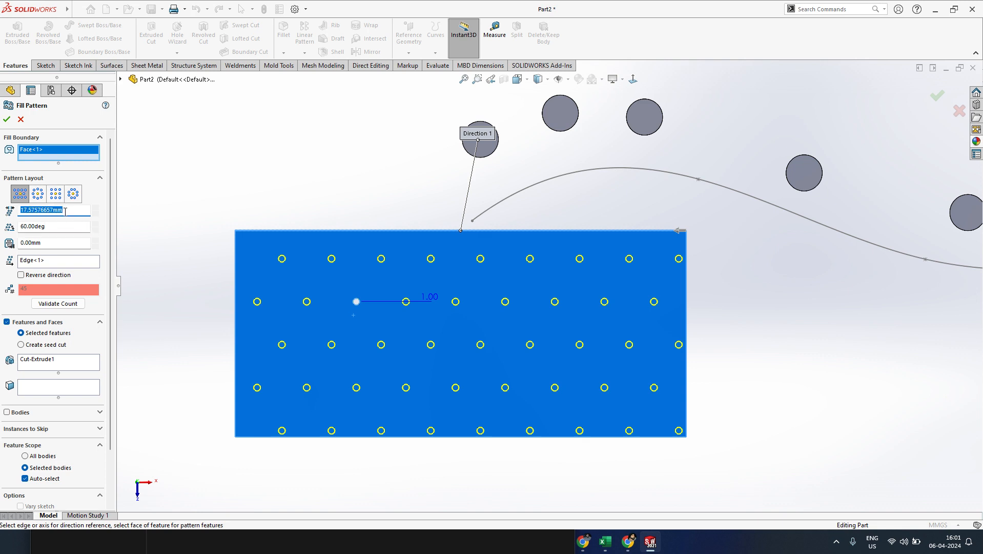
type("10")
key("Return")
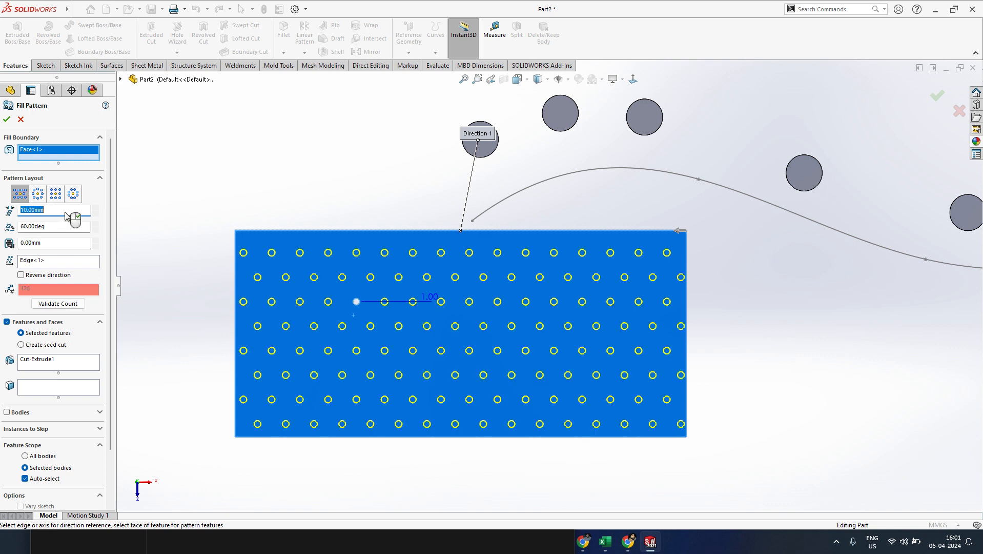
- Try the circular and square layouts, choose the polygon layout for the small hole's fill pattern, and create the pattern
left_click(38, 198)
left_click(55, 196)
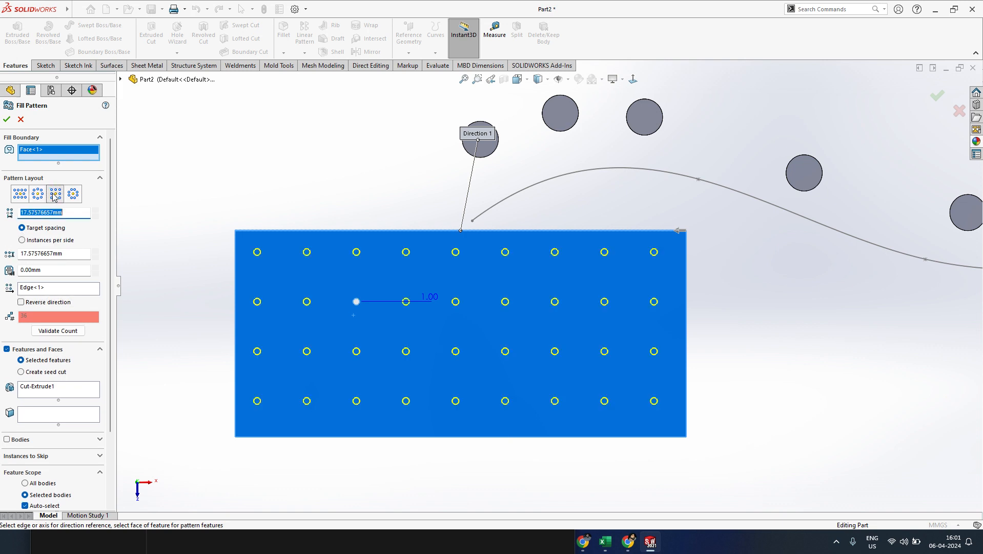
left_click(73, 193)
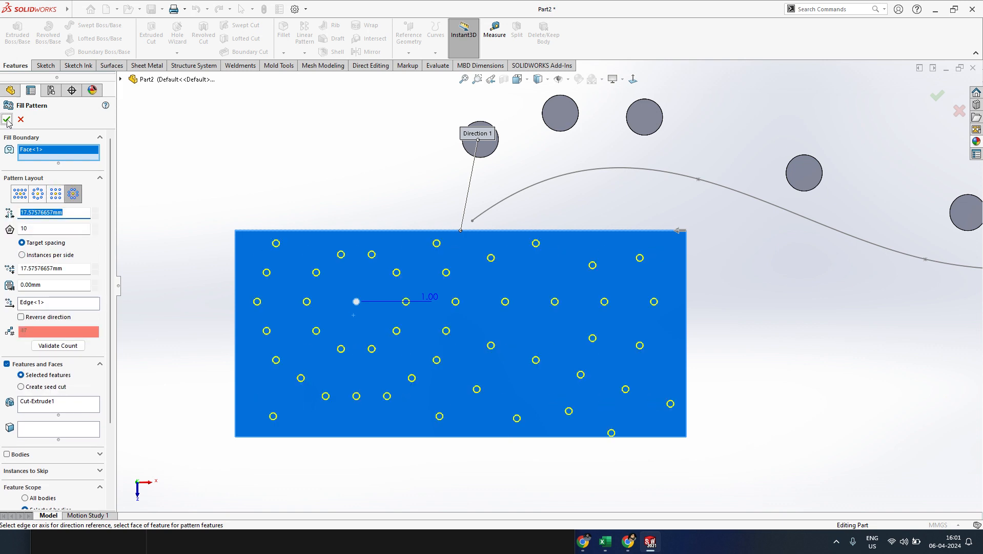
left_click(6, 120)
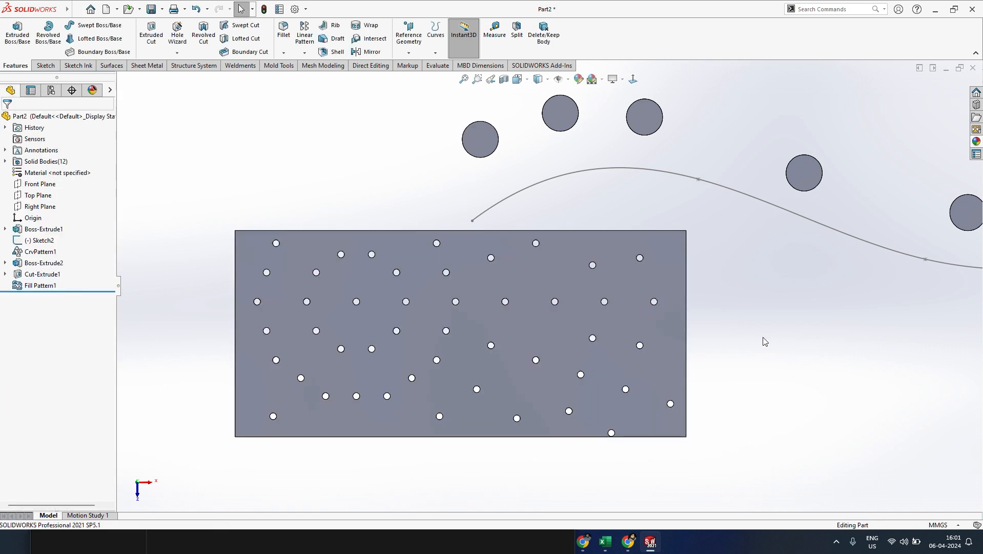
- Edit the polygon fill pattern and set the target spacing between instances within each loop to 10 mm
left_click(39, 286)
left_click(69, 220)
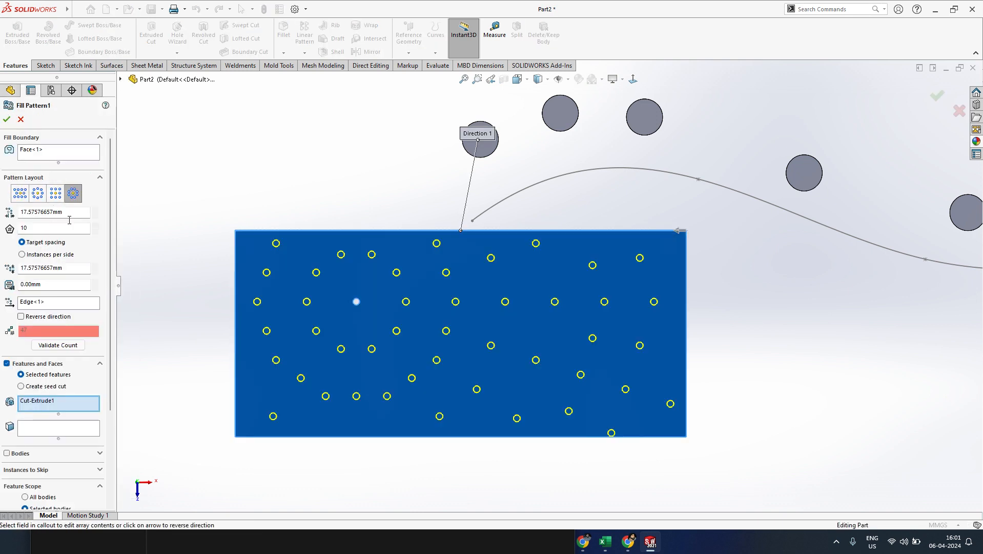
double_click(71, 269)
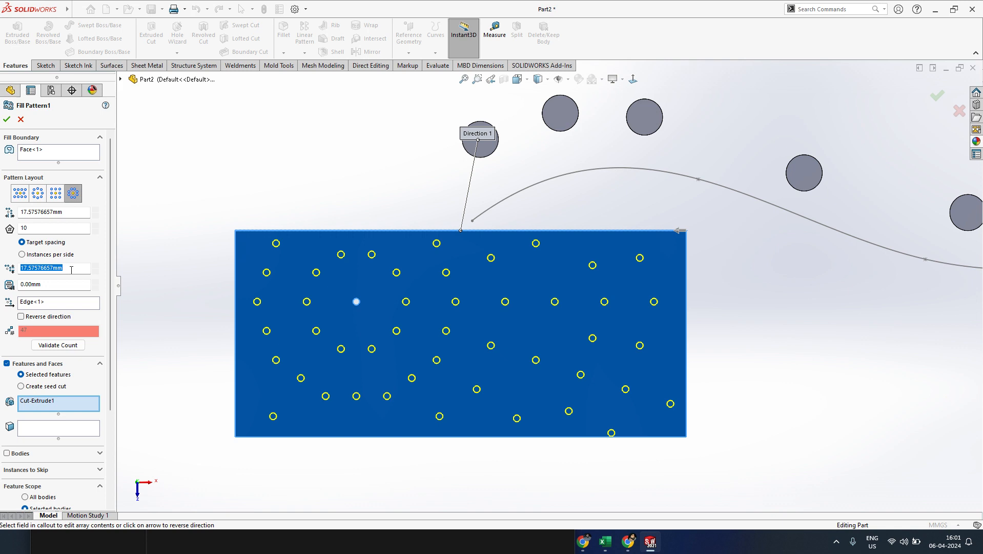
type("10")
key("Return")
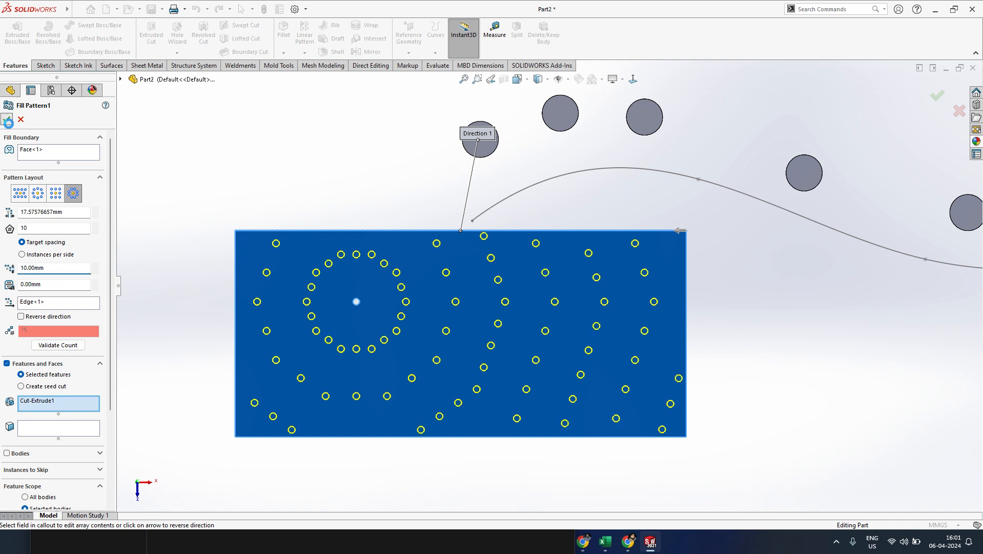
left_click(8, 121)
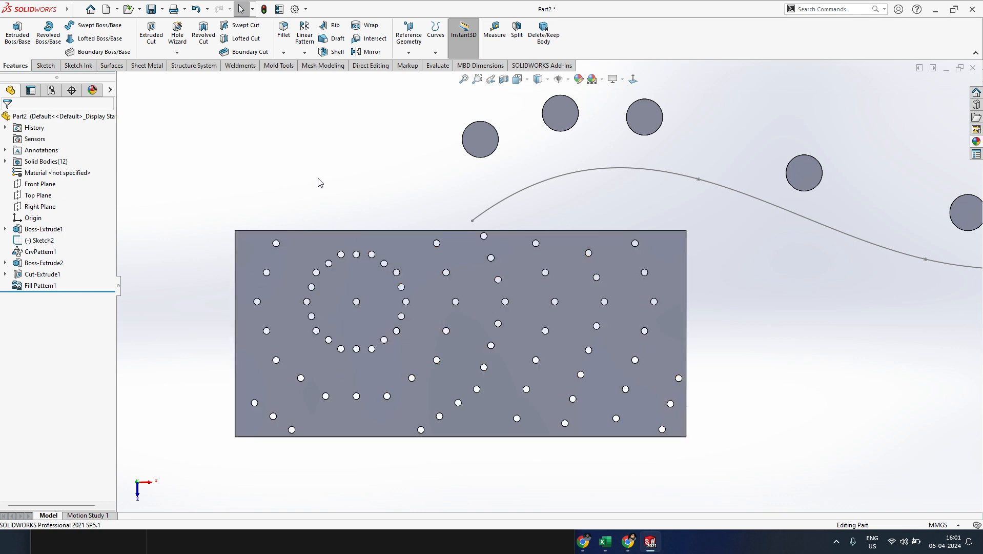
scroll(329, 213, "up", 3)
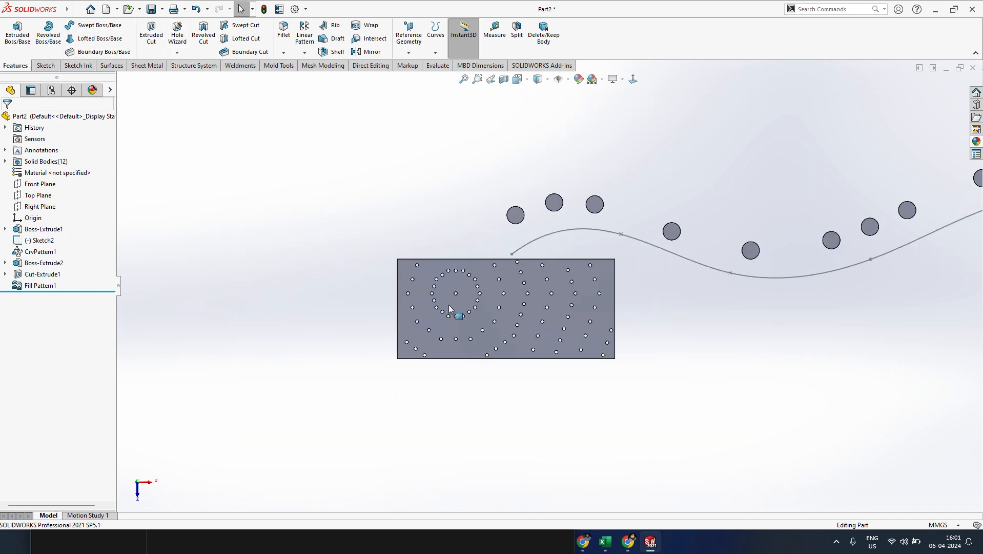
key("f")
middle_click_drag(771, 296, 742, 309)
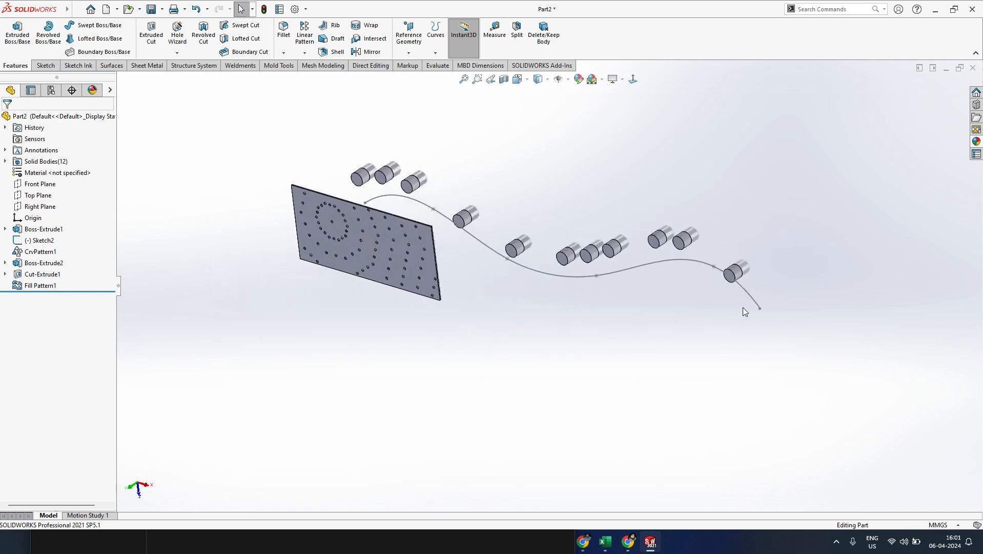
scroll(744, 307, "down", 2)
scroll(743, 308, "up", 3)
scroll(302, 231, "down", 3)
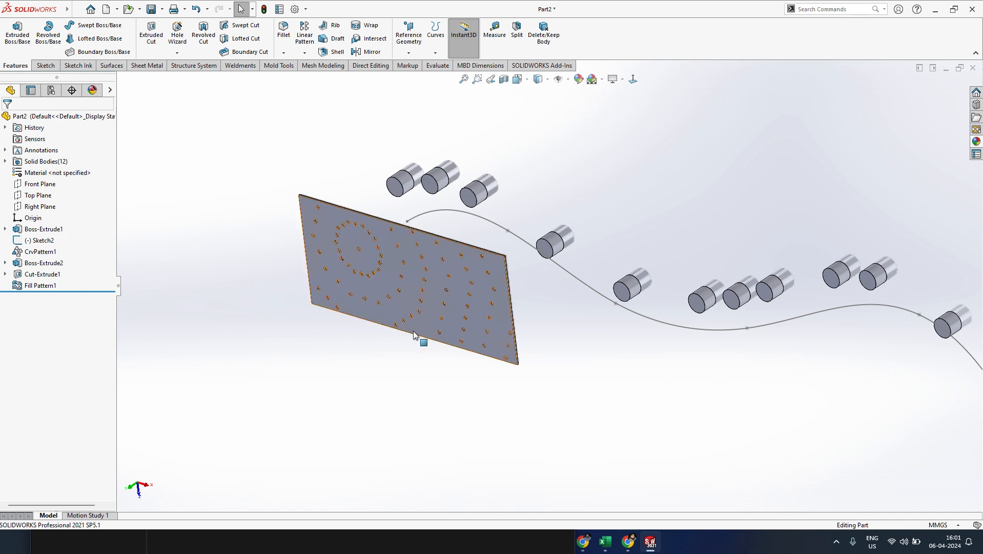
left_click(49, 286)
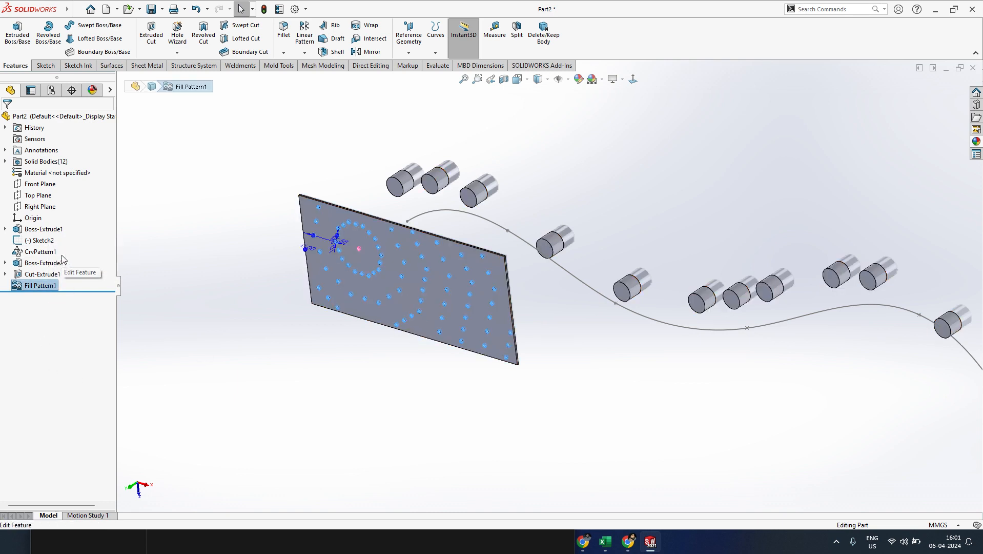
left_click(64, 262)
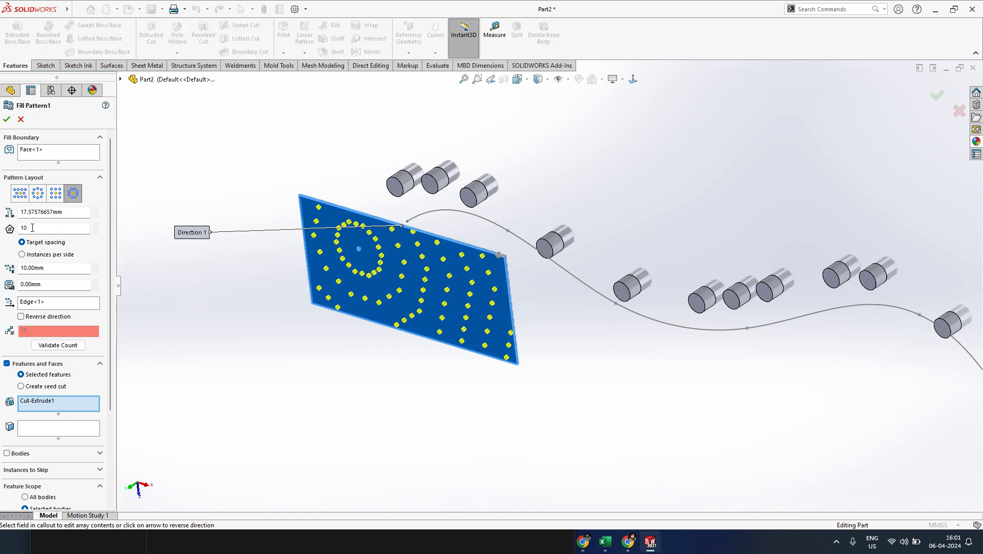
left_click(32, 228)
left_click(25, 125)
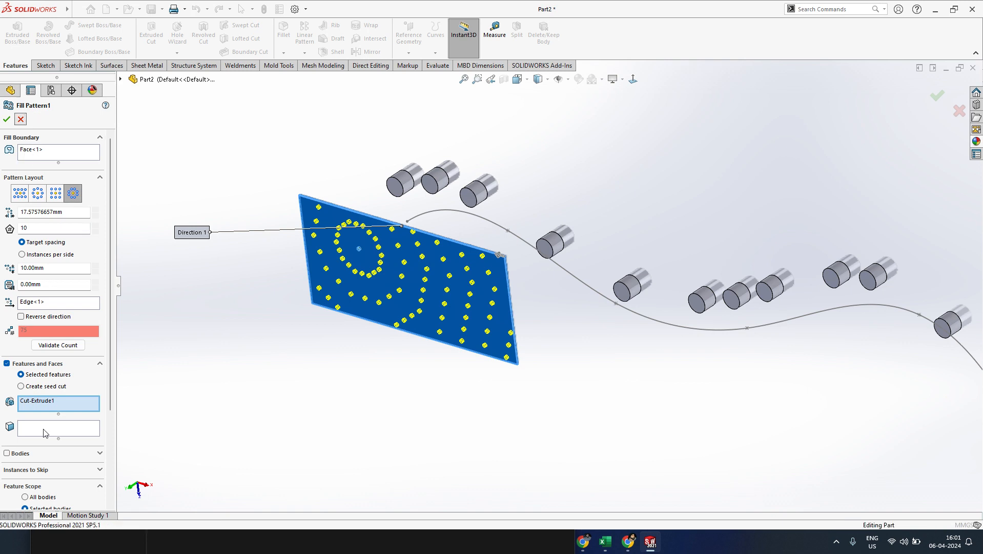
left_click(21, 119)
- Delete the fill pattern feature so that only the original small hole is left in the plate
right_click(42, 286)
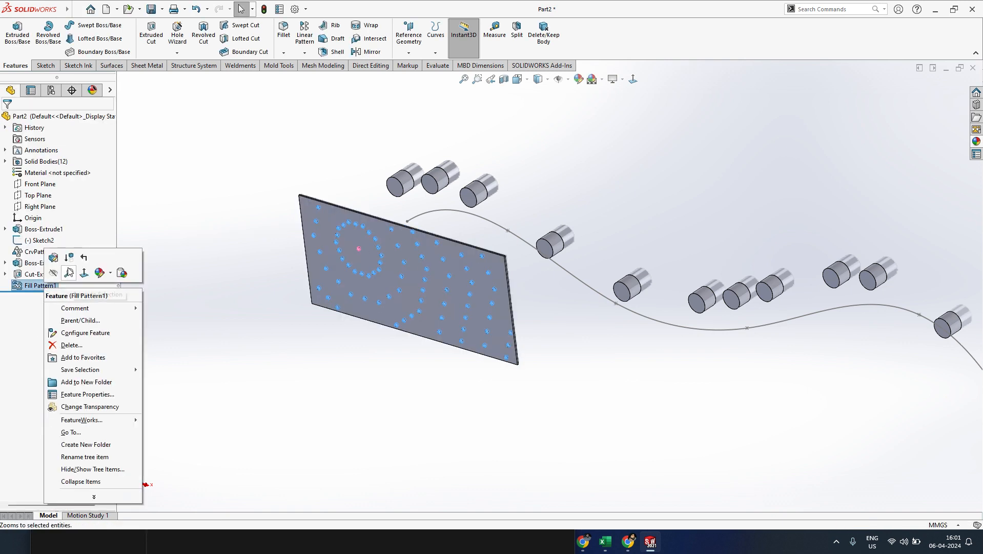
left_click(71, 345)
left_click(553, 220)
- Set up a linear pattern of the small hole along the plate's upper long edge with 10 mm spacing and 11 instances
left_click(359, 250)
key("ctrl+8")
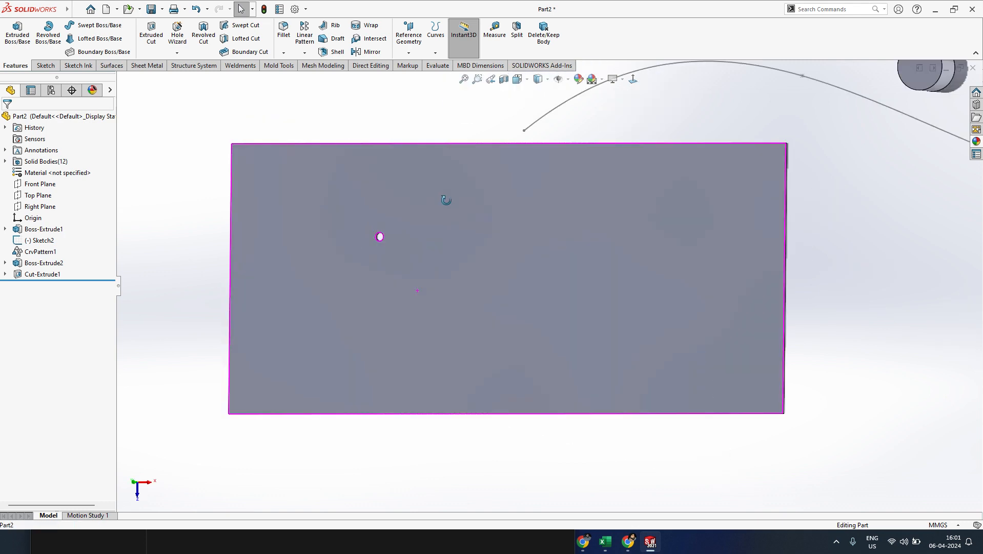
left_click(43, 274)
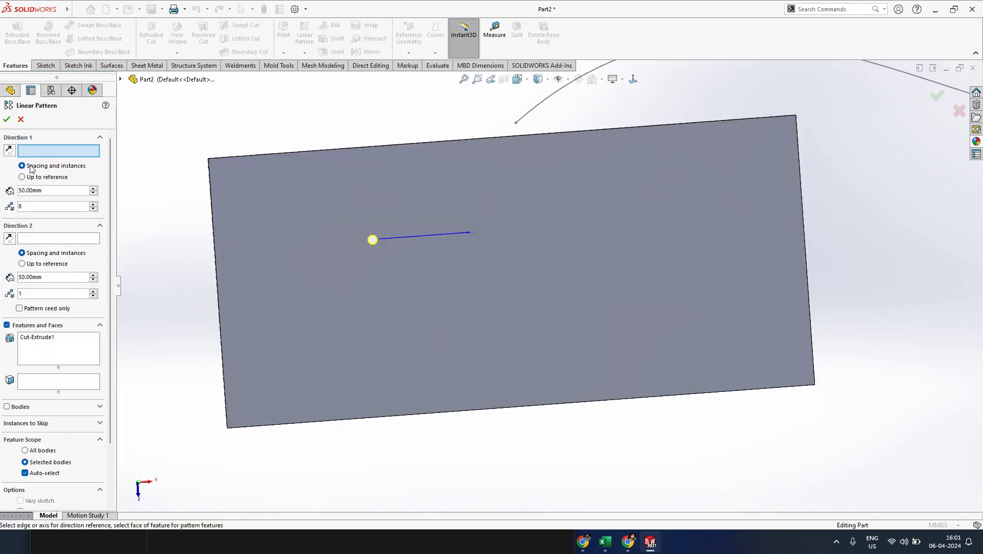
left_click(416, 144)
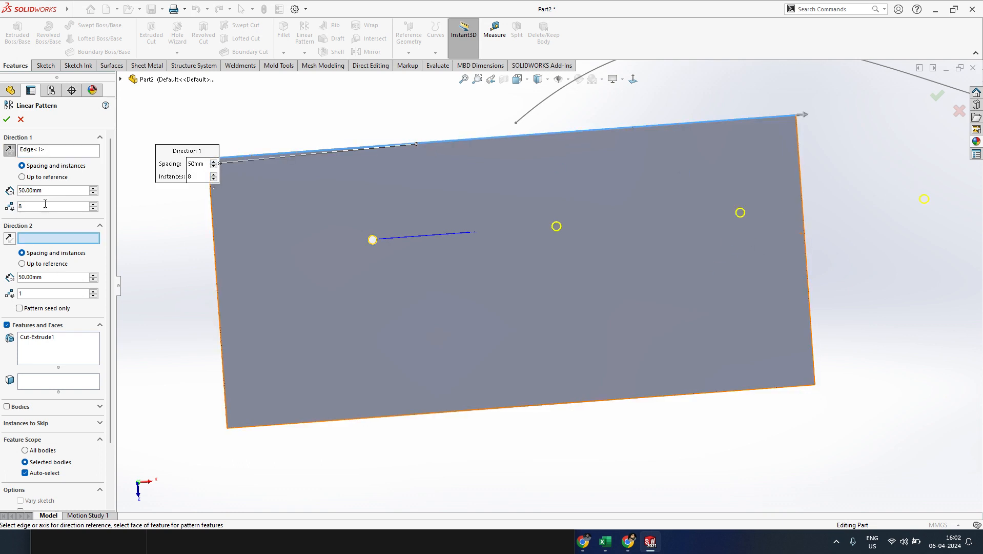
double_click(57, 191)
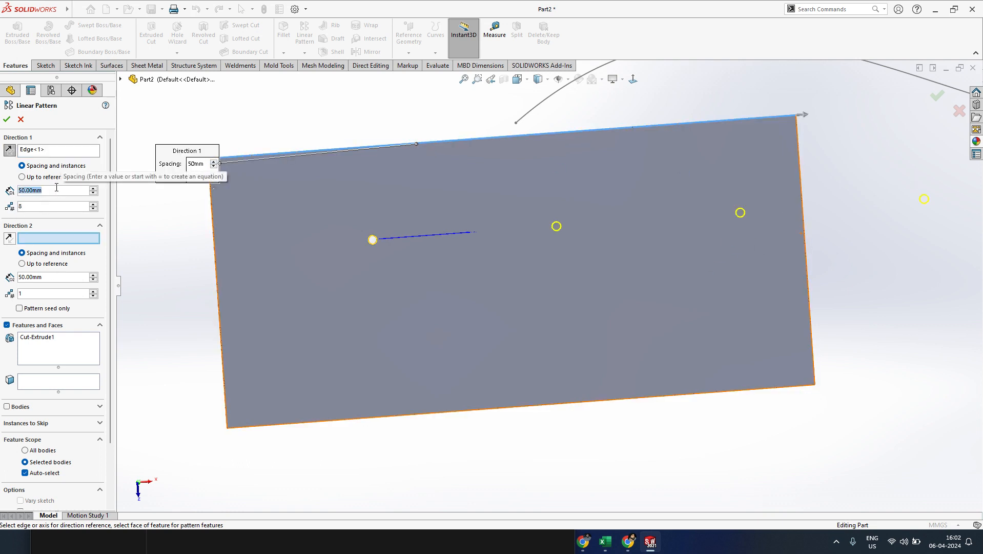
type("10")
key("Return")
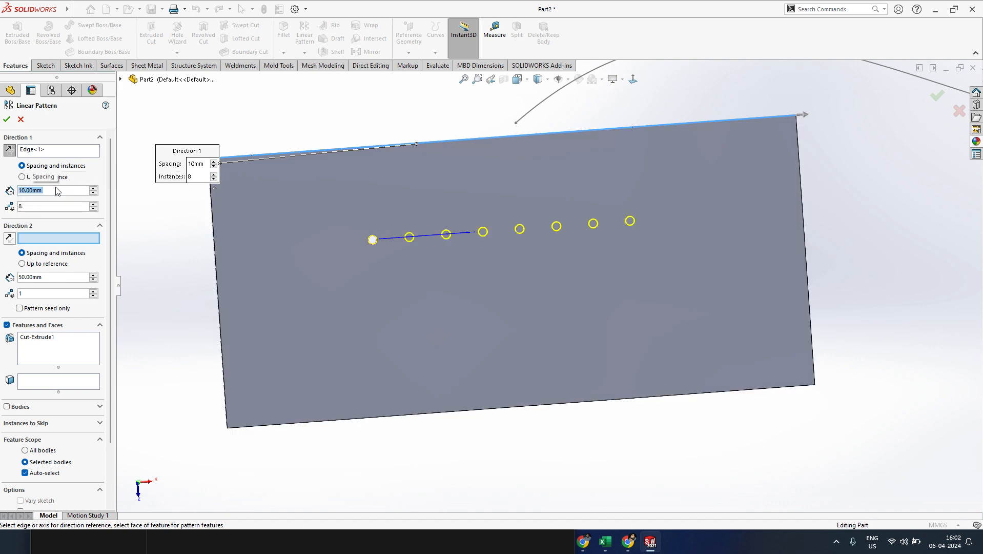
left_click(93, 209)
left_click(93, 208)
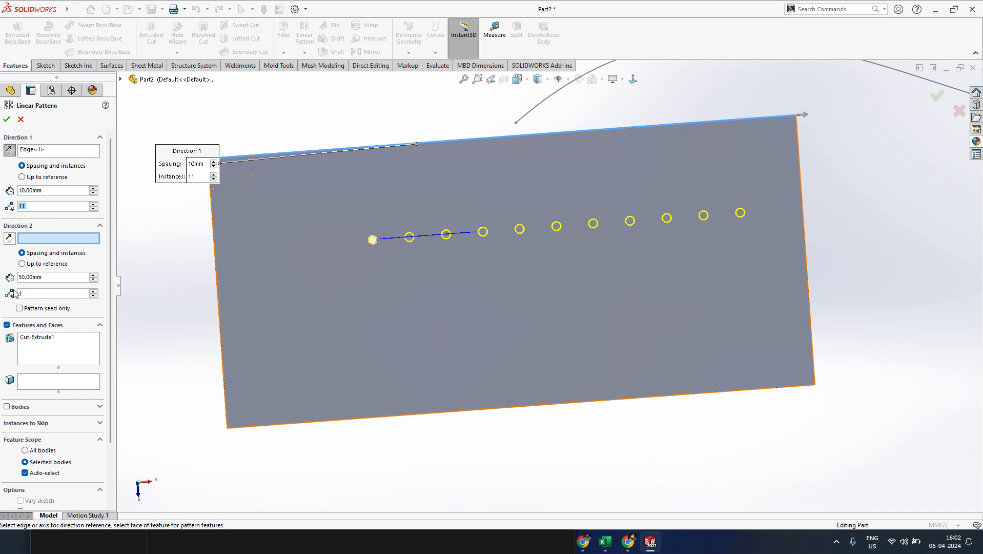
- Add a second pattern direction along the plate's left short edge with 10 mm spacing and 5 instances
left_click(214, 239)
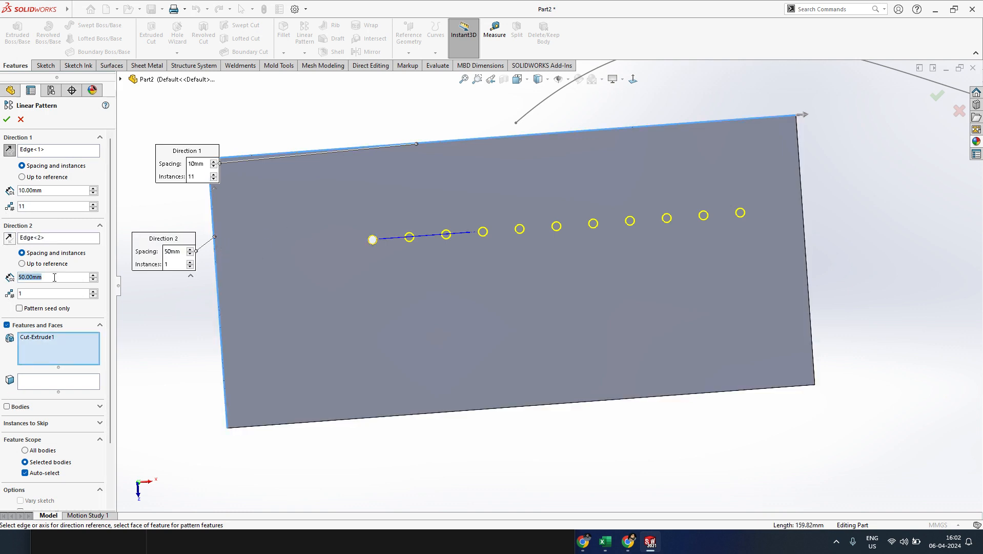
type("10")
key("Return")
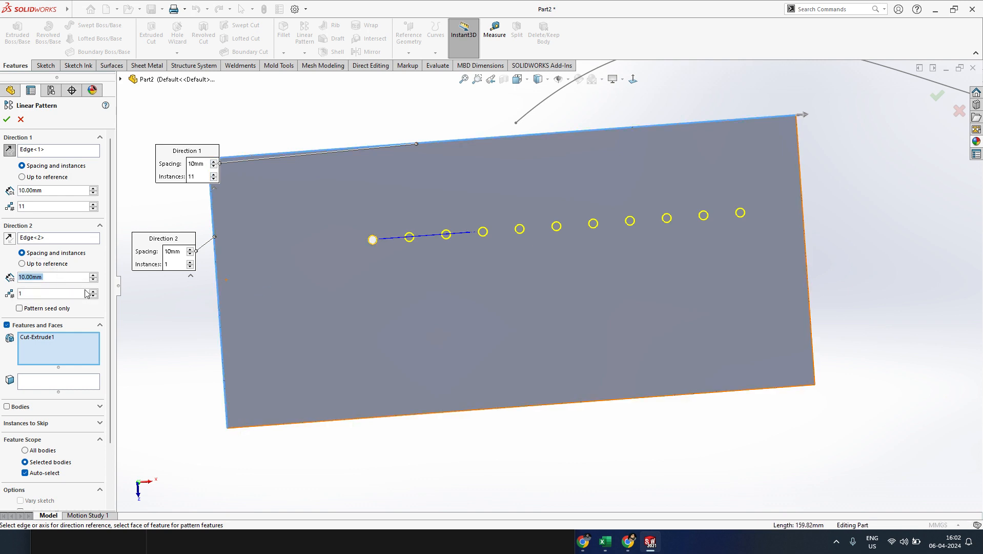
left_click(93, 291)
left_click(93, 290)
left_click(93, 291)
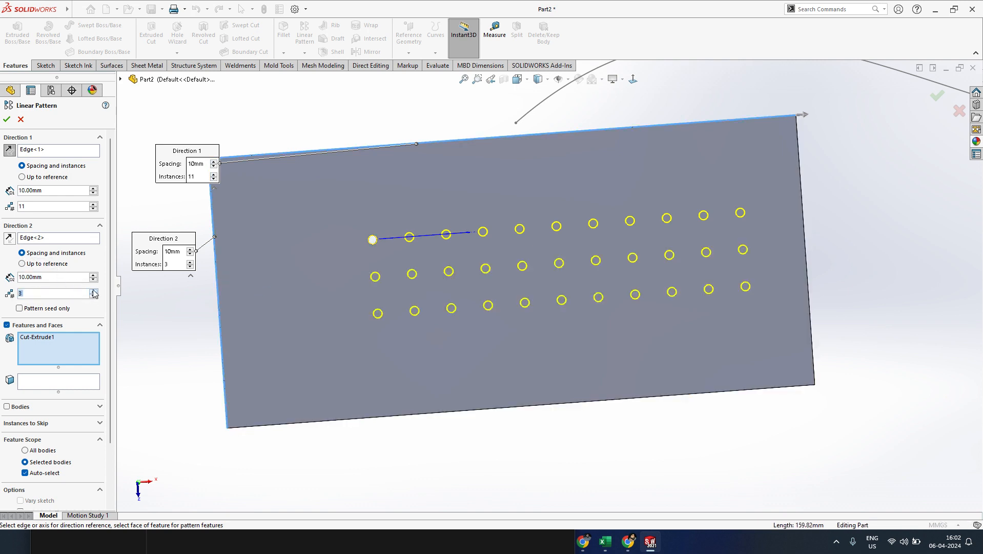
left_click(93, 291)
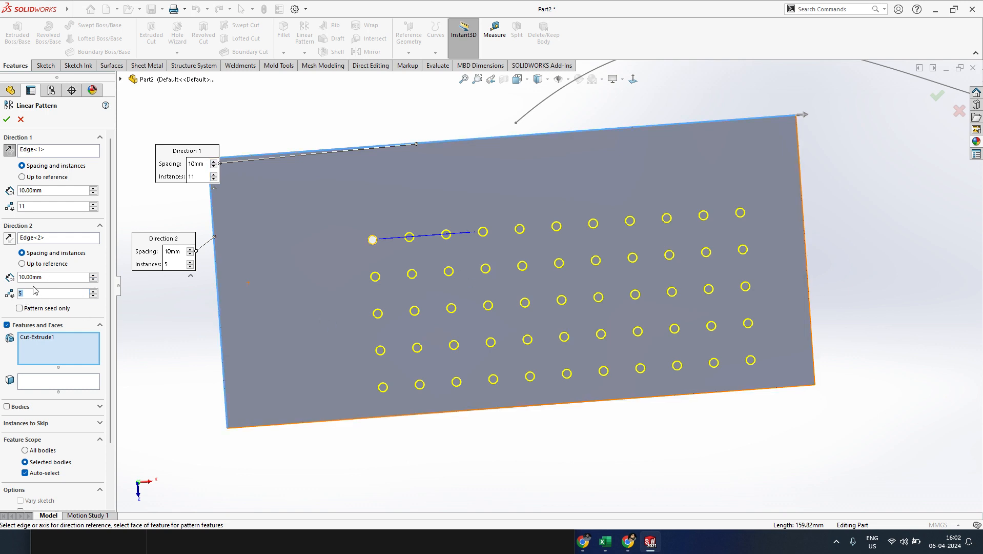
- Skip instances (5, 2), (8, 4), (3, 4), (10, 2), (1, 3) and (1, 5) in the linear hole pattern and create it
left_click(44, 426)
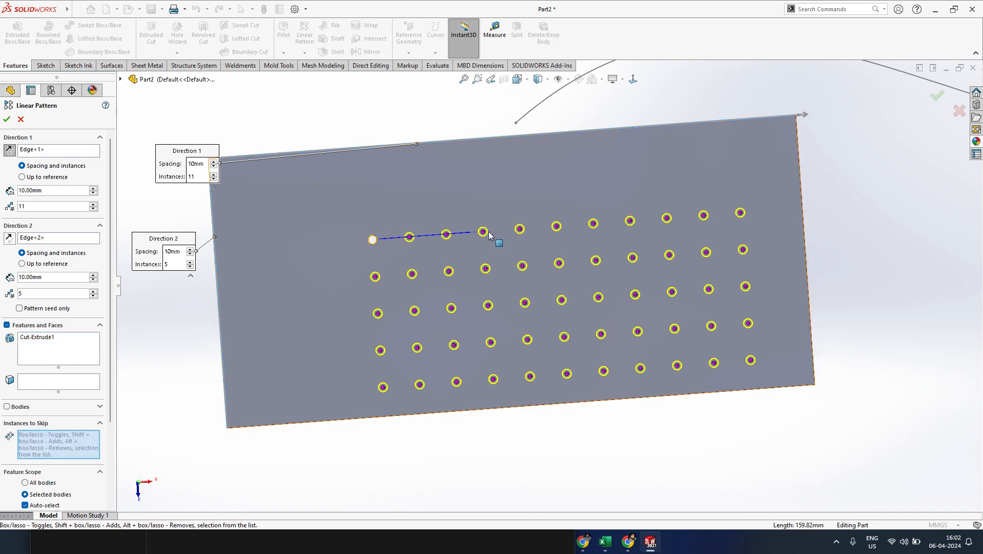
left_click(522, 266)
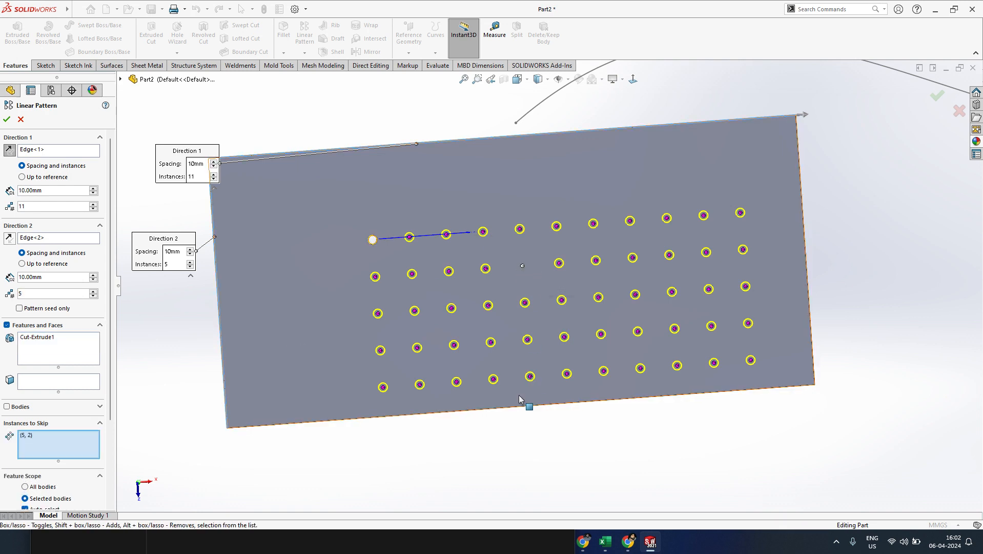
left_click(638, 332)
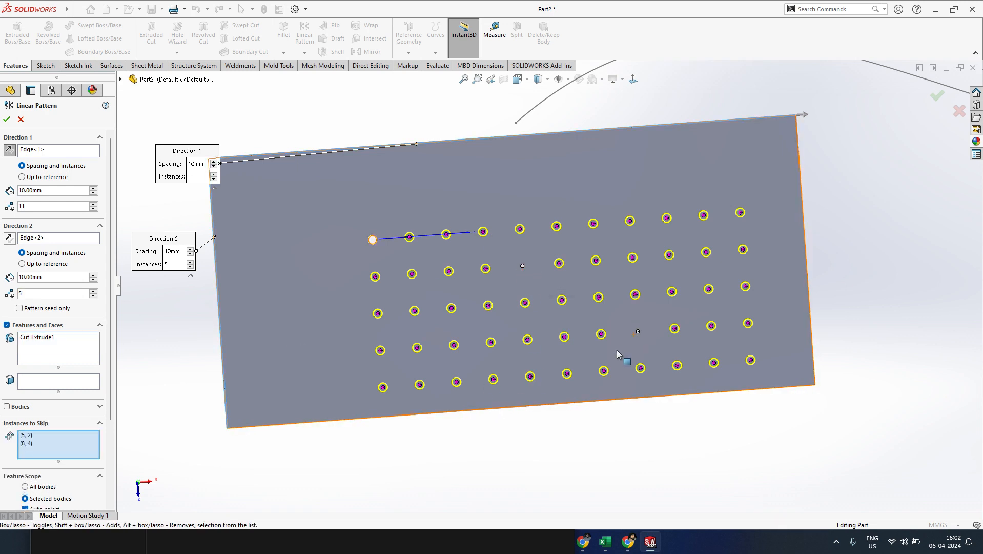
left_click(454, 345)
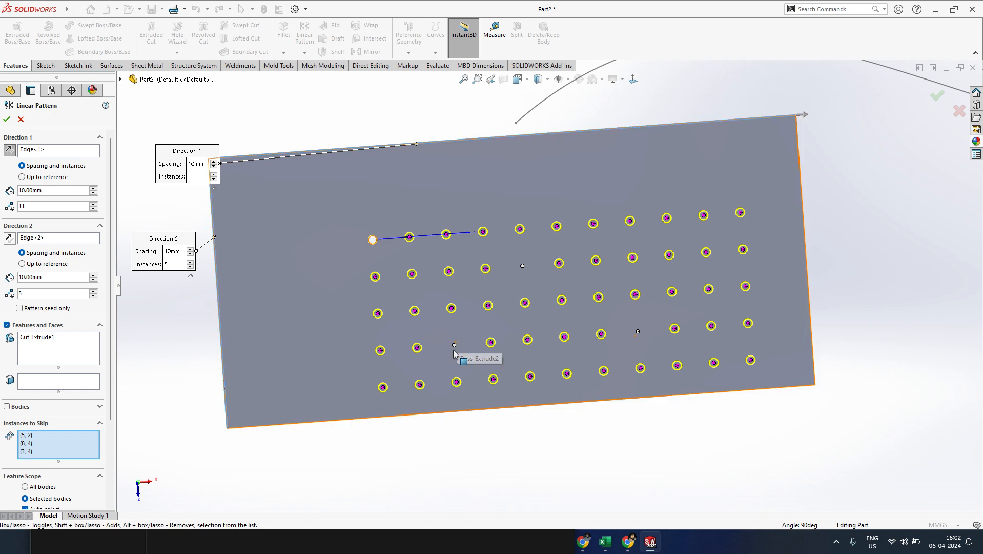
left_click(706, 252)
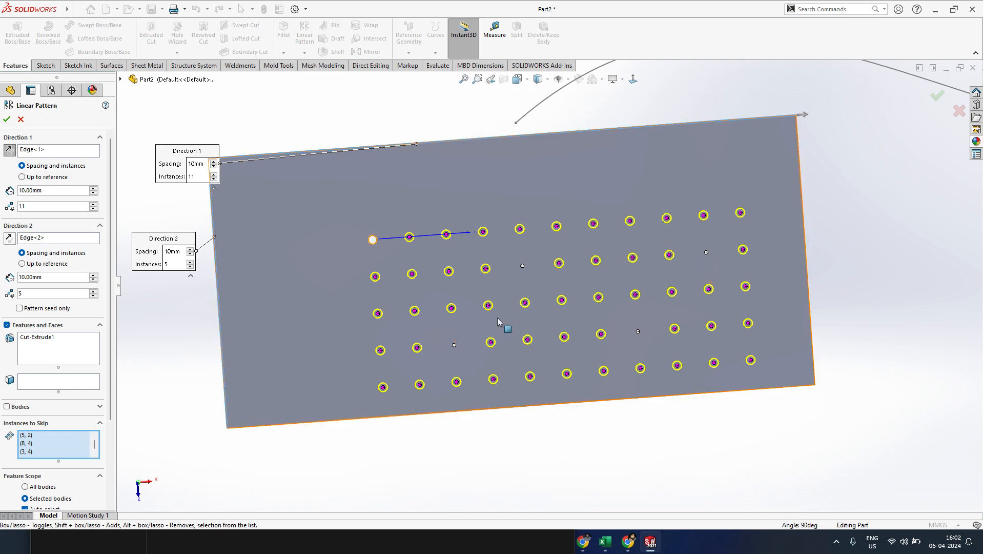
left_click(377, 312)
left_click(383, 387)
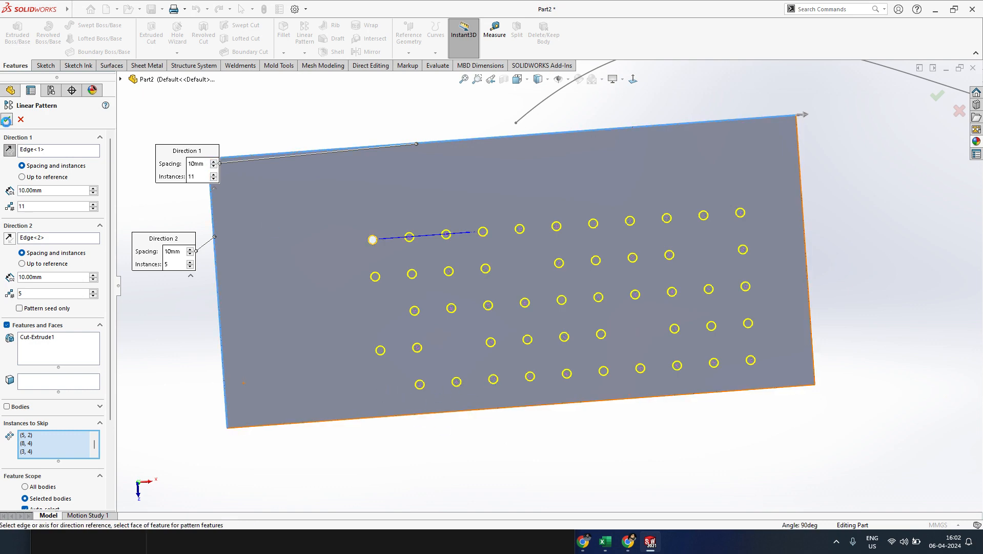
left_click(7, 119)
scroll(708, 359, "down", 3)
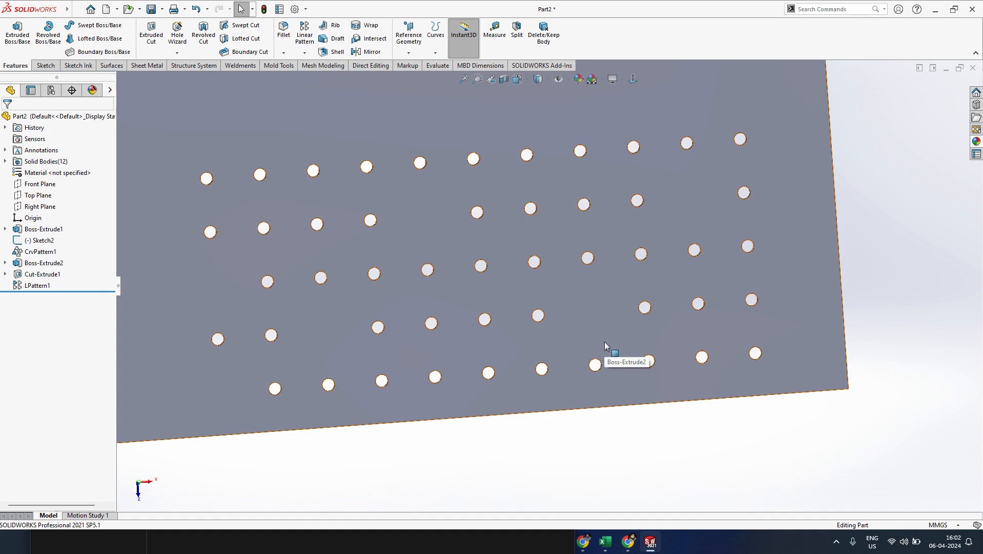
- View the drilled plate straight on and examine the linear hole pattern with its skipped instances
scroll(575, 226, "up", 3)
scroll(575, 226, "down", 2)
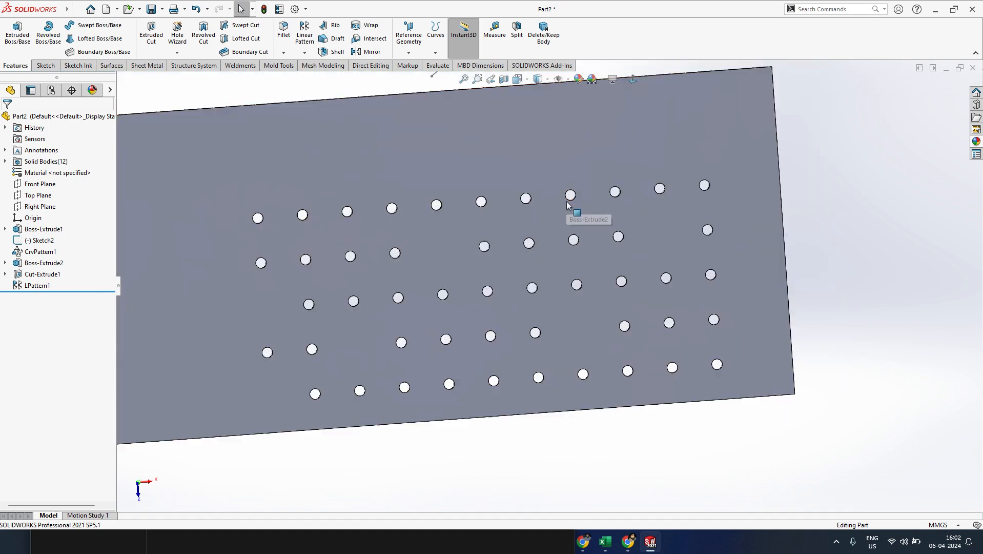
scroll(589, 270, "up", 1)
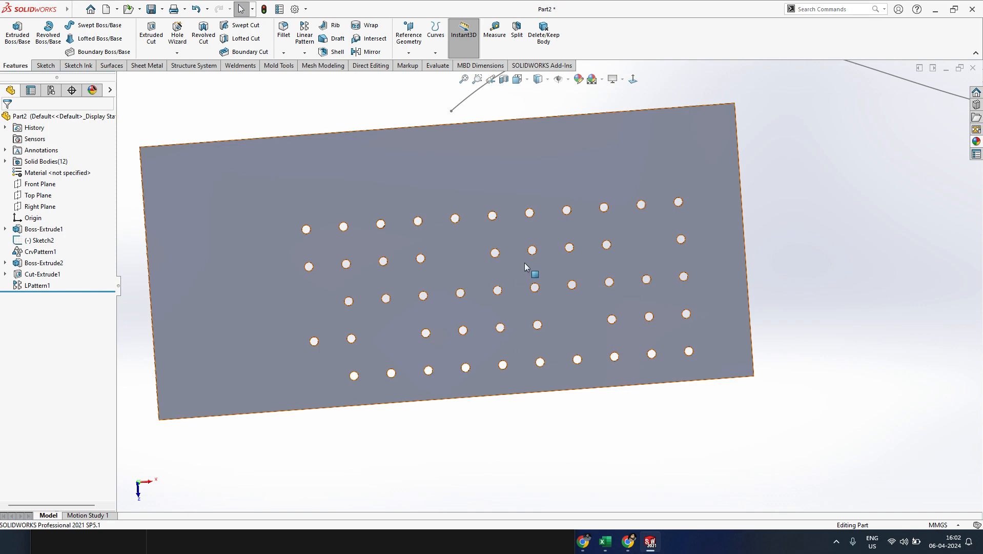
left_click(576, 129)
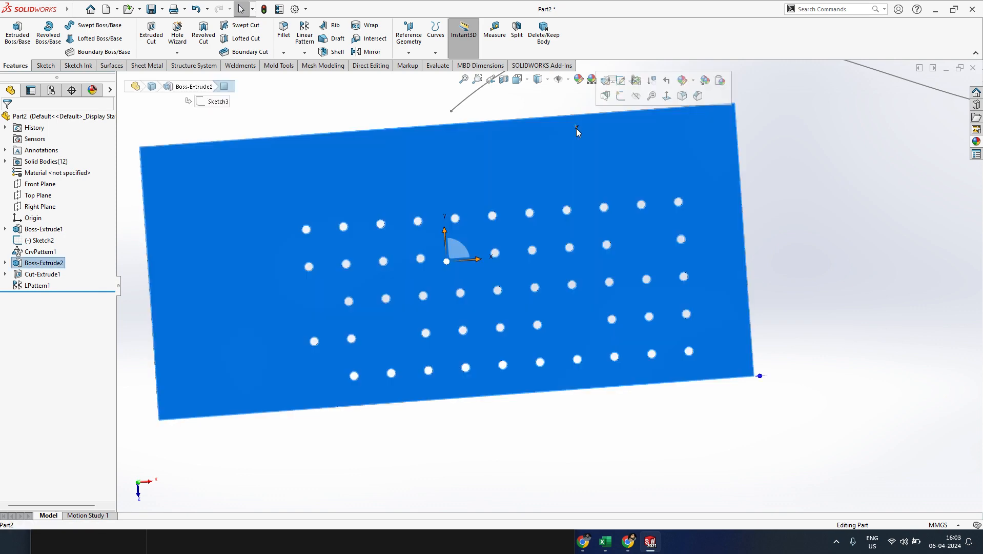
left_click(667, 96)
left_click(729, 373)
scroll(445, 292, "down", 4)
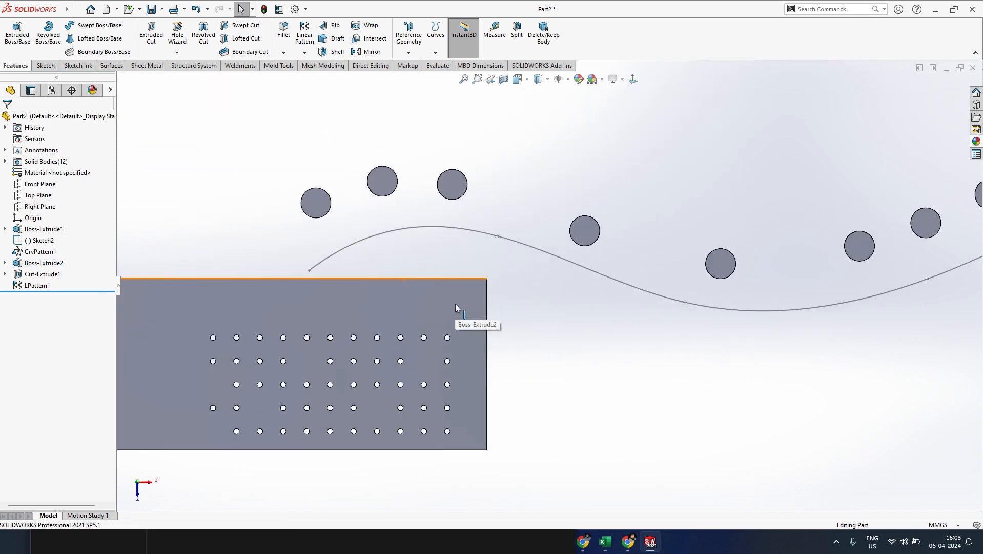
scroll(330, 339, "up", 2)
scroll(346, 328, "down", 2)
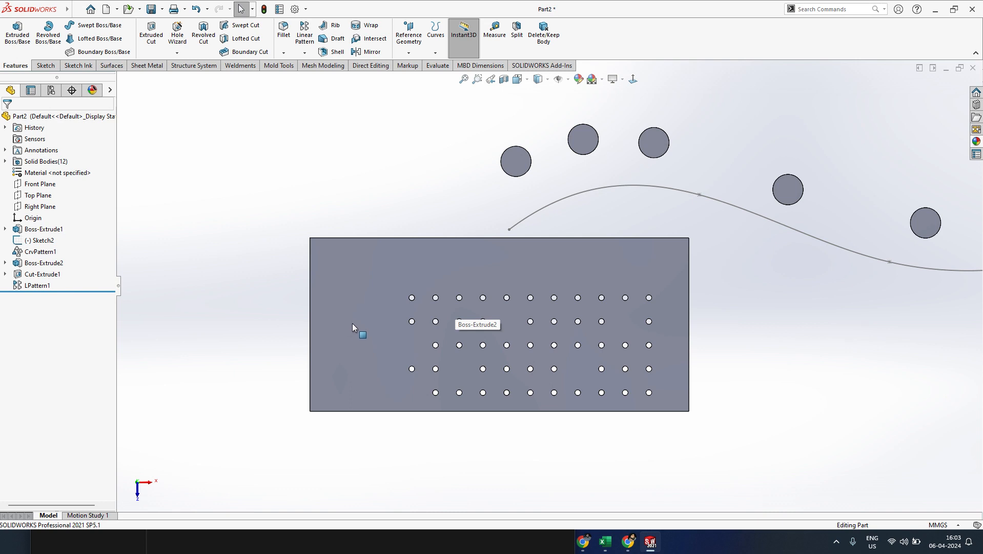
scroll(378, 304, "down", 3)
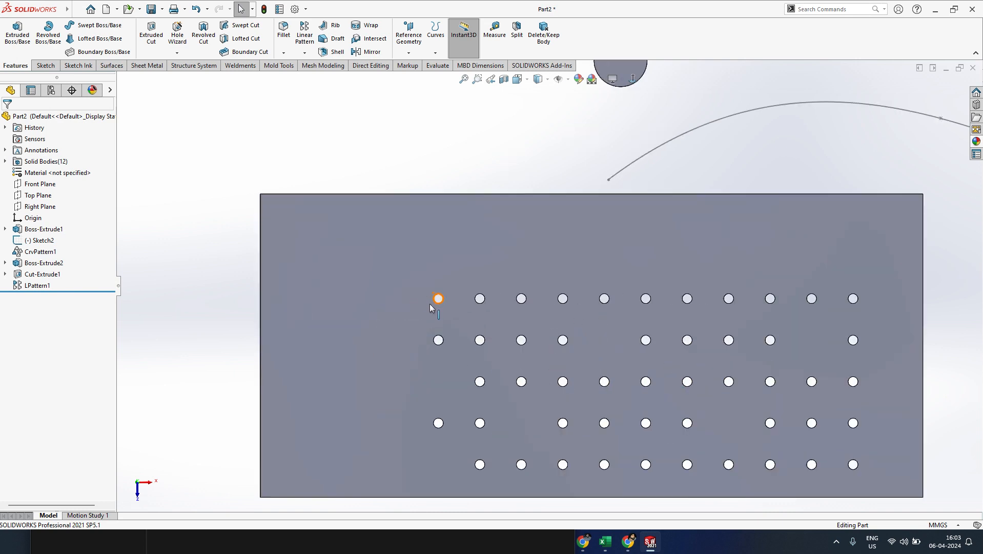
left_click(304, 53)
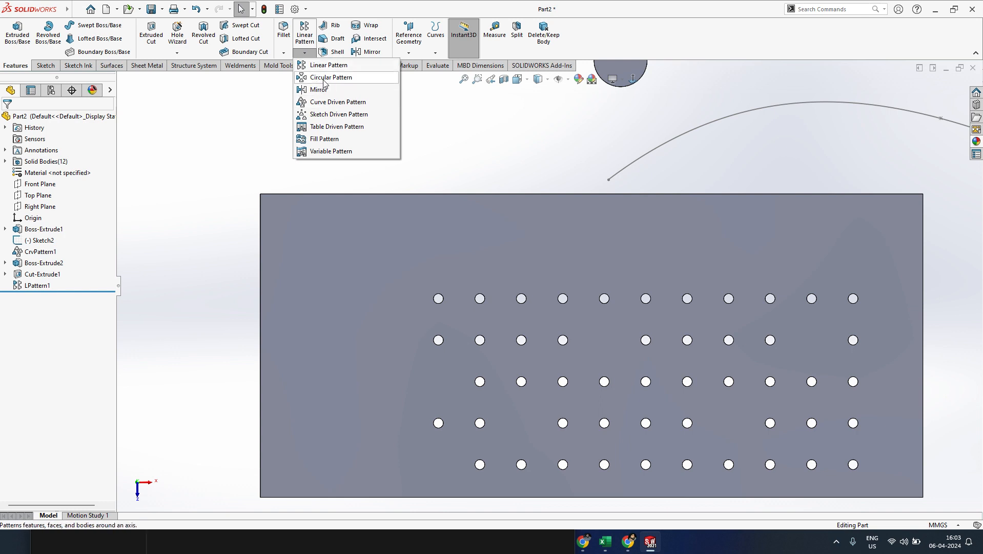
left_click(324, 77)
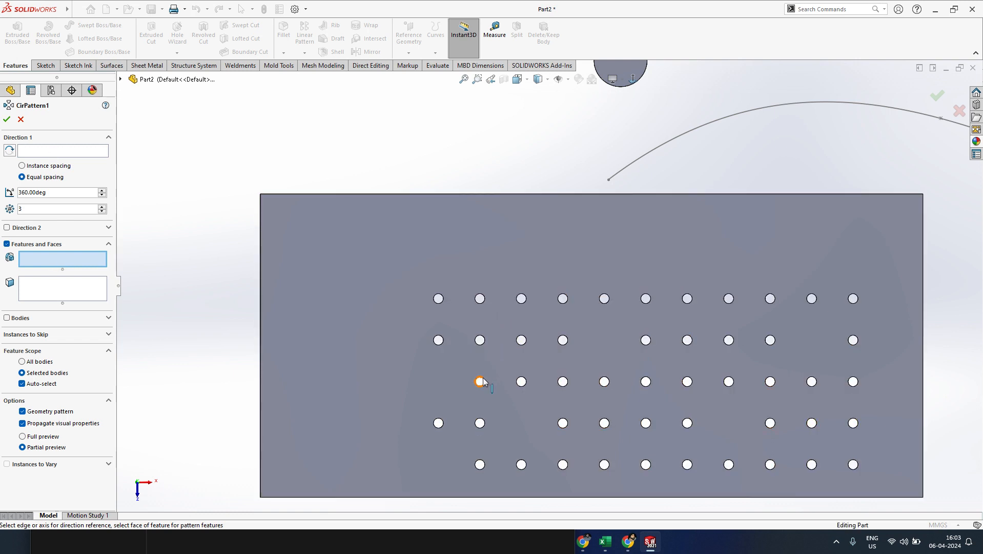
left_click(22, 120)
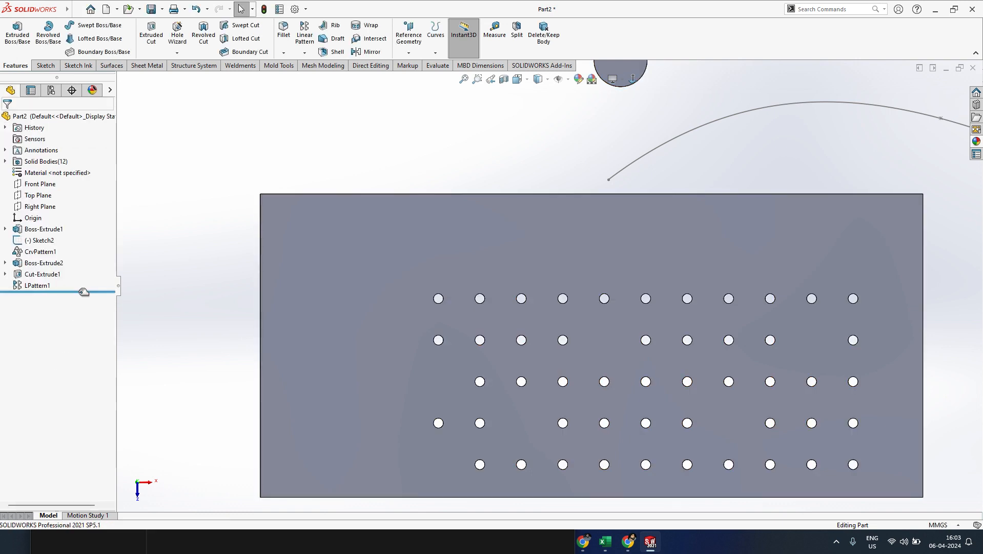
- Roll the model back to before the linear pattern and start a circular pattern of the small hole
left_click_drag(83, 291, 84, 279)
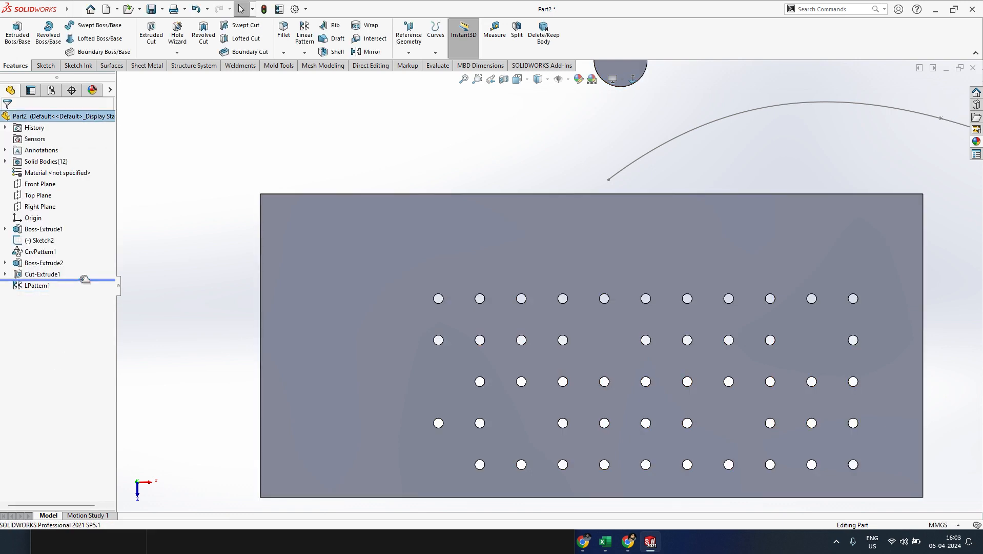
left_click(304, 53)
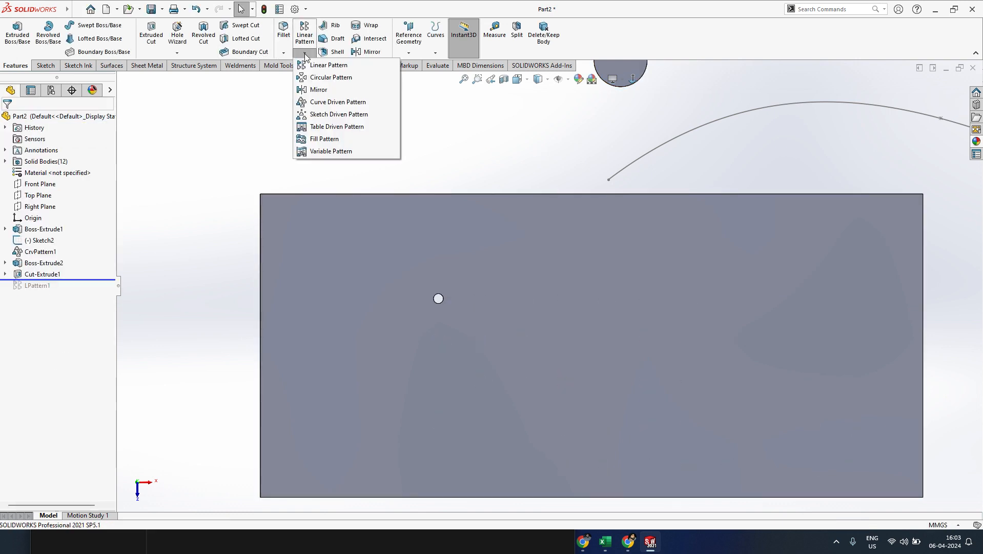
left_click(326, 77)
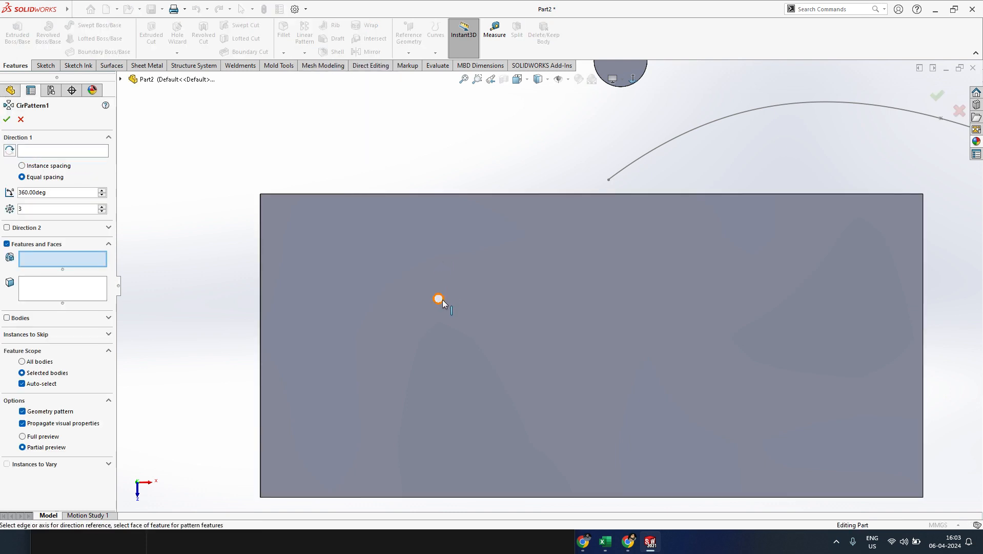
scroll(433, 320, "down", 6)
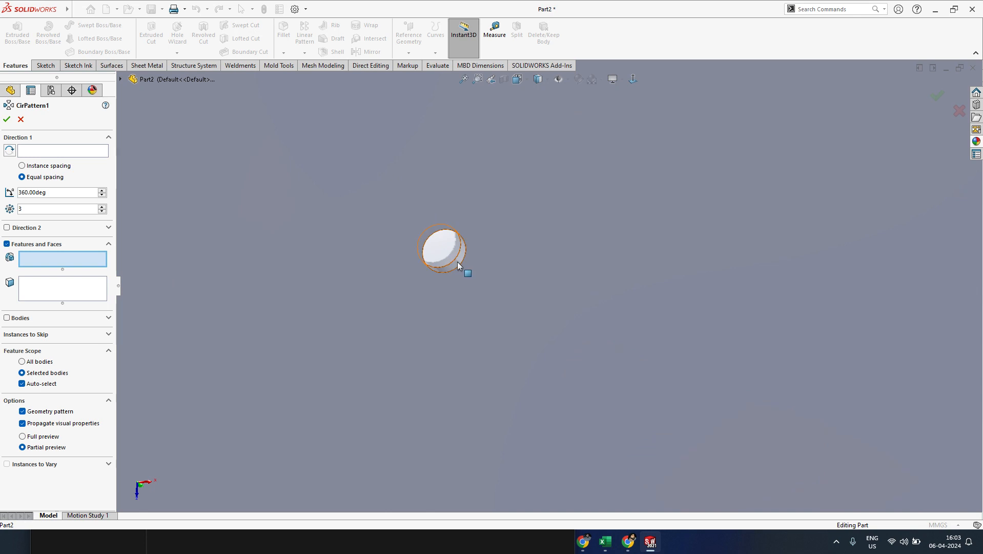
left_click(456, 263)
scroll(482, 293, "up", 5)
scroll(479, 301, "up", 4)
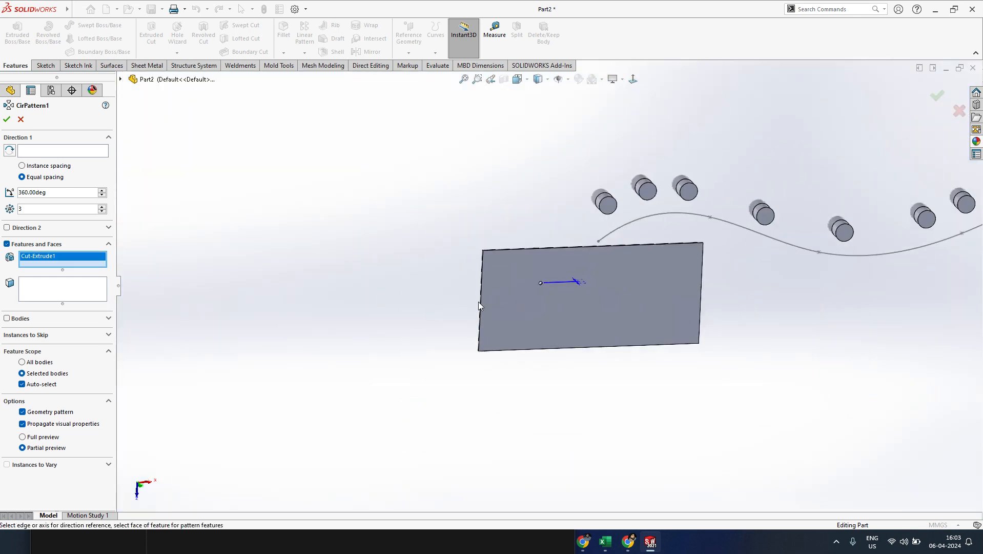
- Use the short thickness edge at the plate's upper-left corner as the circular pattern's axis
scroll(510, 278, "down", 5)
left_click(41, 154)
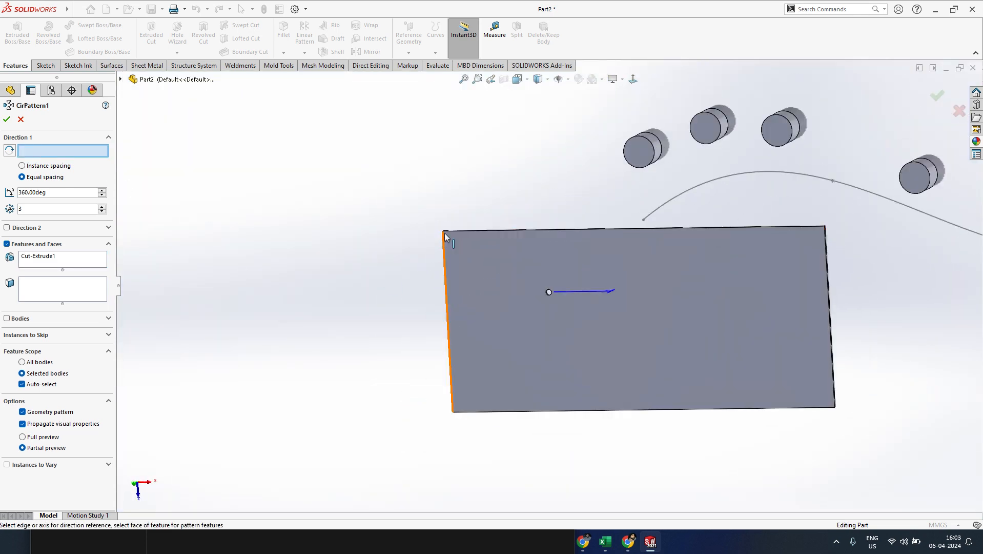
scroll(478, 247, "down", 5)
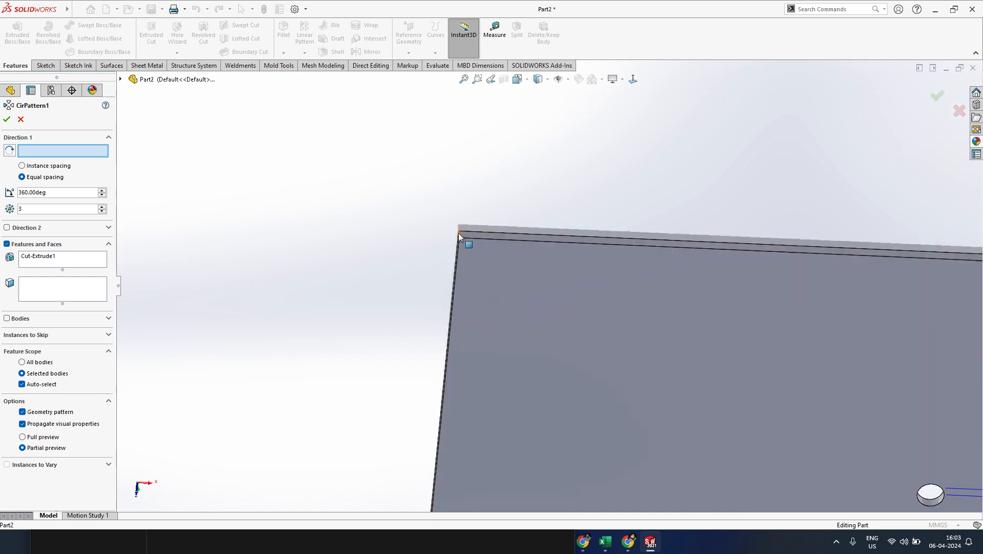
left_click(459, 234)
scroll(512, 301, "up", 4)
scroll(634, 347, "down", 3)
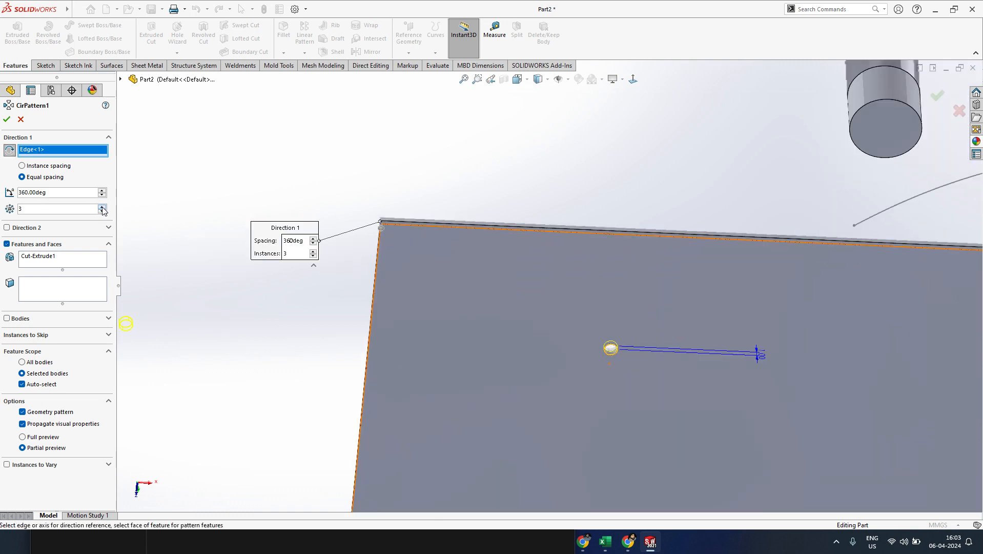
- Set the circular pattern to 39 instances, keeping equal spacing over 360°, and create it
left_click_drag(102, 207, 103, 208)
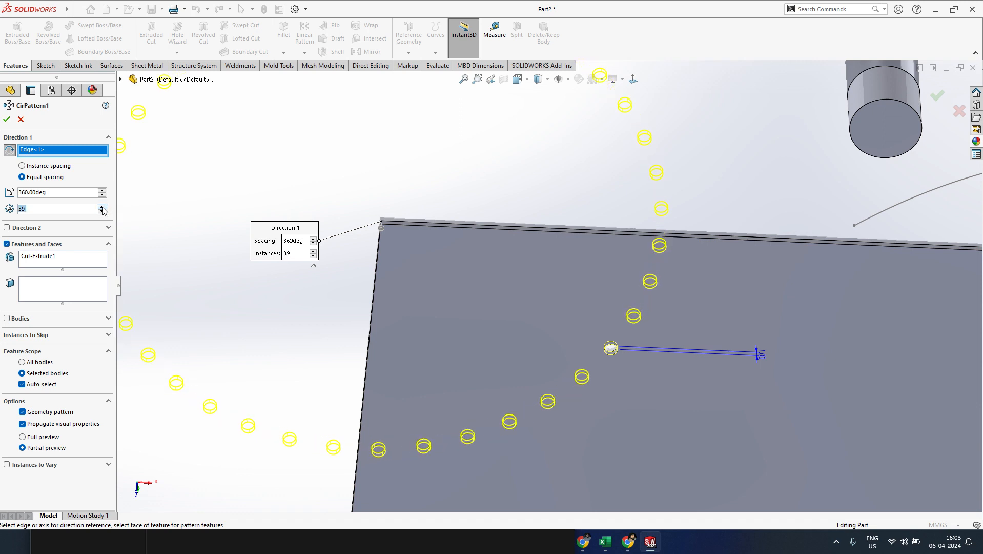
scroll(451, 264, "up", 4)
middle_click_drag(580, 314, 583, 230)
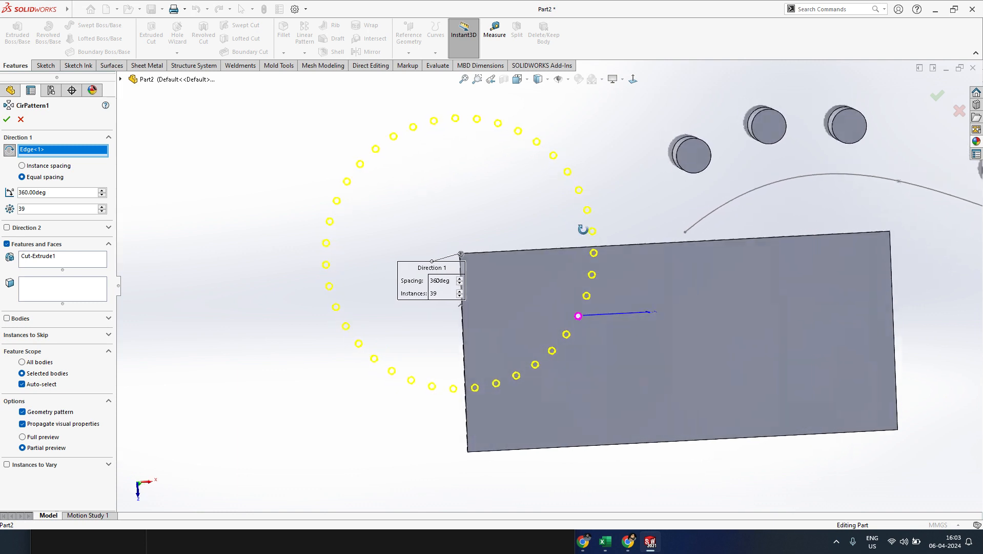
scroll(590, 277, "down", 2)
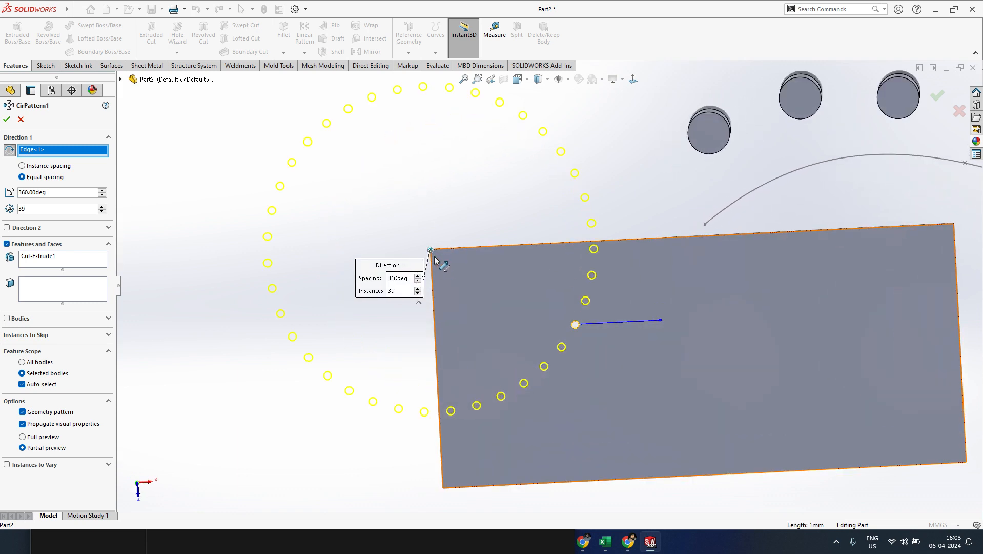
left_click(8, 121)
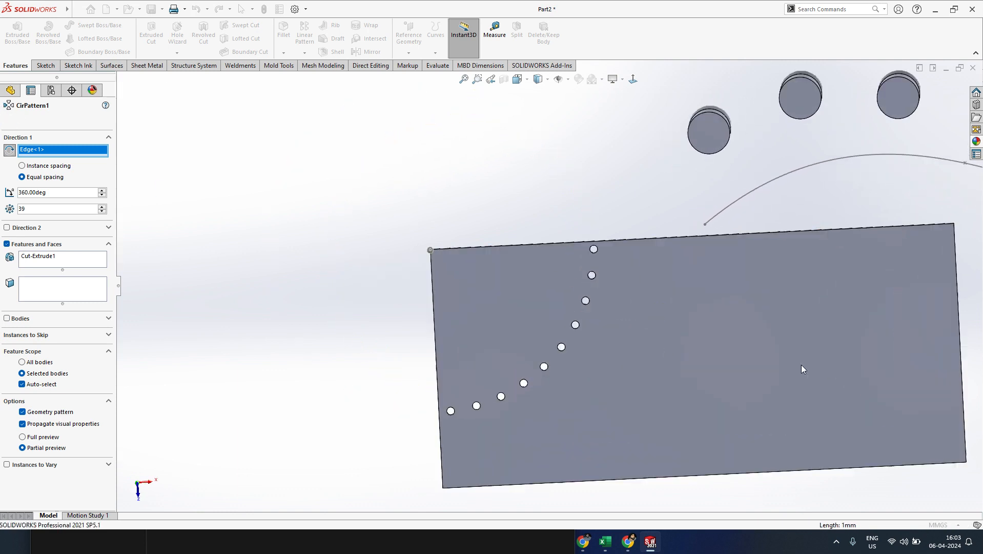
- Examine the arc of circular-pattern holes on the plate from several distances and angles
scroll(781, 291, "up", 3)
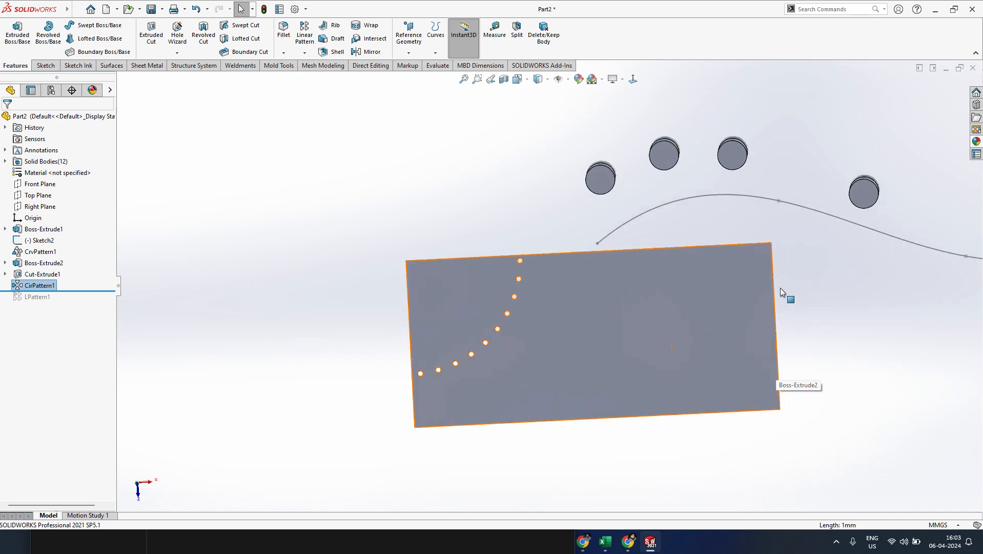
scroll(781, 288, "down", 2)
scroll(554, 333, "up", 2)
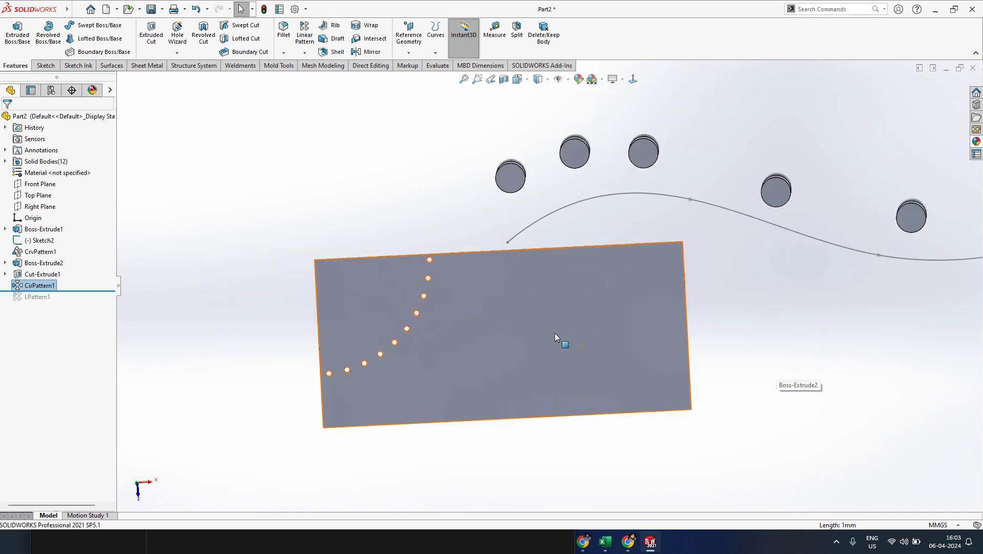
middle_click_drag(555, 333, 555, 299)
scroll(555, 298, "down", 1)
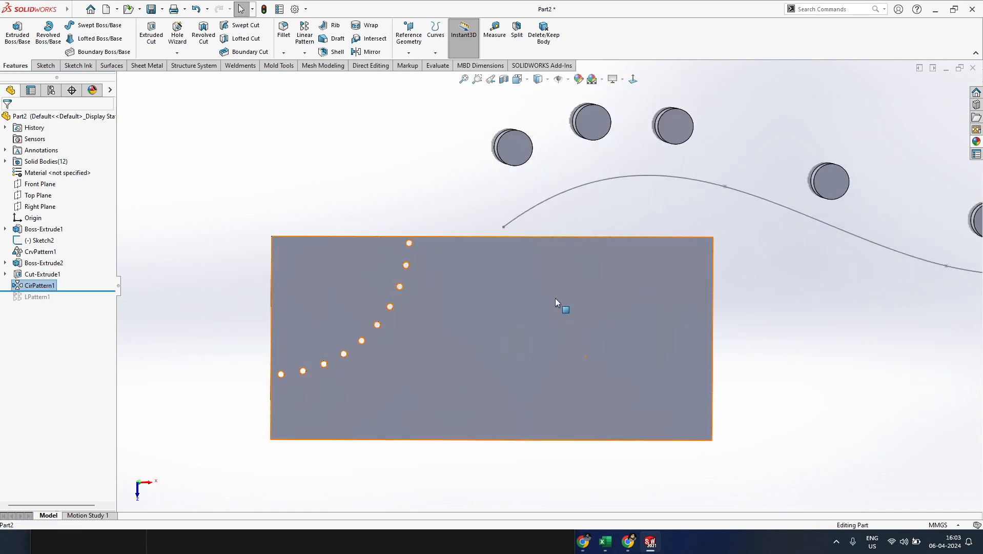
left_click(310, 162)
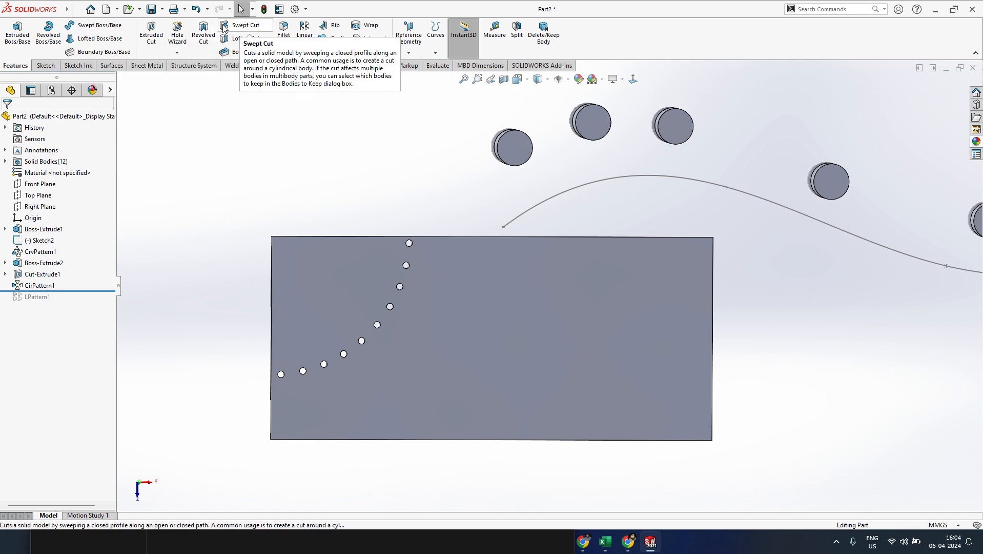
middle_click_drag(653, 294, 636, 310)
scroll(636, 311, "up", 5)
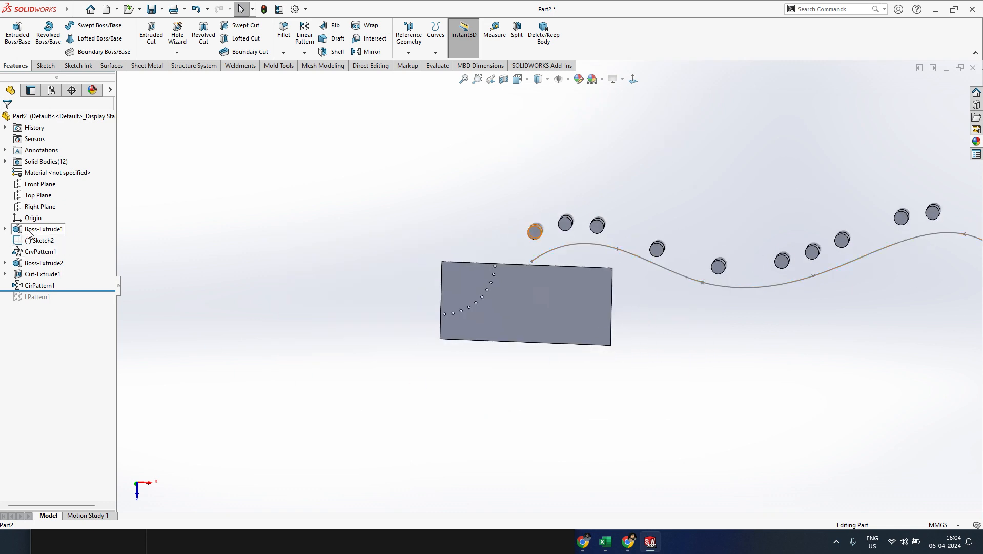
- Roll the model back to just after the origin and sketch a circle of about 8.5 mm radius on the Front Plane, centred on the origin
left_click_drag(98, 295, 95, 211)
left_click(34, 174)
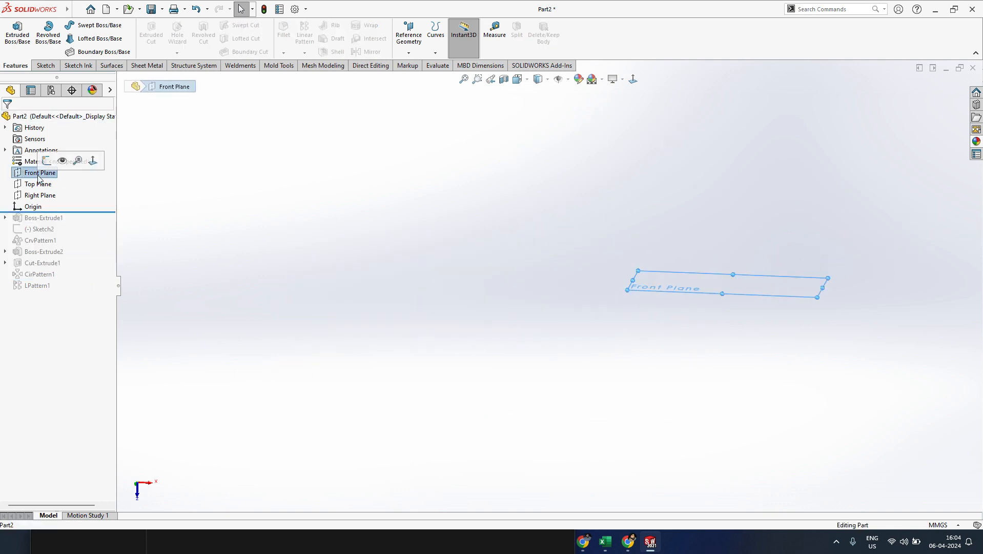
left_click(45, 160)
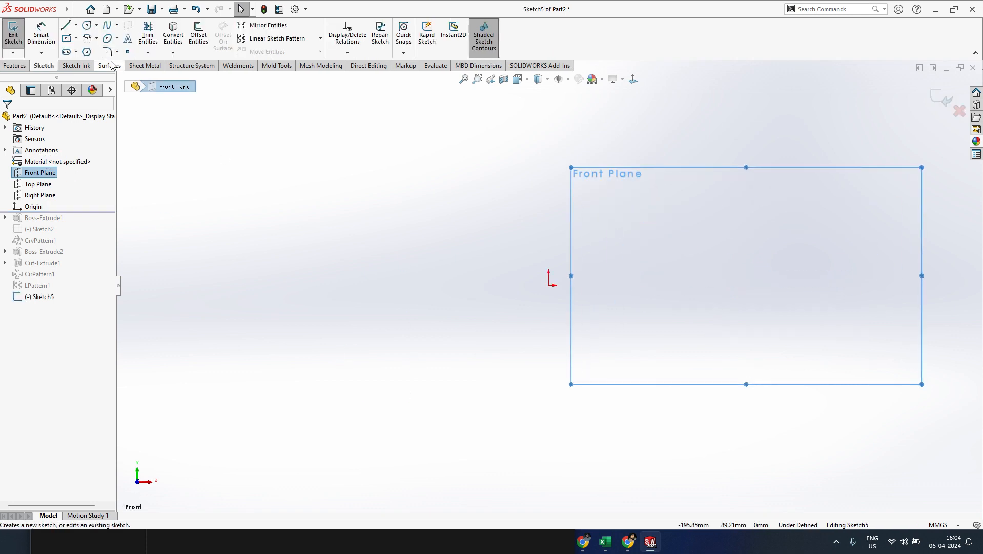
left_click(87, 25)
left_click(539, 289)
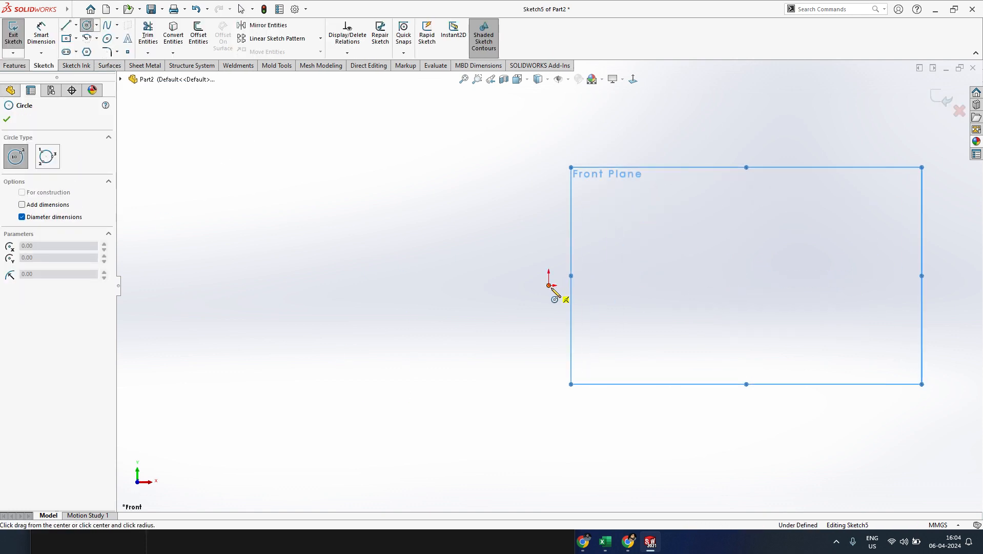
left_click(558, 299)
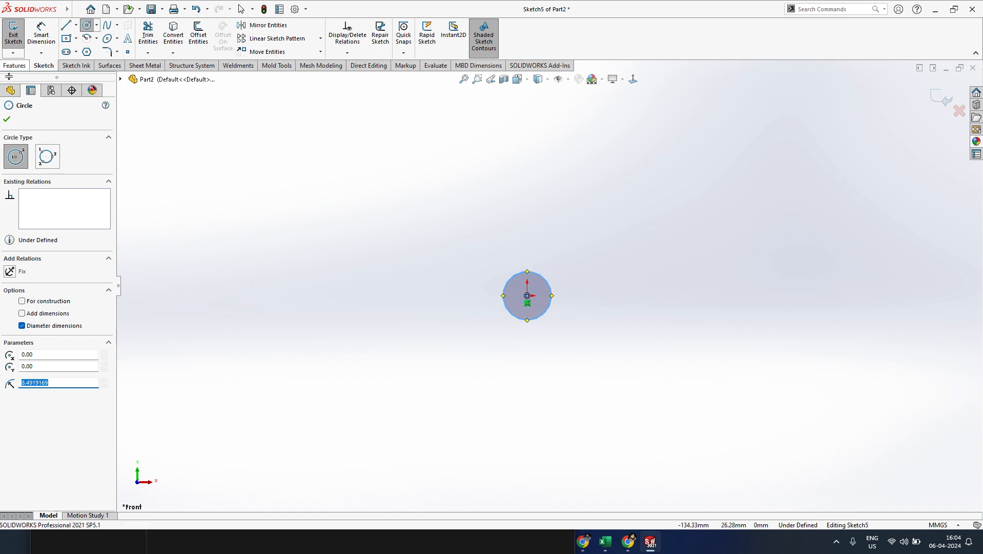
left_click(8, 119)
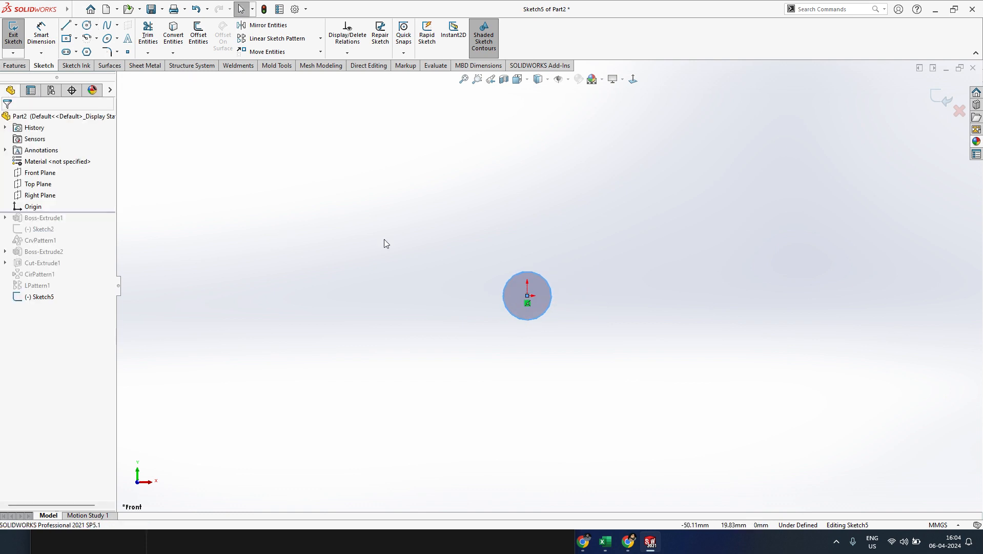
left_click(14, 34)
- Start a sketch on the Top Plane and draw a wavy five-point spline from the origin
middle_click_drag(545, 278, 599, 167)
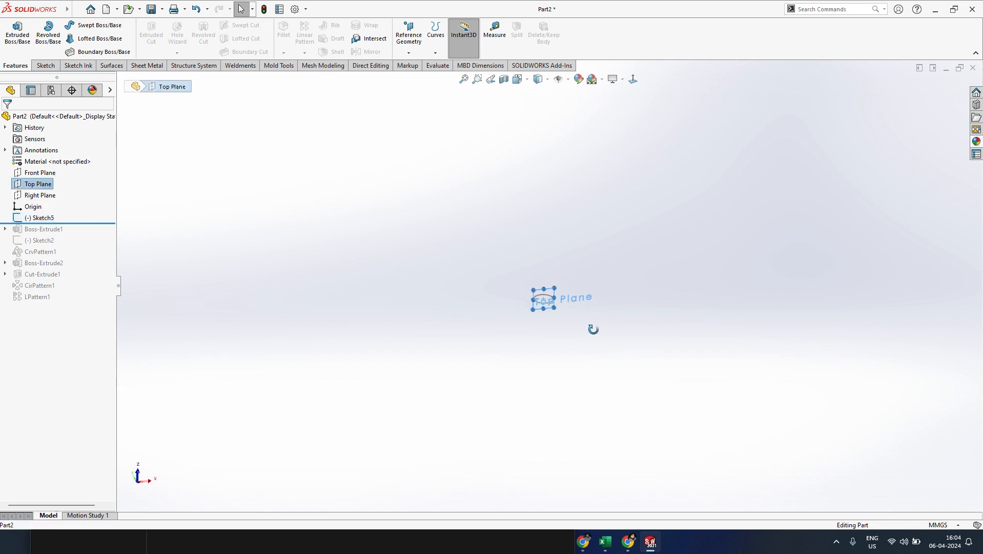
right_click(43, 185)
left_click(48, 170)
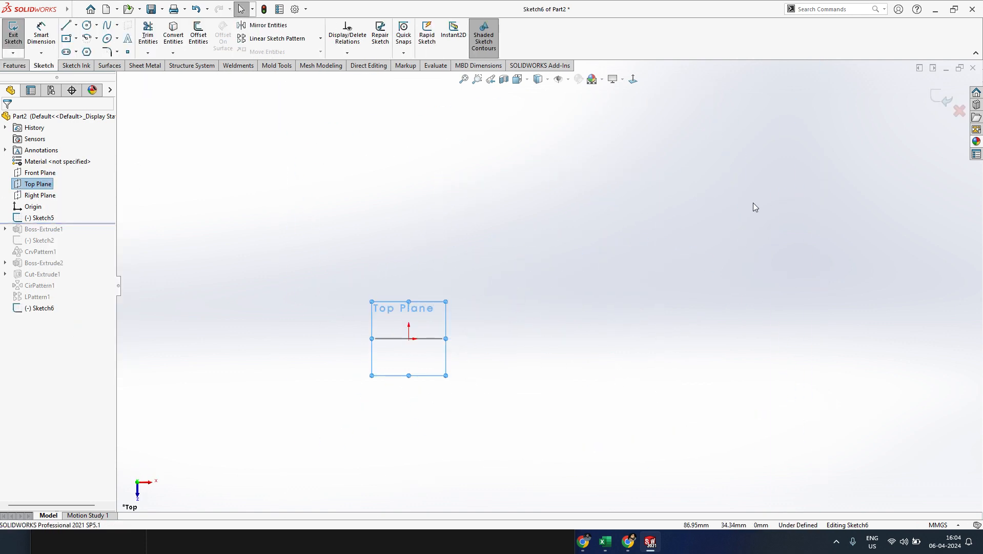
left_click(106, 25)
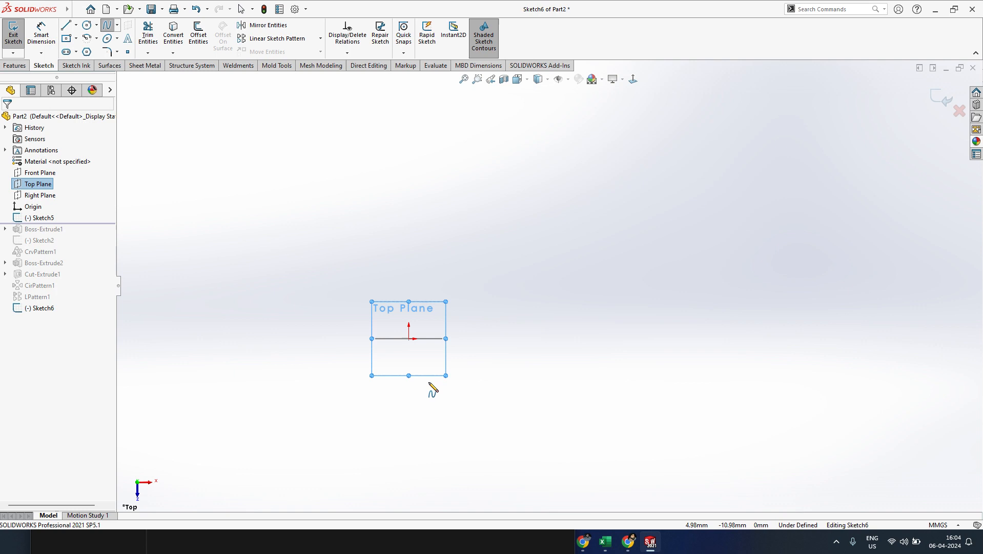
left_click(408, 339)
left_click(450, 209)
left_click(678, 318)
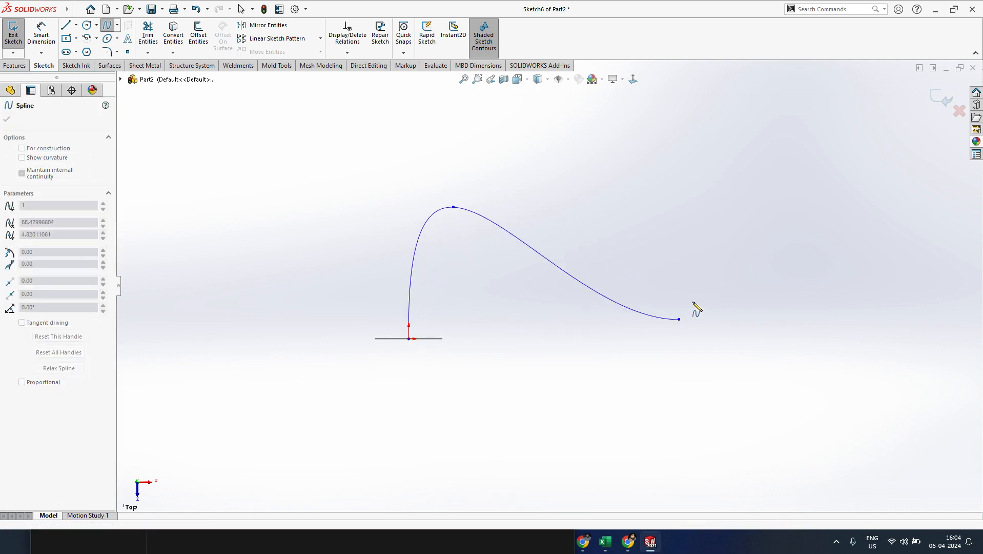
scroll(551, 284, "up", 2)
left_click(744, 180)
scroll(799, 200, "up", 2)
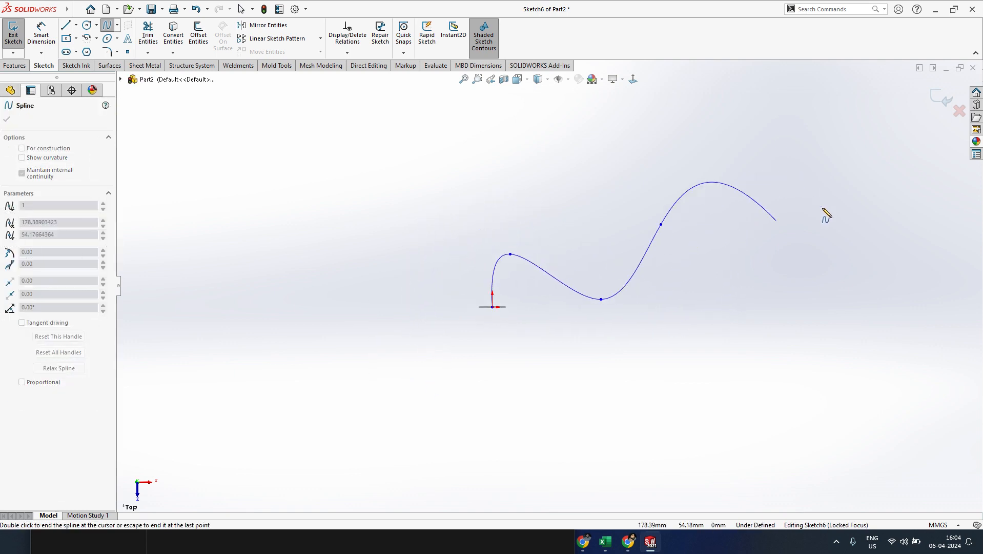
double_click(881, 200)
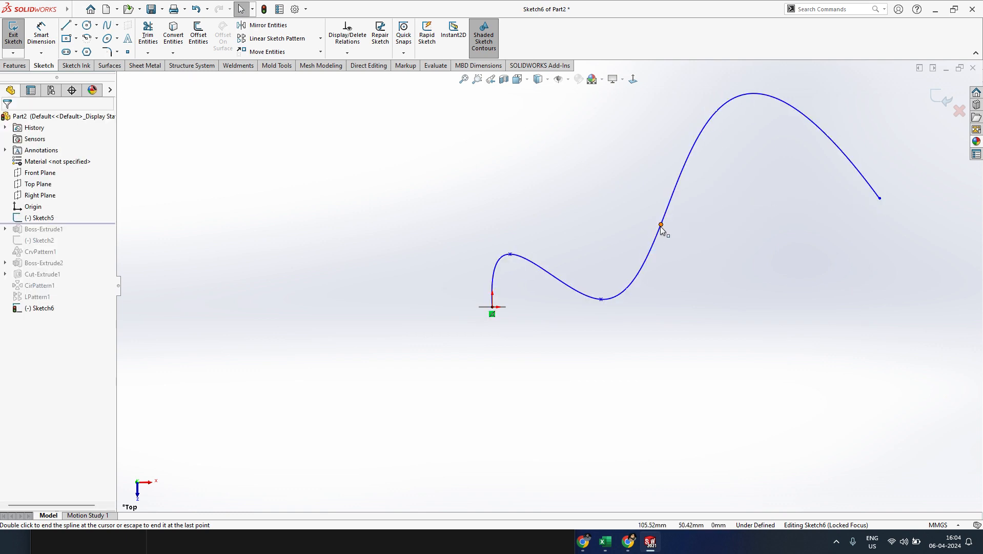
- Flatten the spline by moving its fourth point outward and its third point to about X 71.69, Y 41.07 mm, and finish the sketch
left_click_drag(661, 224, 725, 190)
left_click_drag(601, 300, 606, 243)
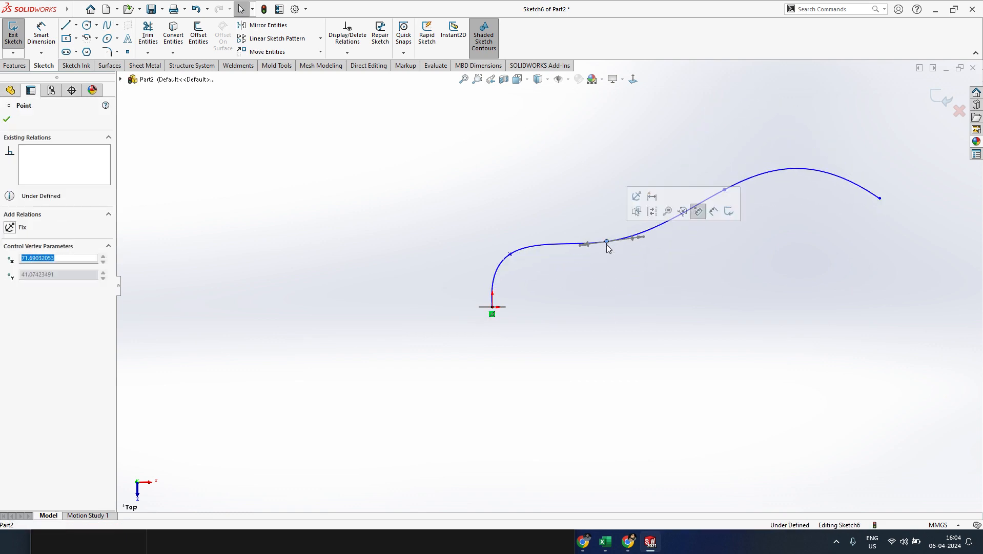
scroll(707, 183, "down", 4)
scroll(602, 384, "up", 2)
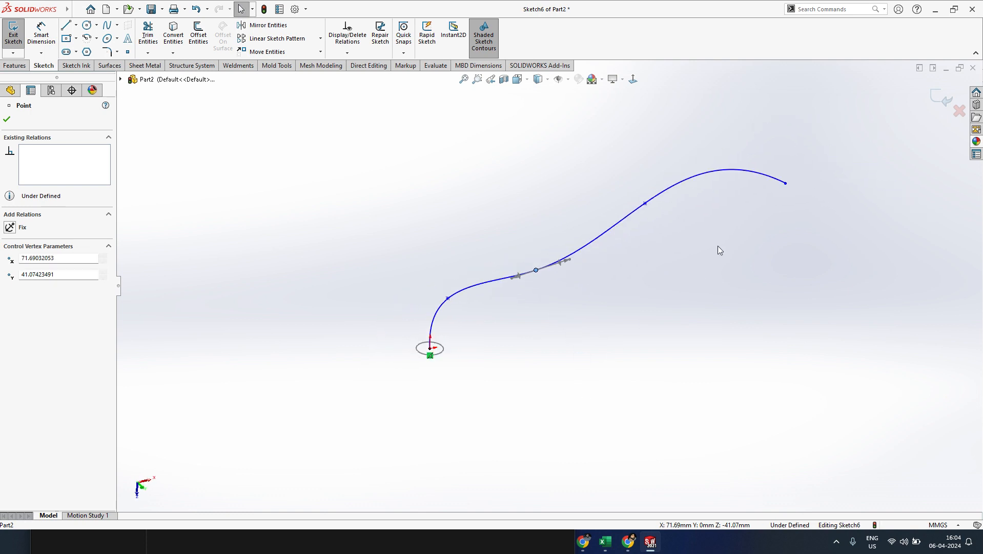
scroll(722, 242, "down", 1)
left_click(13, 35)
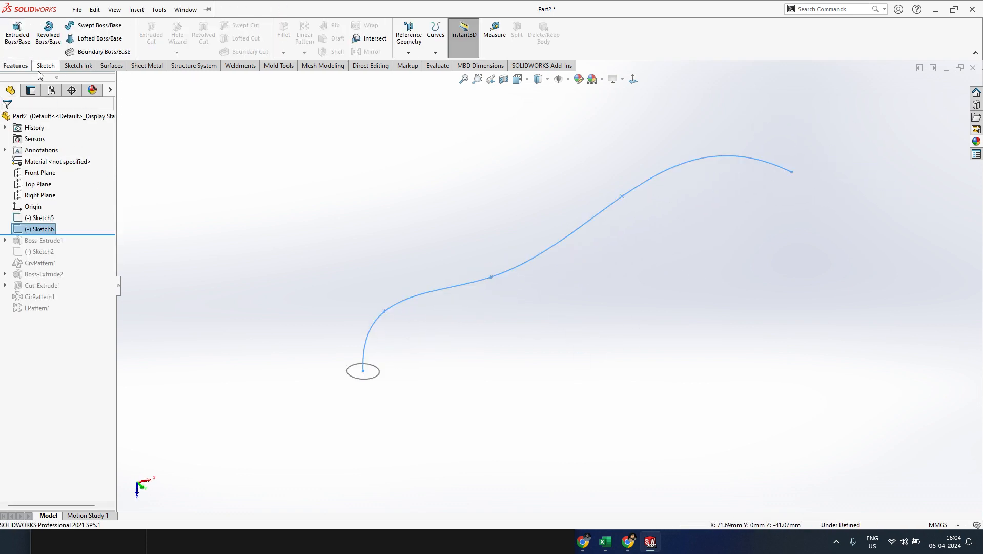
- Create a swept boss with the circle sketch as profile and the spline sketch as path
left_click(93, 25)
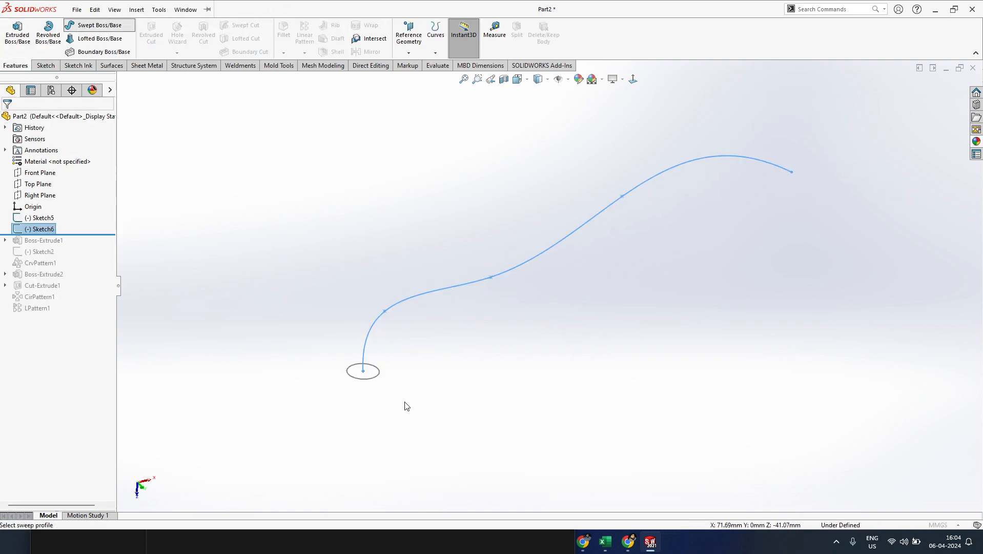
left_click(371, 379)
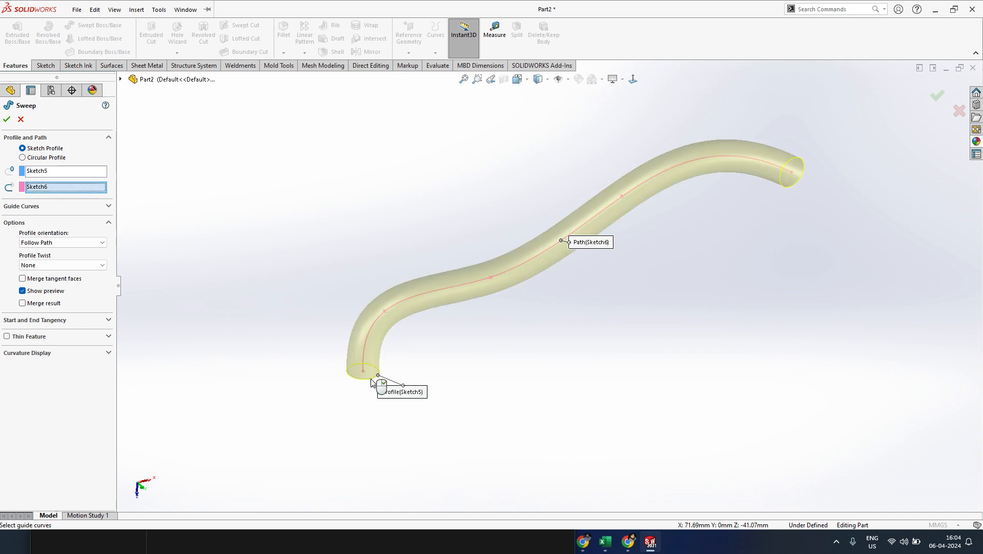
left_click(7, 119)
middle_click_drag(587, 288, 579, 337)
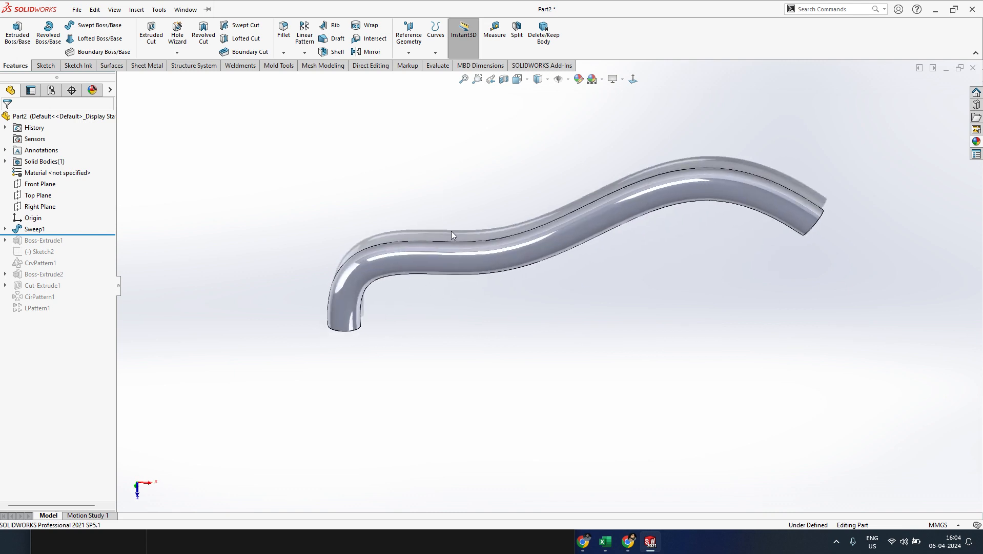
middle_click_drag(450, 234, 377, 296)
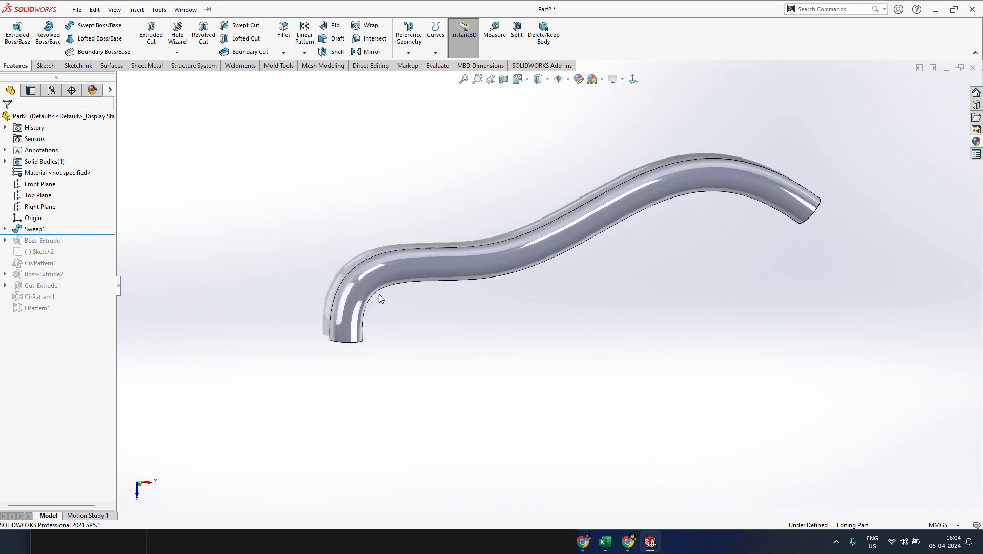
- Replace the circle in the sweep's profile sketch with a hexagon centred on the origin, about 24.4 mm inscribed circle diameter, and rebuild the sweep
left_click(5, 228)
left_click(39, 241)
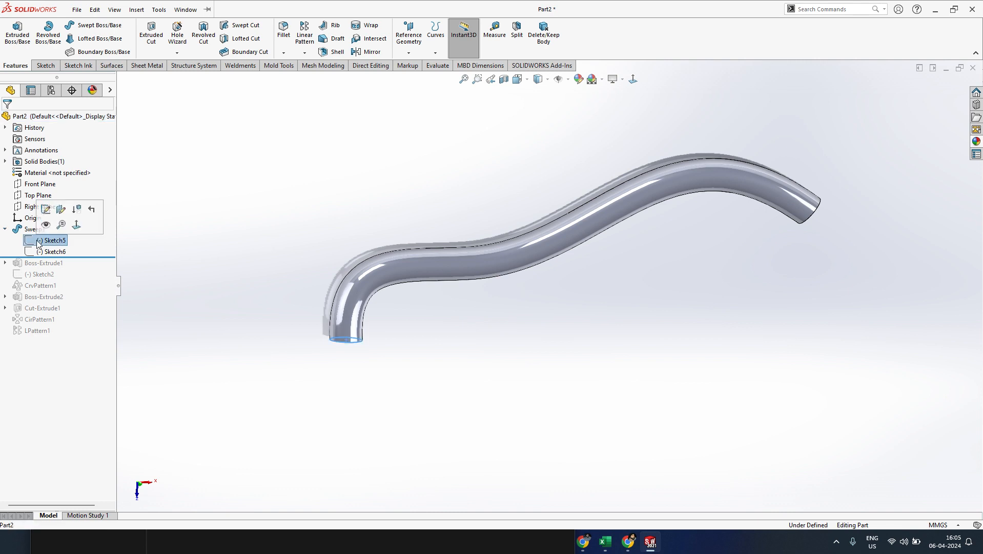
left_click(46, 209)
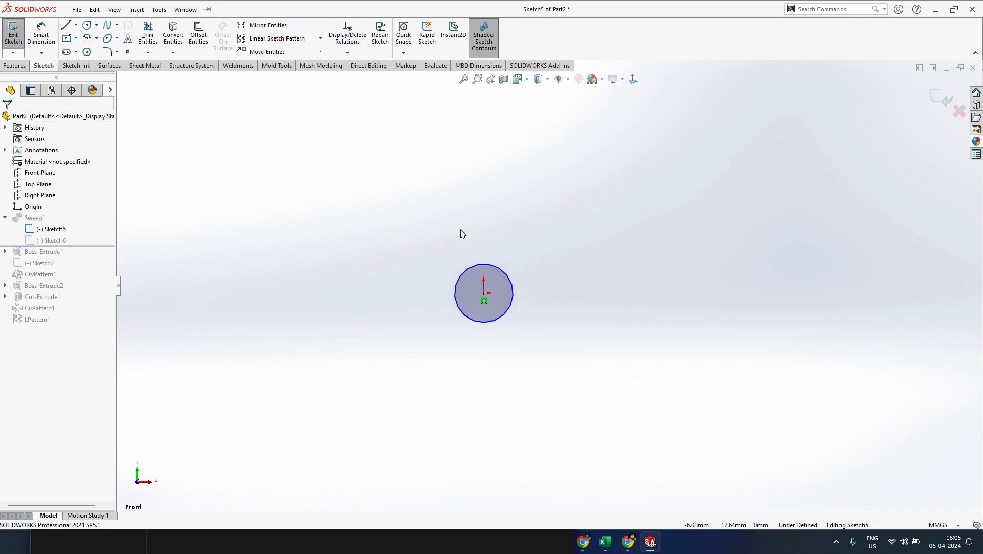
left_click_drag(443, 217, 585, 410)
key("Delete")
left_click(93, 9)
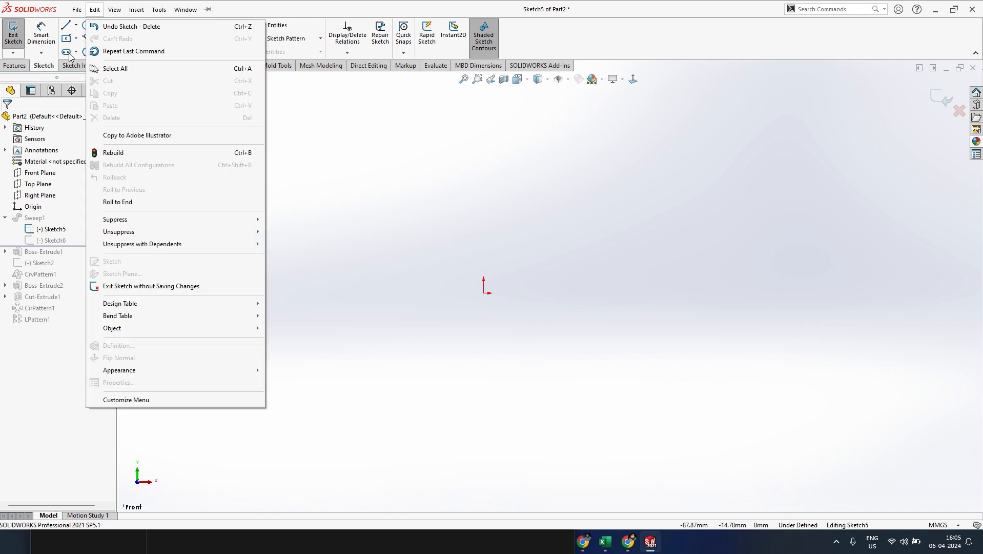
left_click(81, 55)
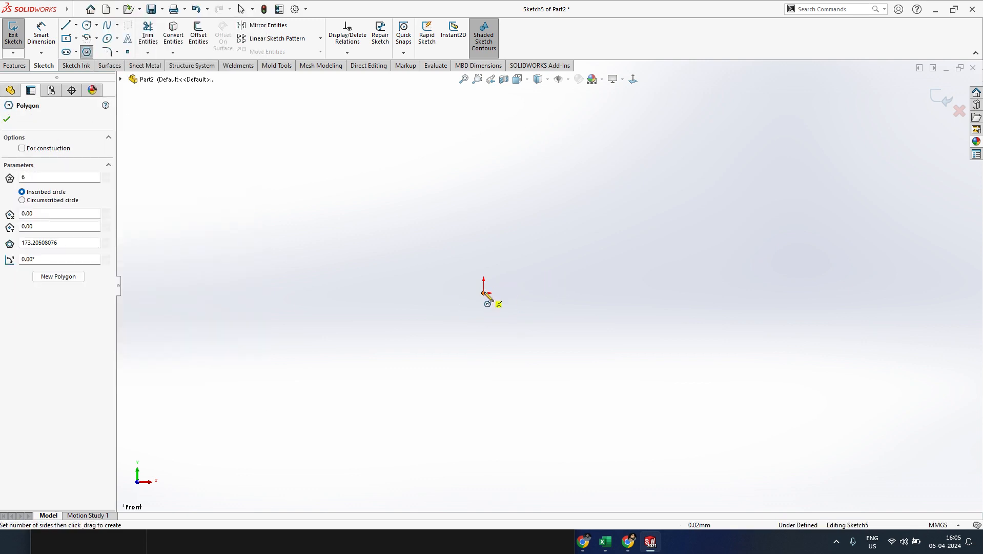
mouse_move(483, 293)
left_mouse_down()
mouse_move(505, 327)
mouse_move(525, 329)
mouse_move(498, 333)
left_mouse_up()
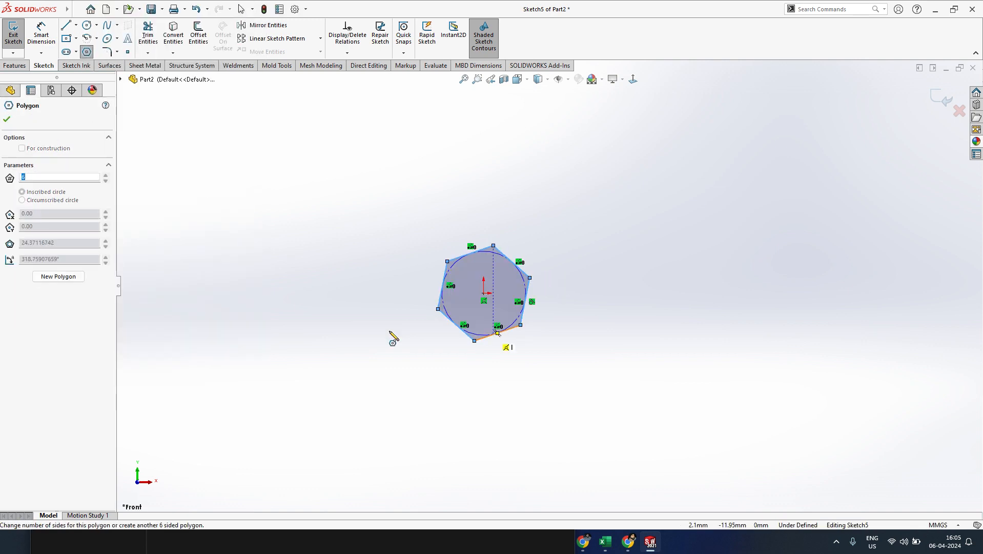
left_click(13, 31)
- Examine the hexagonal sweep from several angles and highlight its profile and path sketches
middle_click_drag(618, 181, 758, 362)
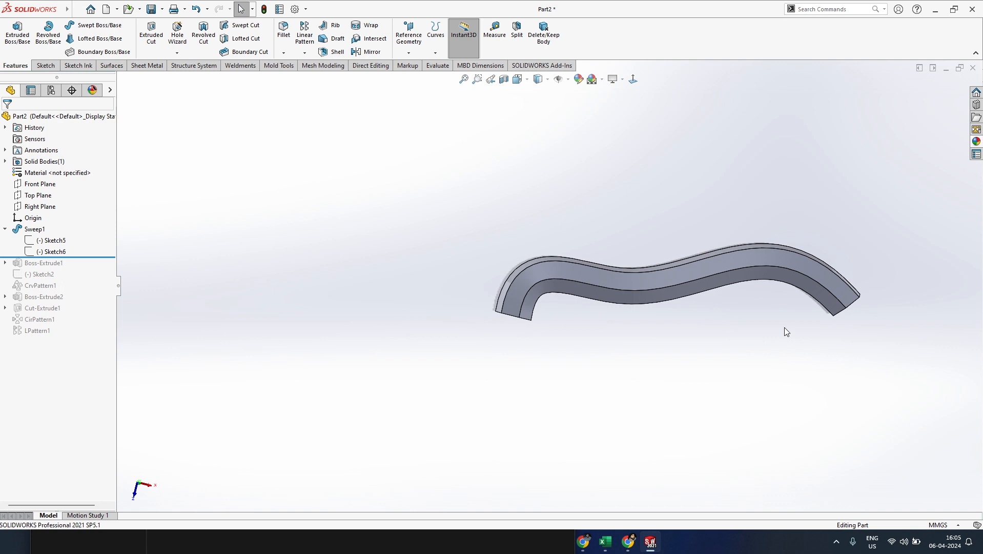
scroll(712, 298, "down", 3)
middle_click_drag(678, 283, 605, 240)
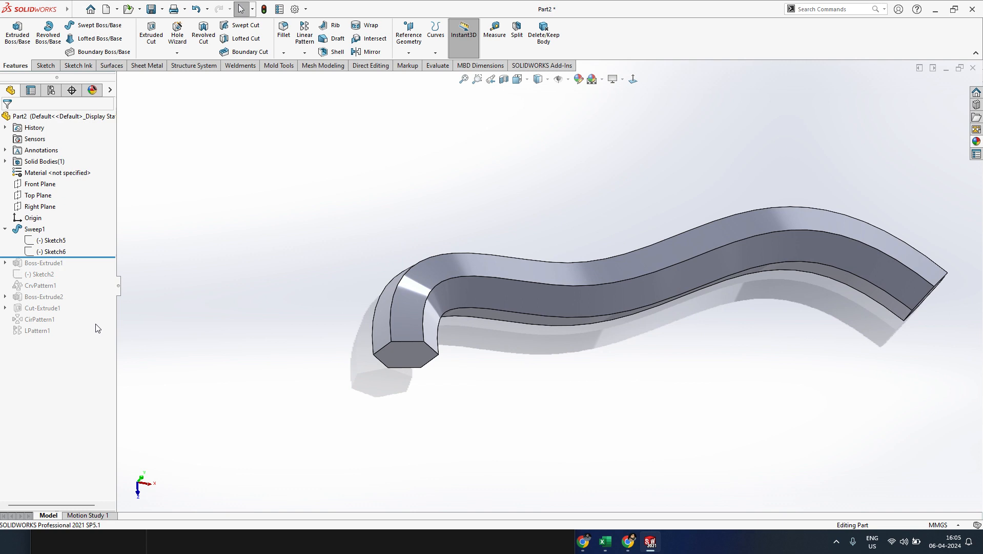
left_click(43, 244)
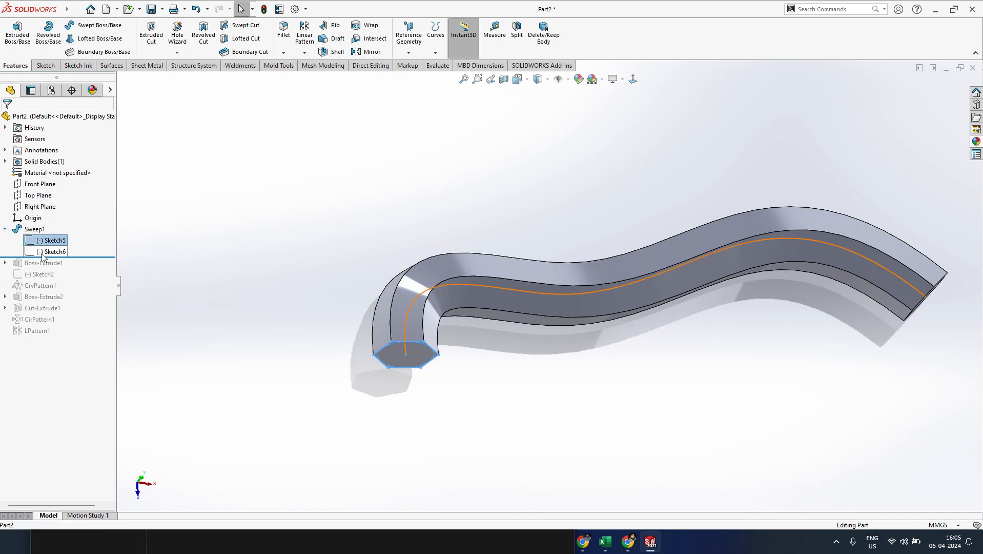
left_click(42, 252)
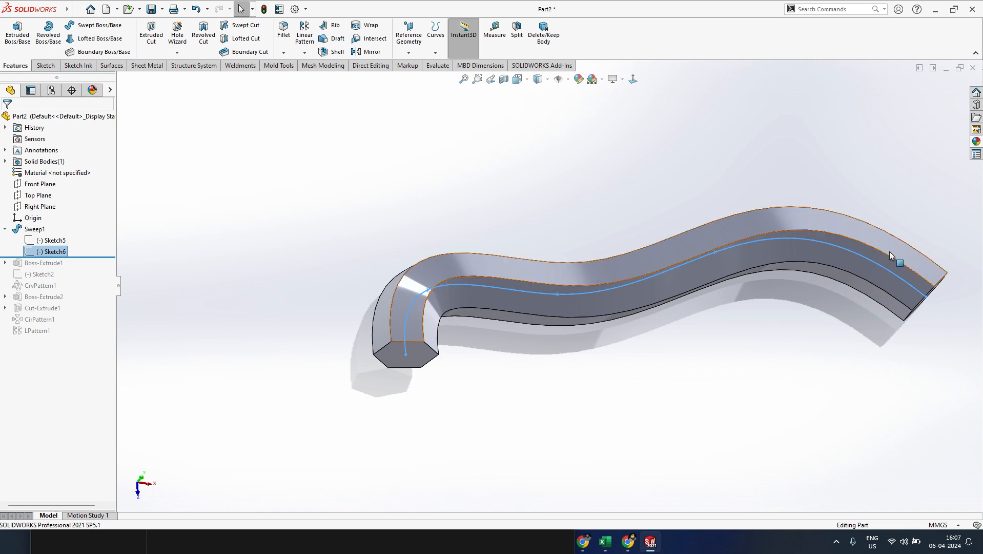
left_click(734, 363)
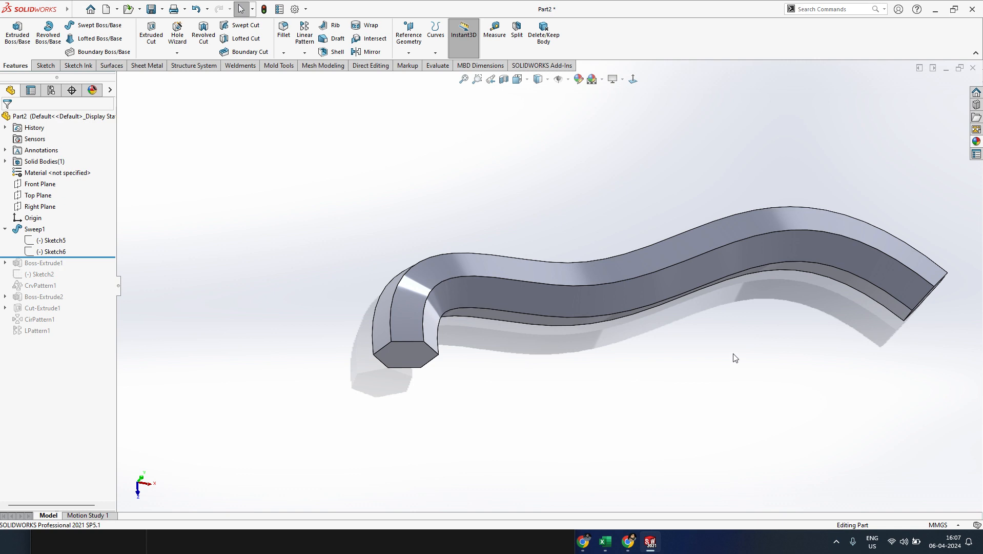
middle_click_drag(735, 358, 626, 358)
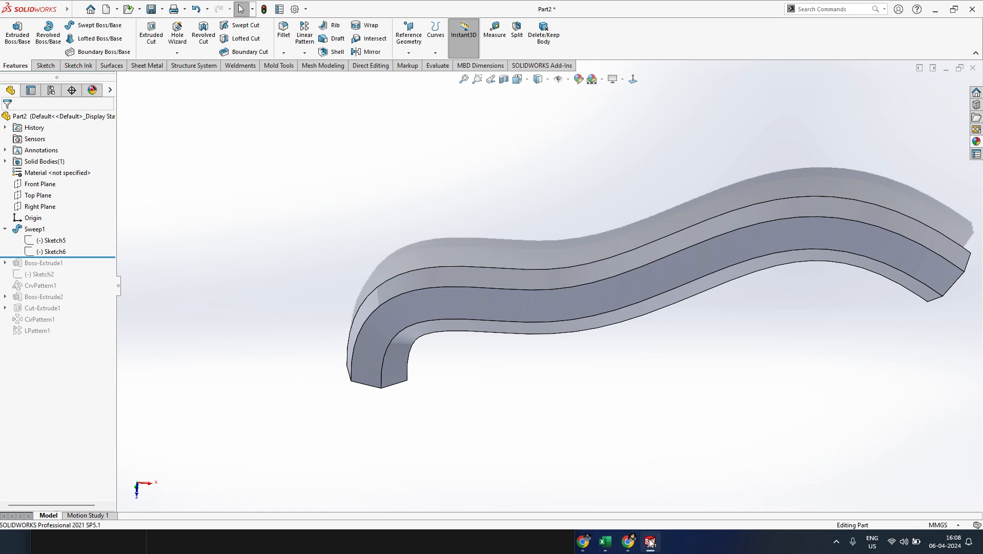
- Switch to the open File Explorer window and go to This PC
mouse_move(515, 547)
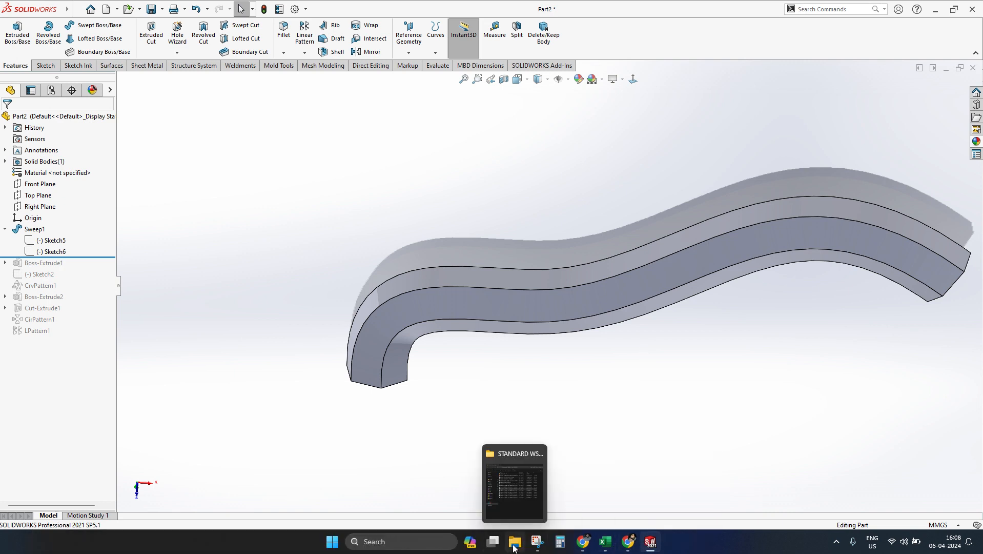
left_click(505, 492)
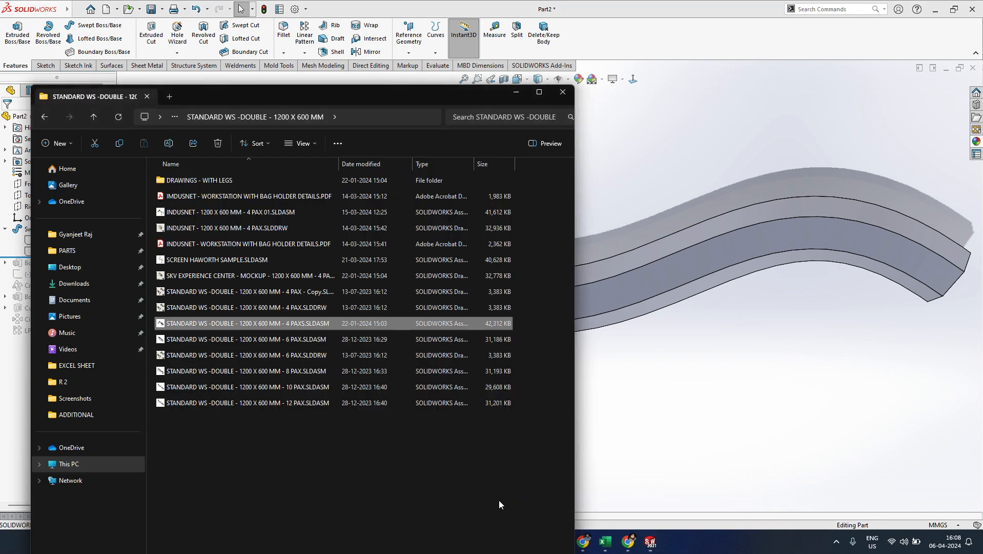
left_click(76, 463)
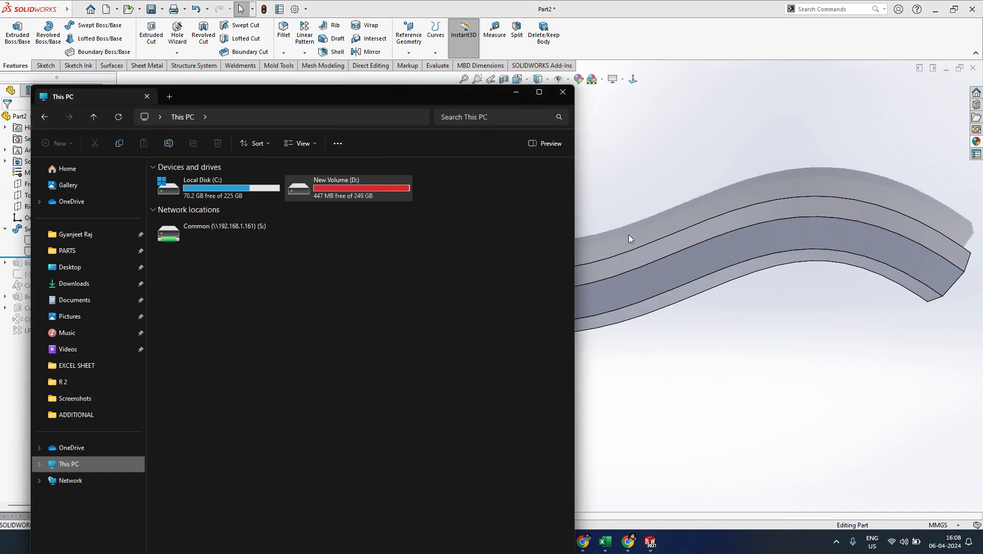